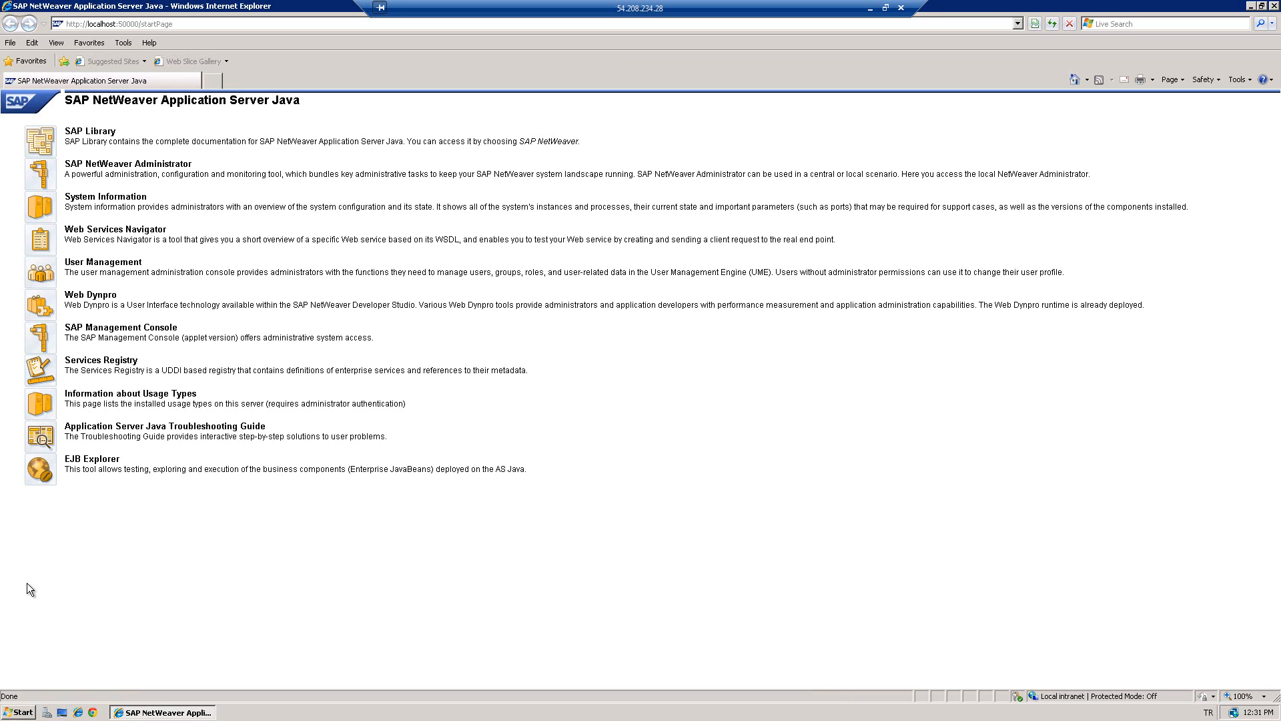
- Log on to User Management as Administrator with its password, dismissing the colour-scheme prompt
{"action": "left_click", "coordinate": [50, 279]}
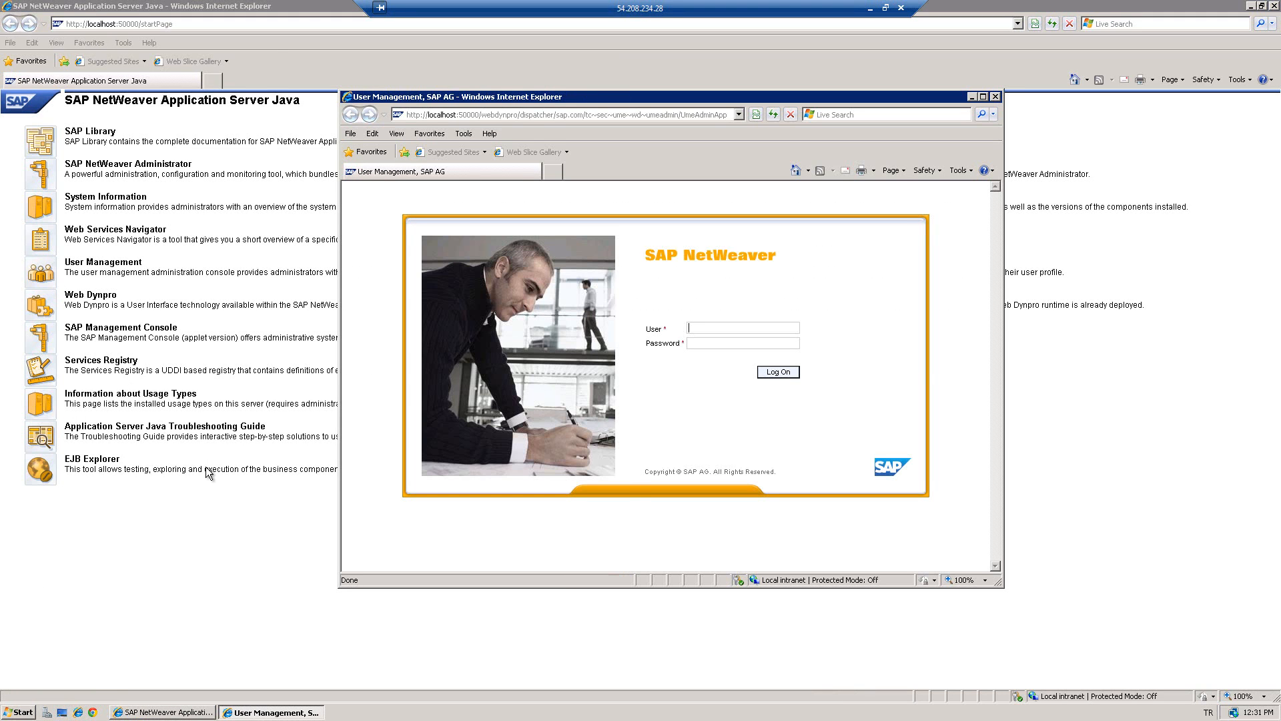
{"action": "left_click", "coordinate": [548, 413]}
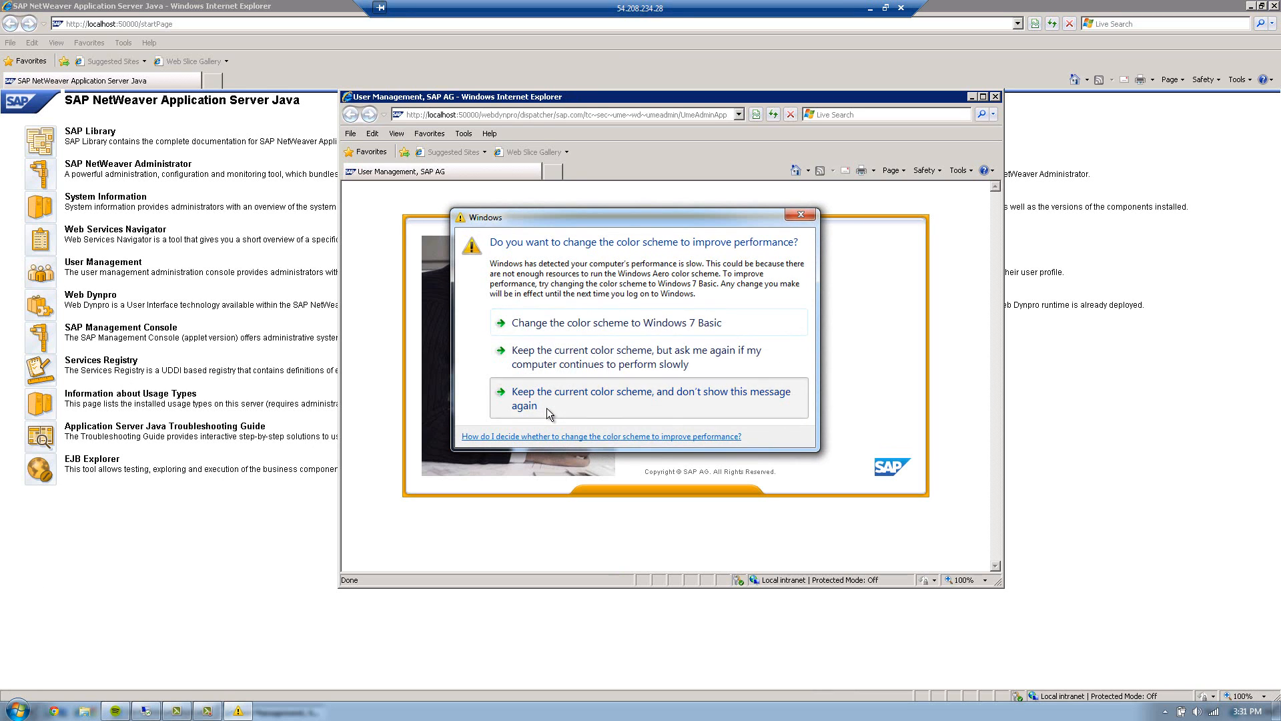
{"action": "type", "text": "Administrator"}
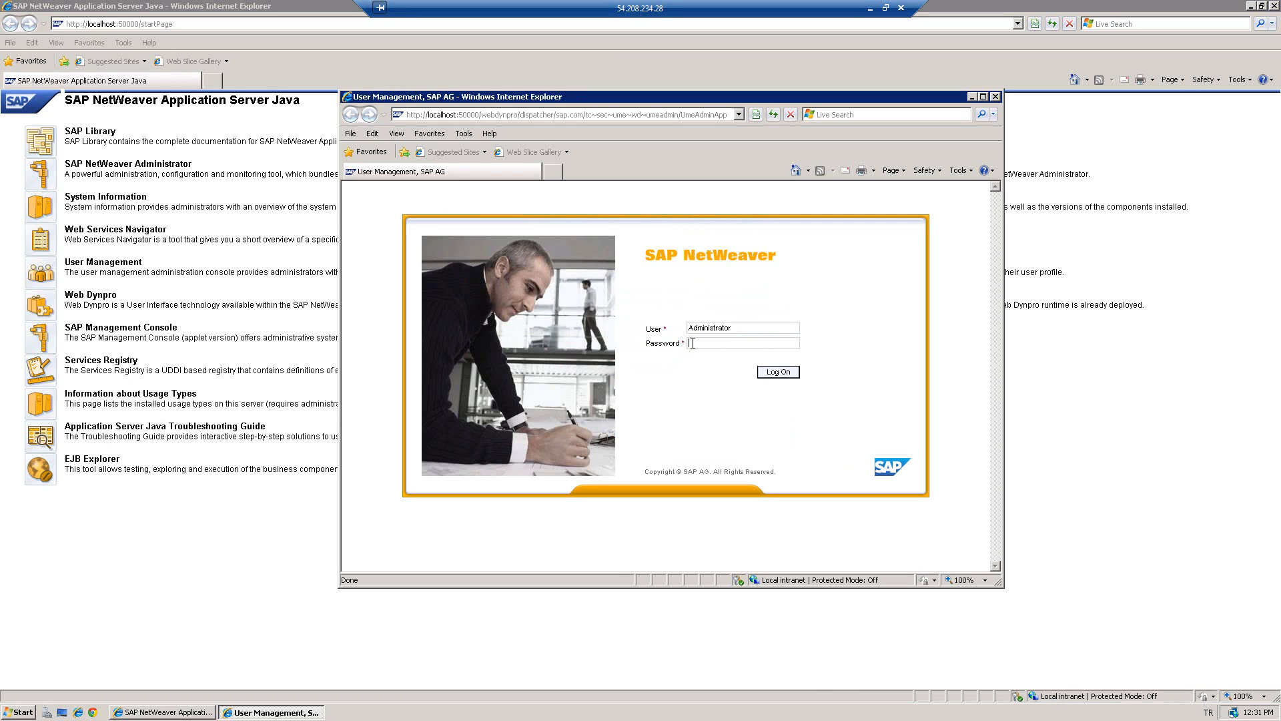
{"action": "type", "text": "********"}
{"action": "key", "text": "Return"}
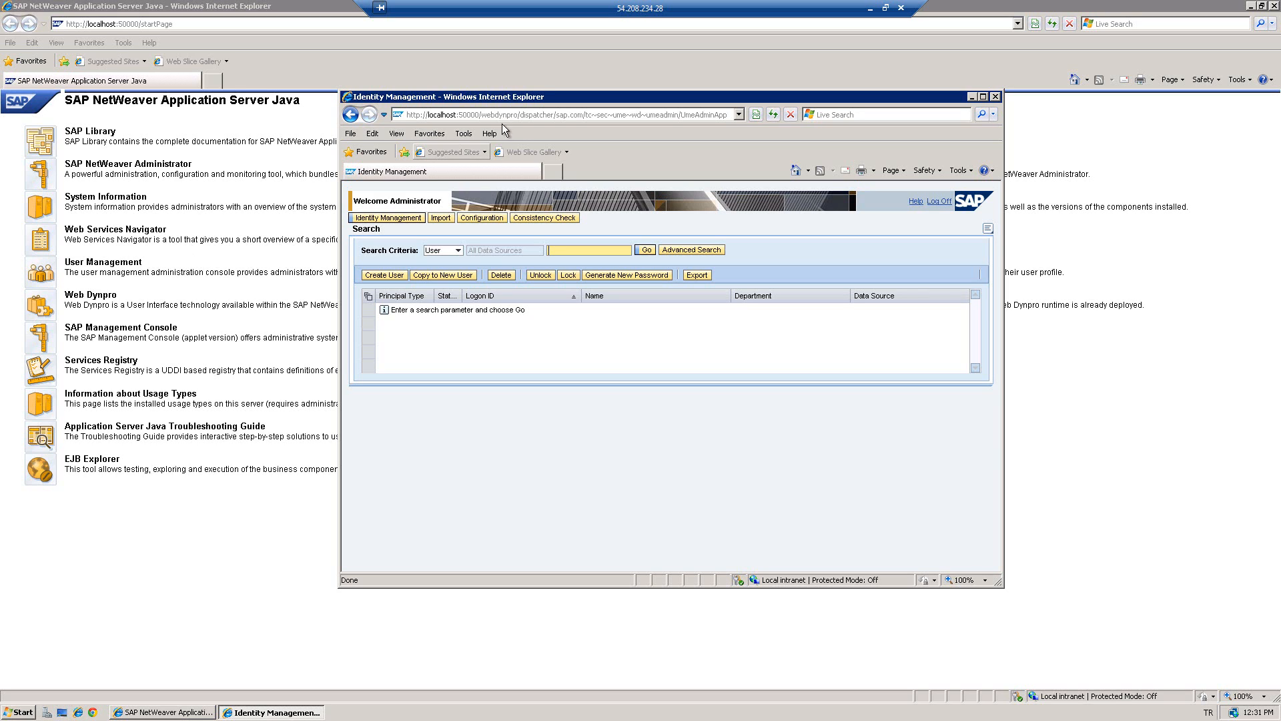
- Maximize the window, search for the PISUPER user and display its details
{"action": "double_click", "coordinate": [506, 98]}
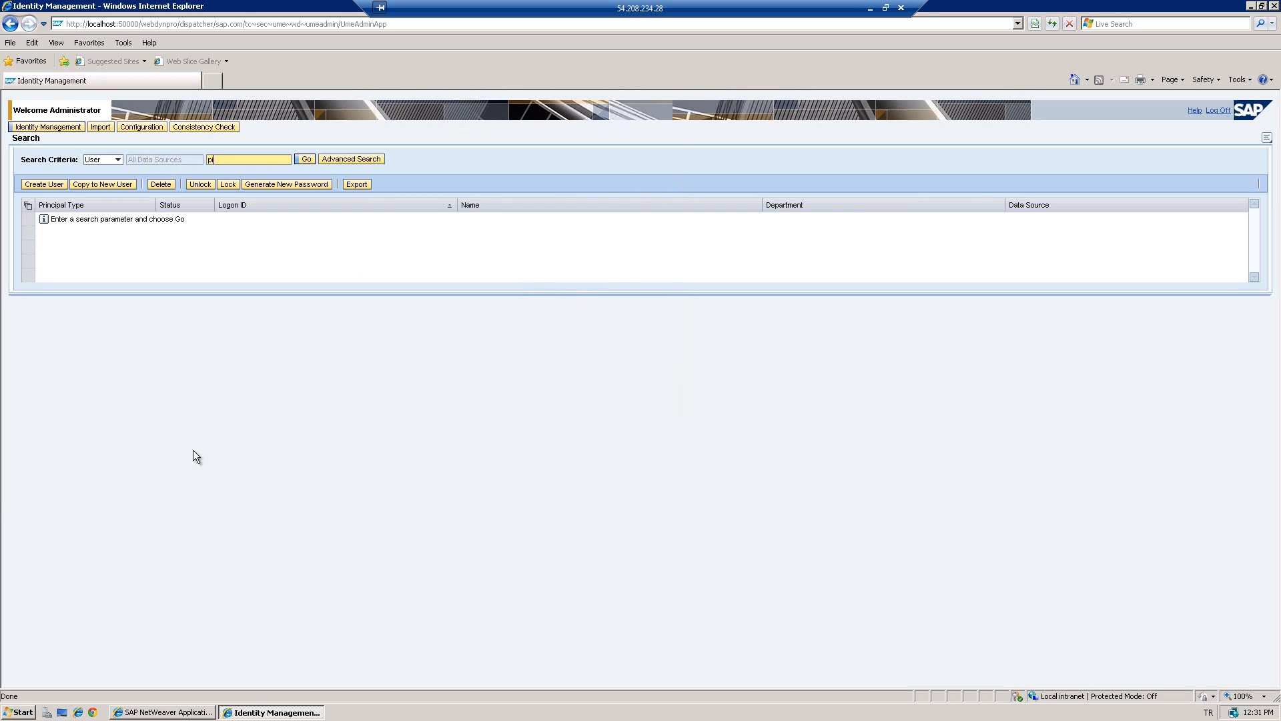
{"action": "type", "text": "super"}
{"action": "key", "text": "Return"}
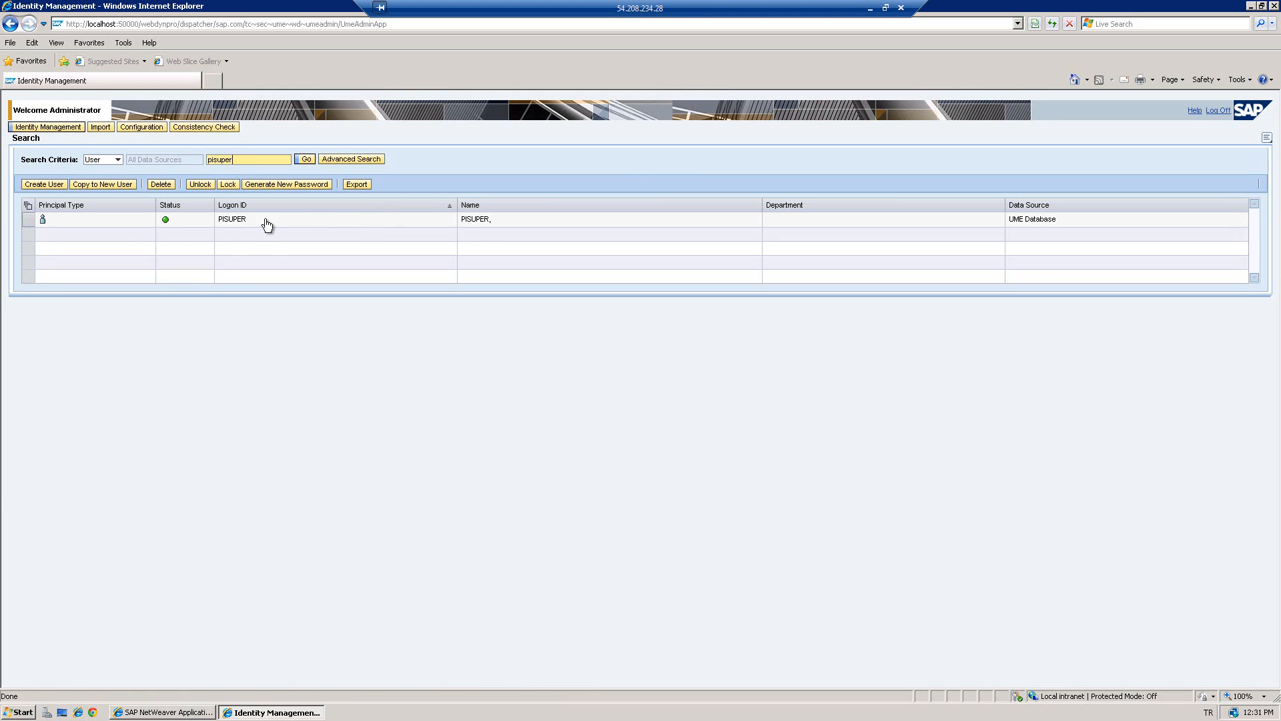
{"action": "left_click", "coordinate": [29, 227]}
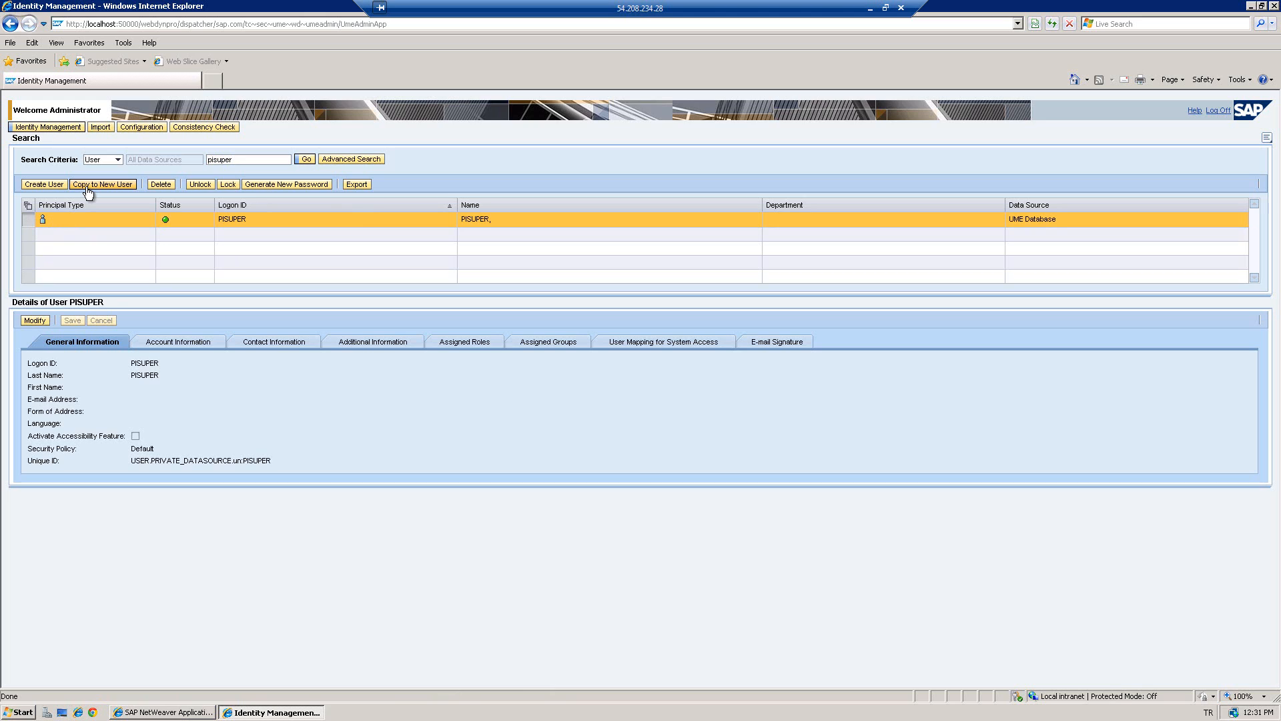
- Copy PISUPER to a new user, entering its logon ID and a confirmed password
{"action": "left_click", "coordinate": [87, 187]}
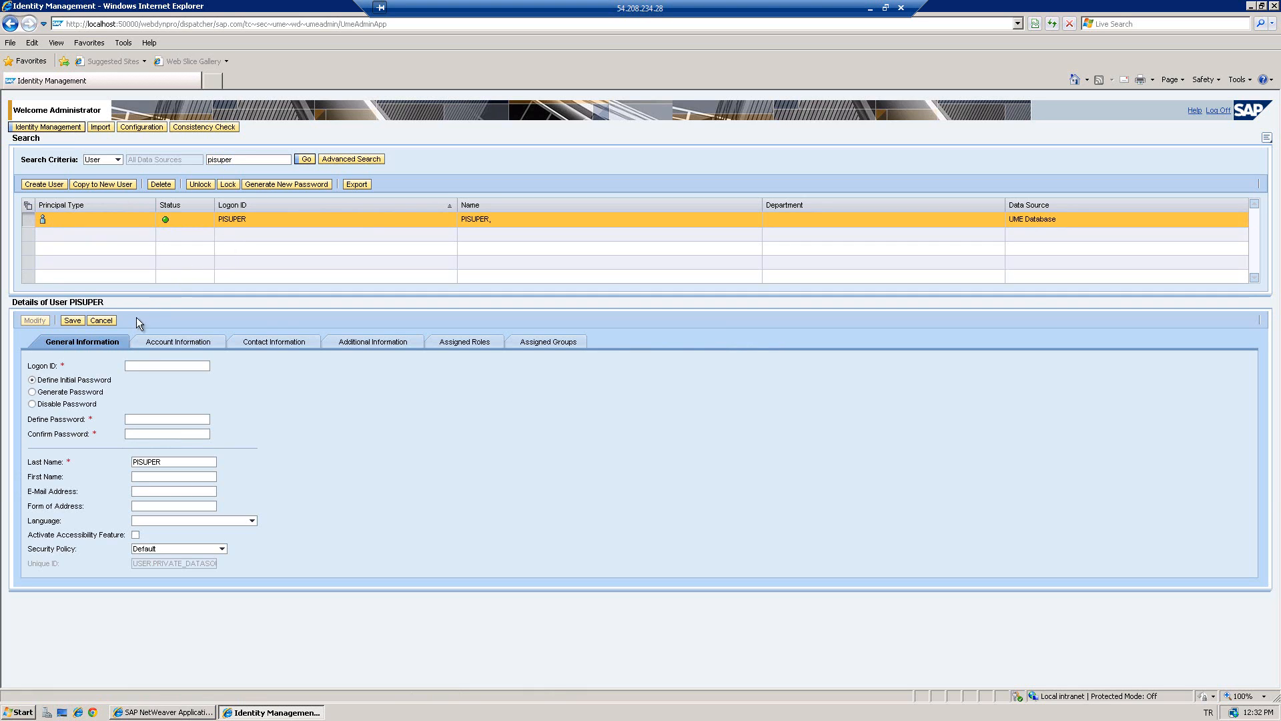
{"action": "left_click", "coordinate": [155, 365]}
{"action": "type", "text": "ae"}
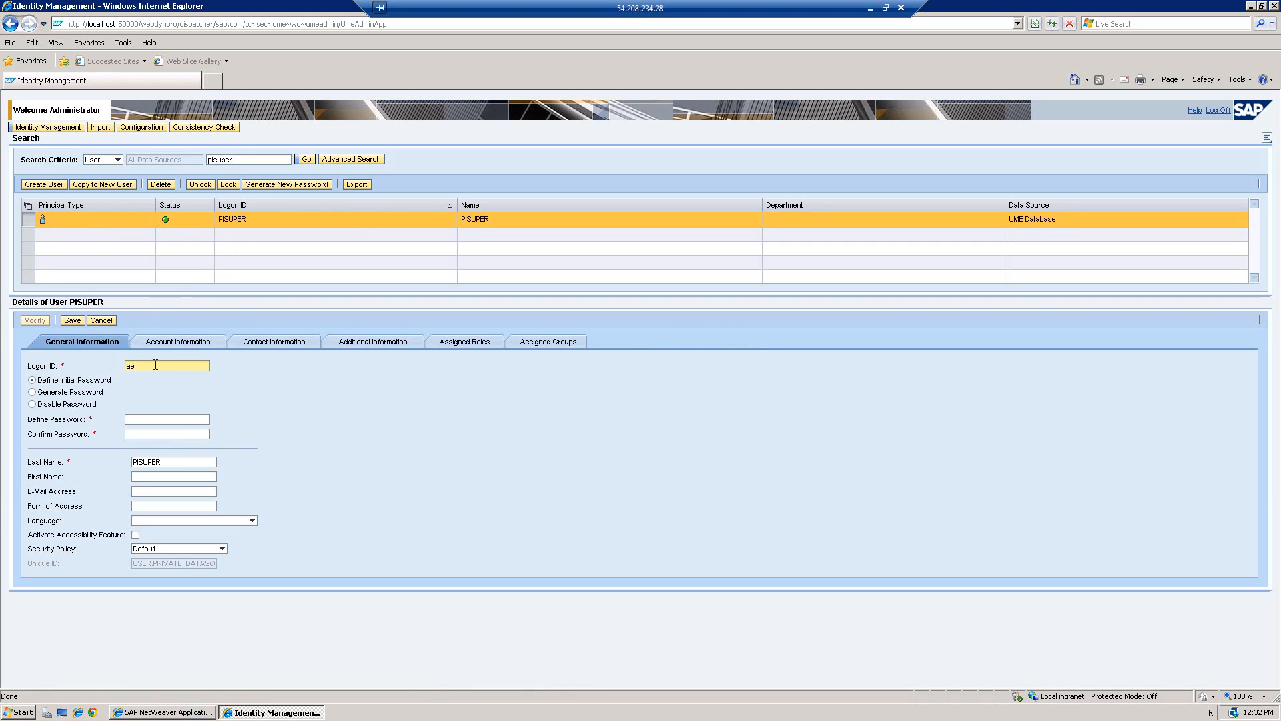
{"action": "type", "text": "ker"}
{"action": "left_click", "coordinate": [133, 419]}
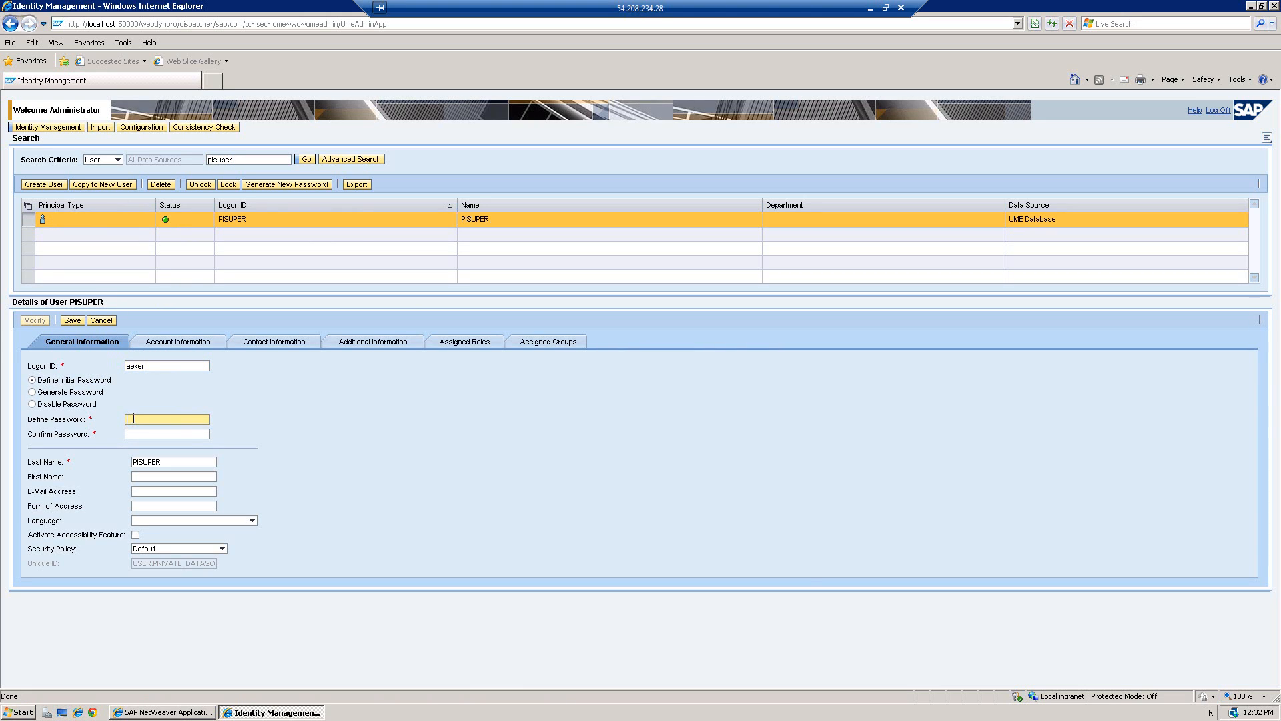
{"action": "type", "text": "*********"}
{"action": "left_click", "coordinate": [141, 435]}
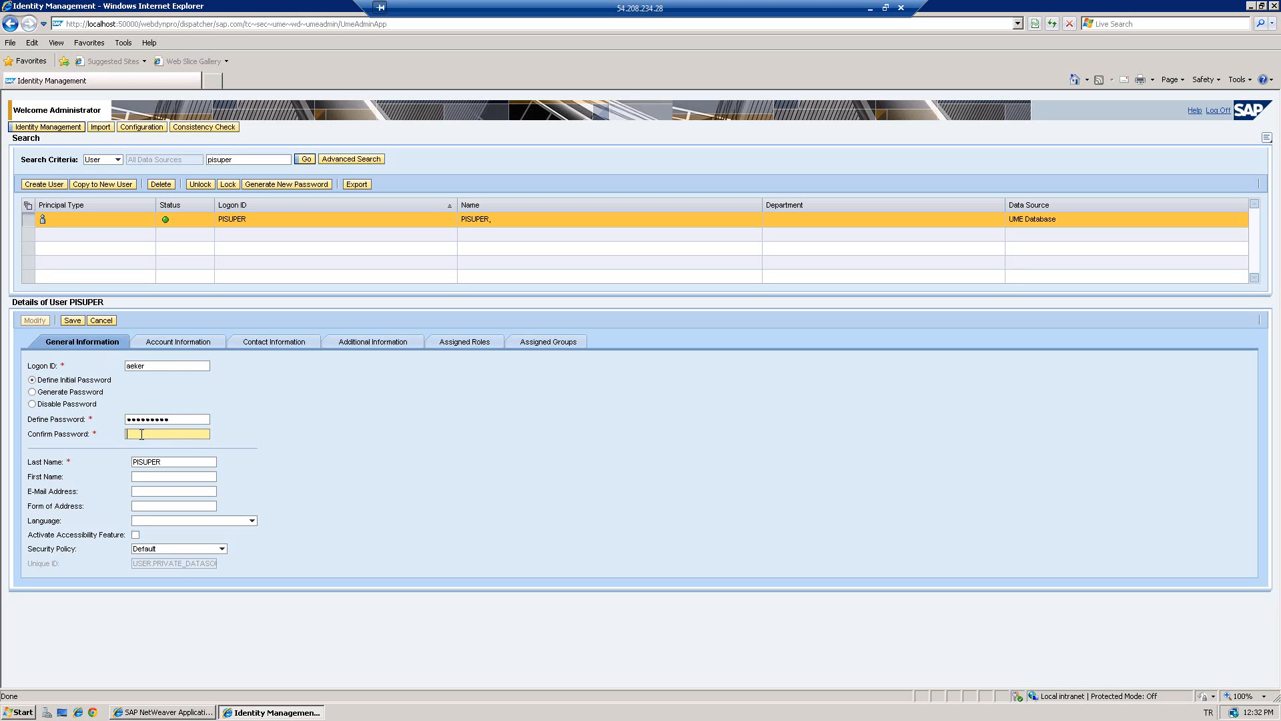
{"action": "type", "text": "*********"}
- Replace the copied last and first name with the new user's names and save
{"action": "double_click", "coordinate": [161, 461]}
{"action": "type", "text": "Eker"}
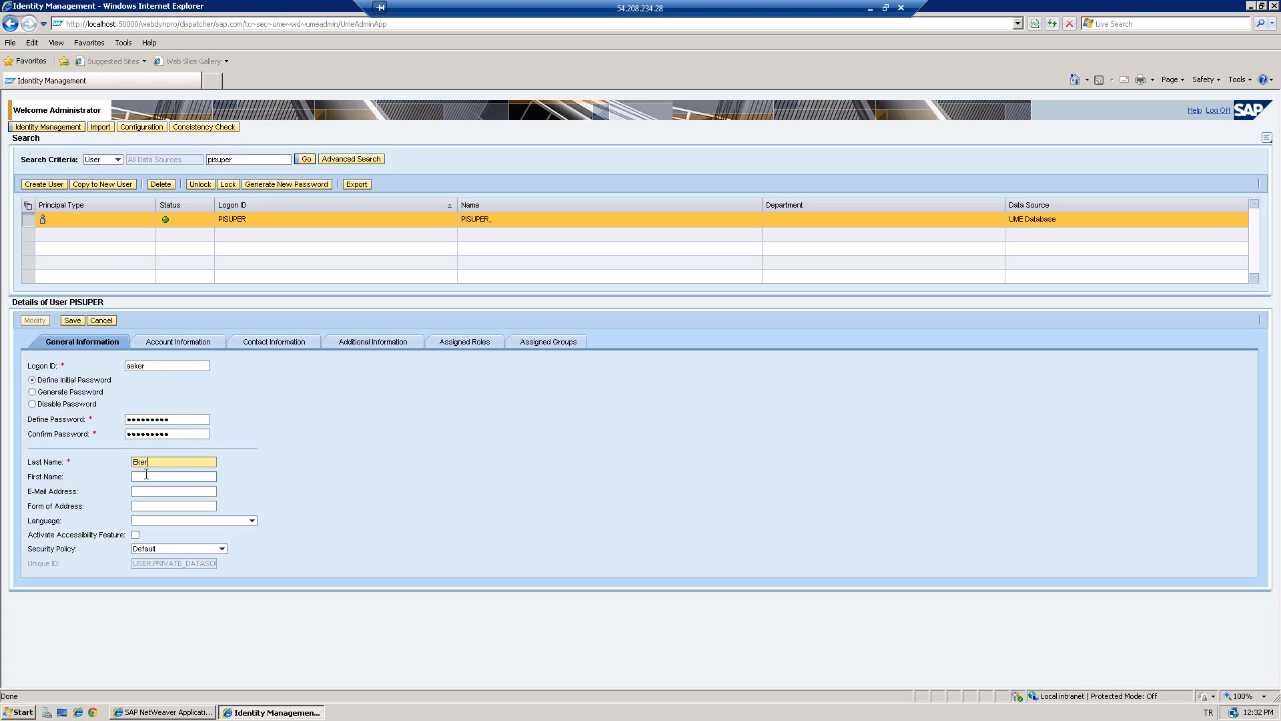
{"action": "left_click", "coordinate": [146, 476]}
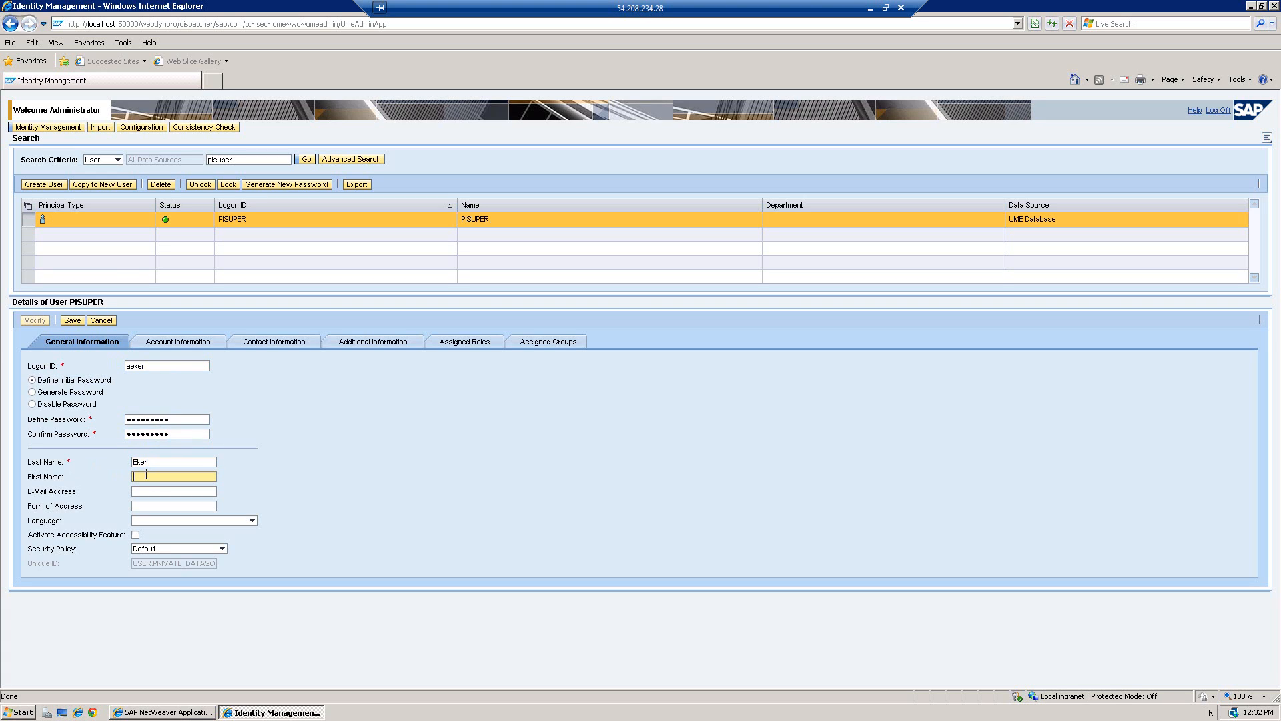
{"action": "type", "text": "Arman"}
{"action": "left_click", "coordinate": [151, 492]}
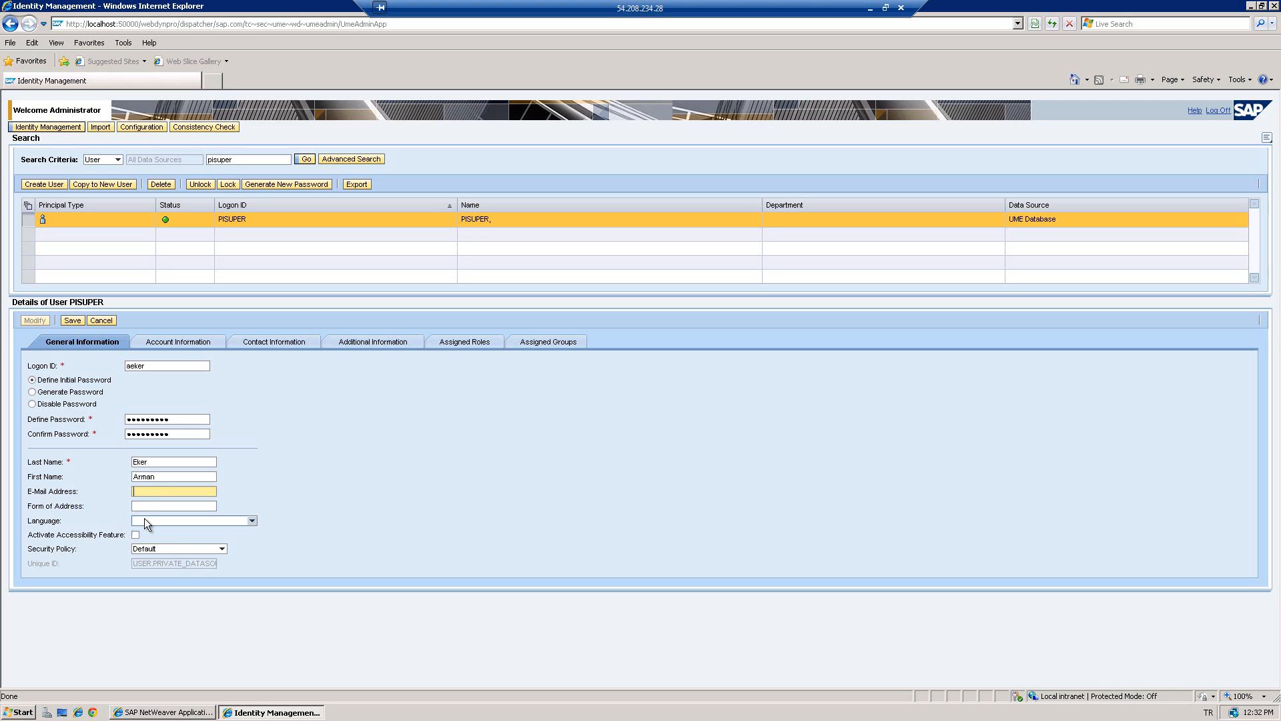
{"action": "left_click", "coordinate": [72, 321]}
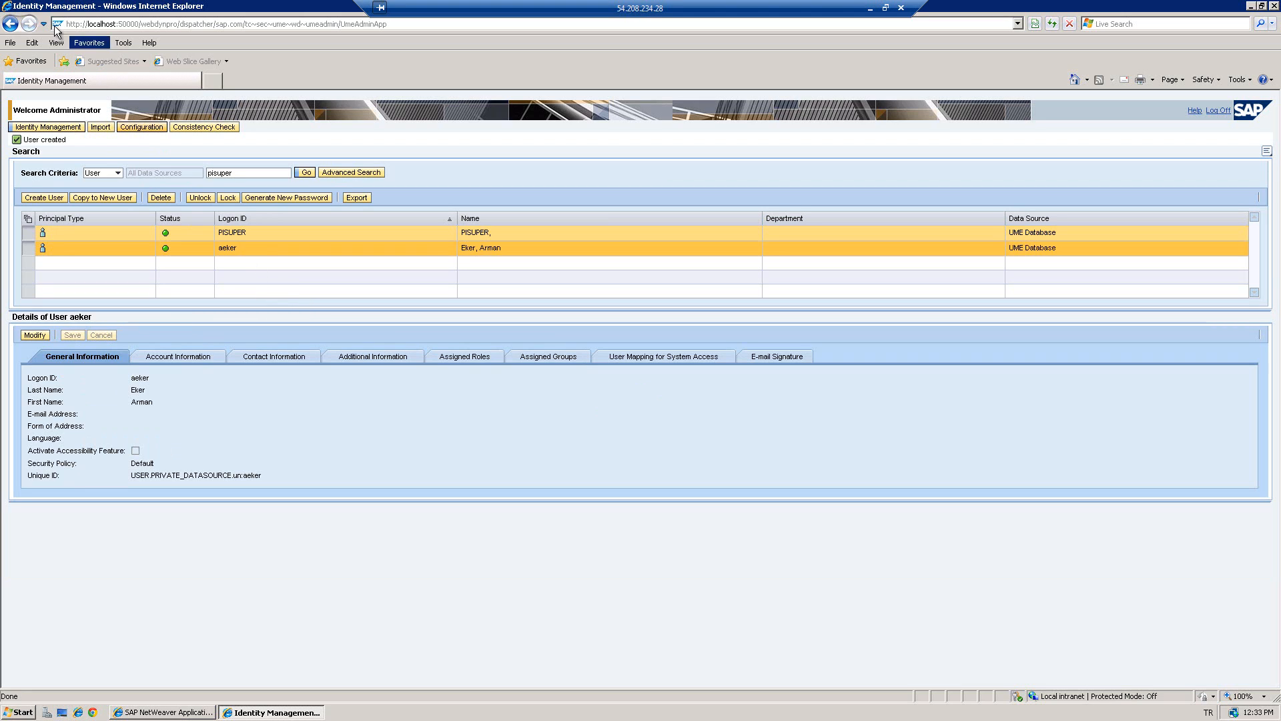
- Load the System Landscape Directory address and browse the Software Catalog product list
{"action": "left_click", "coordinate": [142, 25]}
{"action": "left_click", "coordinate": [142, 25]}
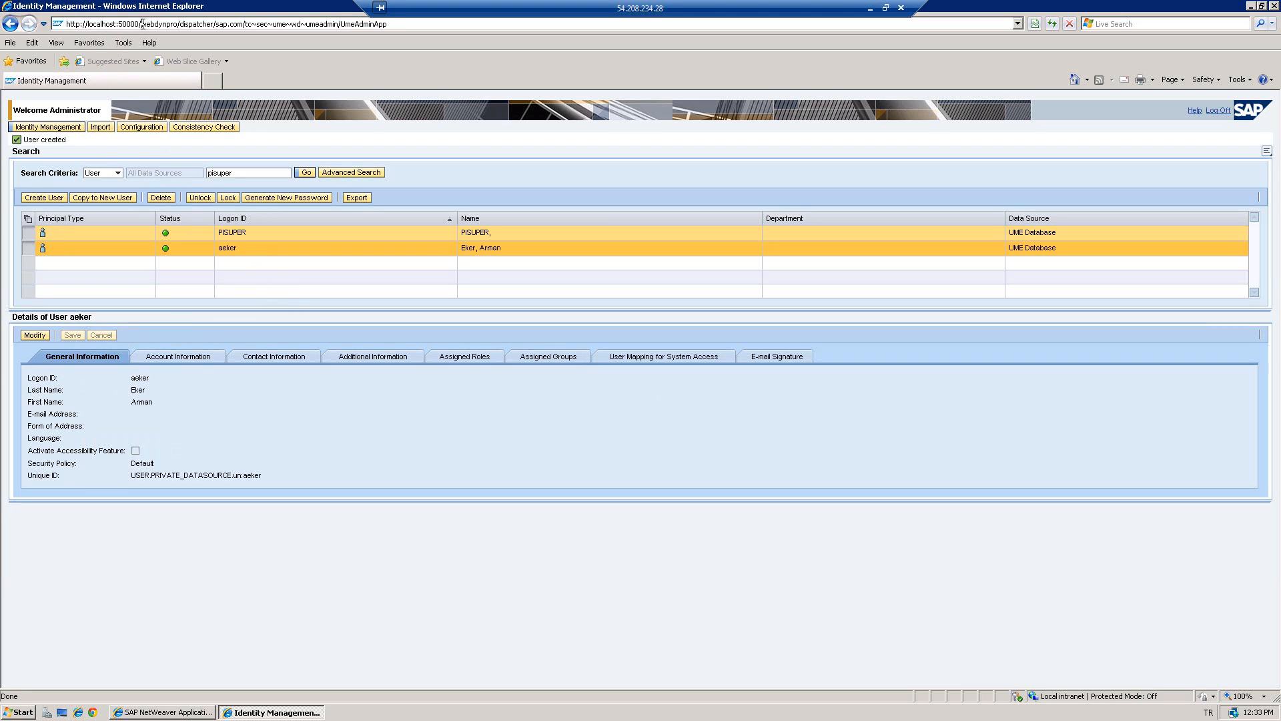
{"action": "left_click_drag", "start_coordinate": [142, 25], "coordinate": [424, 32]}
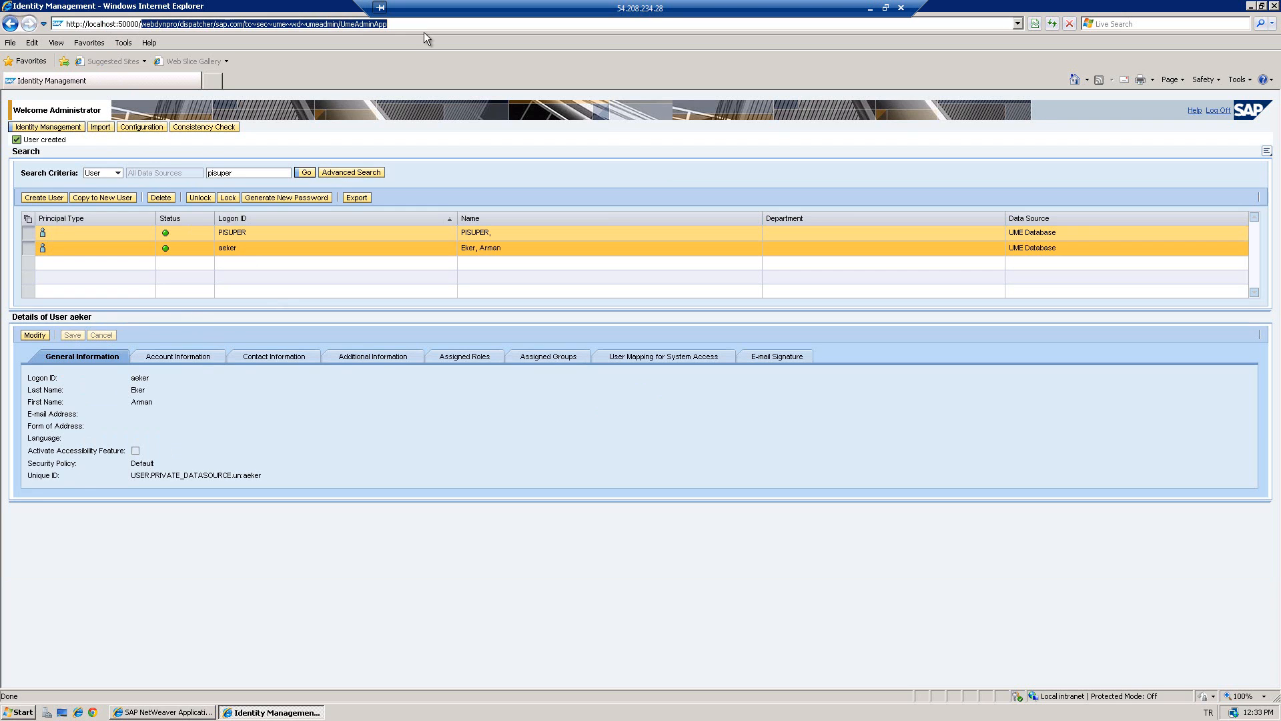
{"action": "type", "text": "webdynpro/dispatcher/sap.com/tc~sld~wd~main/Main"}
{"action": "key", "text": "Return"}
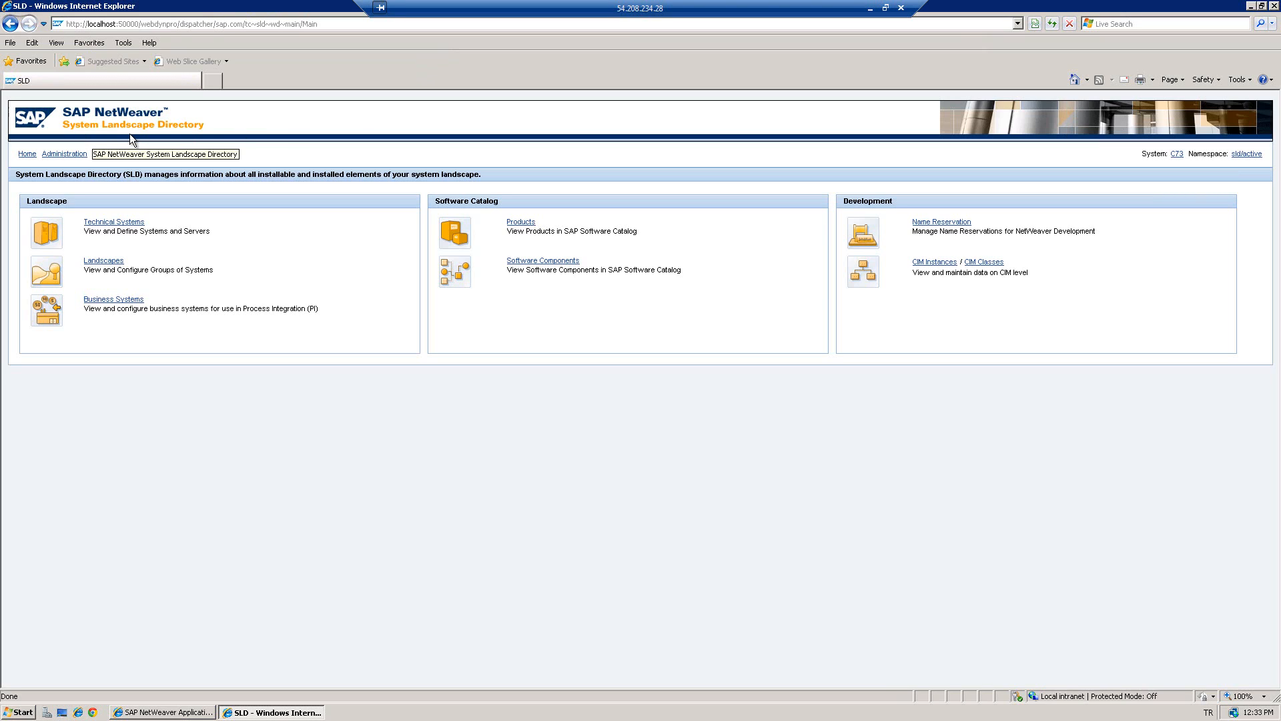
{"action": "left_click", "coordinate": [521, 225]}
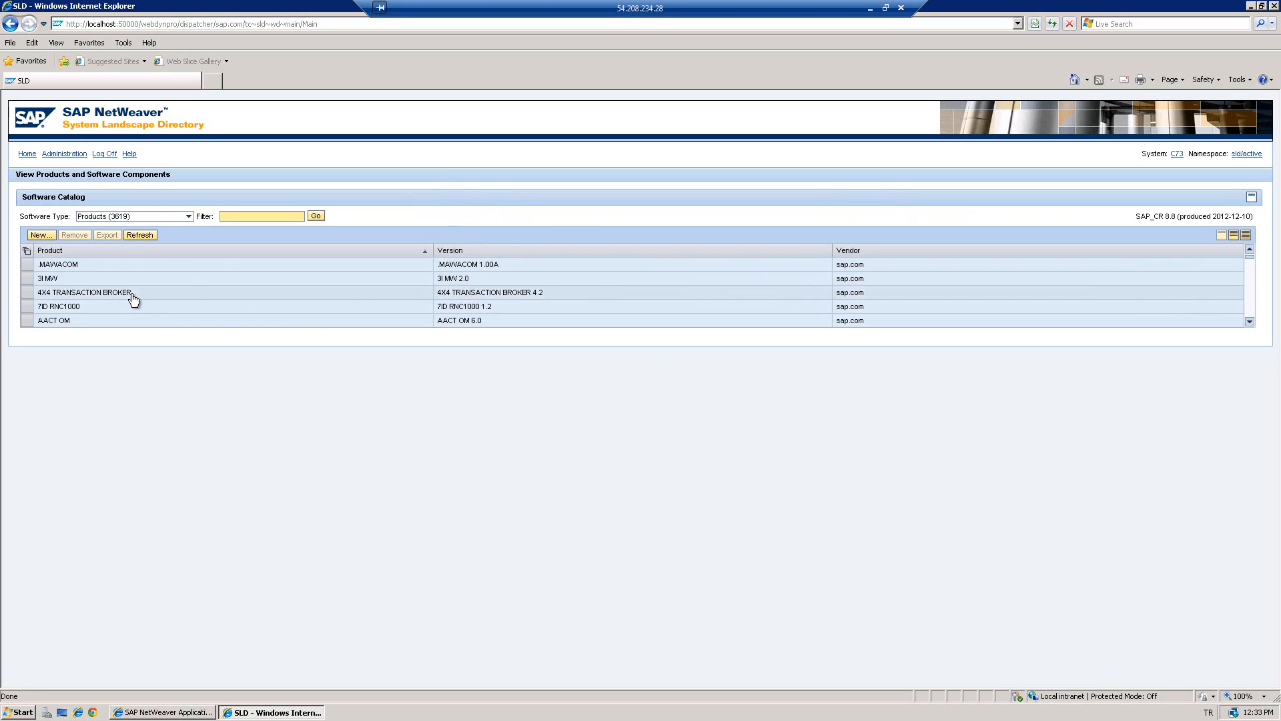
{"action": "scroll", "coordinate": [131, 295], "scroll_direction": "down", "scroll_amount": 3}
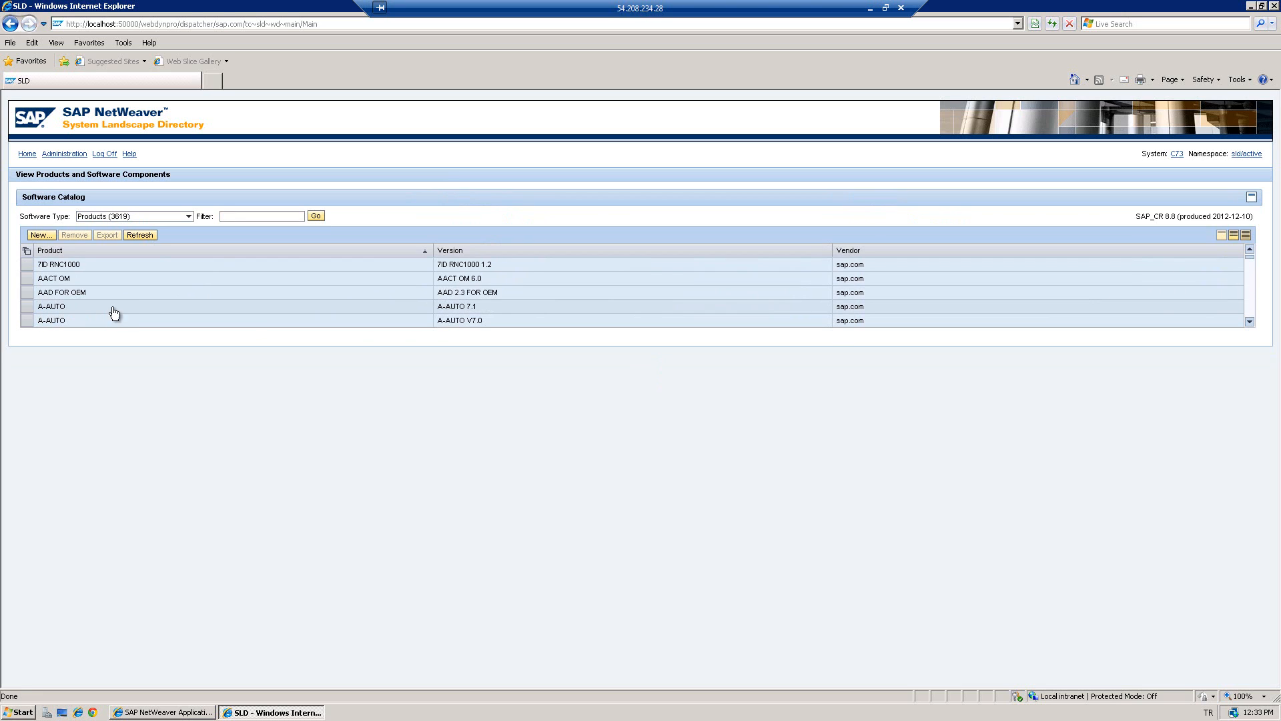
{"action": "scroll", "coordinate": [125, 312], "scroll_direction": "down", "scroll_amount": 1}
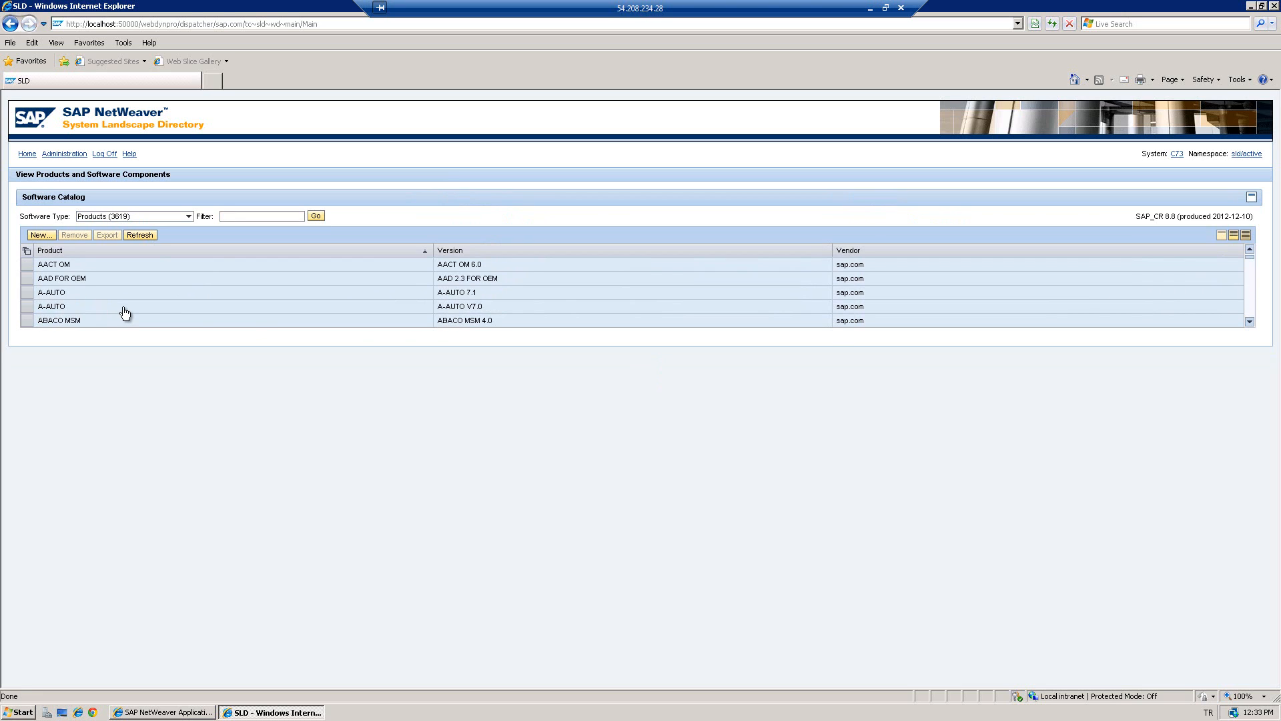
- Create new third-party product udemyCourse2, version 1.0, with the vendor name
{"action": "left_click", "coordinate": [40, 237]}
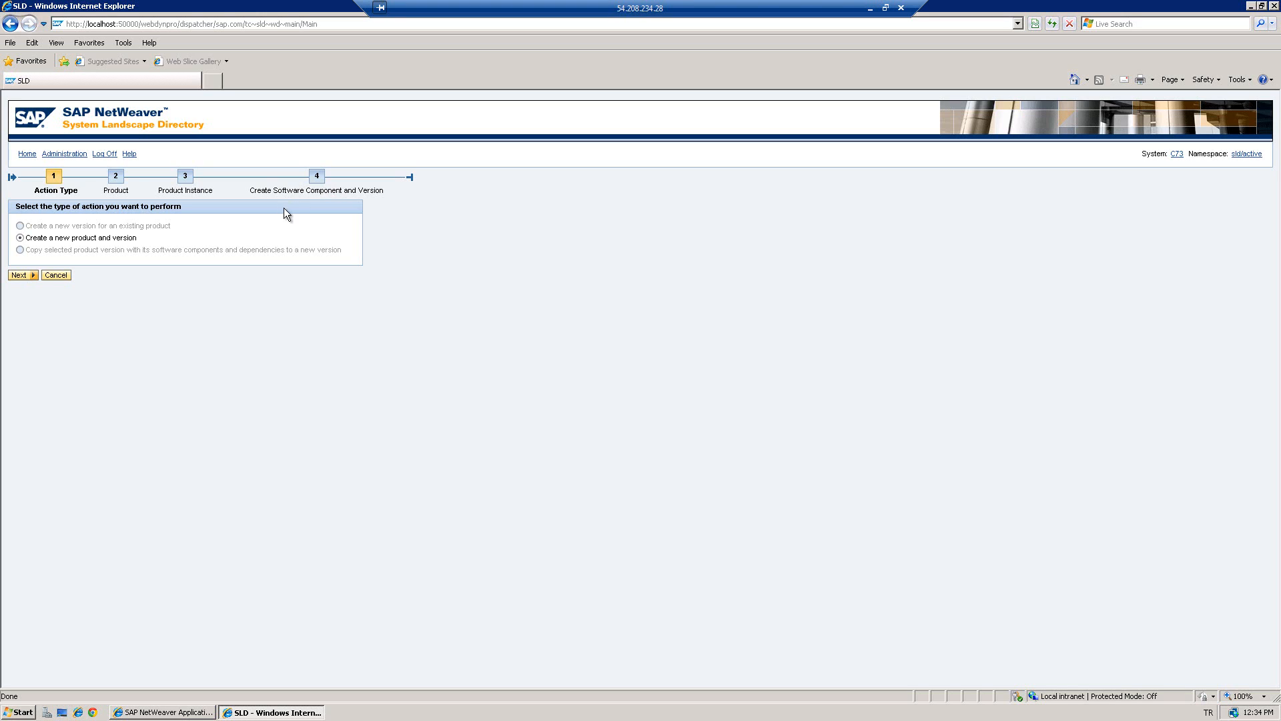
{"action": "left_click", "coordinate": [20, 275]}
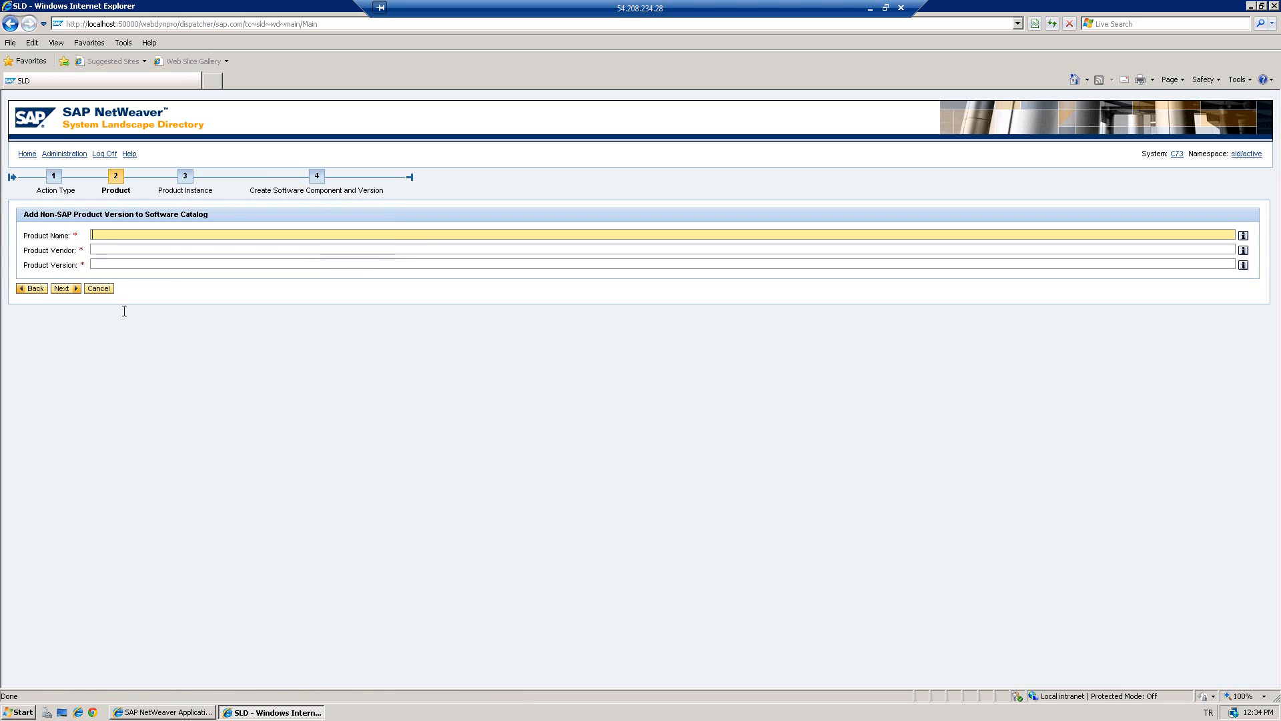
{"action": "type", "text": "udemyCourse"}
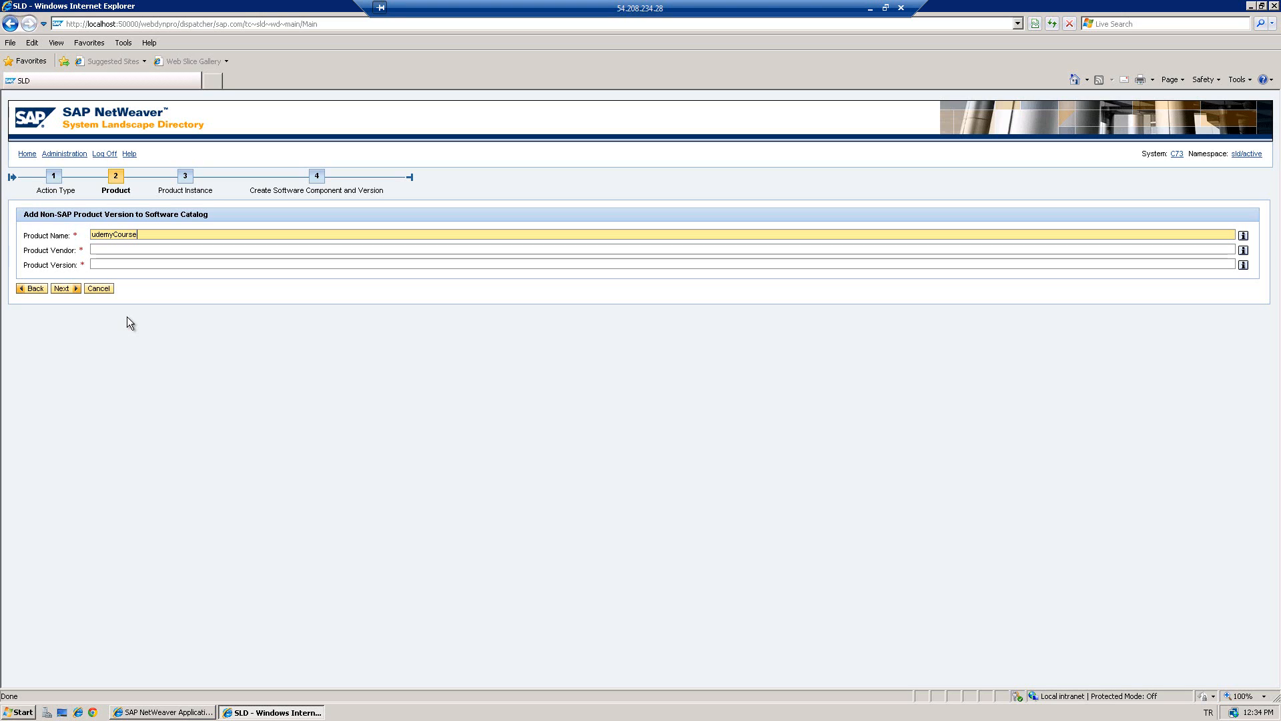
{"action": "type", "text": "2"}
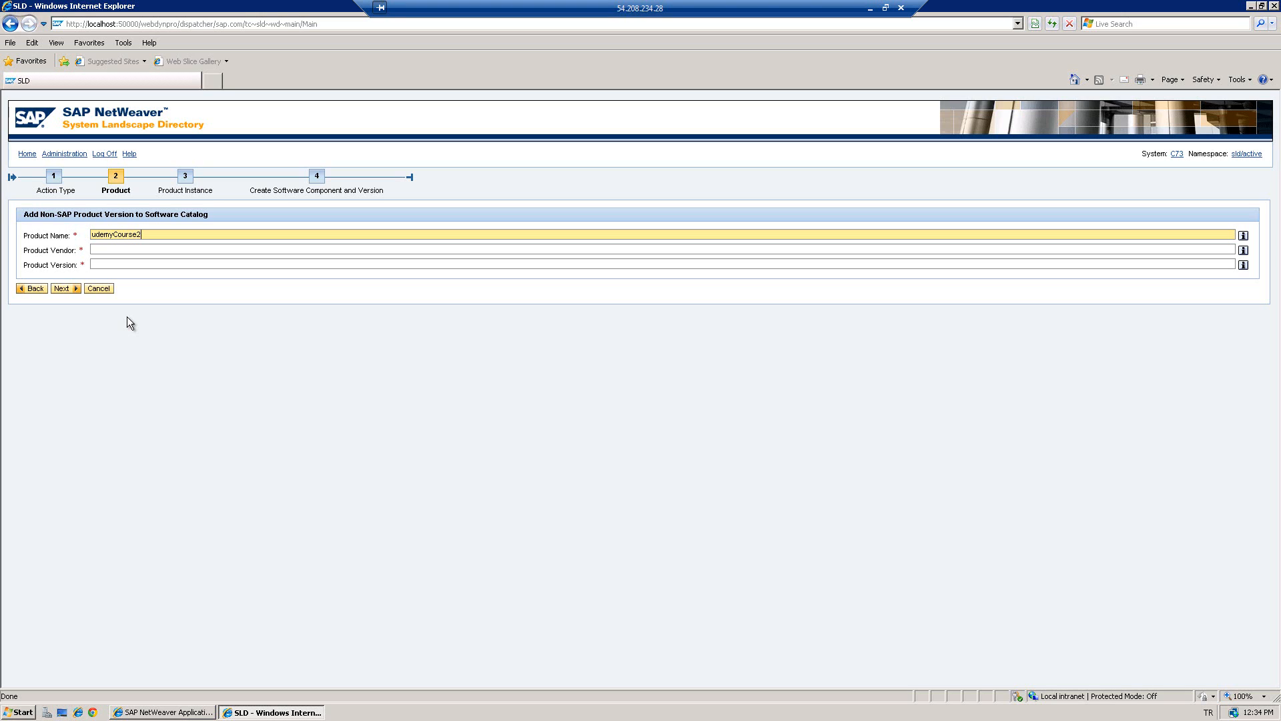
{"action": "left_click", "coordinate": [114, 251]}
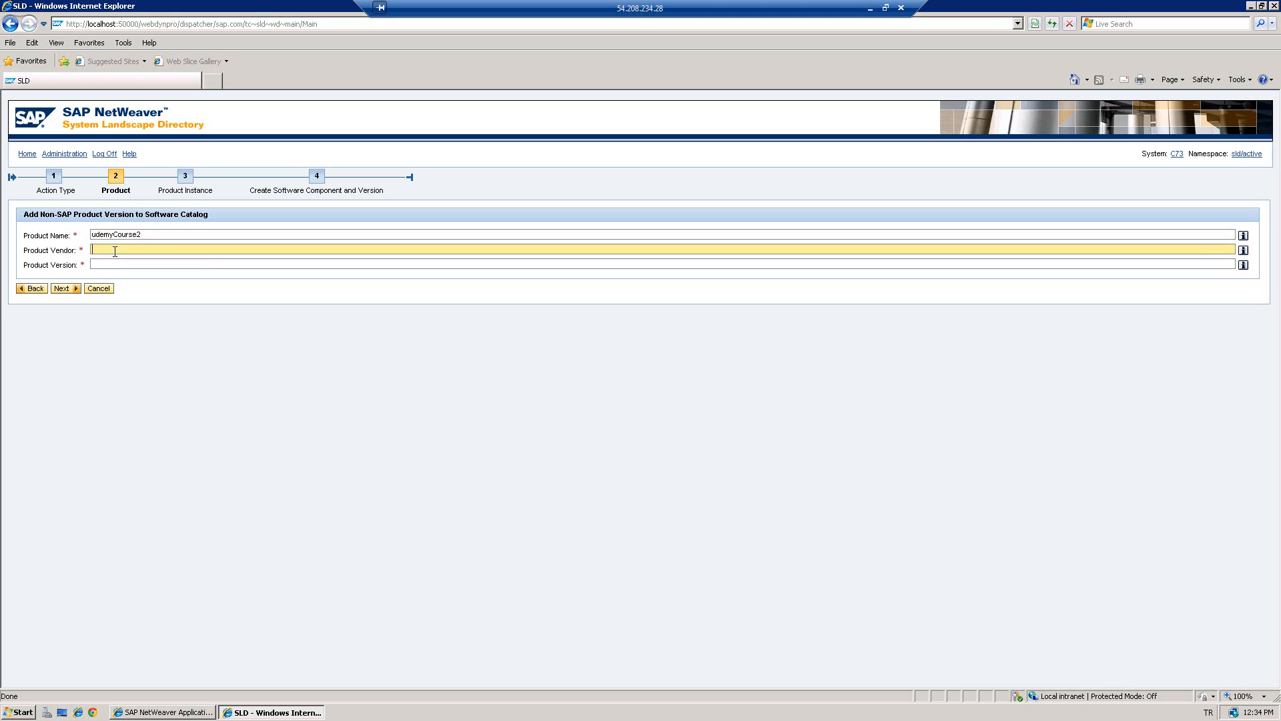
{"action": "type", "text": "armaneker"}
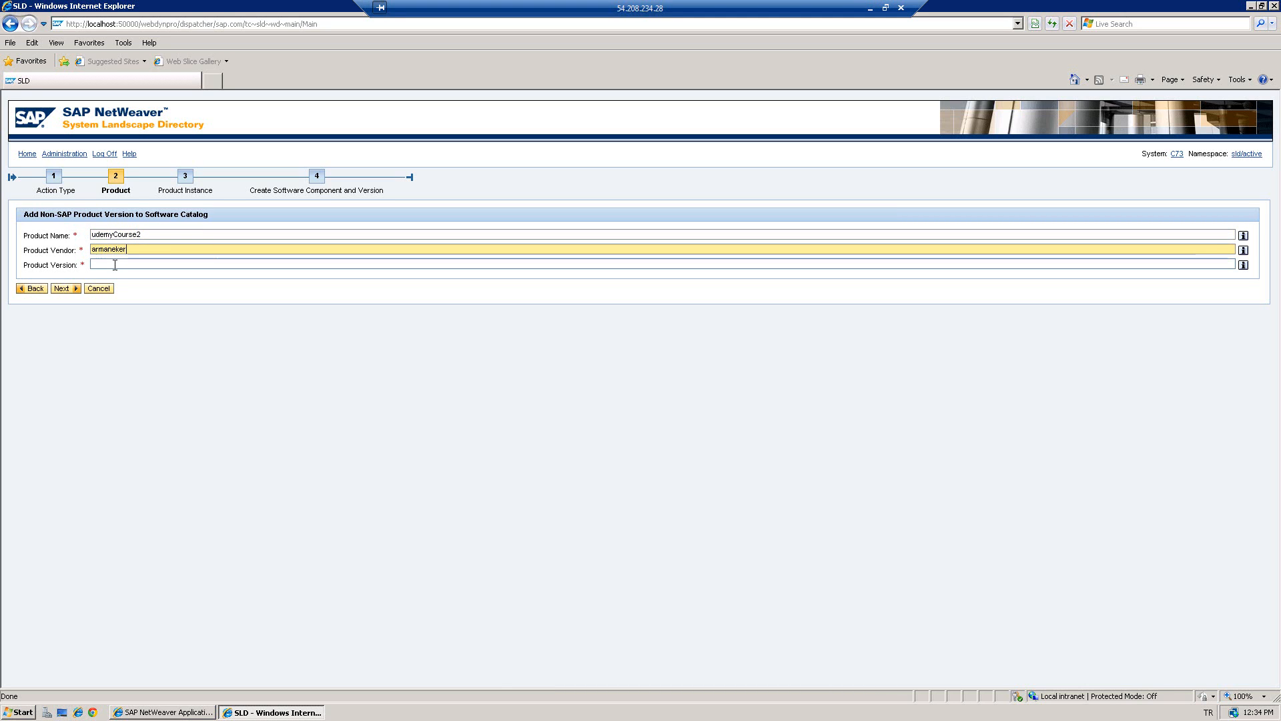
{"action": "left_click", "coordinate": [114, 265]}
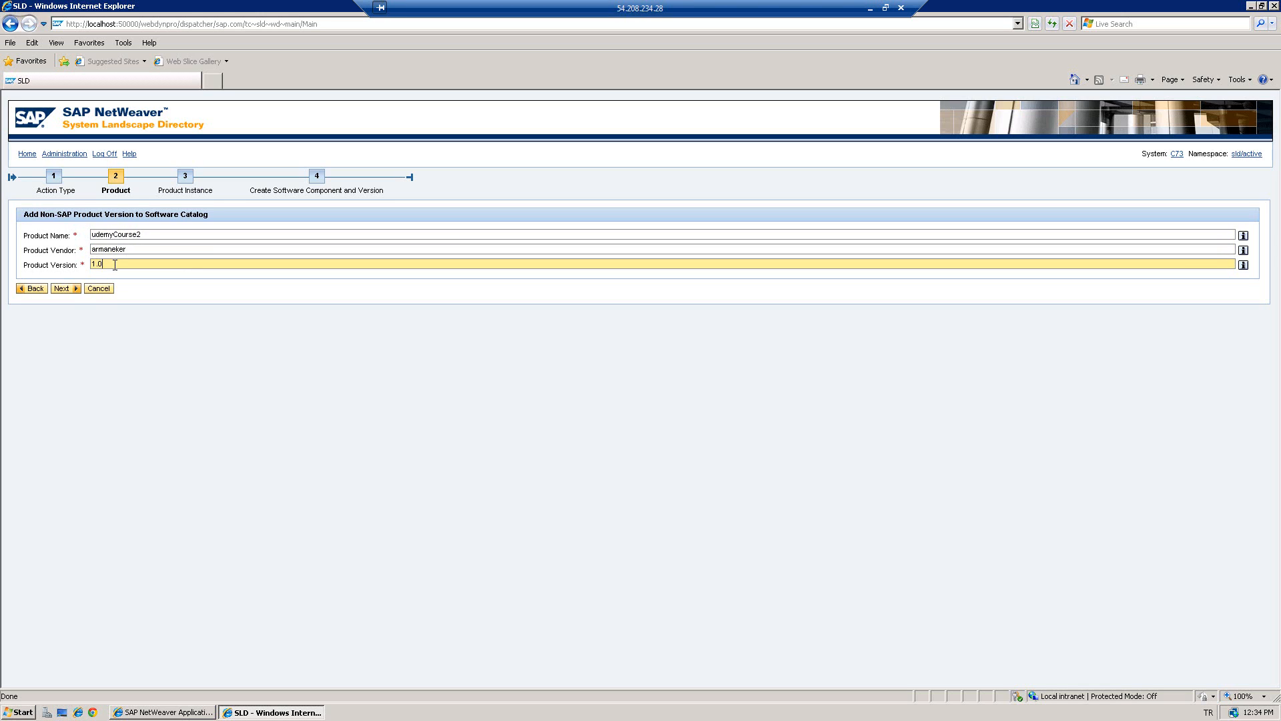
{"action": "left_click", "coordinate": [62, 293]}
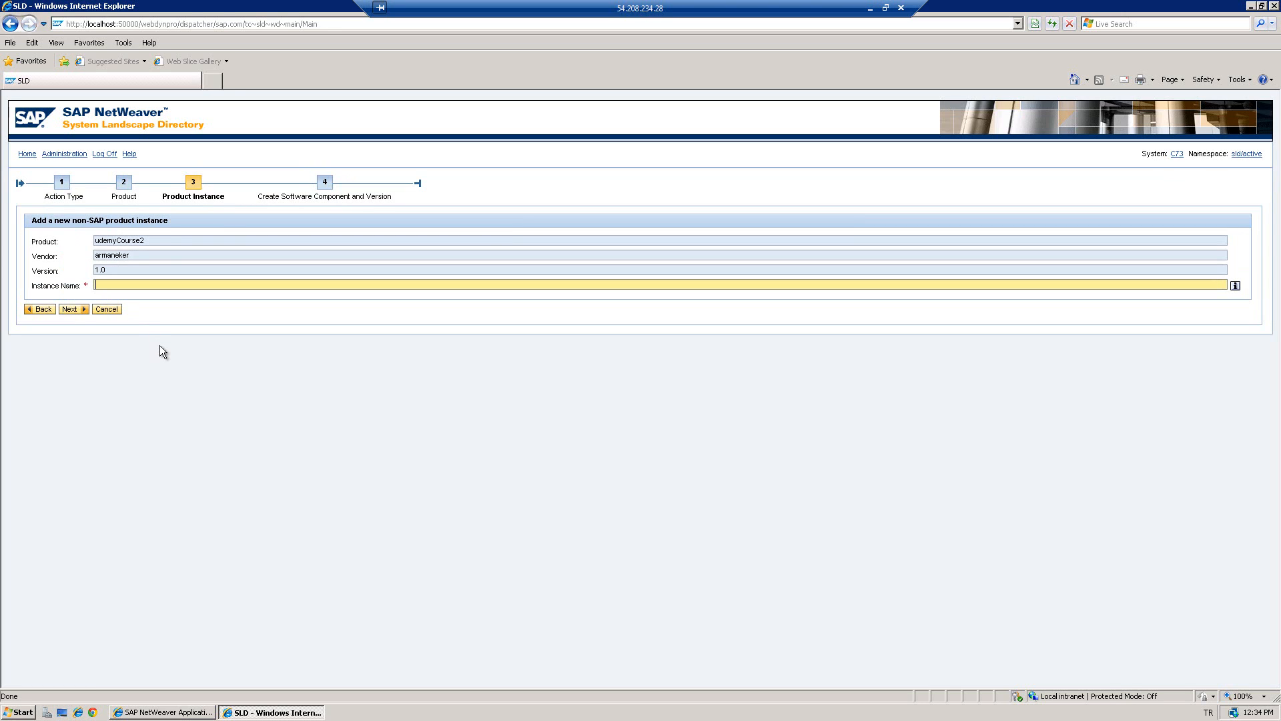
- Name the product instance udemycourse and create software component UDEMYCOURSE version 1.0
{"action": "type", "text": "udemycourse"}
{"action": "left_click", "coordinate": [70, 311]}
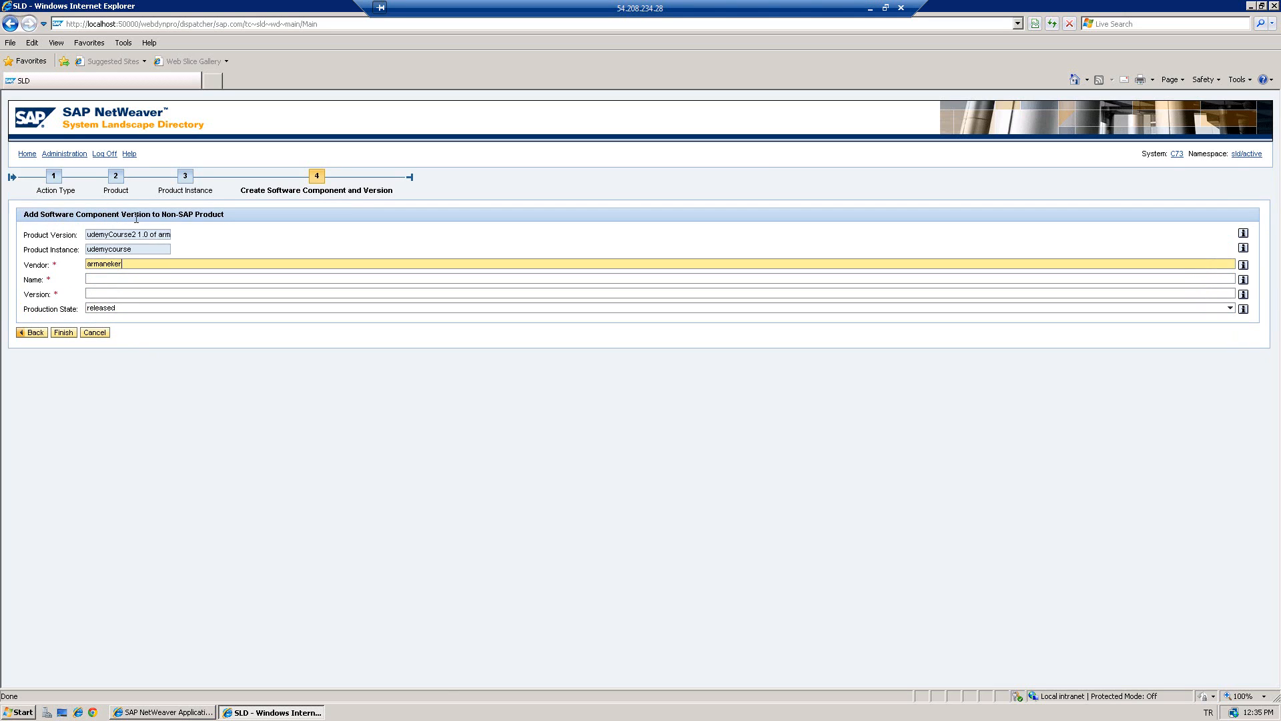
{"action": "left_click", "coordinate": [116, 276]}
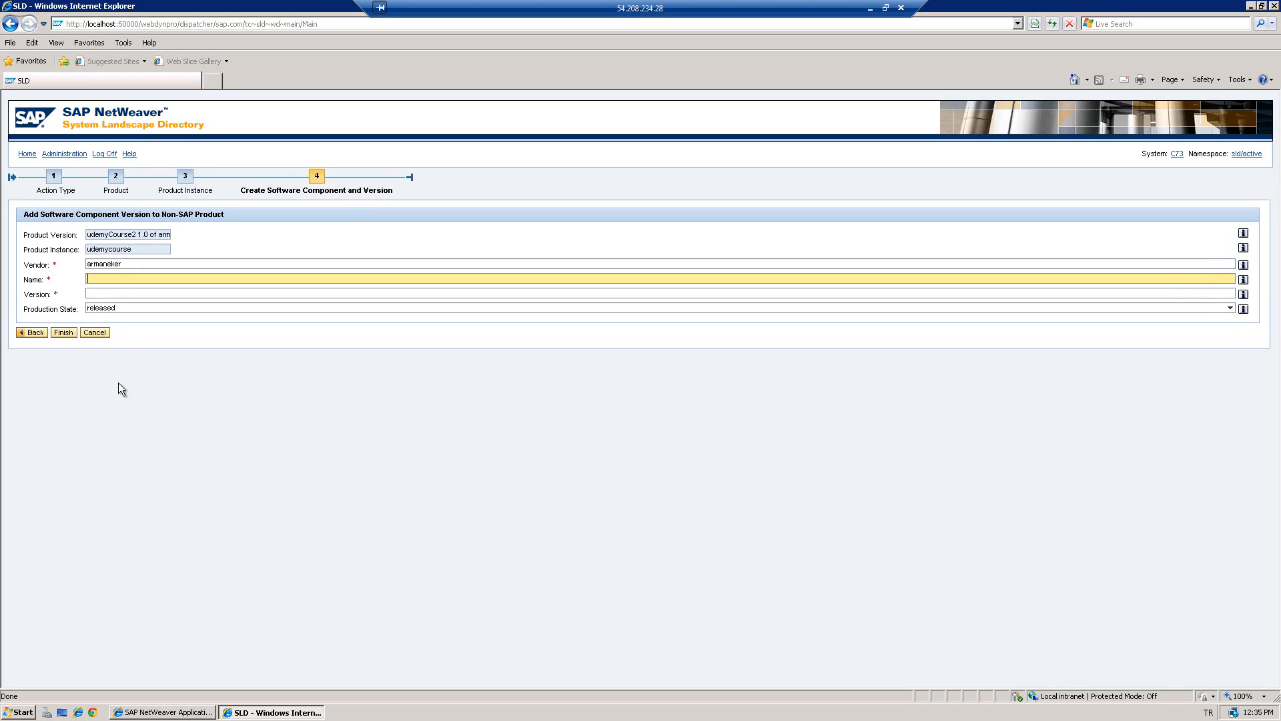
{"action": "type", "text": "udemycourse"}
{"action": "left_click", "coordinate": [136, 292]}
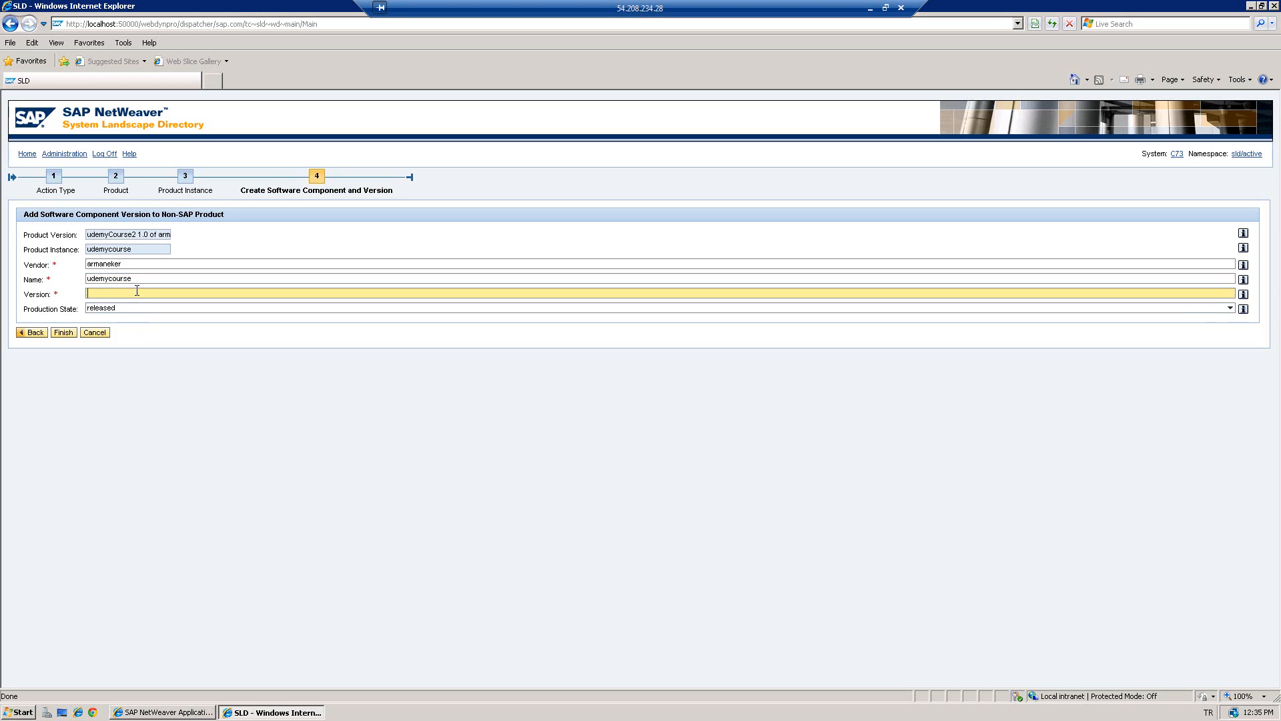
{"action": "type", "text": "1"}
{"action": "left_click", "coordinate": [1244, 280]}
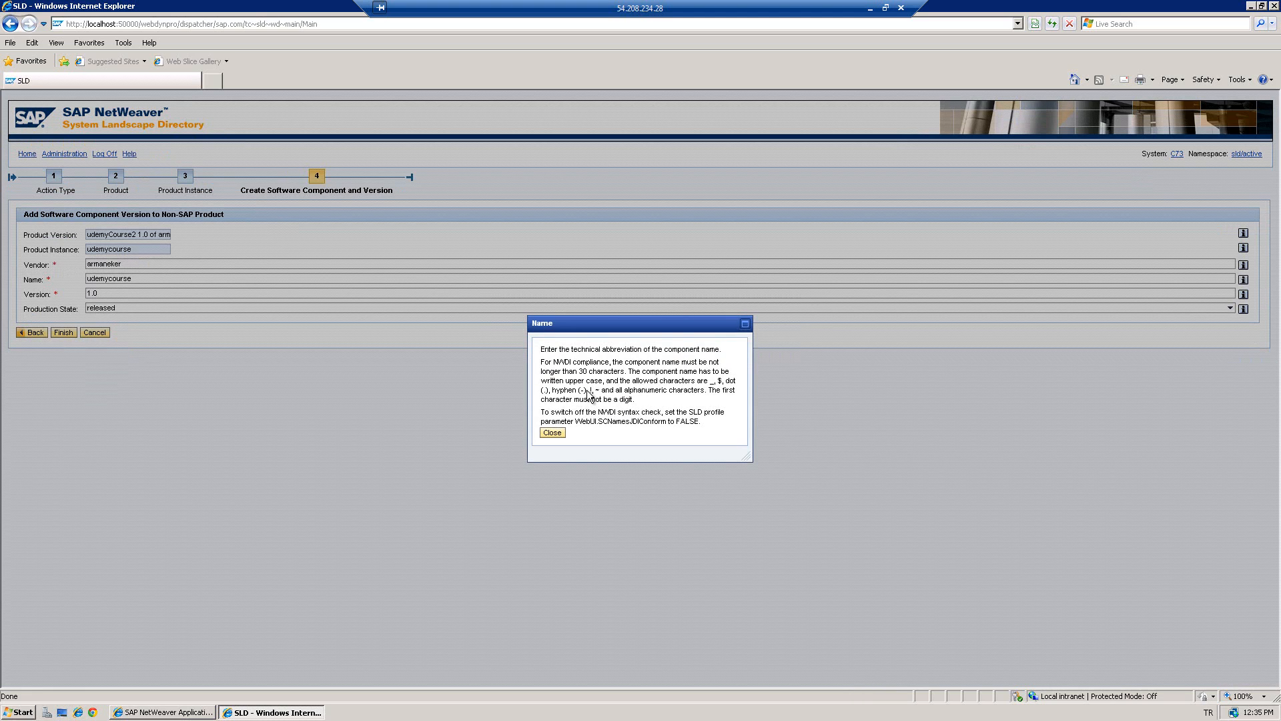
{"action": "left_click", "coordinate": [551, 433]}
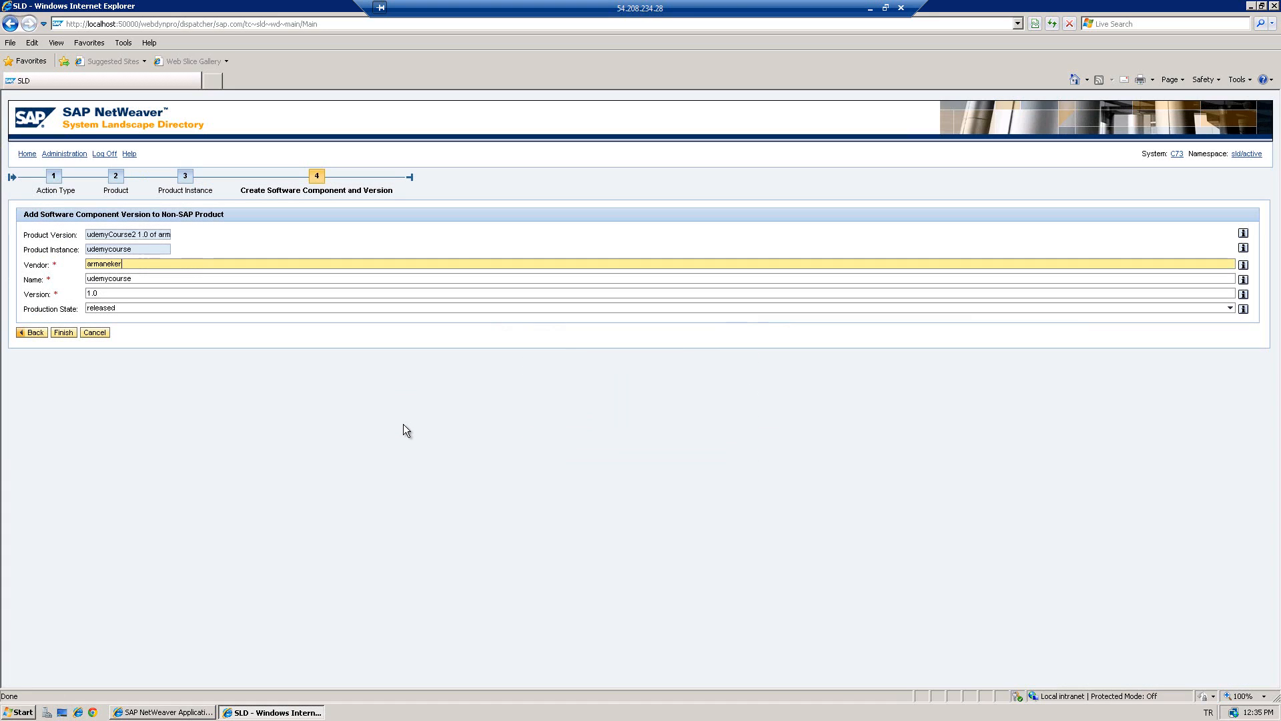
{"action": "left_click", "coordinate": [67, 337]}
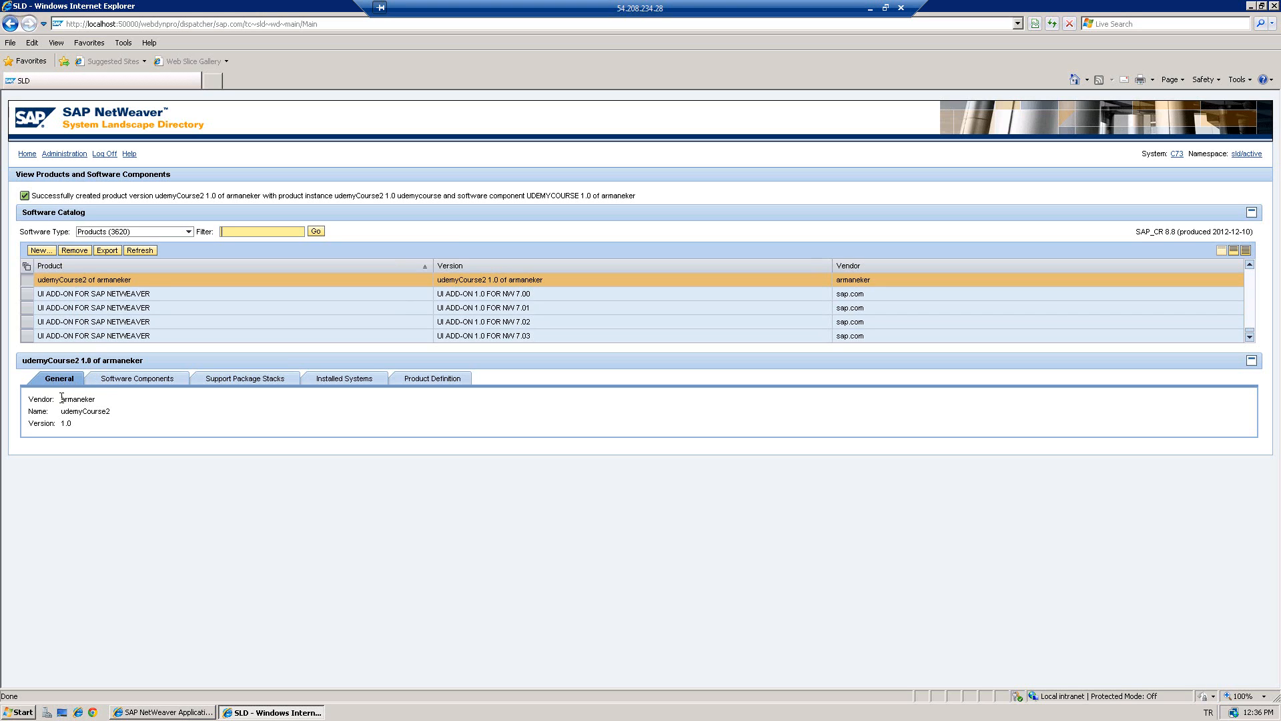
- Review udemyCourse2's Software Components, Product Definition and General tabs, then close both browser windows
{"action": "left_click", "coordinate": [147, 379]}
{"action": "left_click", "coordinate": [443, 371]}
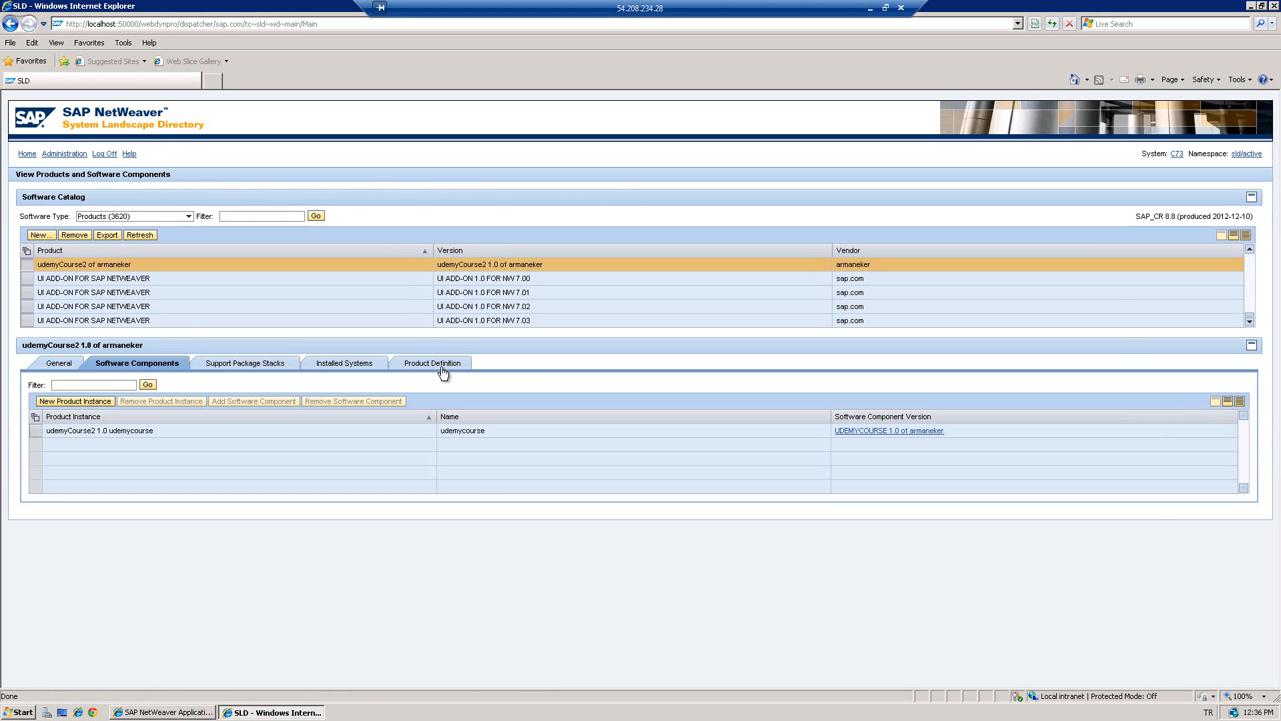
{"action": "left_click", "coordinate": [71, 365]}
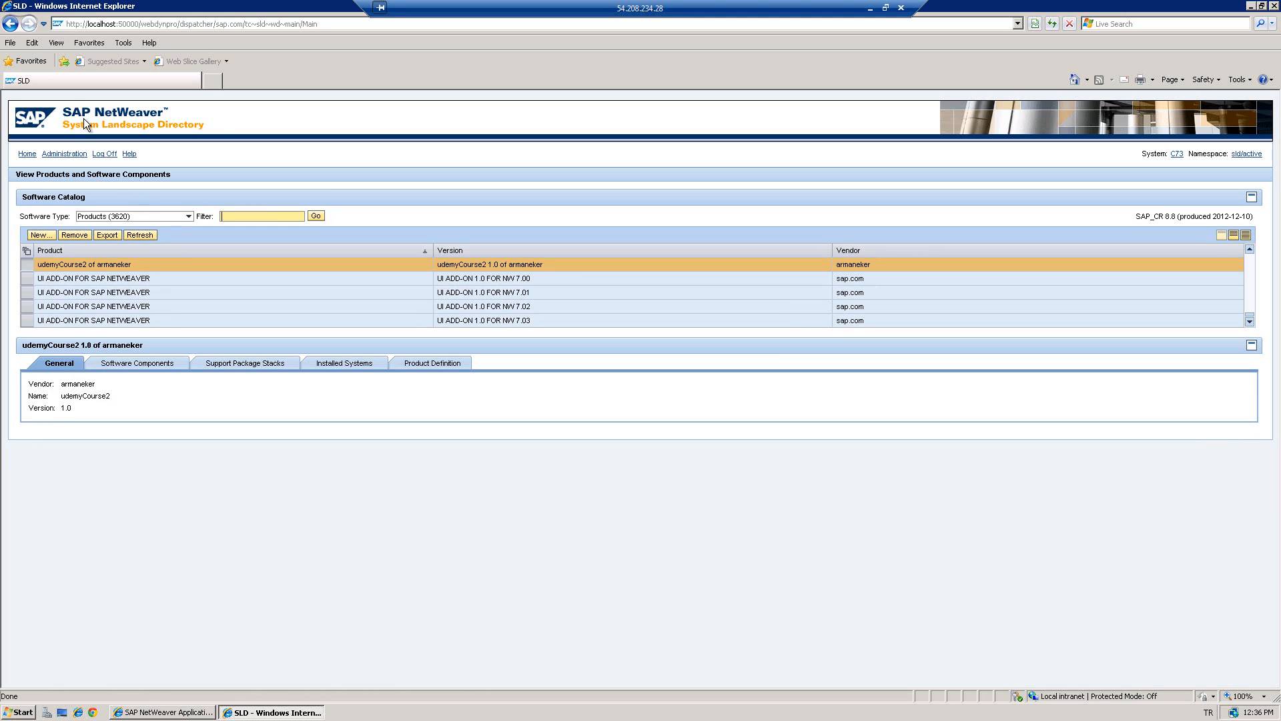
{"action": "double_click", "coordinate": [10, 8]}
{"action": "double_click", "coordinate": [9, 8]}
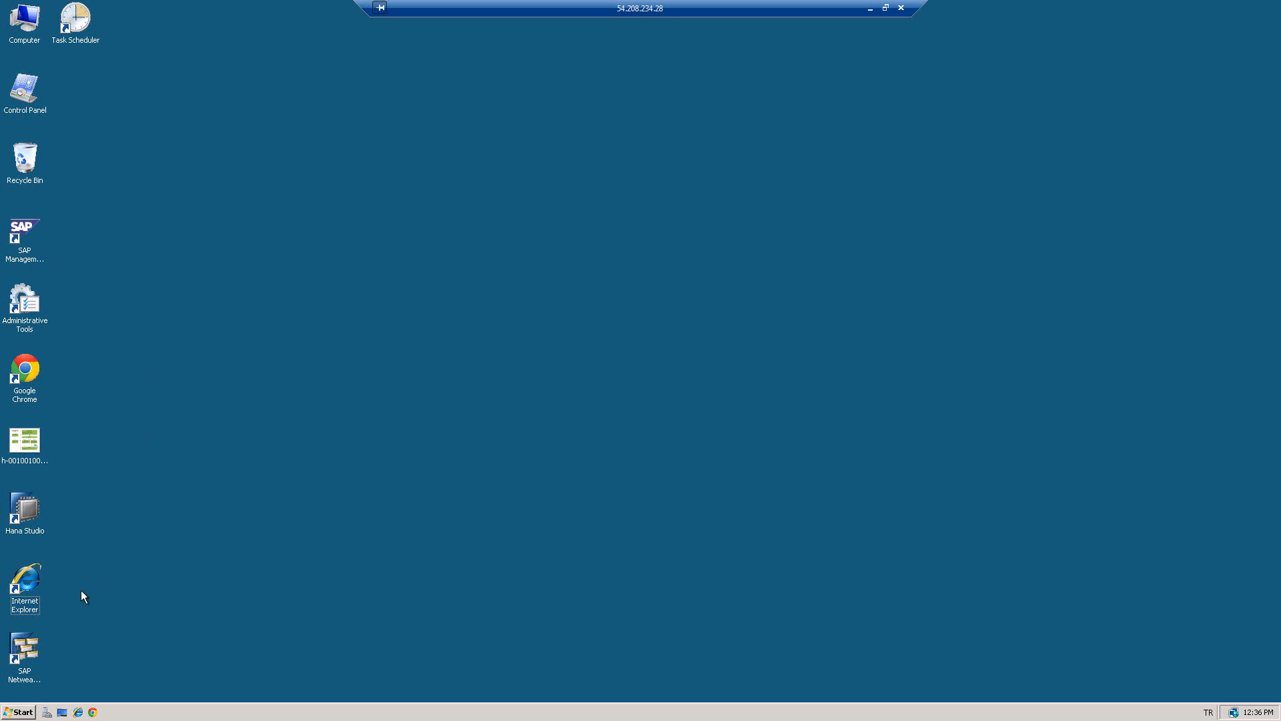
- Start SAP NetWeaver Developer Studio with the default workspace
{"action": "left_click", "coordinate": [23, 646]}
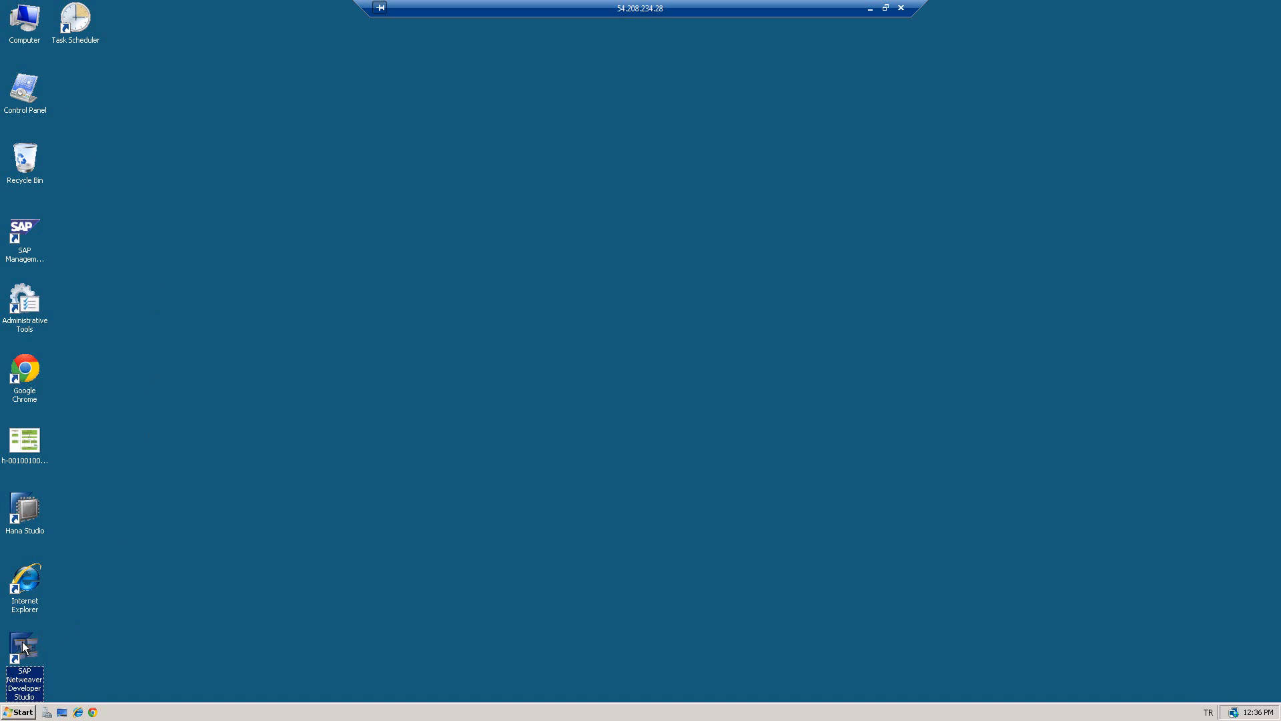
{"action": "double_click", "coordinate": [24, 644]}
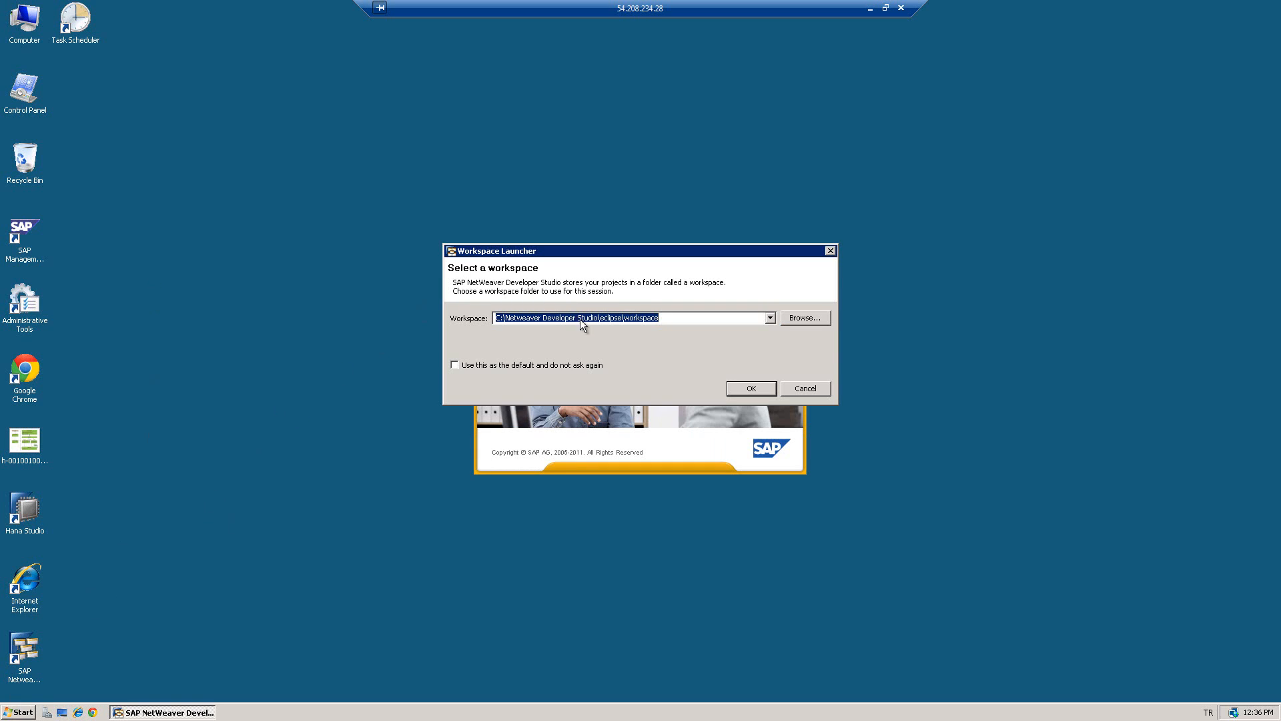
{"action": "left_click", "coordinate": [752, 387]}
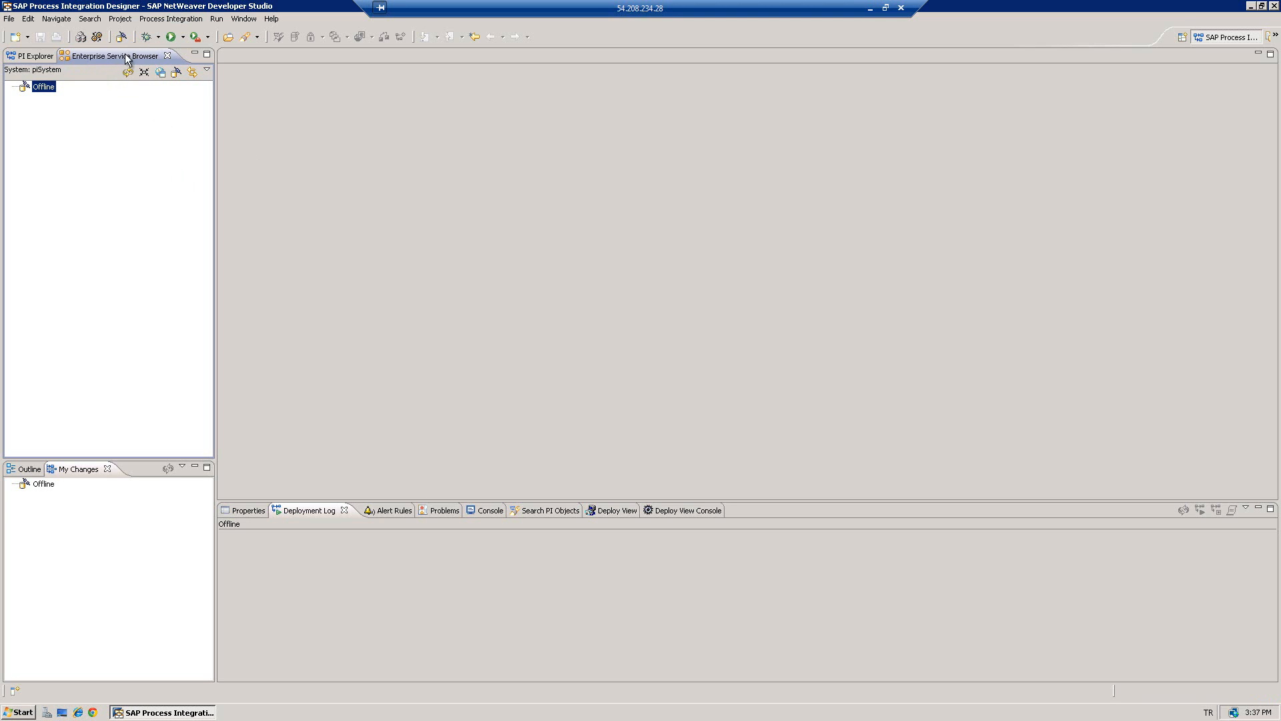
{"action": "left_click", "coordinate": [189, 23]}
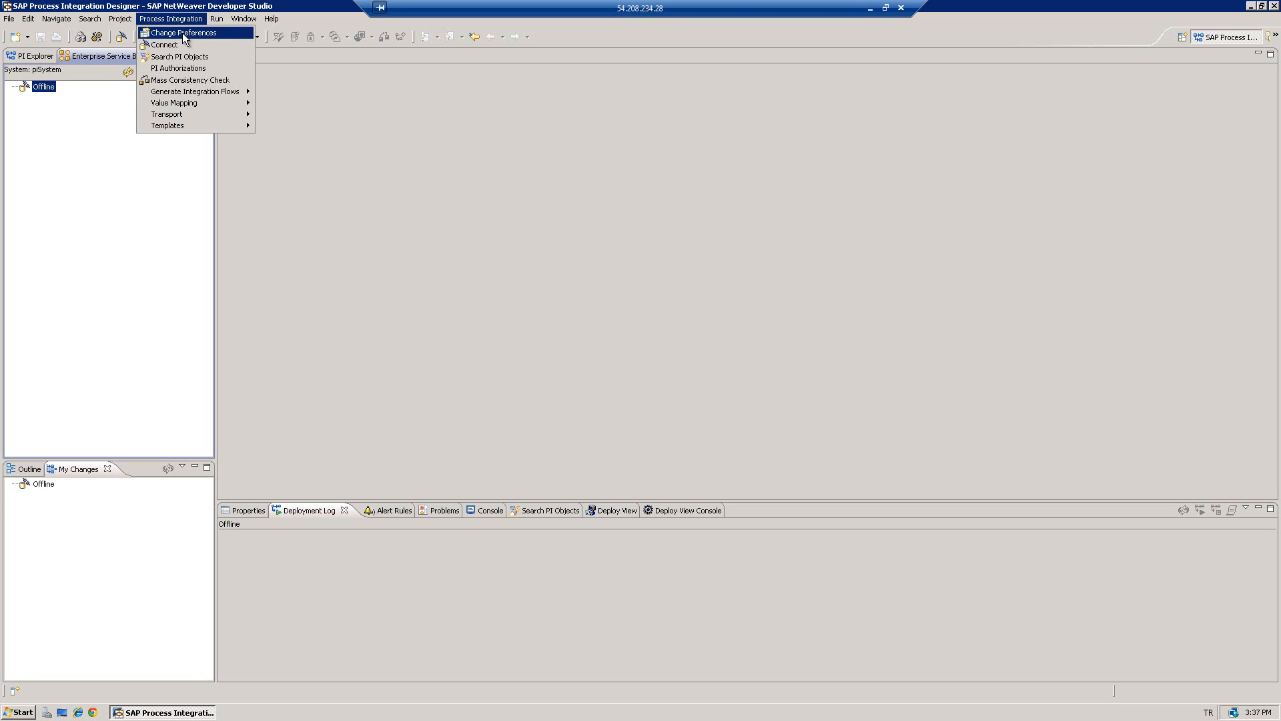
{"action": "left_click", "coordinate": [182, 33]}
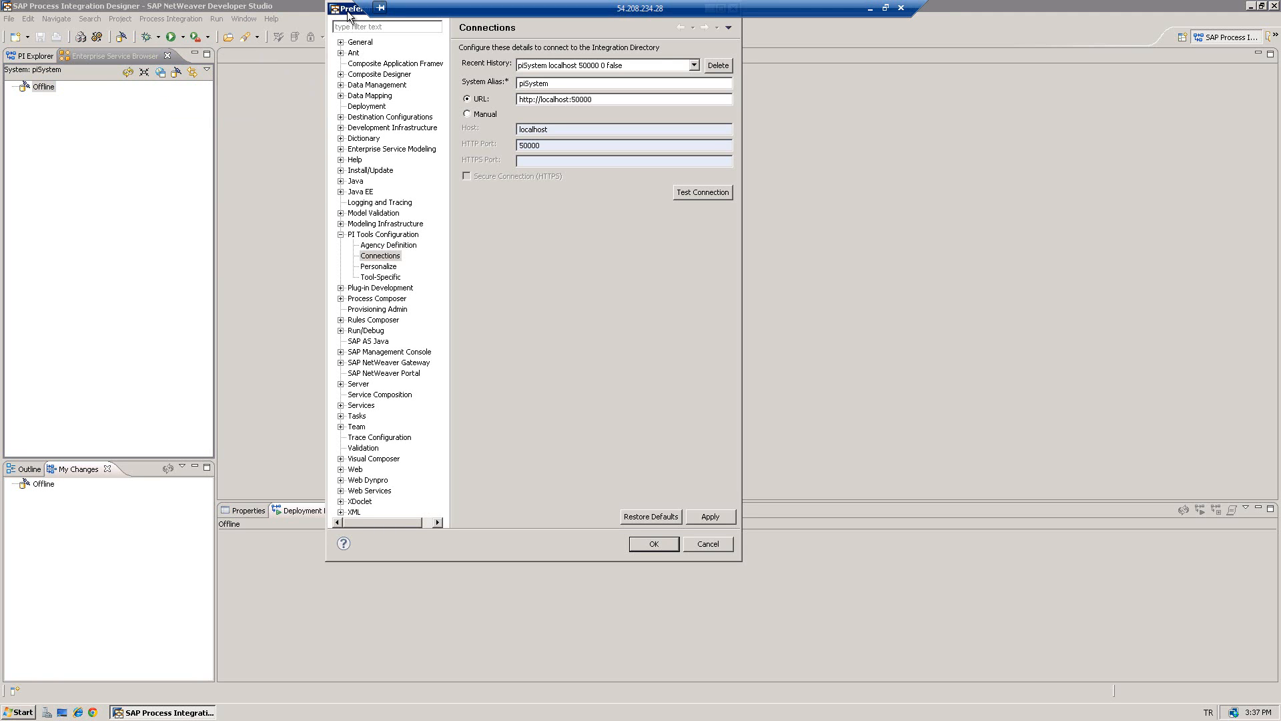
{"action": "left_click_drag", "start_coordinate": [349, 12], "coordinate": [350, 32]}
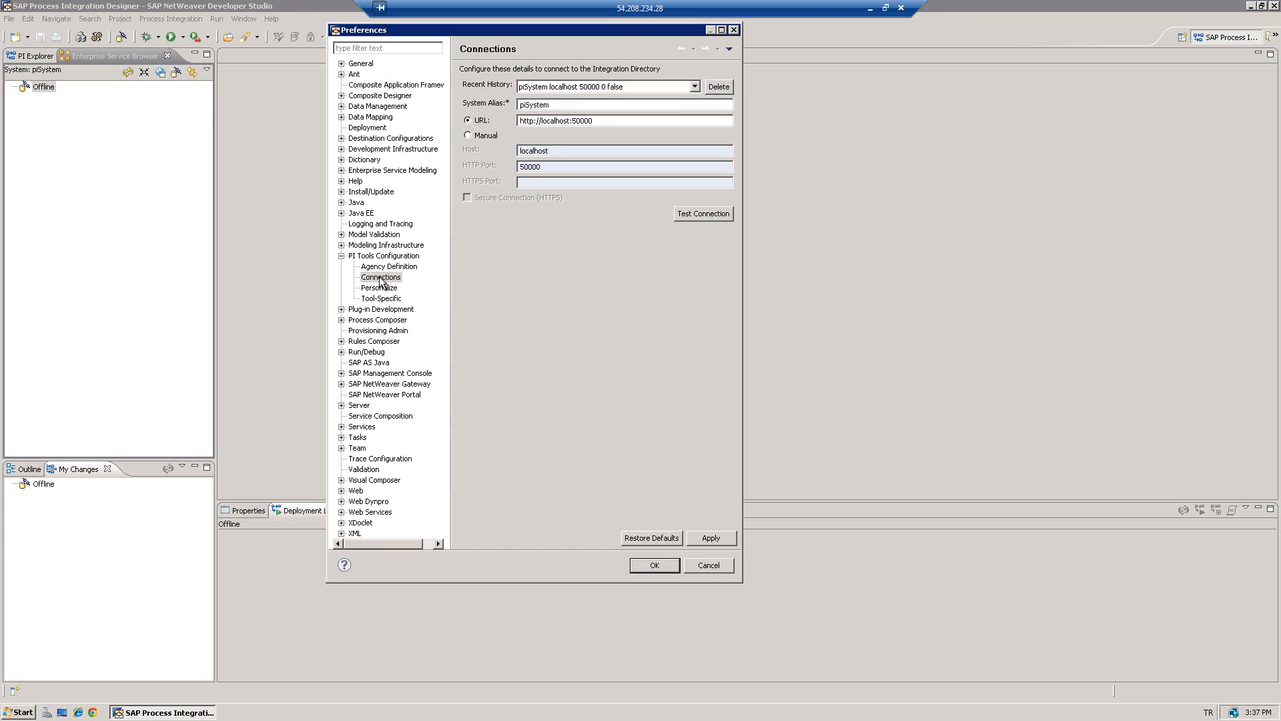
{"action": "left_click", "coordinate": [380, 279]}
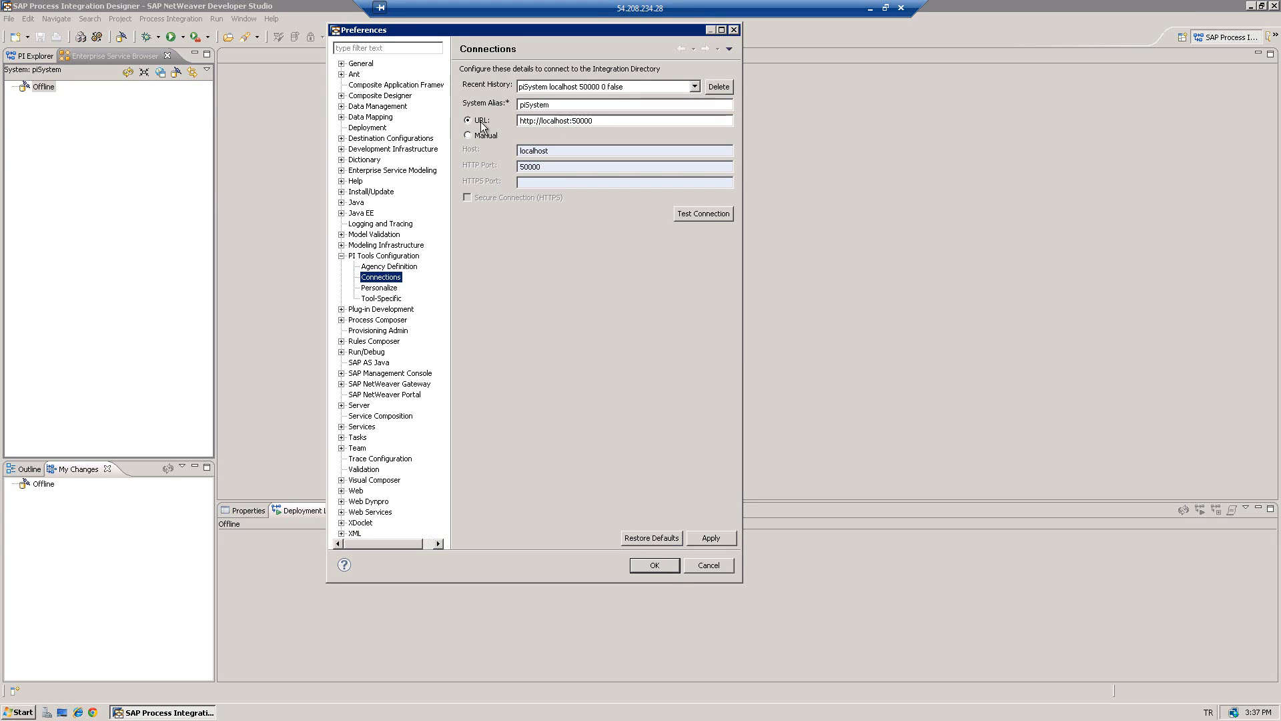
{"action": "left_click", "coordinate": [604, 121]}
{"action": "left_click", "coordinate": [681, 221]}
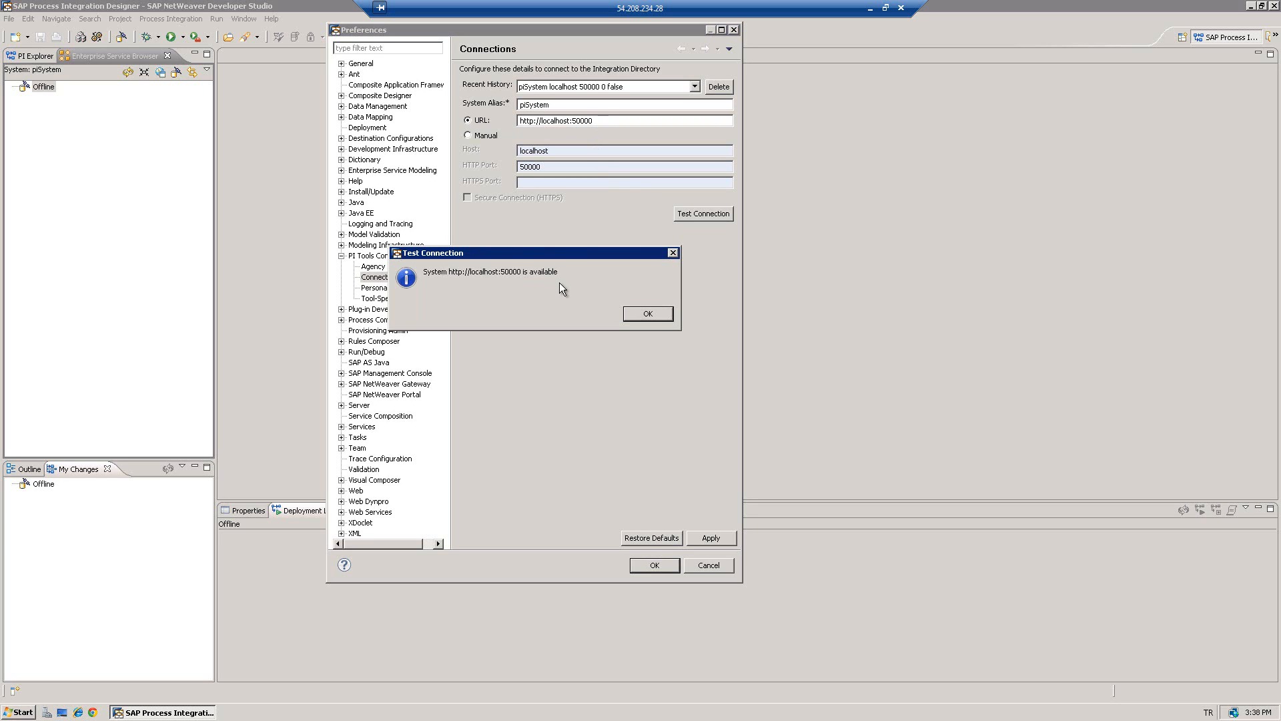
- Dismiss the test result and apply and save the connection preferences
{"action": "left_click", "coordinate": [634, 315]}
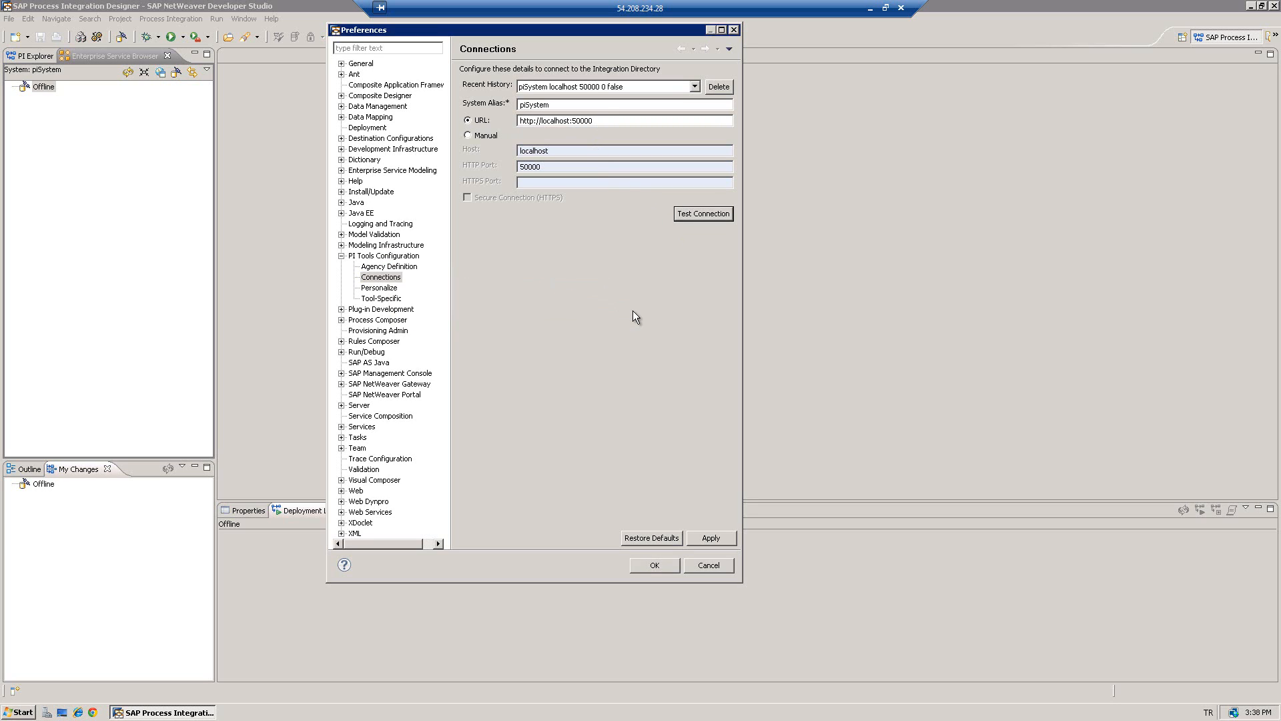
{"action": "left_click", "coordinate": [704, 532]}
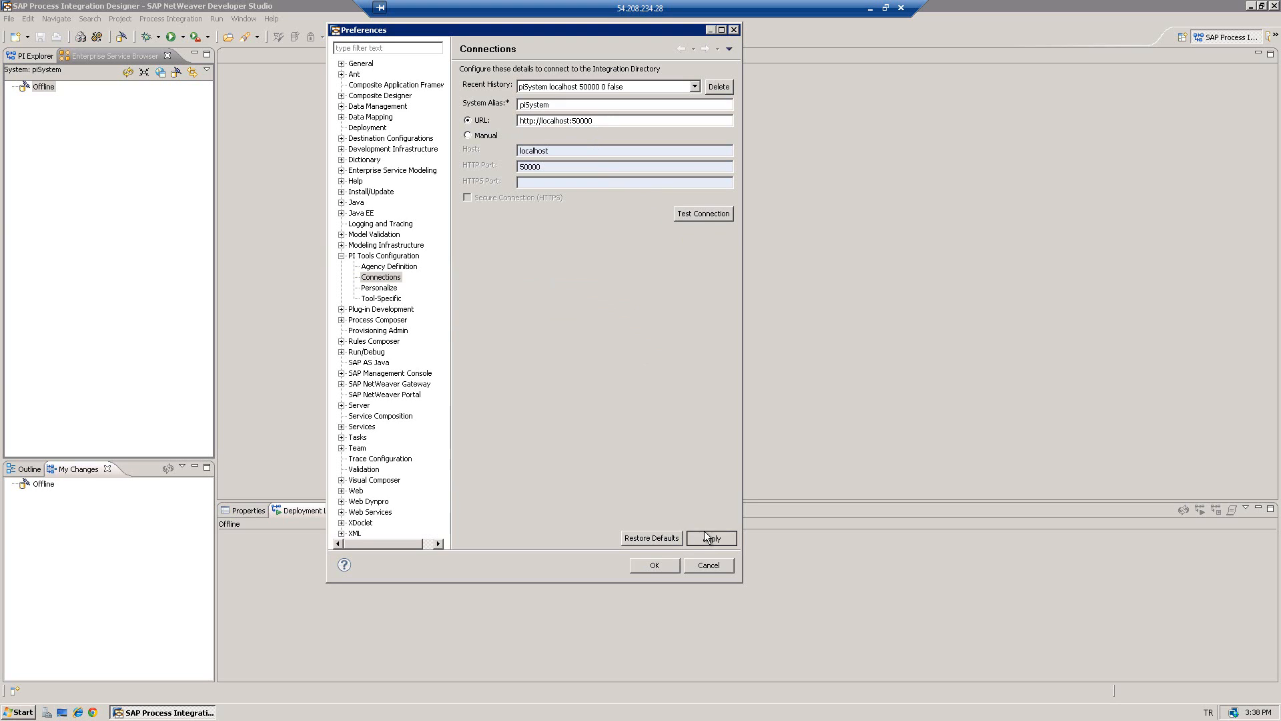
{"action": "left_click", "coordinate": [654, 566]}
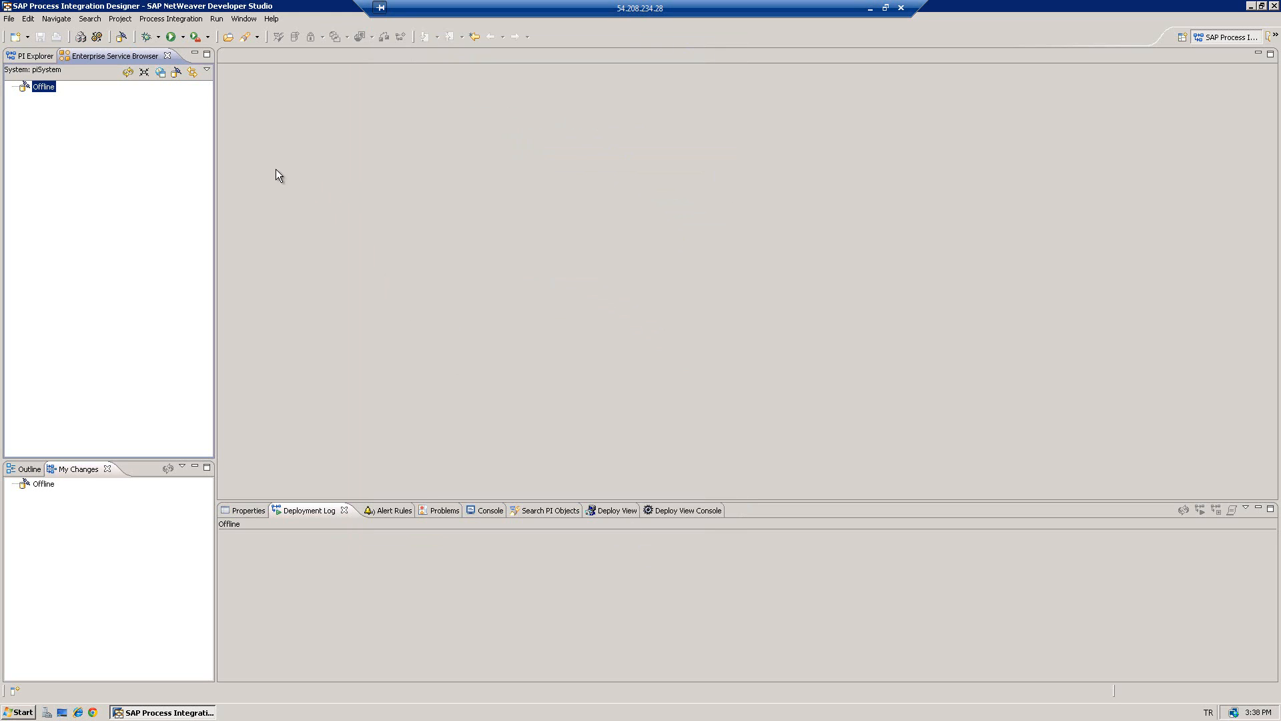
- Connect to Process Integration with the new user's logon ID and password
{"action": "left_click", "coordinate": [122, 38]}
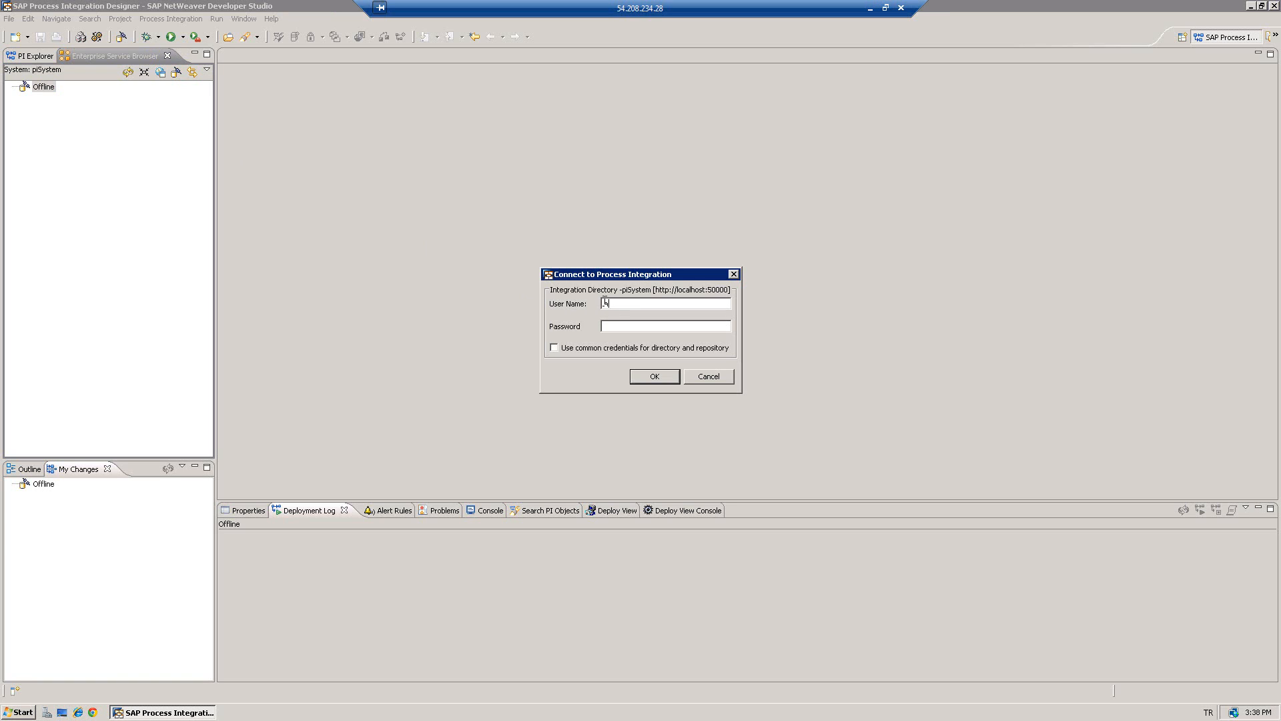
{"action": "type", "text": "aeker"}
{"action": "left_click", "coordinate": [634, 325]}
{"action": "type", "text": "********"}
{"action": "key", "text": "Return"}
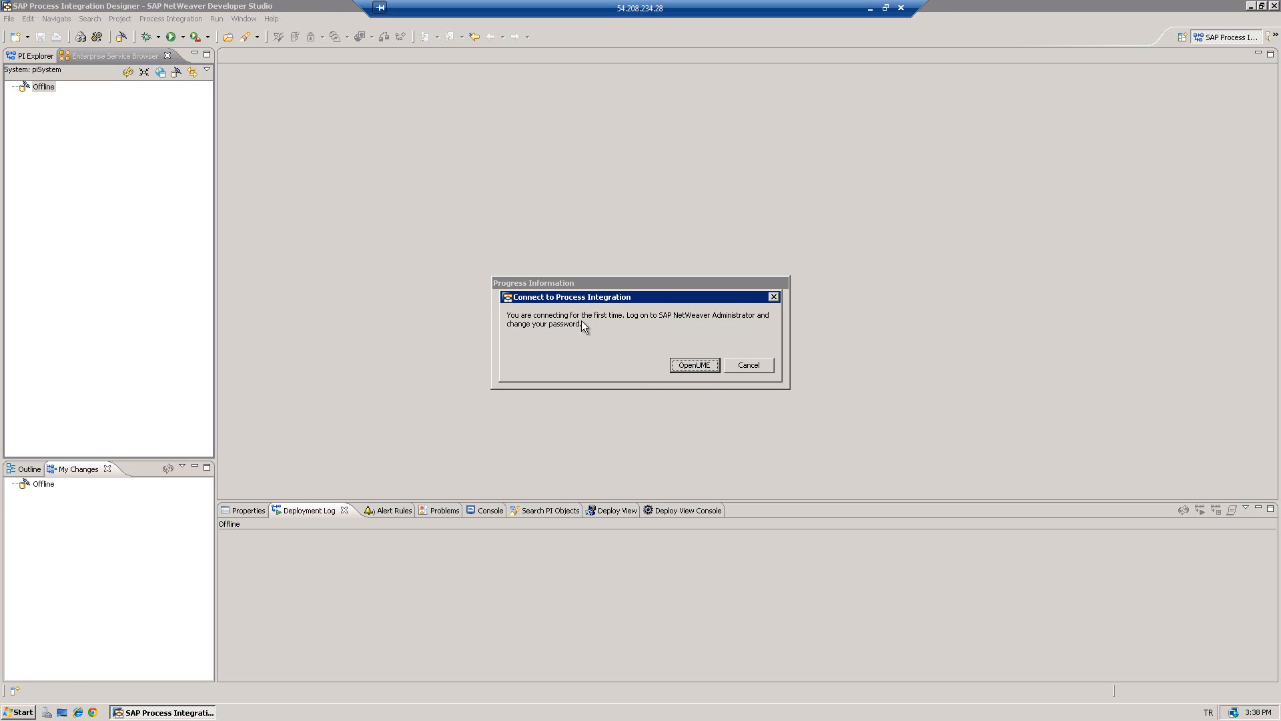
- Log on to User Management with the user's ID and initial password
{"action": "left_click", "coordinate": [698, 365]}
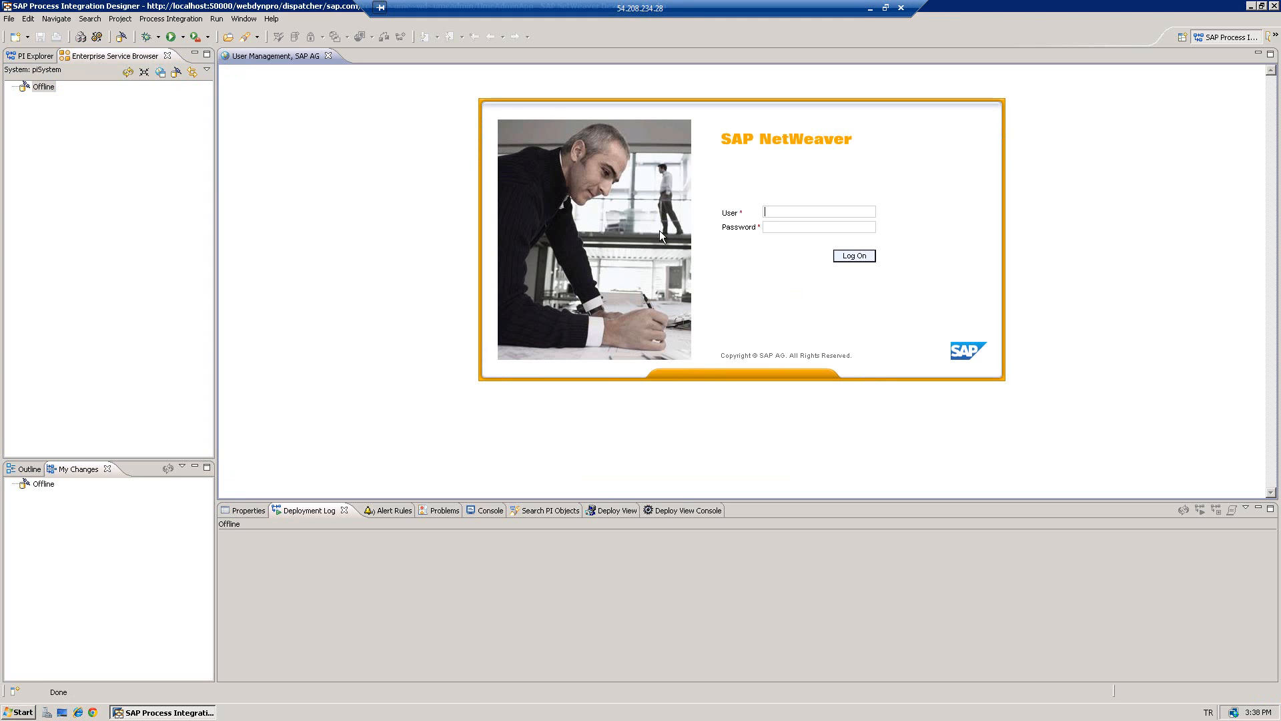
{"action": "type", "text": "aeker"}
{"action": "type", "text": "•••••••••"}
{"action": "left_click", "coordinate": [847, 261]}
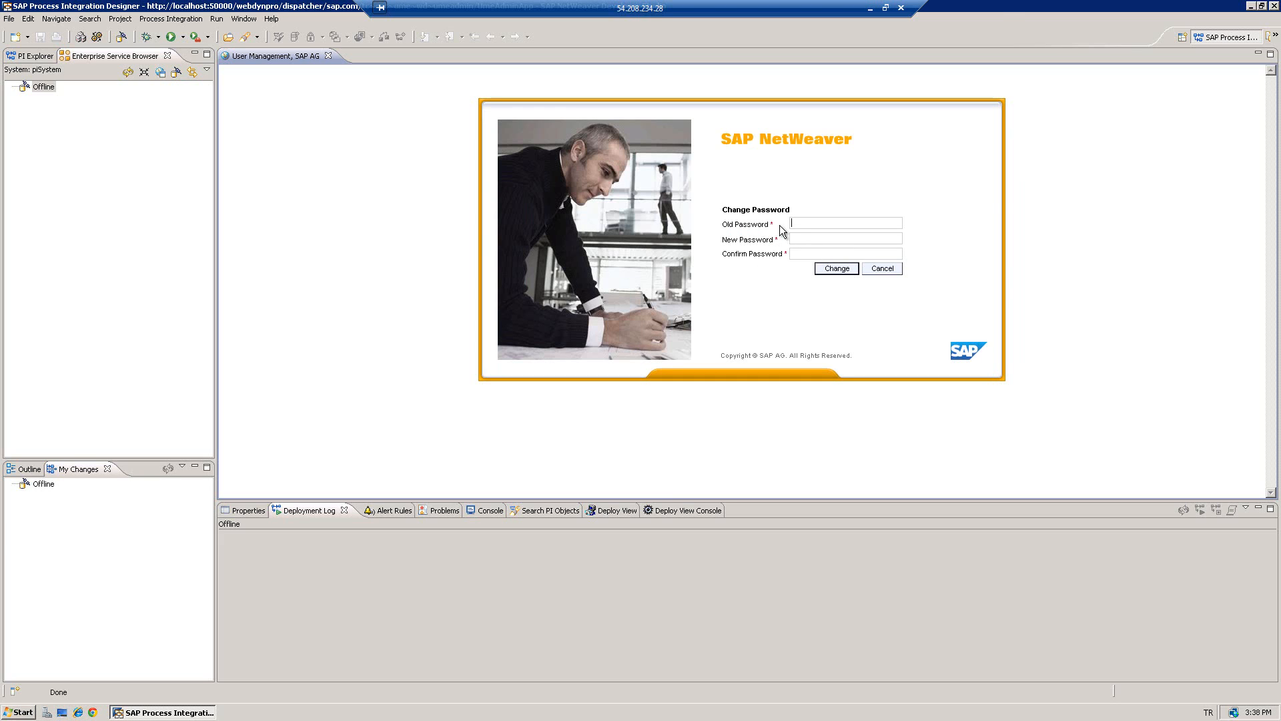
{"action": "type", "text": "•••••••••"}
- Enter the old password and the new password twice, then submit the change
{"action": "left_click", "coordinate": [798, 238]}
{"action": "type", "text": "•••••••"}
{"action": "left_click", "coordinate": [803, 253]}
{"action": "type", "text": "•••••••"}
{"action": "left_click", "coordinate": [827, 271]}
{"action": "type", "text": "•••••••••"}
- Correct the old and new password entries after the failure and resubmit the change
{"action": "key", "text": "BackSpace"}
{"action": "left_click", "coordinate": [807, 236]}
{"action": "type", "text": "••••••••"}
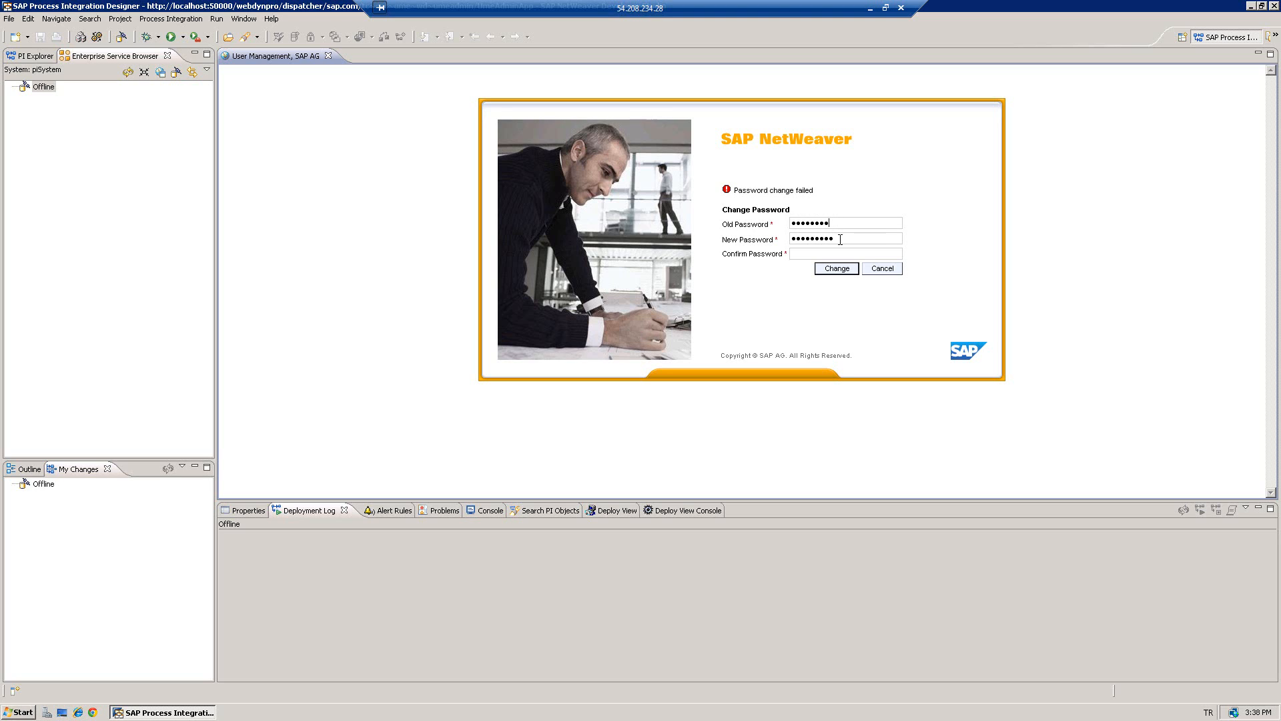
{"action": "type", "text": "•"}
{"action": "left_click_drag", "start_coordinate": [843, 238], "coordinate": [772, 237]}
{"action": "type", "text": "••••••••••••••••"}
{"action": "left_click", "coordinate": [827, 270]}
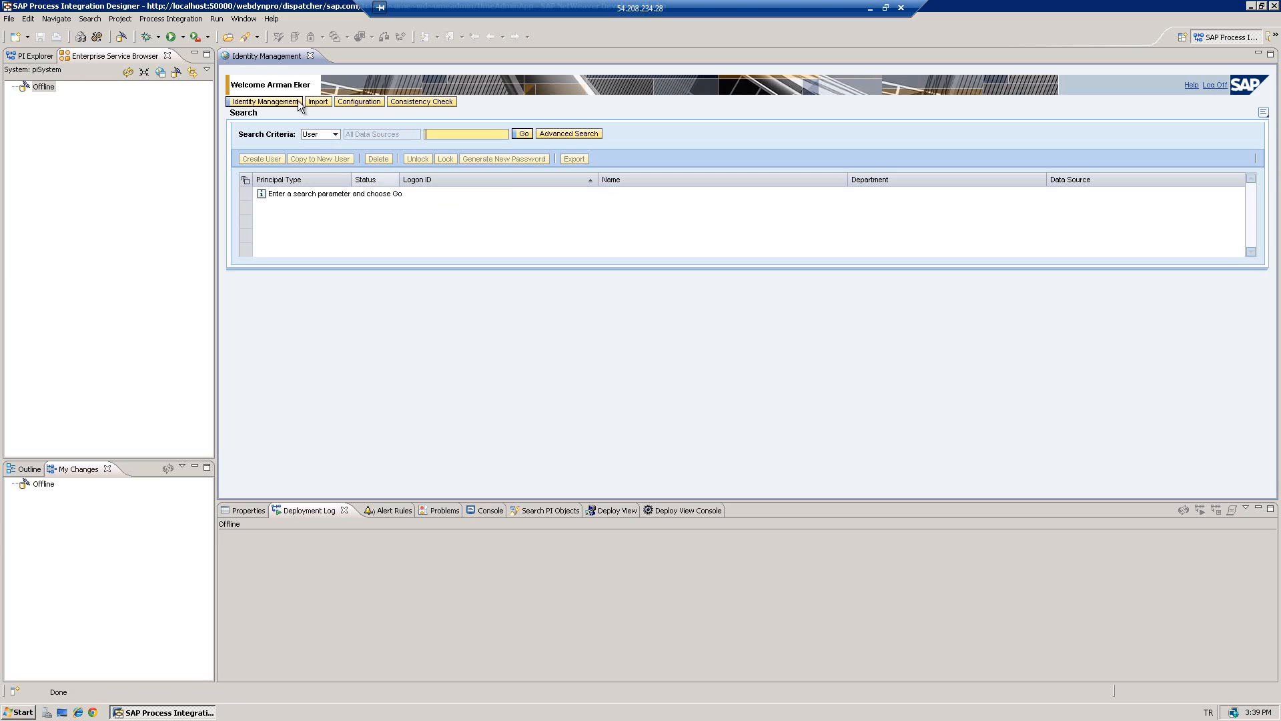
- Close Identity Management and connect to Process Integration with the user's credentials
{"action": "left_click", "coordinate": [310, 55]}
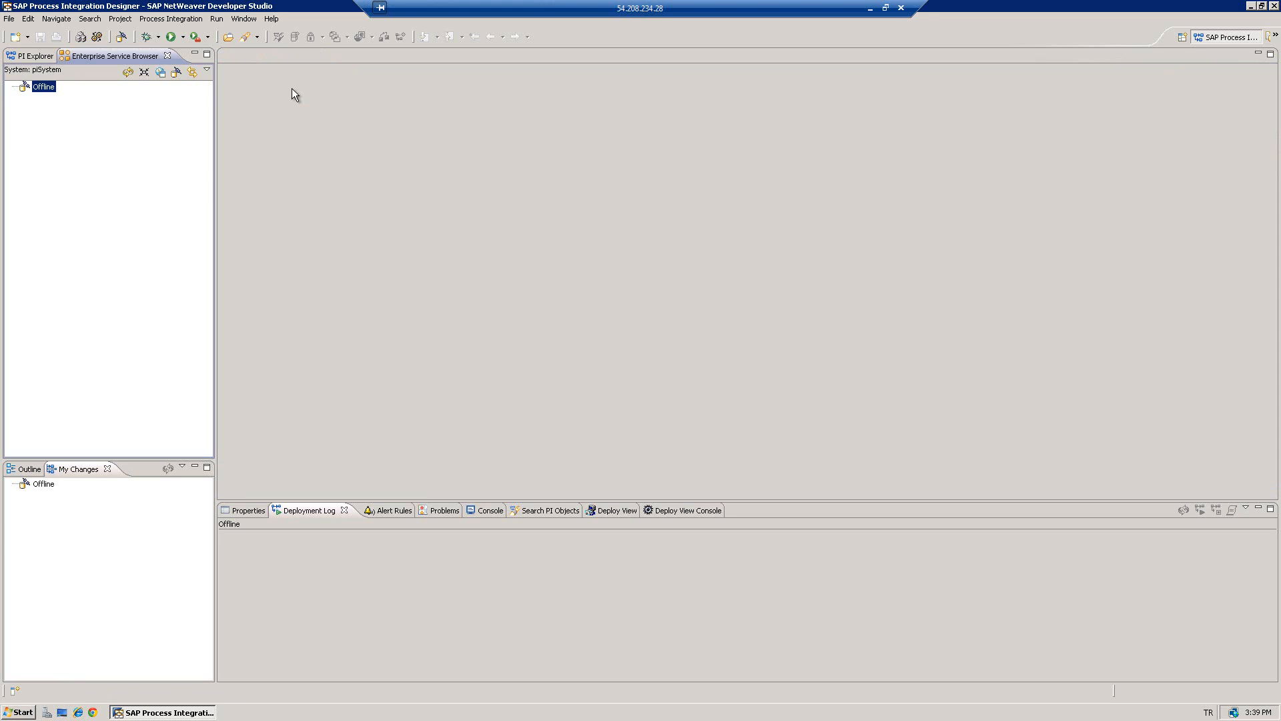
{"action": "left_click", "coordinate": [122, 38]}
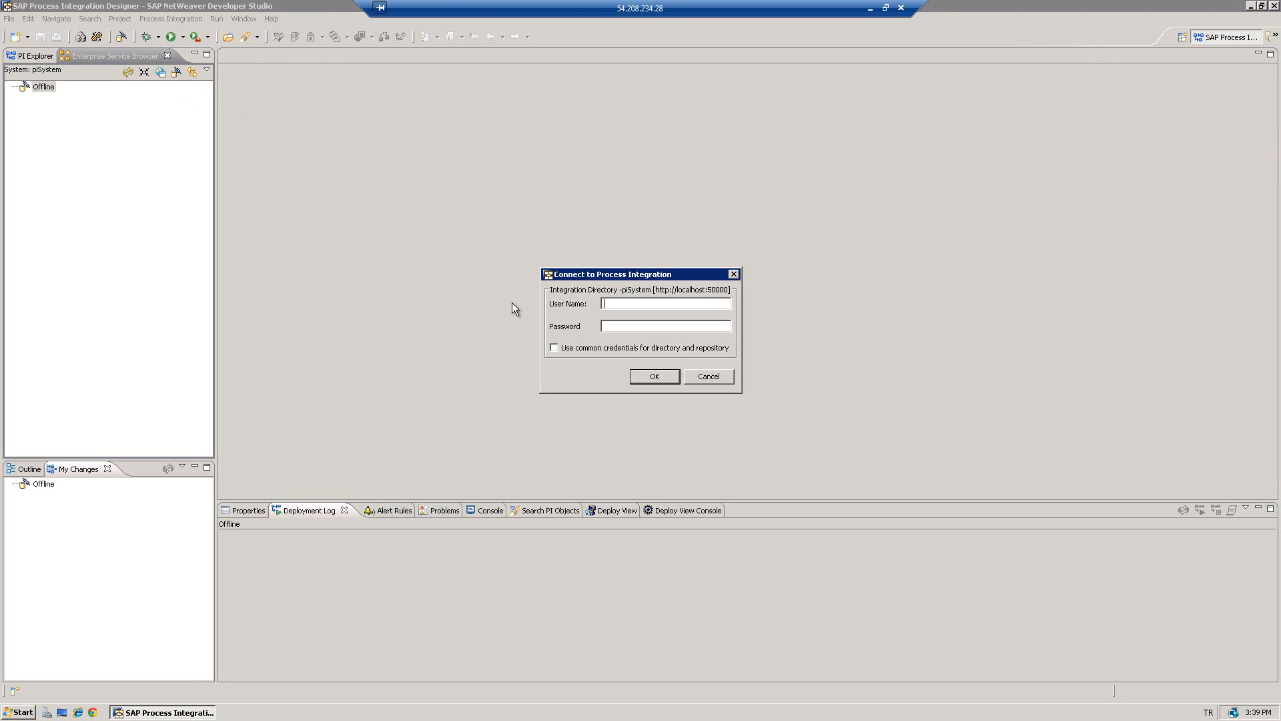
{"action": "type", "text": "aeker"}
{"action": "left_click", "coordinate": [641, 376]}
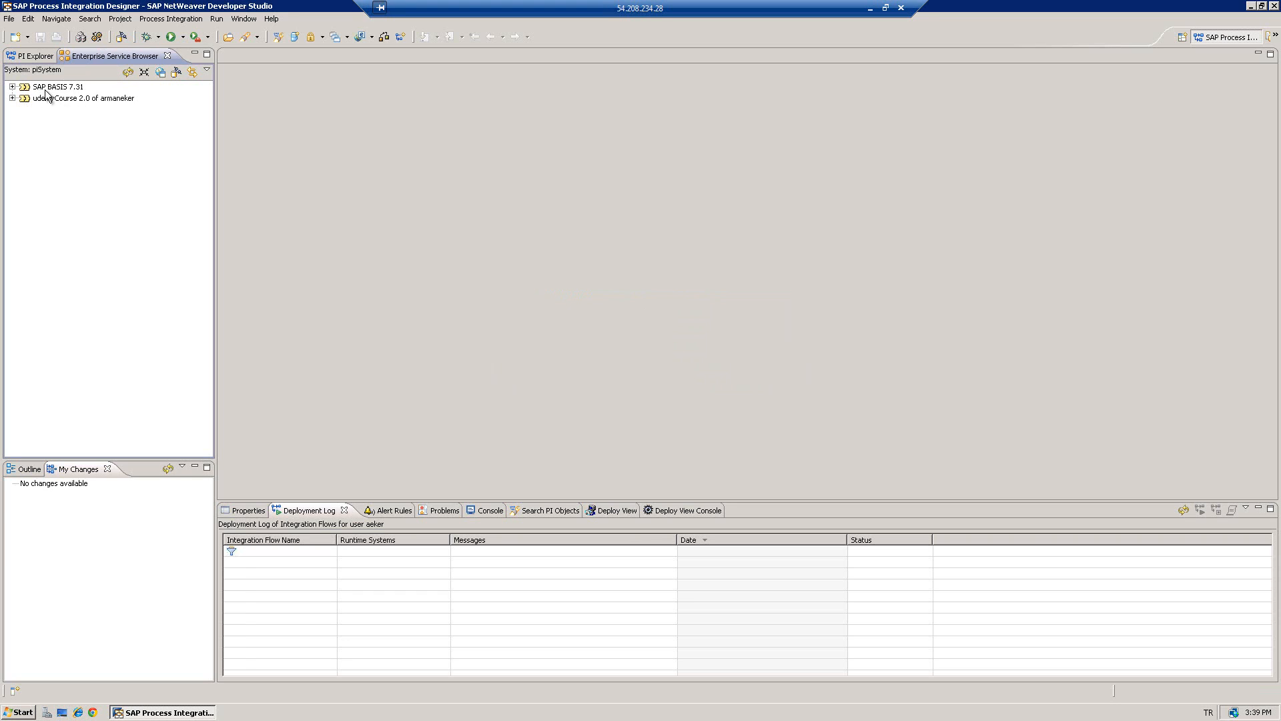
- Create a software component version by importing UDEMYCOURSE 1.0 from the SLD, original language English
{"action": "right_click", "coordinate": [73, 120]}
{"action": "mouse_move", "coordinate": [79, 122]}
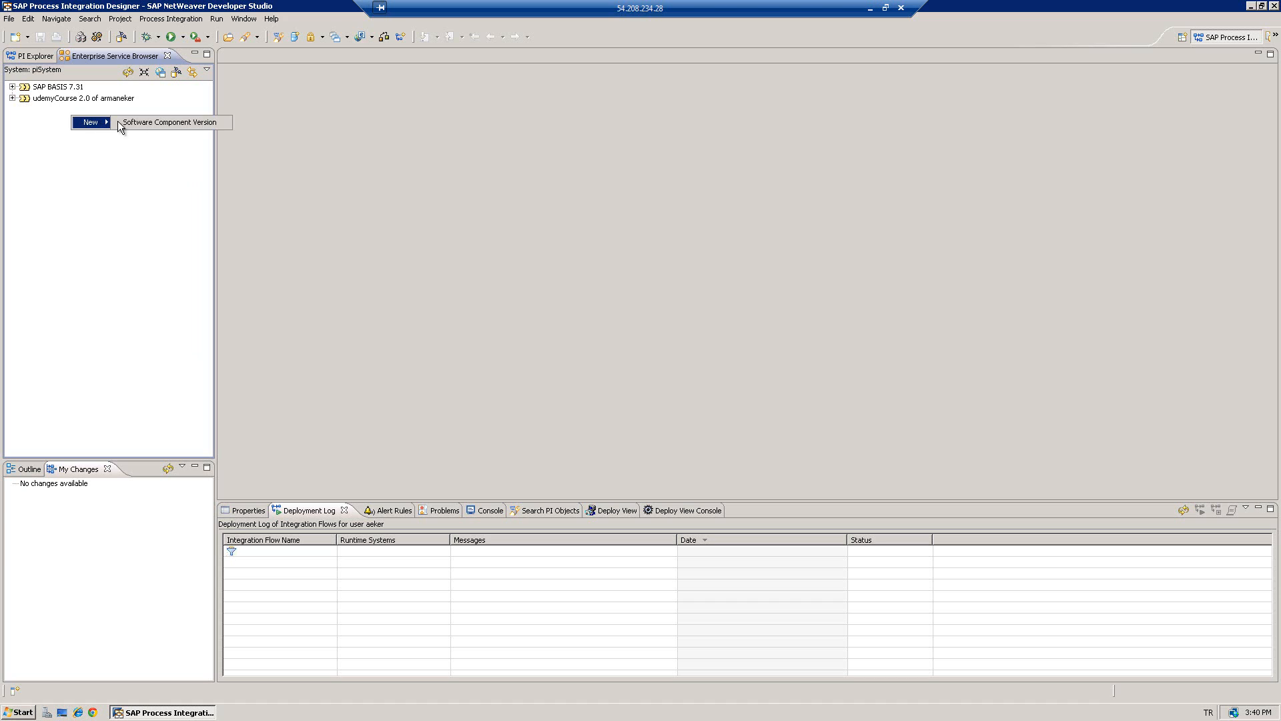
{"action": "left_click", "coordinate": [141, 123]}
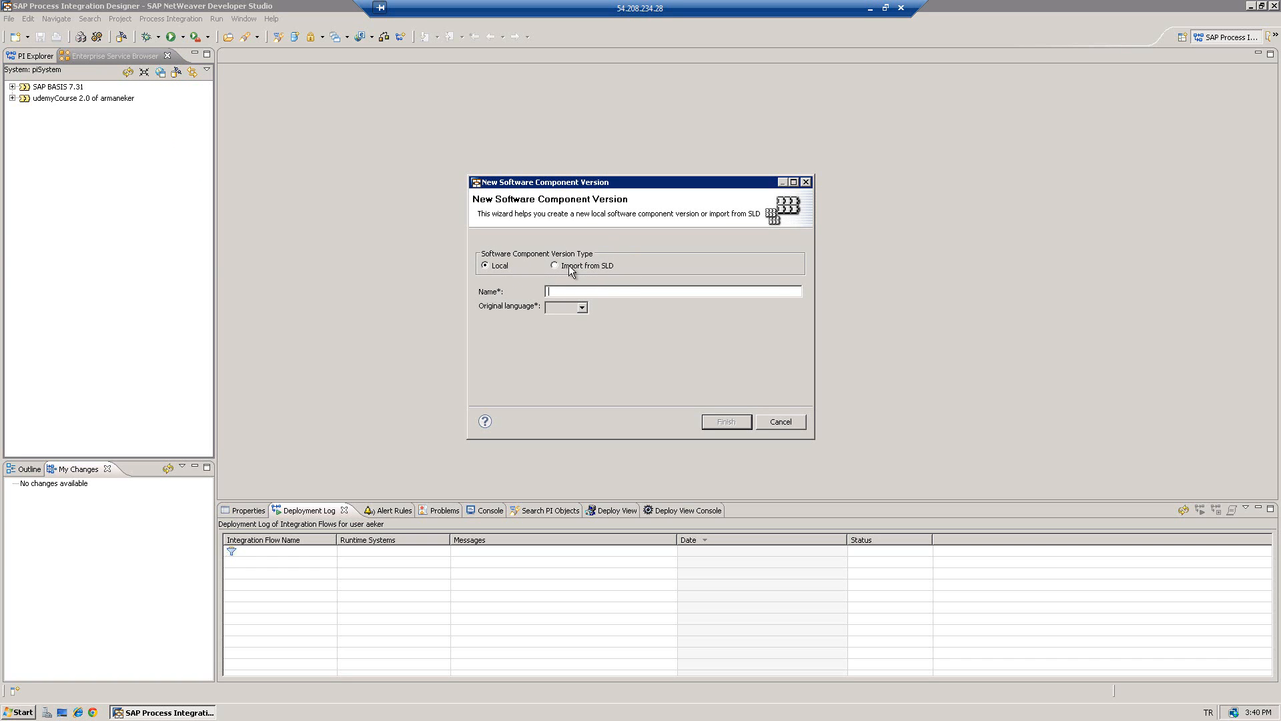
{"action": "left_click", "coordinate": [554, 265]}
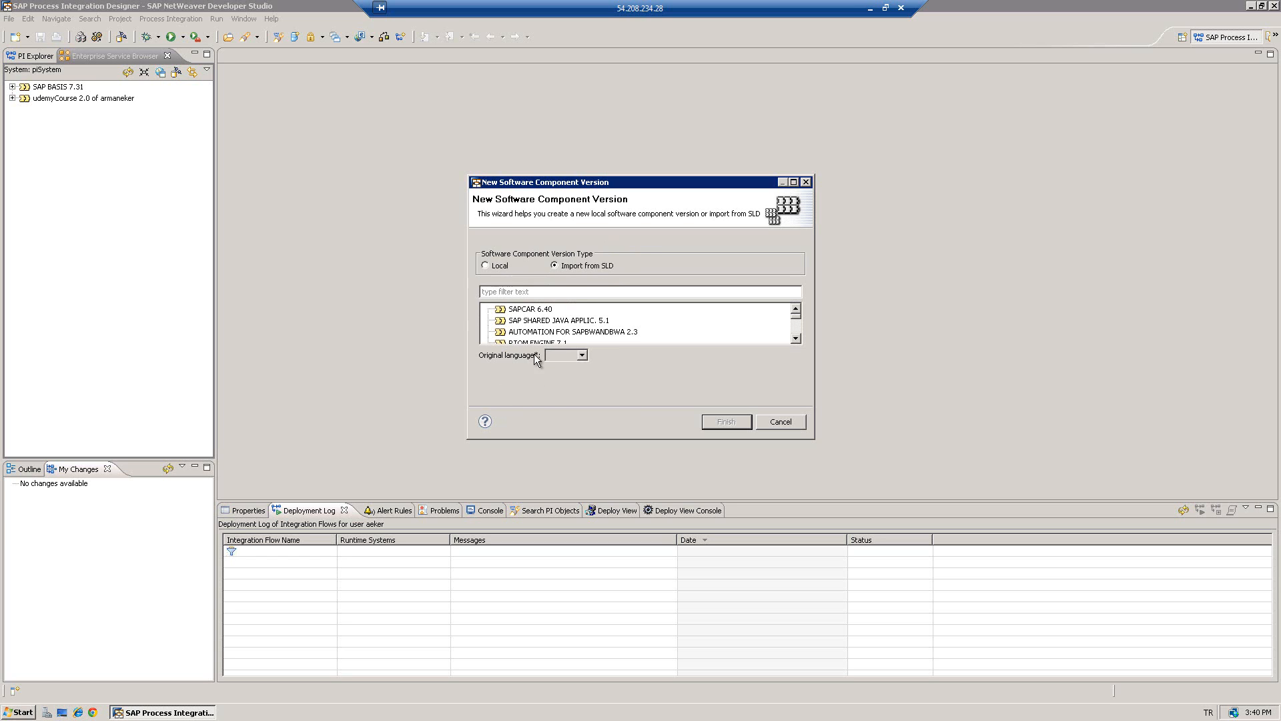
{"action": "left_click", "coordinate": [535, 291]}
{"action": "type", "text": "demycourse"}
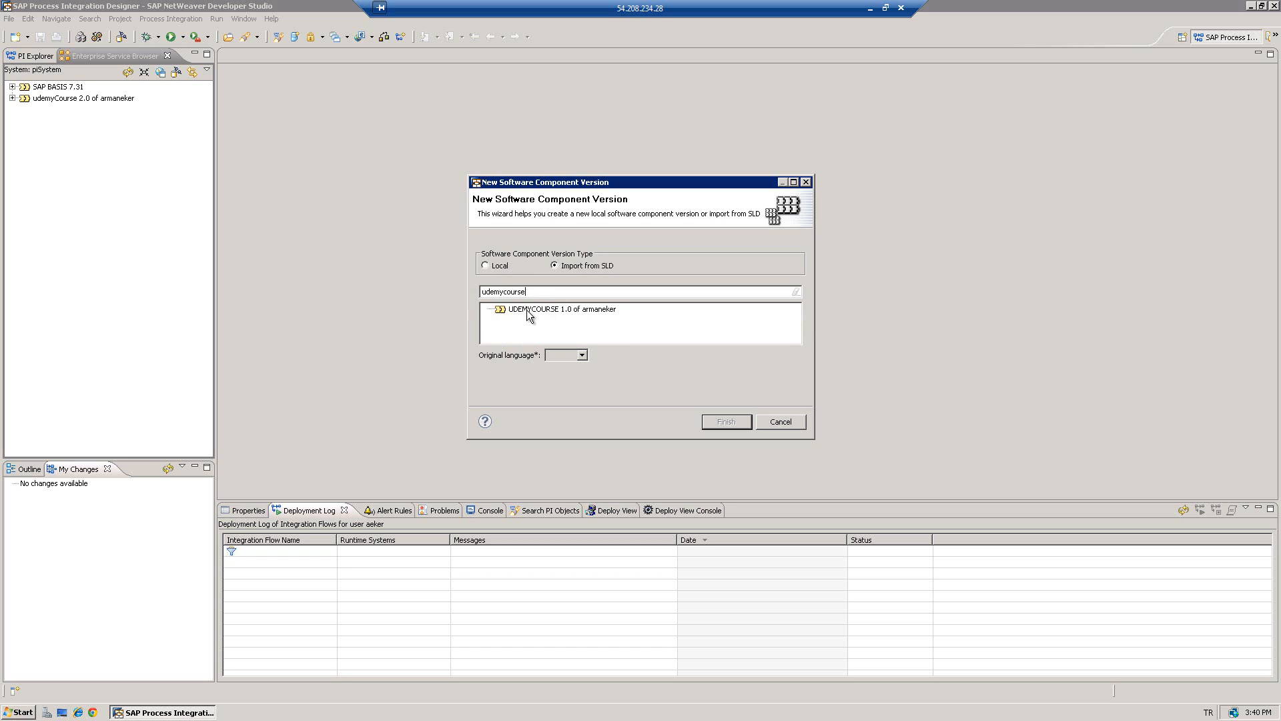
{"action": "left_click", "coordinate": [591, 310]}
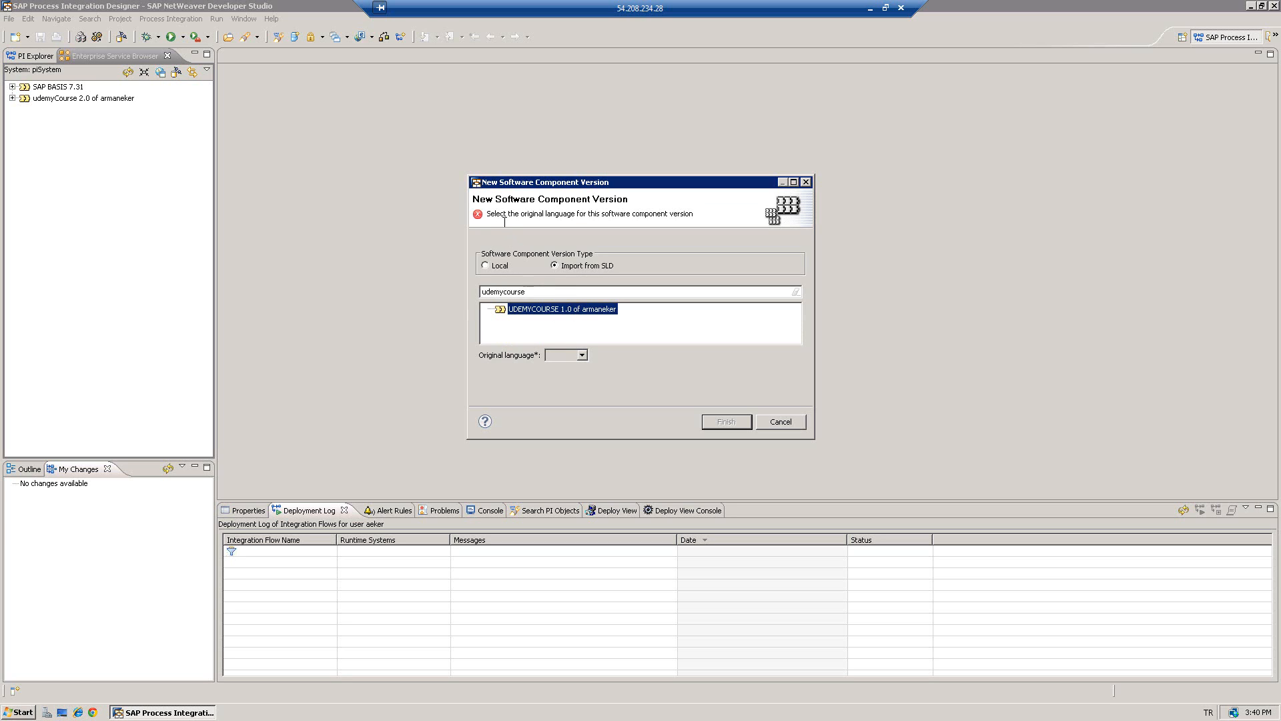
{"action": "left_click", "coordinate": [582, 354]}
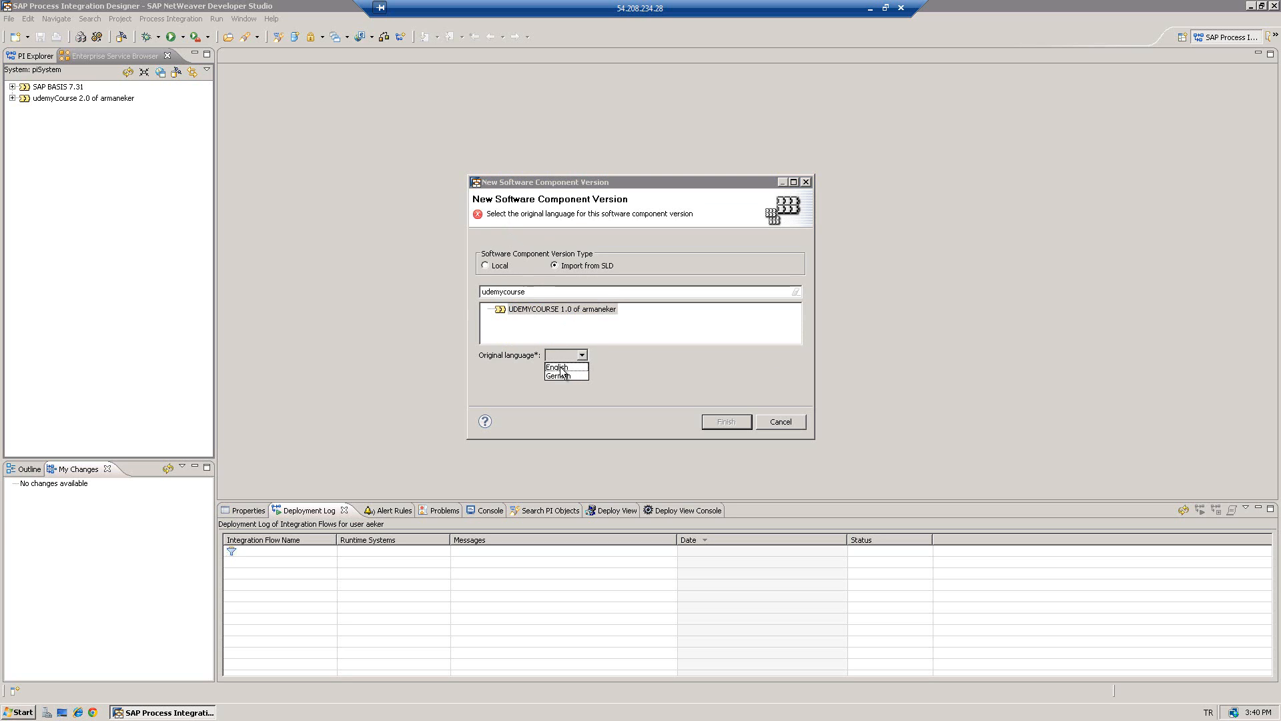
{"action": "left_click", "coordinate": [559, 367]}
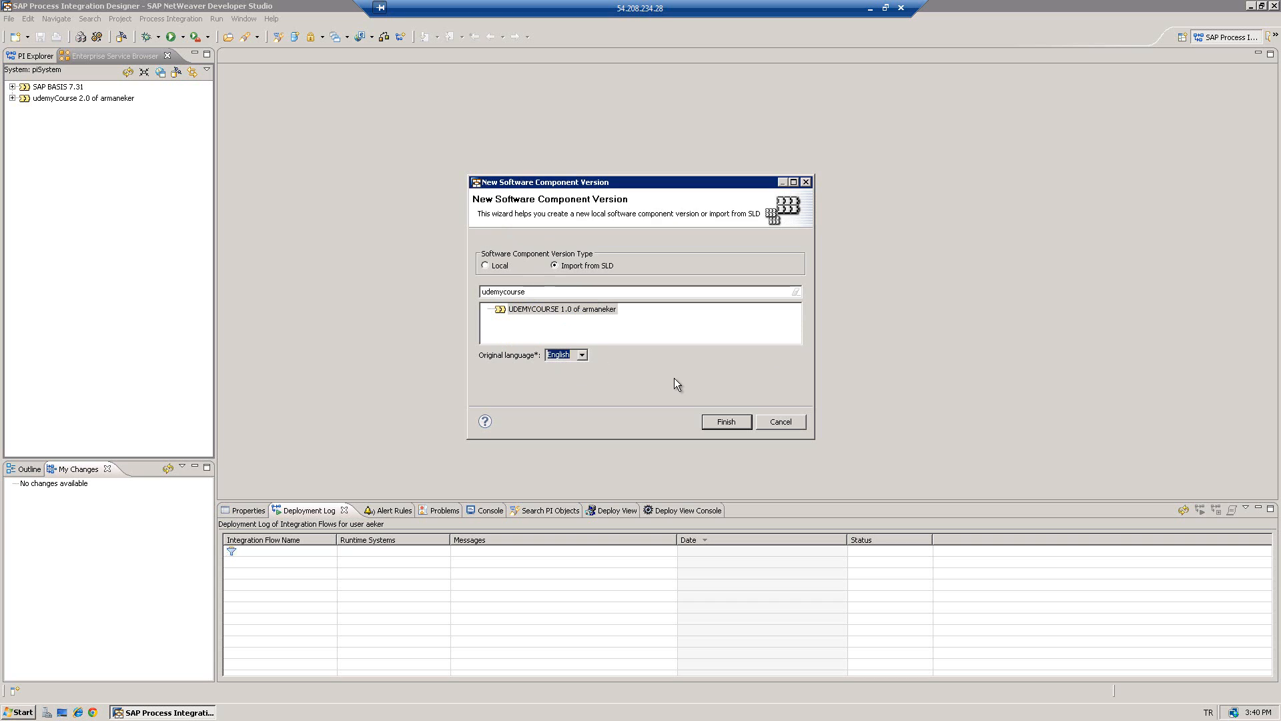
{"action": "left_click", "coordinate": [717, 421]}
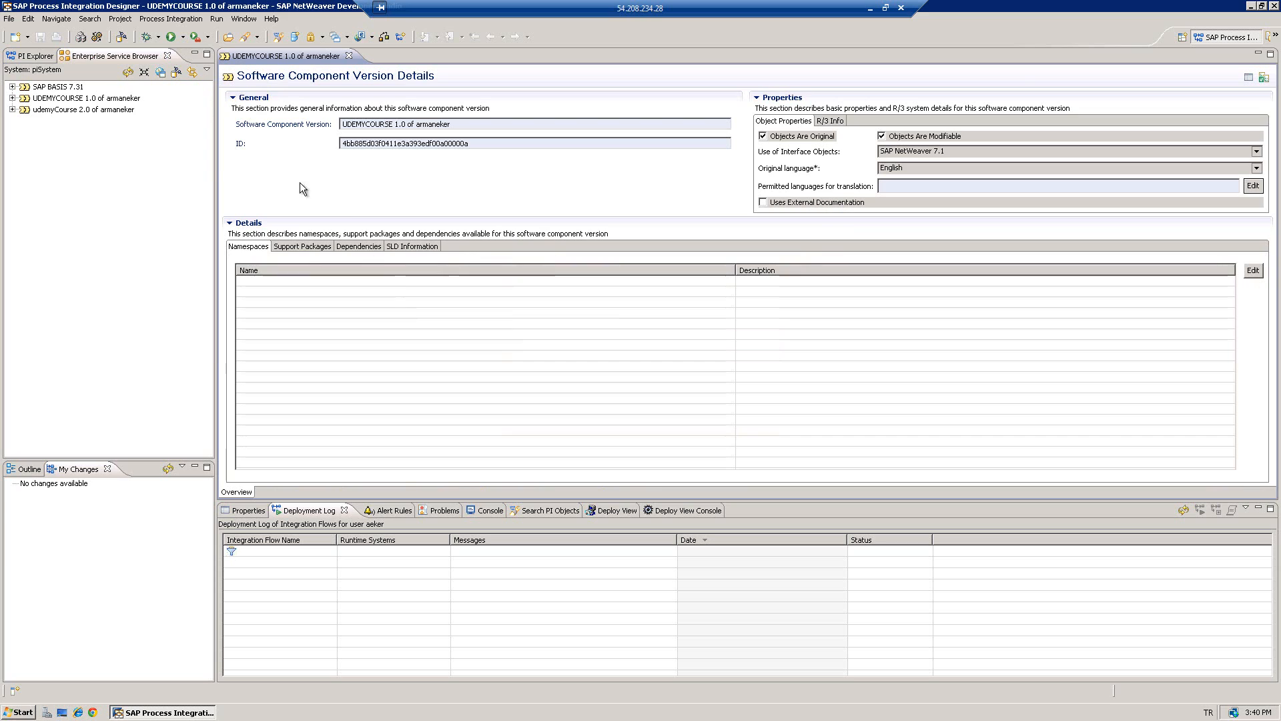
- Expand UDEMYCOURSE 1.0 and open its Namespaces list
{"action": "left_click", "coordinate": [50, 102]}
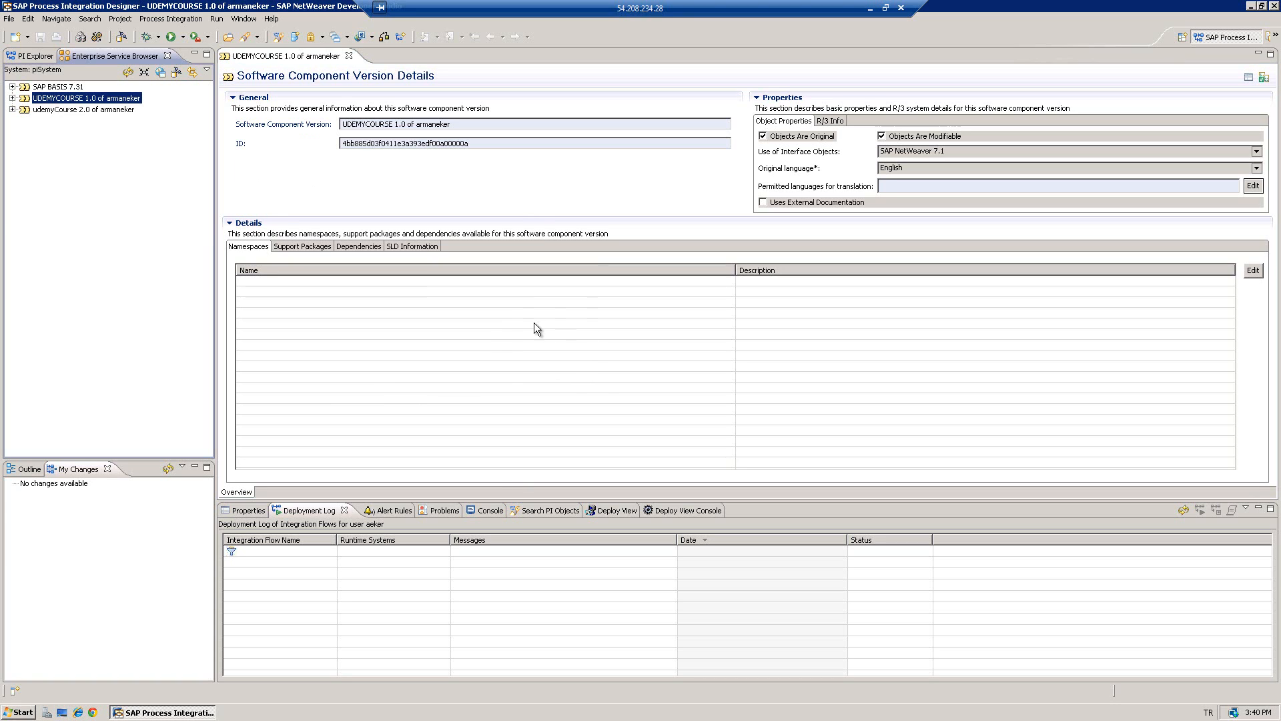
{"action": "left_click", "coordinate": [12, 99]}
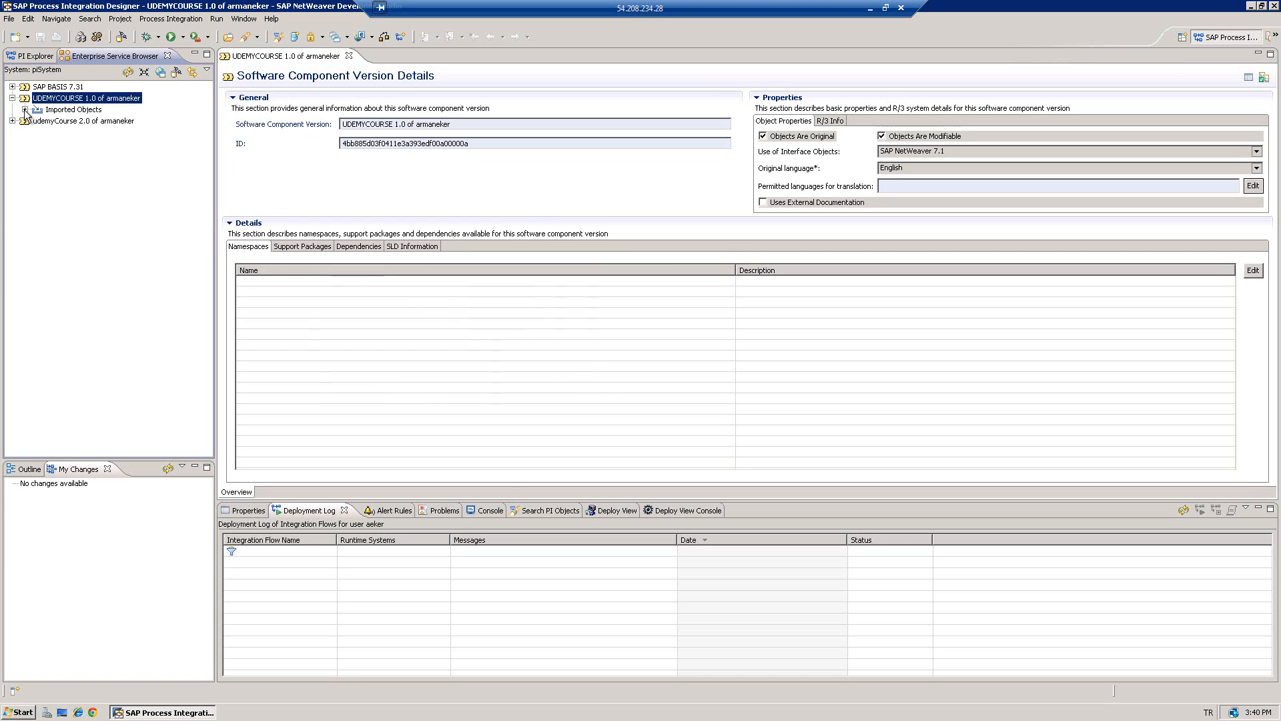
{"action": "left_click", "coordinate": [24, 110]}
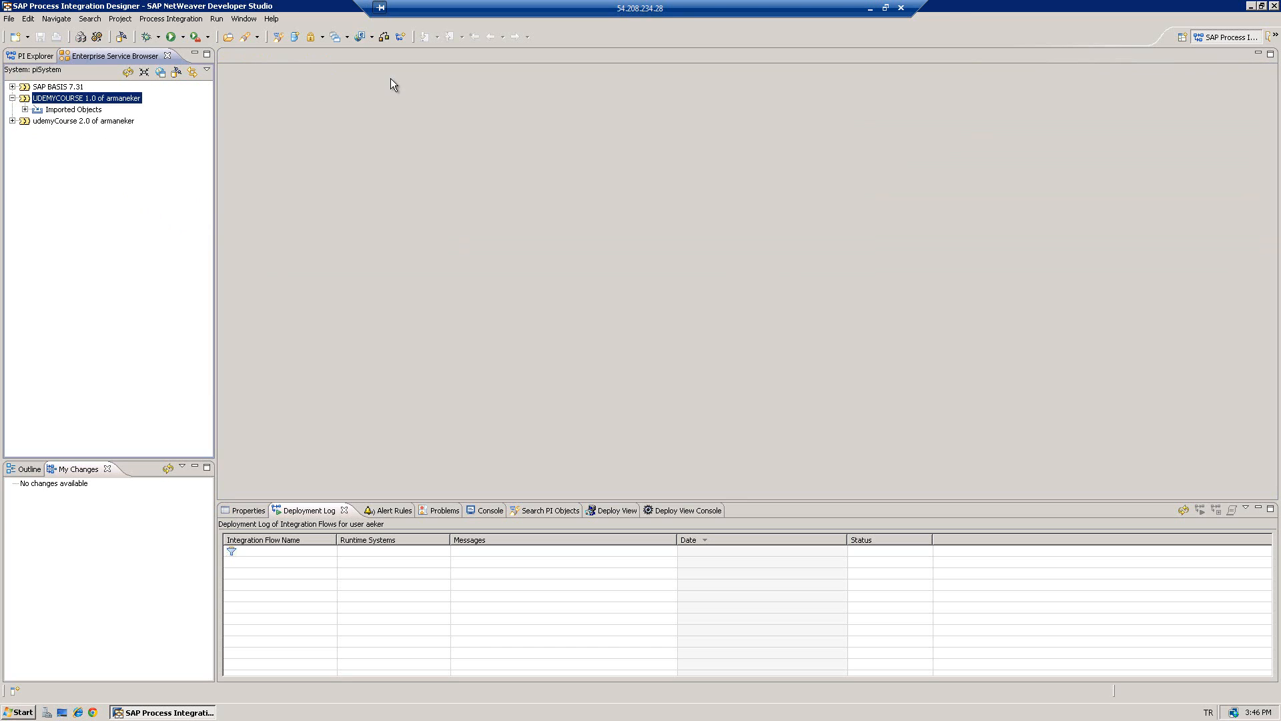
{"action": "right_click", "coordinate": [98, 103]}
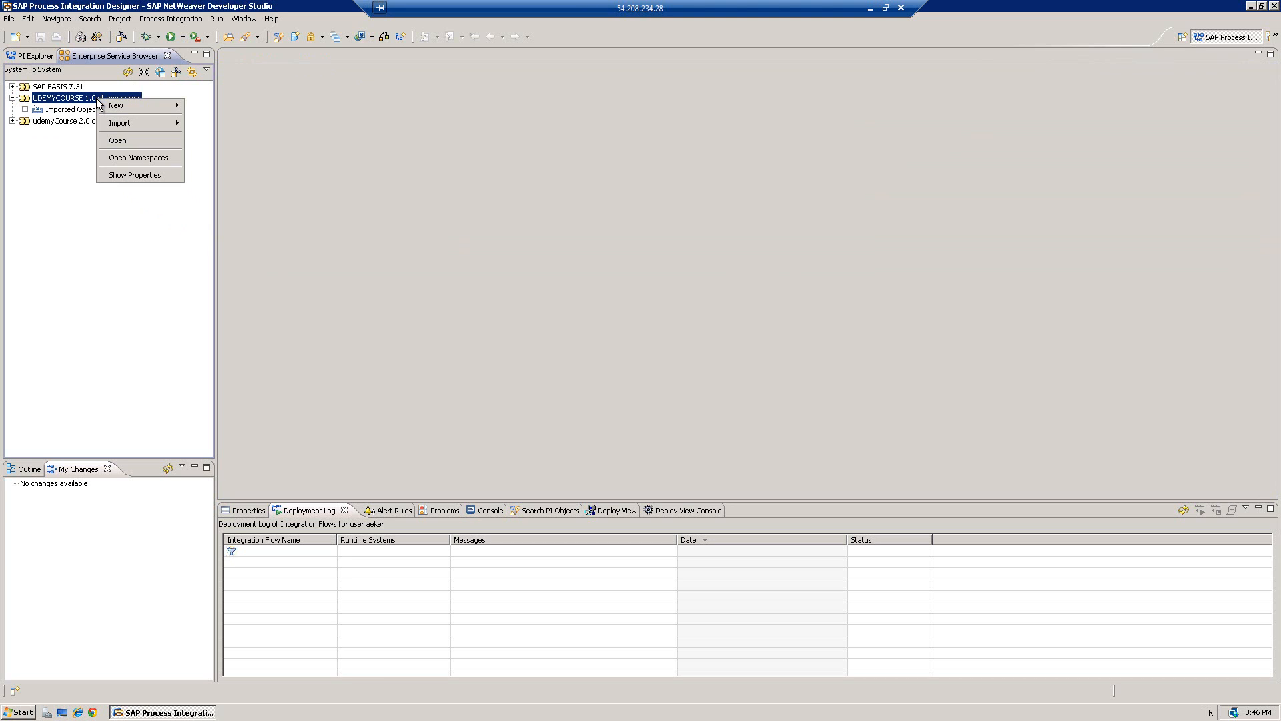
{"action": "left_click", "coordinate": [128, 157]}
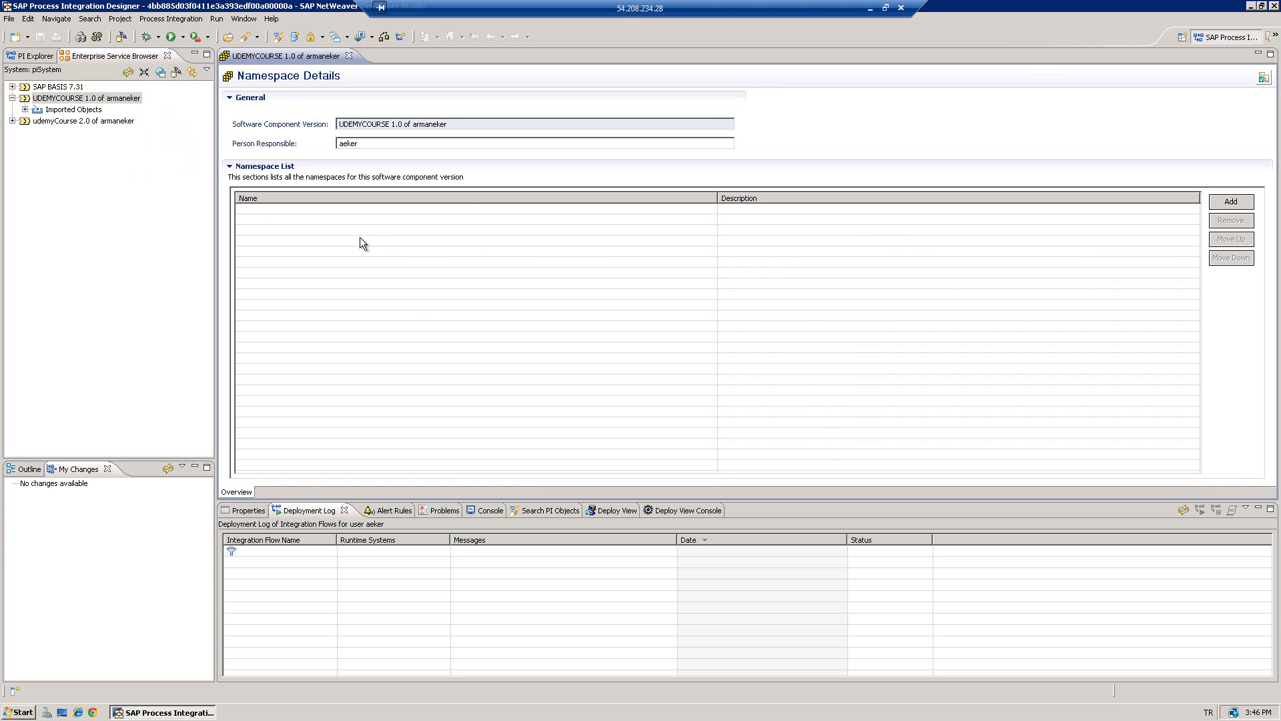
{"action": "left_click", "coordinate": [1232, 203]}
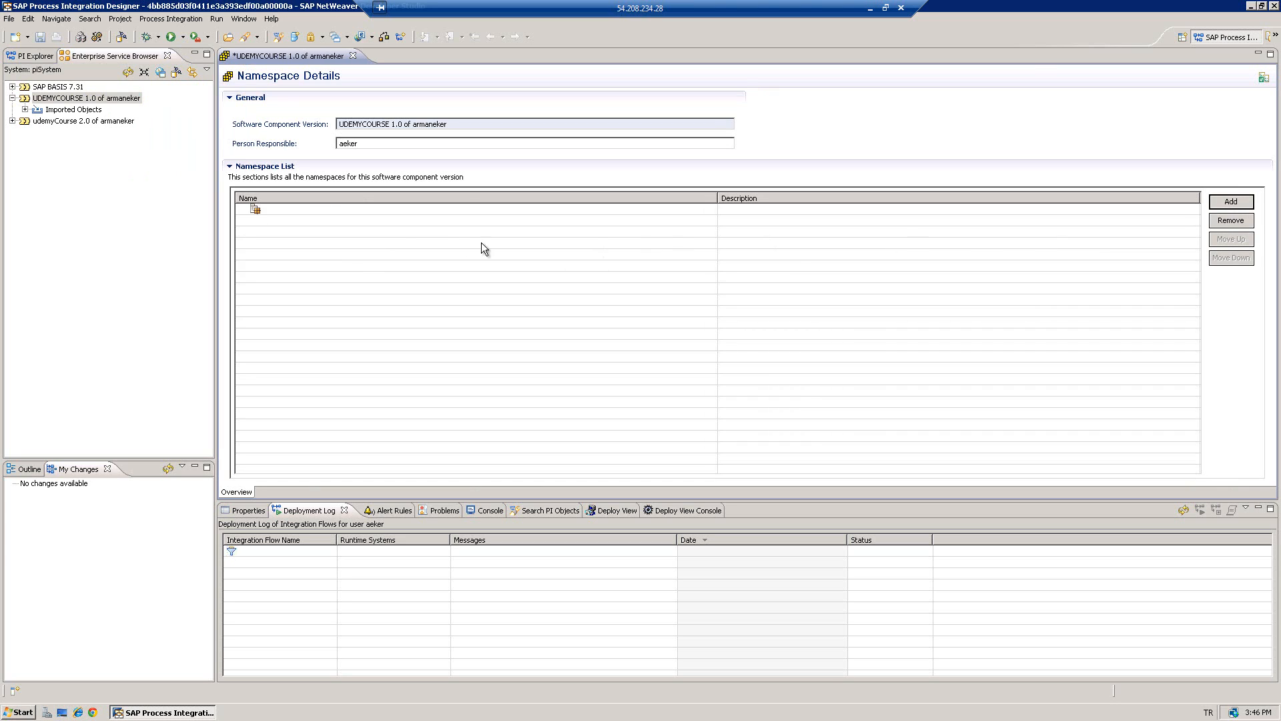
{"action": "left_click", "coordinate": [330, 208]}
{"action": "type", "text": "http://udemyxou"}
{"action": "key", "text": "BackSpace"}
{"action": "key", "text": "BackSpace"}
{"action": "type", "text": "course/"}
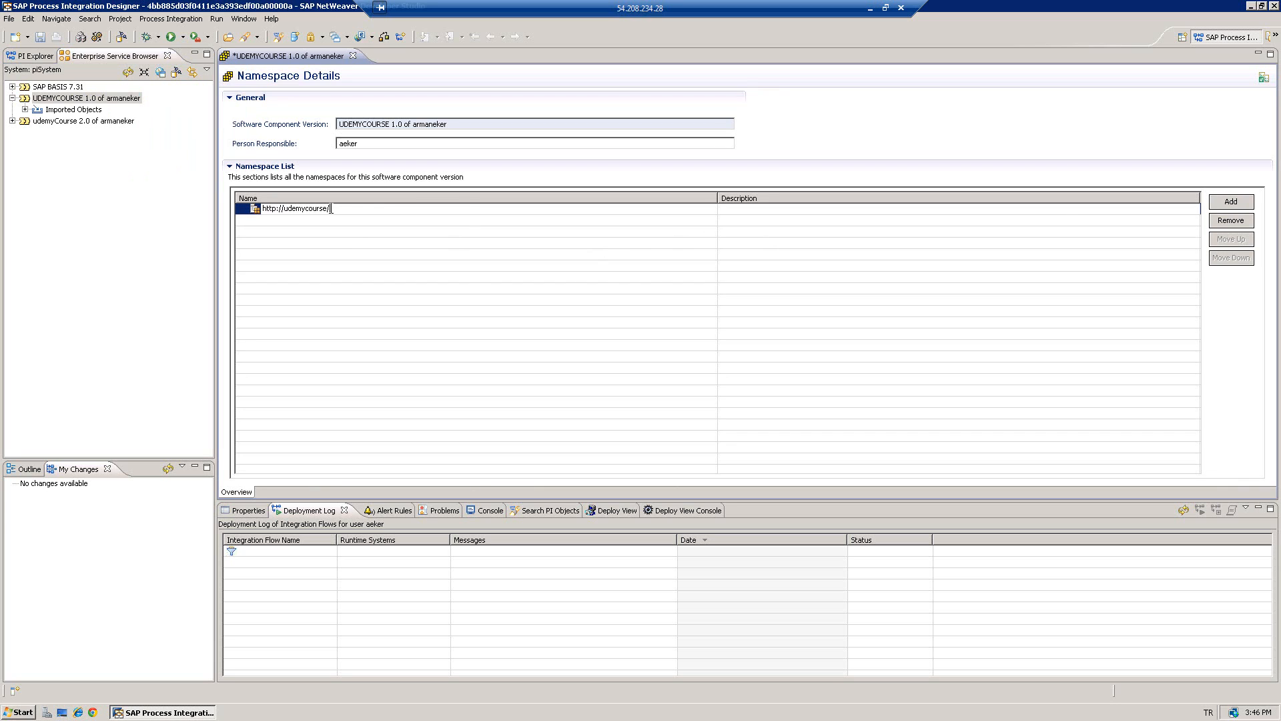
{"action": "type", "text": "file2file"}
{"action": "key", "text": "ctrl+s"}
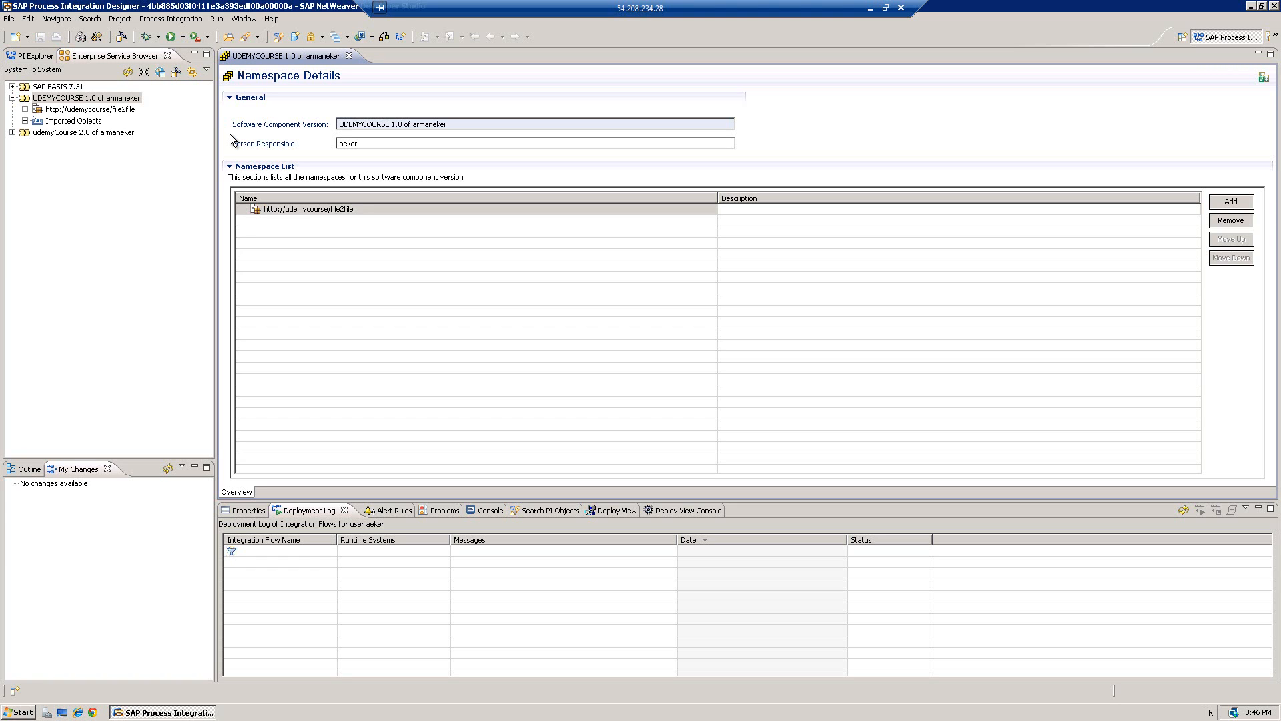
{"action": "left_click", "coordinate": [9, 18]}
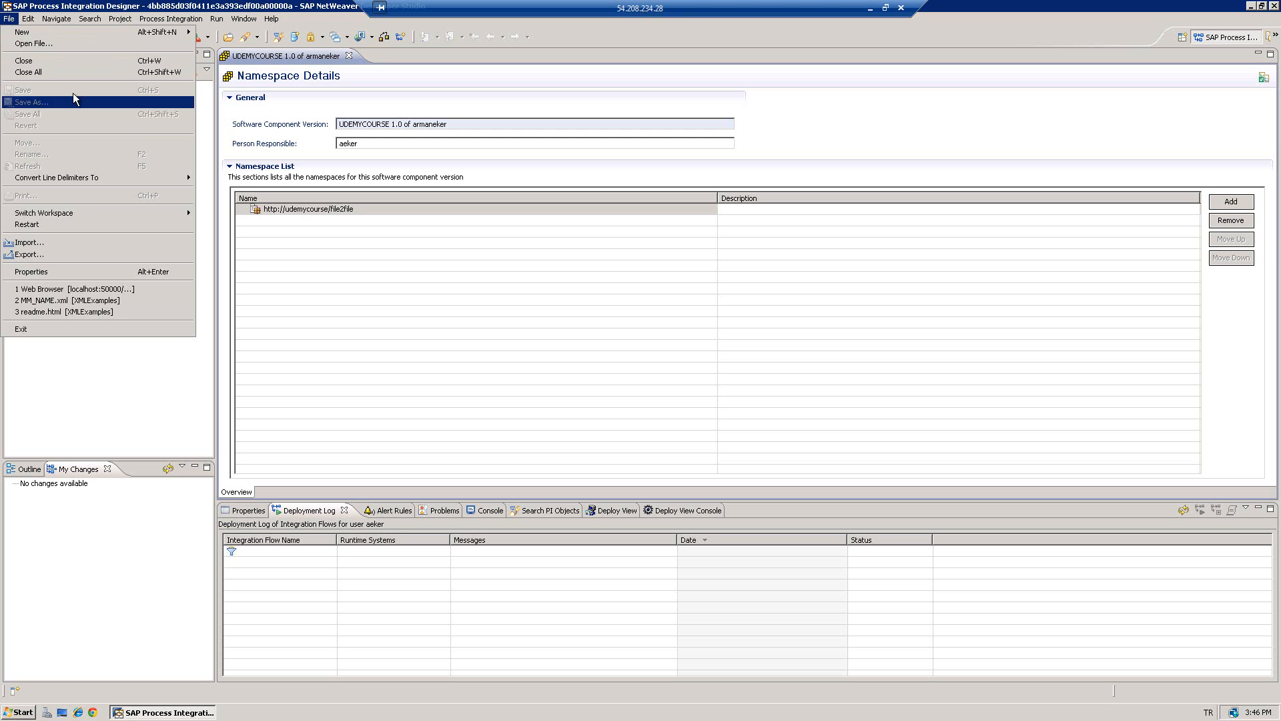
{"action": "left_click", "coordinate": [456, 252]}
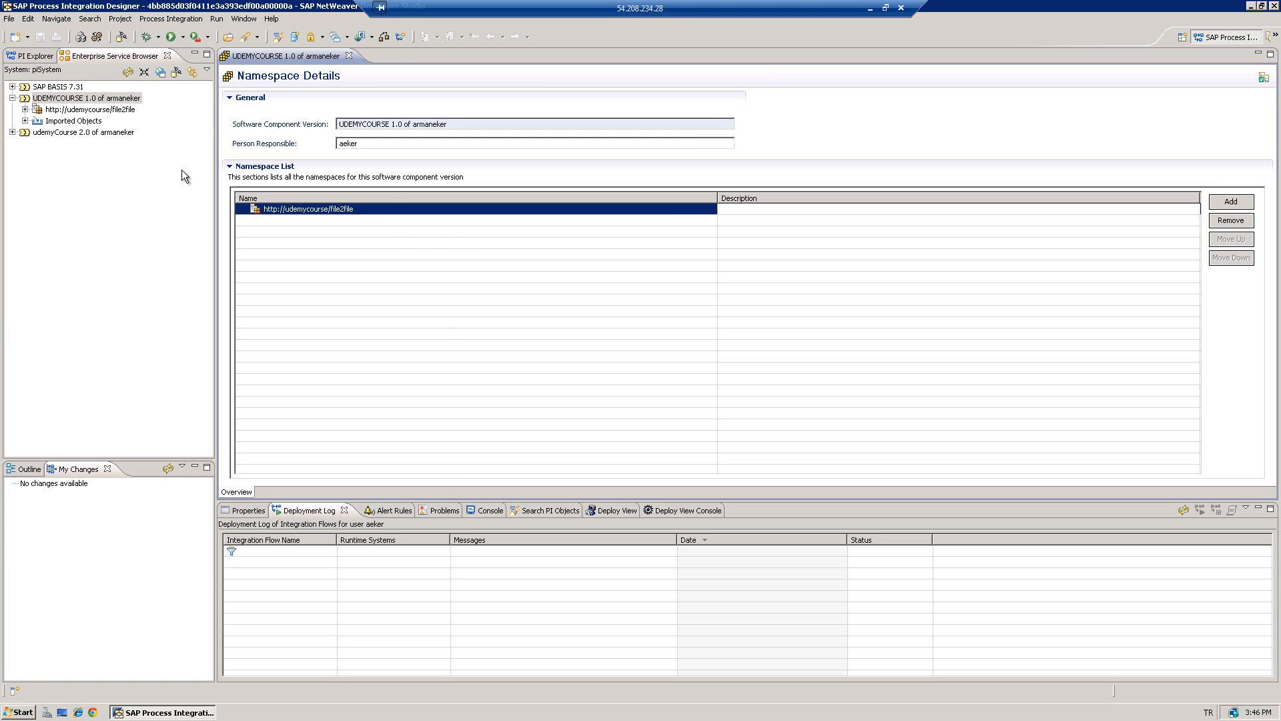
{"action": "left_click", "coordinate": [85, 111]}
- Create data type DT_INPUT under the file2file namespace, accepting the standard change list
{"action": "left_click", "coordinate": [25, 110]}
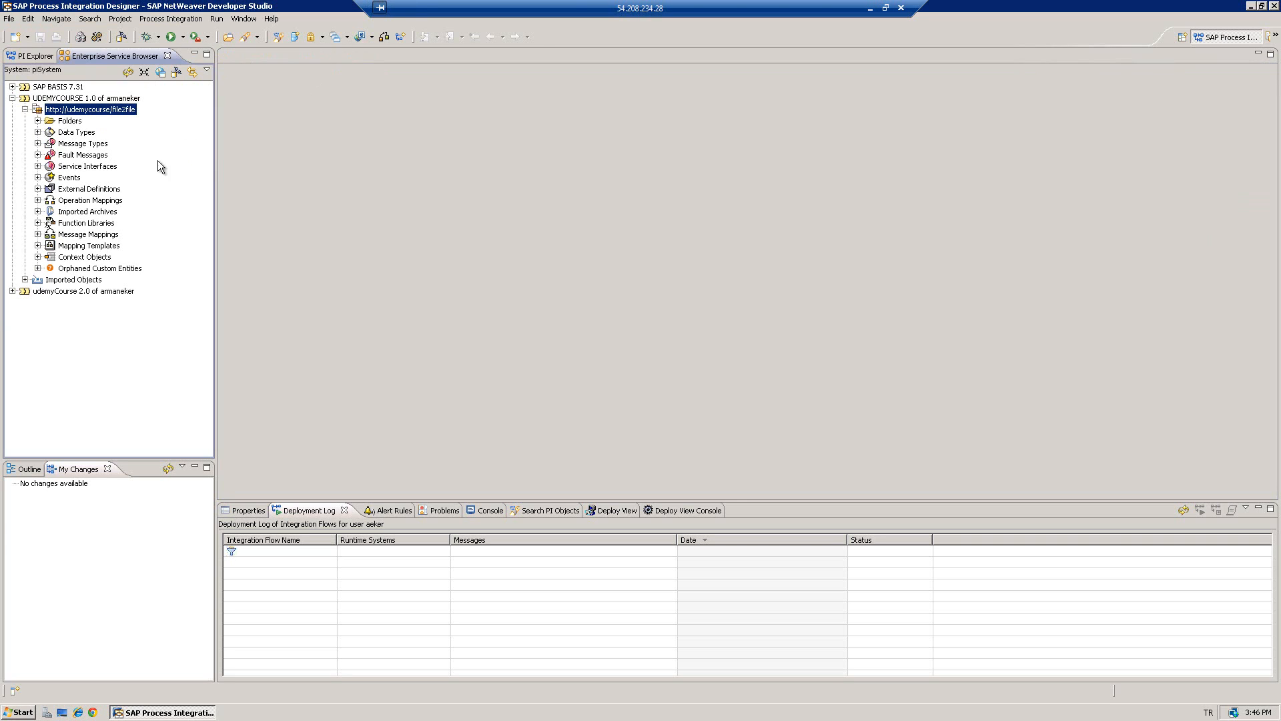
{"action": "left_click", "coordinate": [74, 133]}
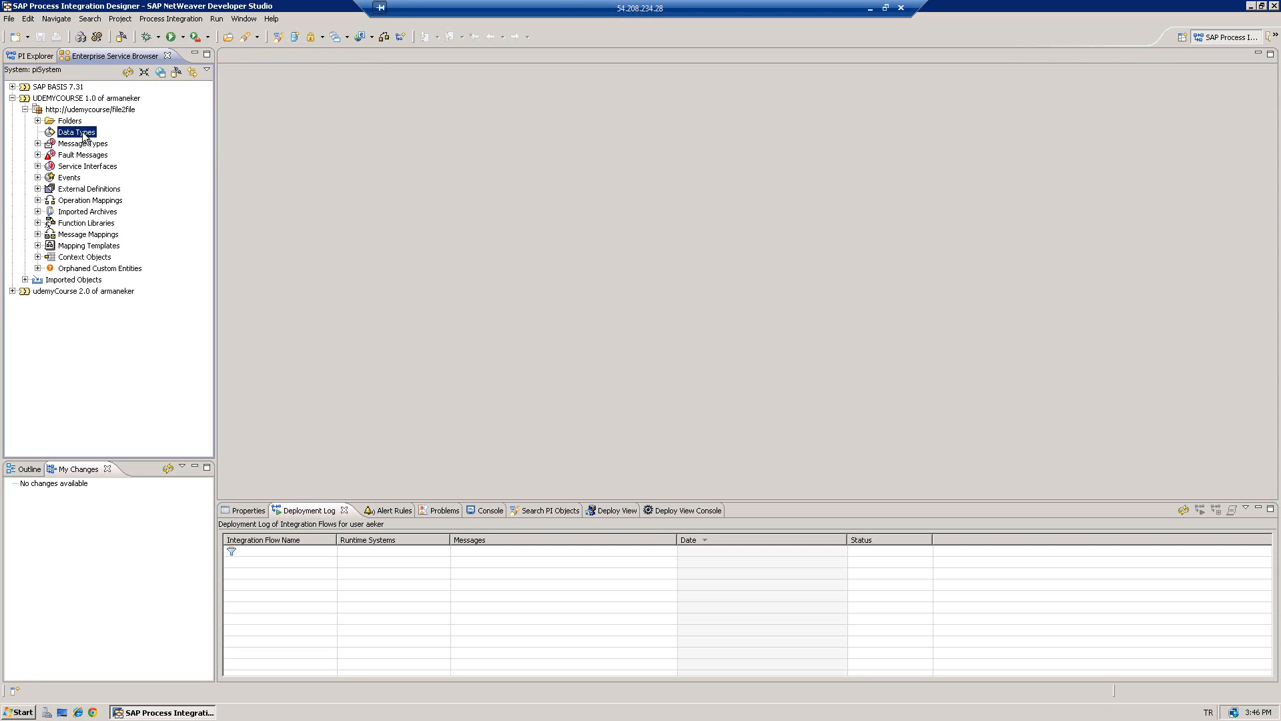
{"action": "right_click", "coordinate": [84, 137]}
{"action": "left_click", "coordinate": [97, 141]}
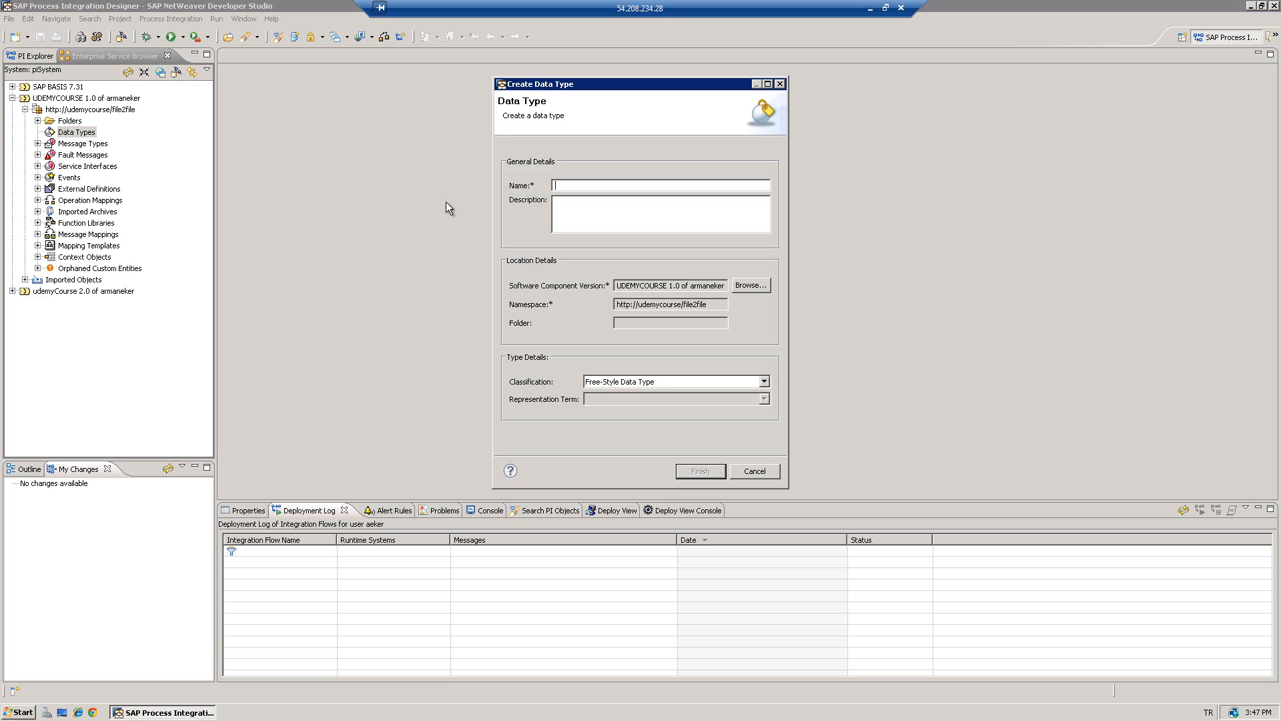
{"action": "type", "text": "DT_INPUT"}
{"action": "left_click", "coordinate": [707, 472]}
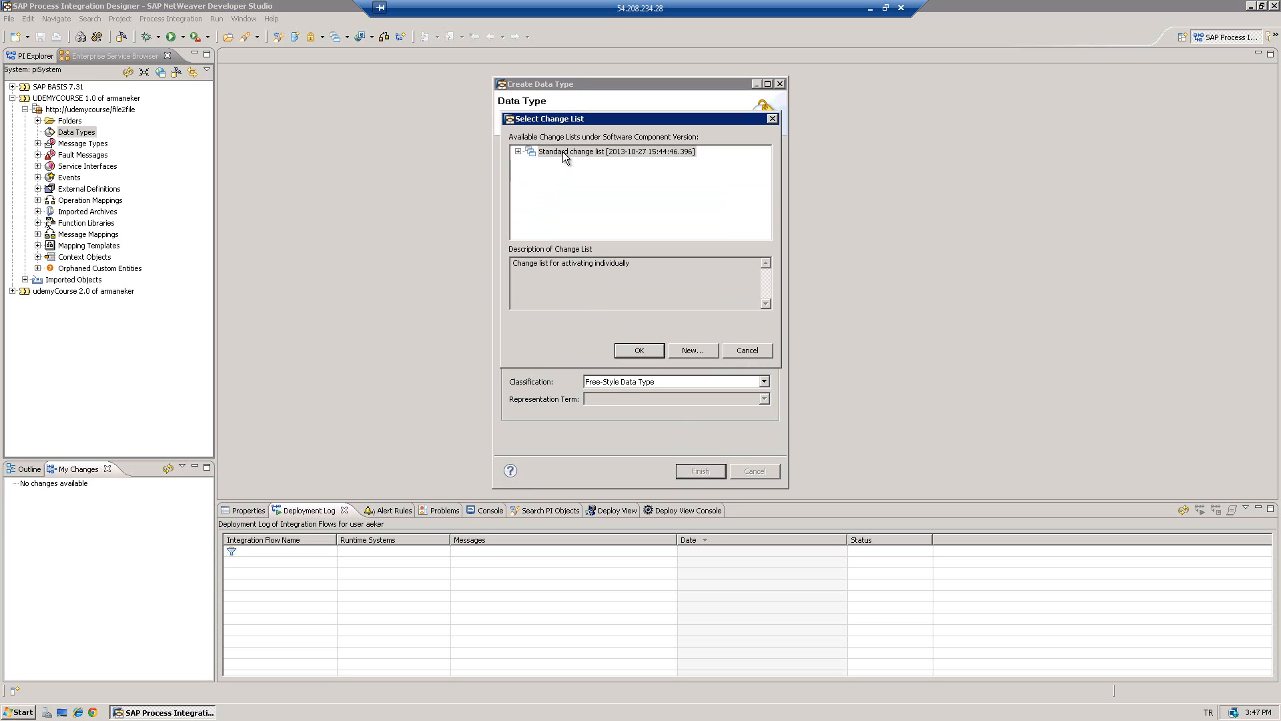
{"action": "left_click", "coordinate": [626, 351]}
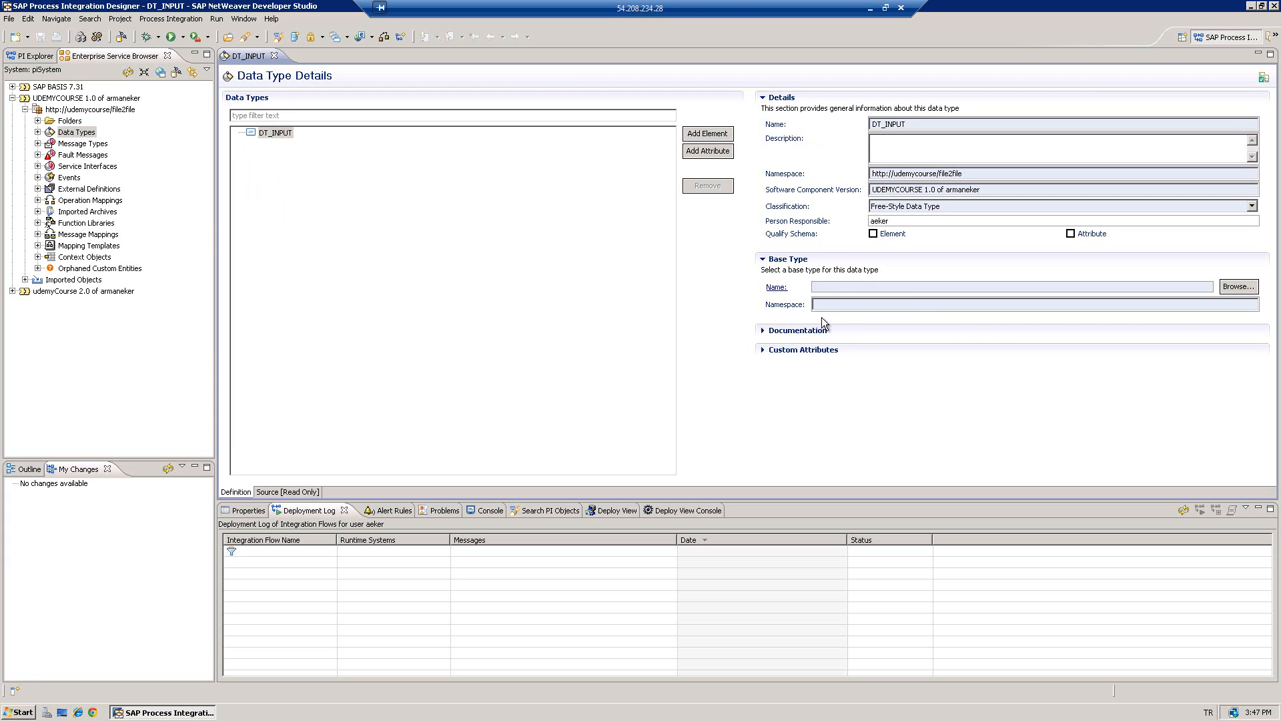
- Add a first element to DT_INPUT and name it name
{"action": "left_click", "coordinate": [270, 492]}
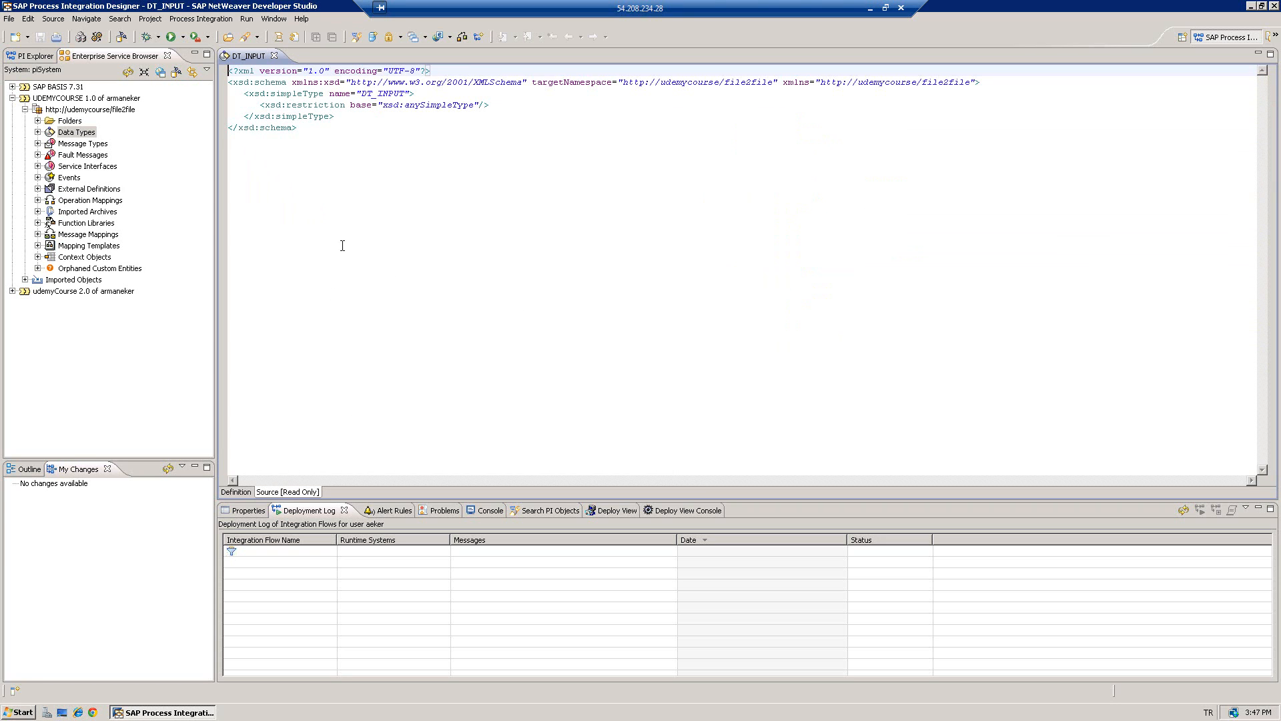
{"action": "left_click", "coordinate": [237, 492]}
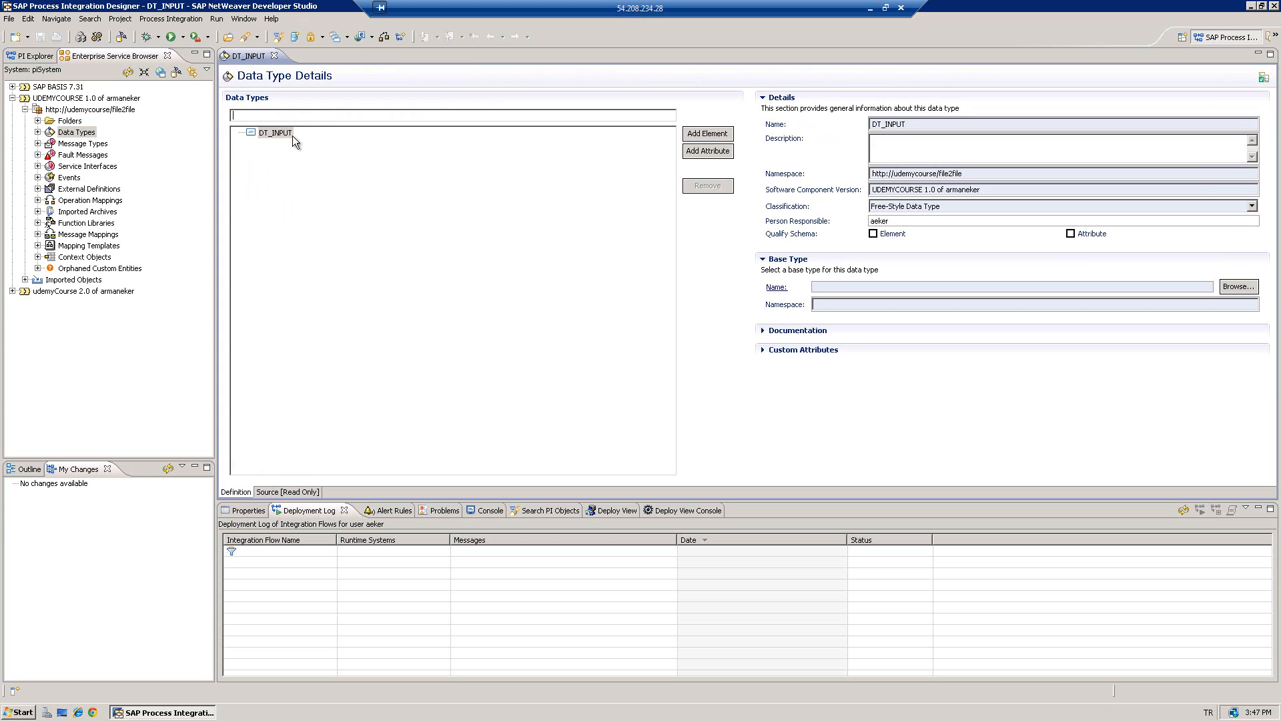
{"action": "left_click", "coordinate": [708, 134]}
{"action": "left_click", "coordinate": [279, 145]}
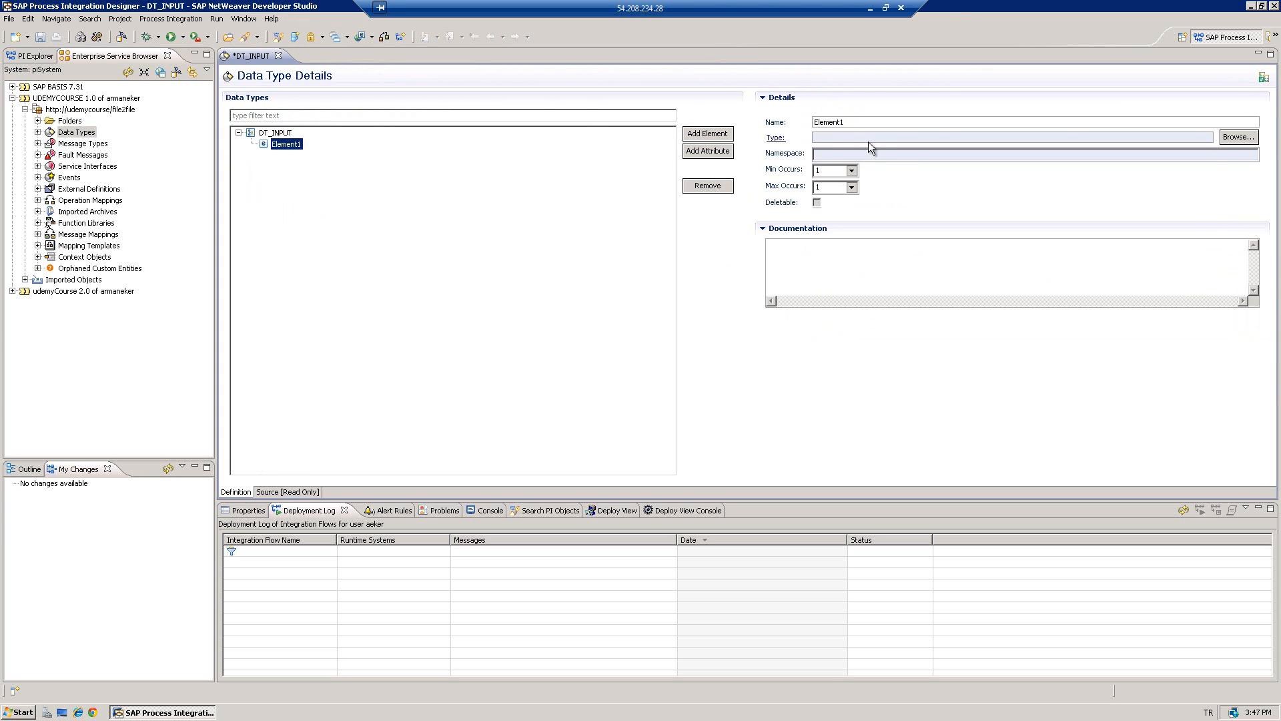
{"action": "left_click", "coordinate": [858, 123]}
{"action": "double_click", "coordinate": [854, 123]}
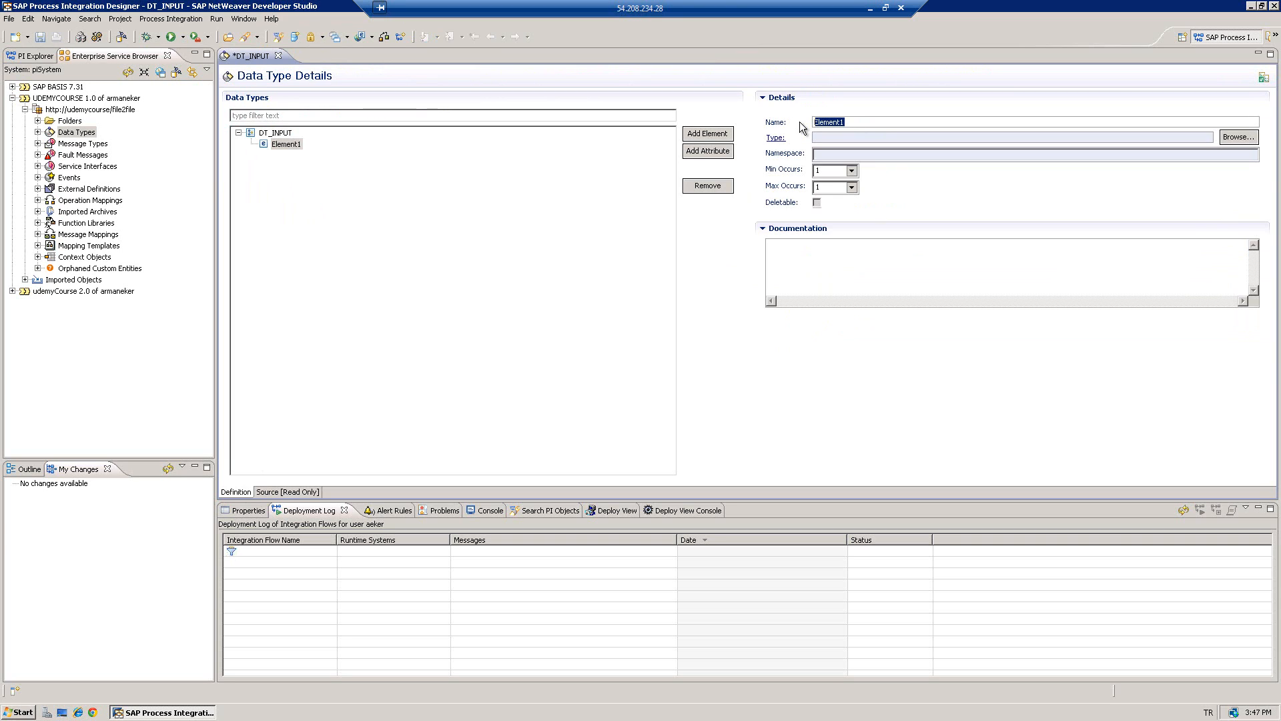
{"action": "type", "text": "name"}
- Set the name element's type to xsd:string, keeping min and max occurrences at 1
{"action": "left_click", "coordinate": [1236, 138]}
{"action": "left_click", "coordinate": [601, 170]}
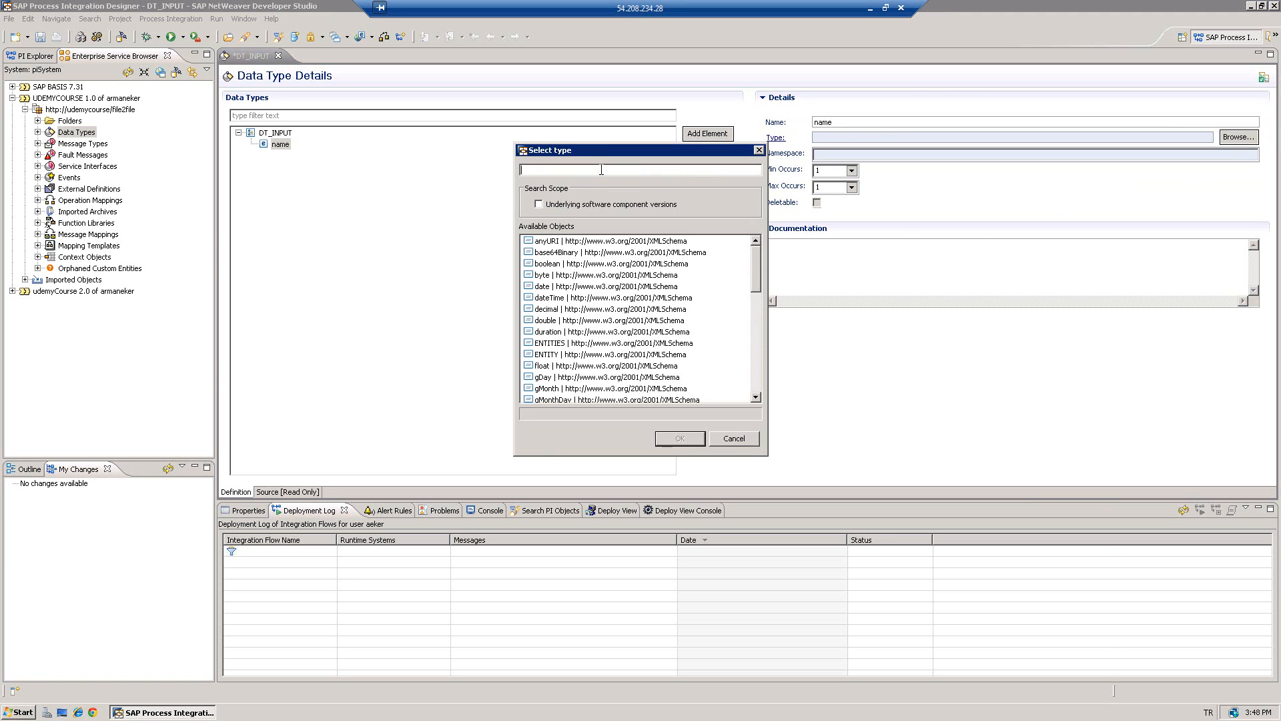
{"action": "type", "text": "string"}
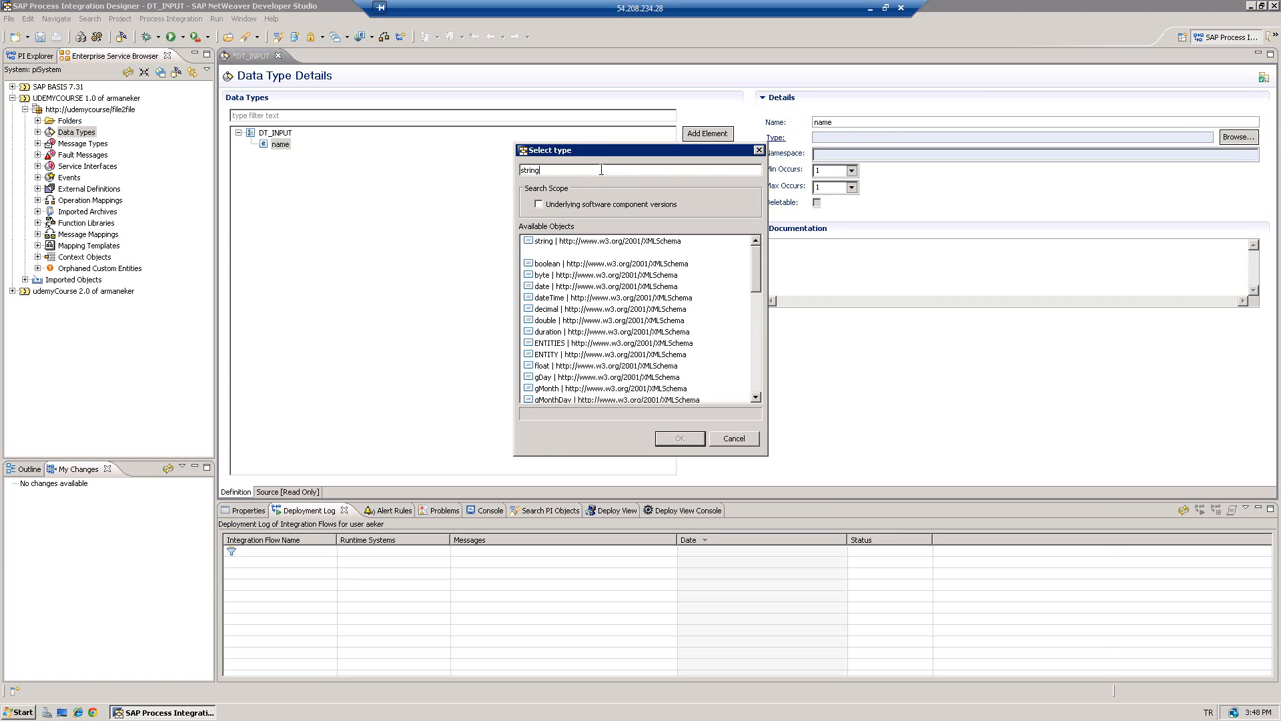
{"action": "left_click", "coordinate": [562, 244]}
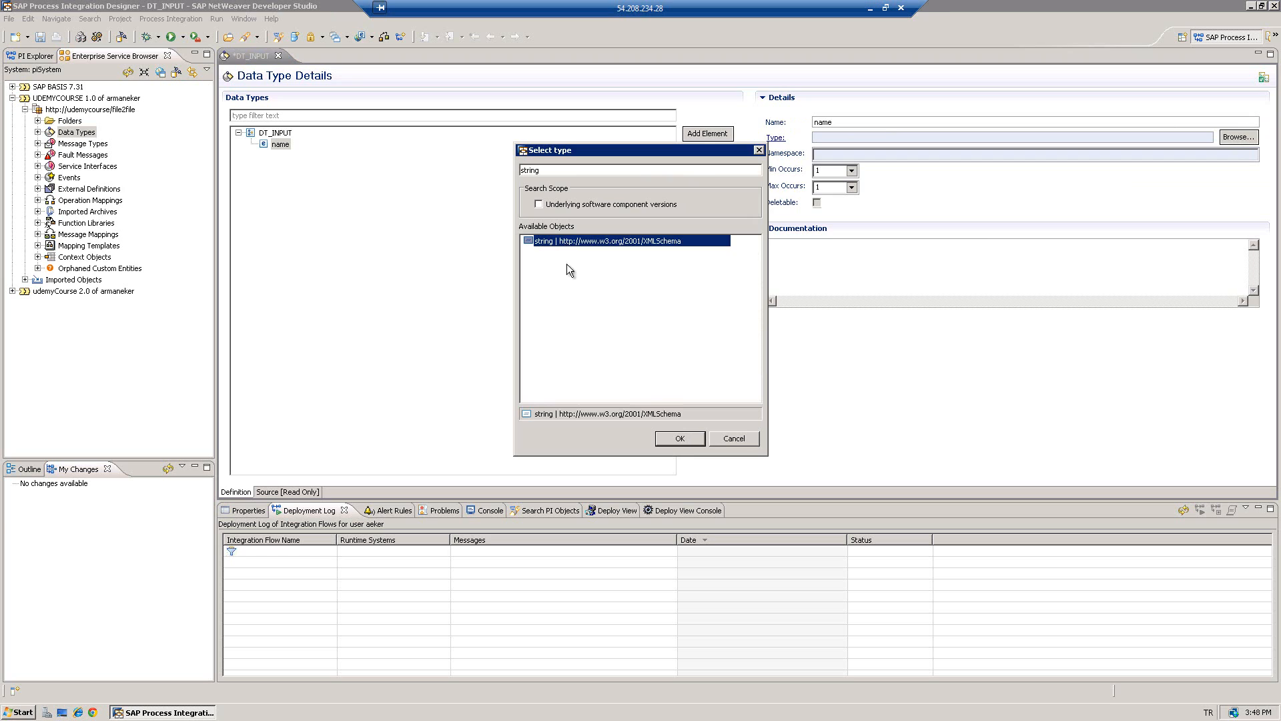
{"action": "left_click", "coordinate": [682, 439]}
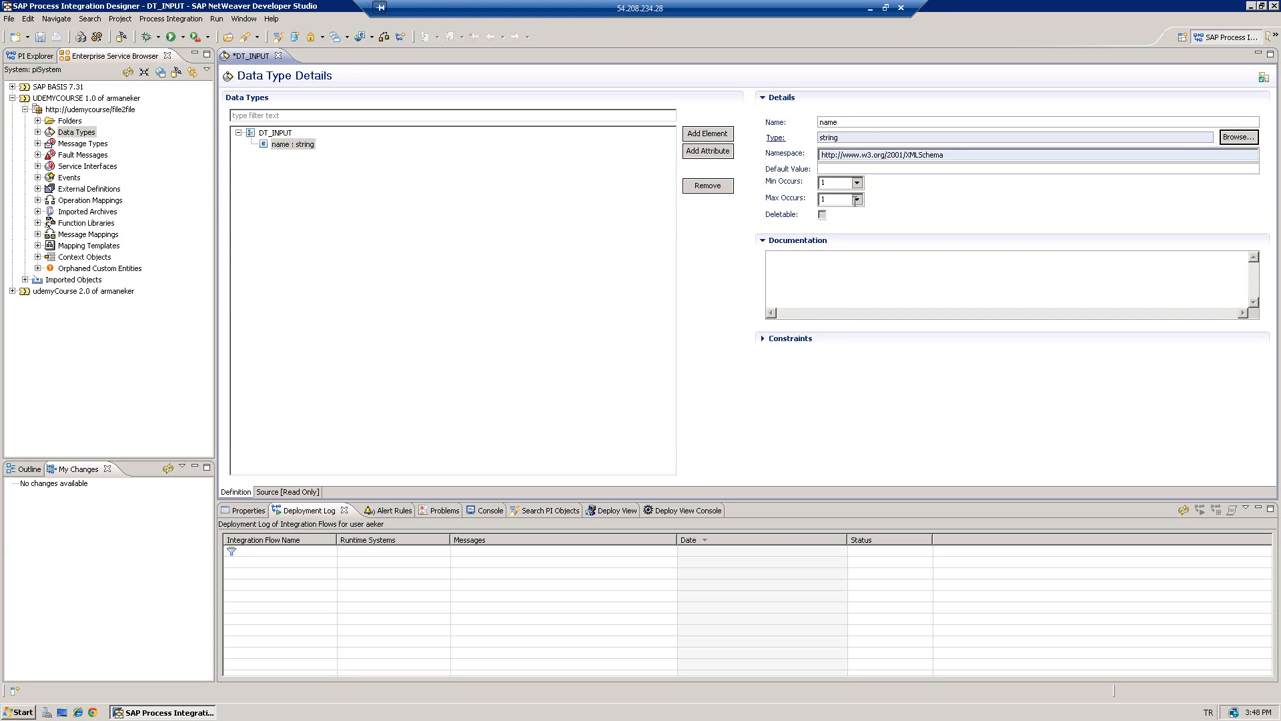
{"action": "left_click", "coordinate": [857, 200]}
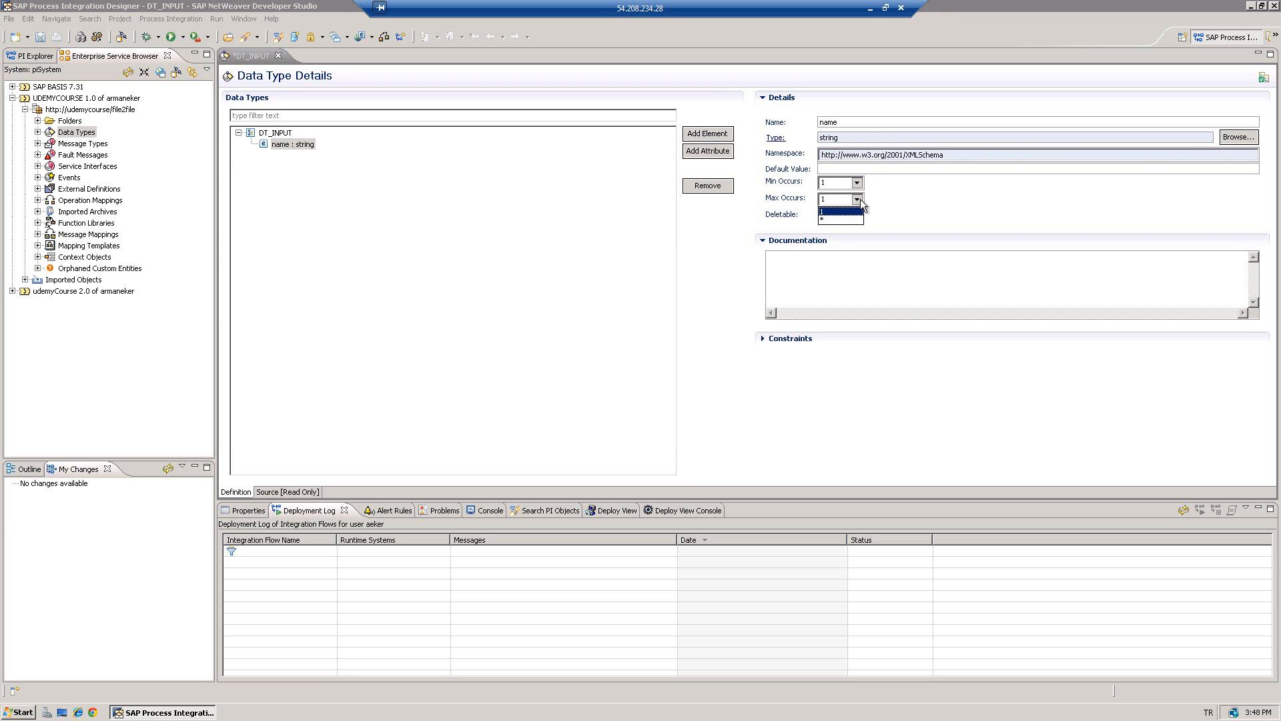
{"action": "left_click", "coordinate": [859, 199]}
{"action": "left_click", "coordinate": [857, 182]}
{"action": "left_click", "coordinate": [840, 203]}
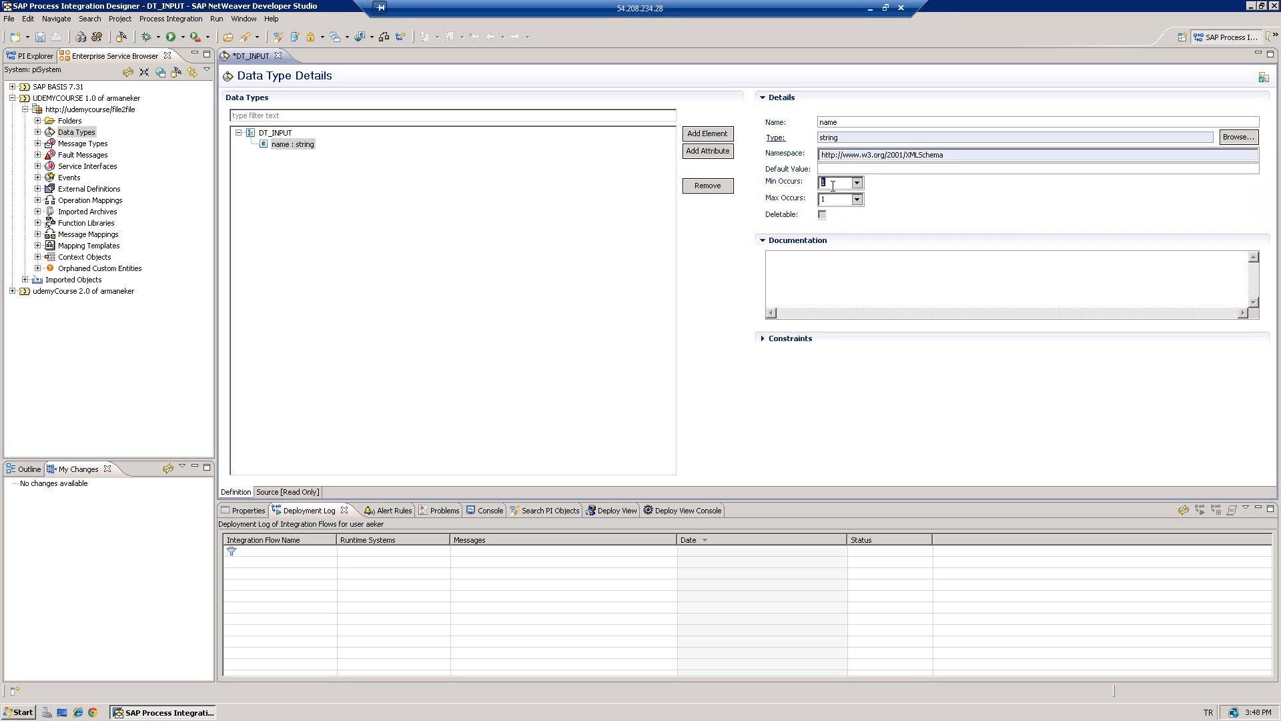
- Add a second element named surname directly under DT_INPUT, deleting a misplaced nested element
{"action": "left_click", "coordinate": [295, 145]}
{"action": "left_click", "coordinate": [703, 134]}
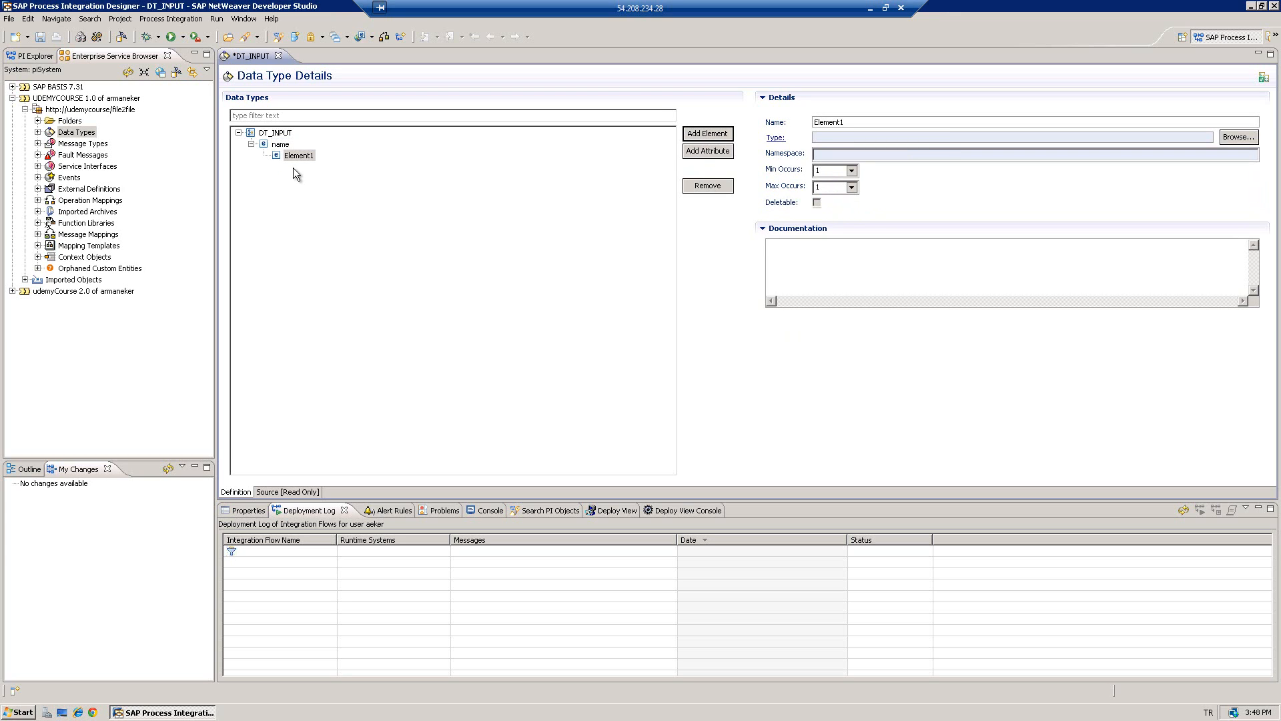
{"action": "left_click", "coordinate": [295, 156]}
{"action": "key", "text": "Delete"}
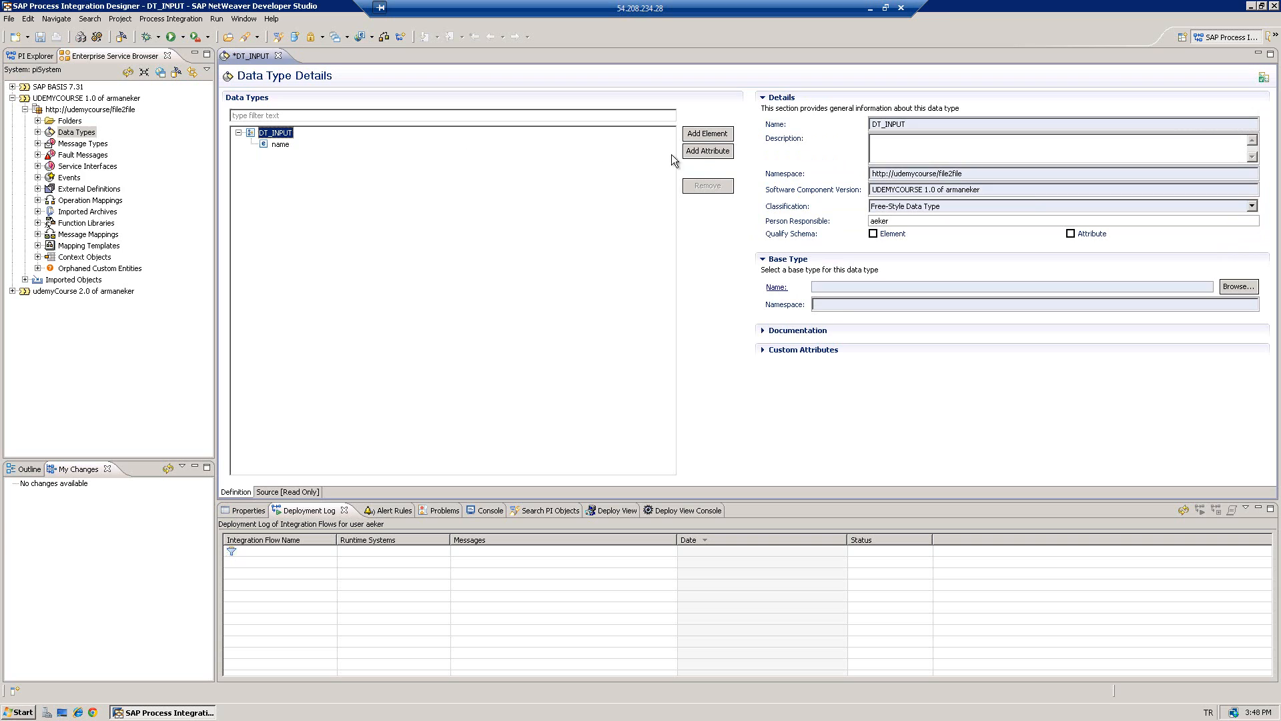
{"action": "left_click", "coordinate": [701, 136]}
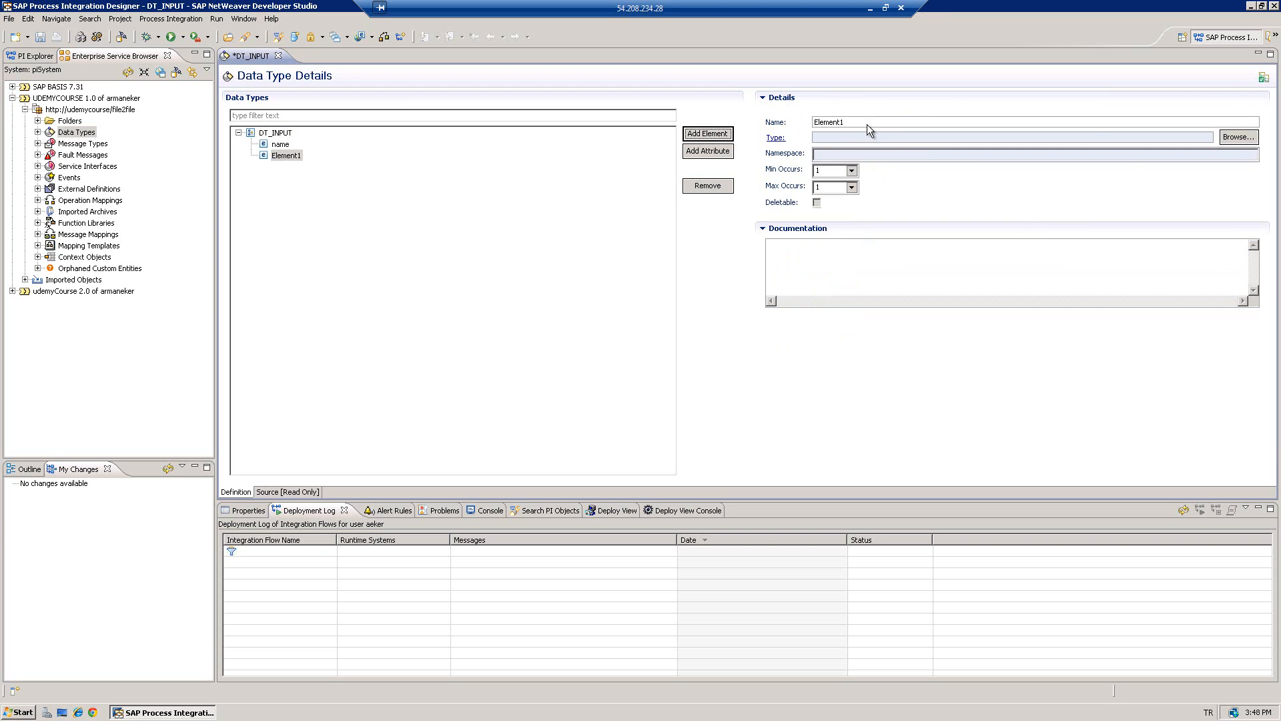
{"action": "double_click", "coordinate": [867, 124]}
{"action": "type", "text": "suen"}
{"action": "type", "text": "ame"}
- Give the surname element the xsd:string type
{"action": "left_click", "coordinate": [1238, 138]}
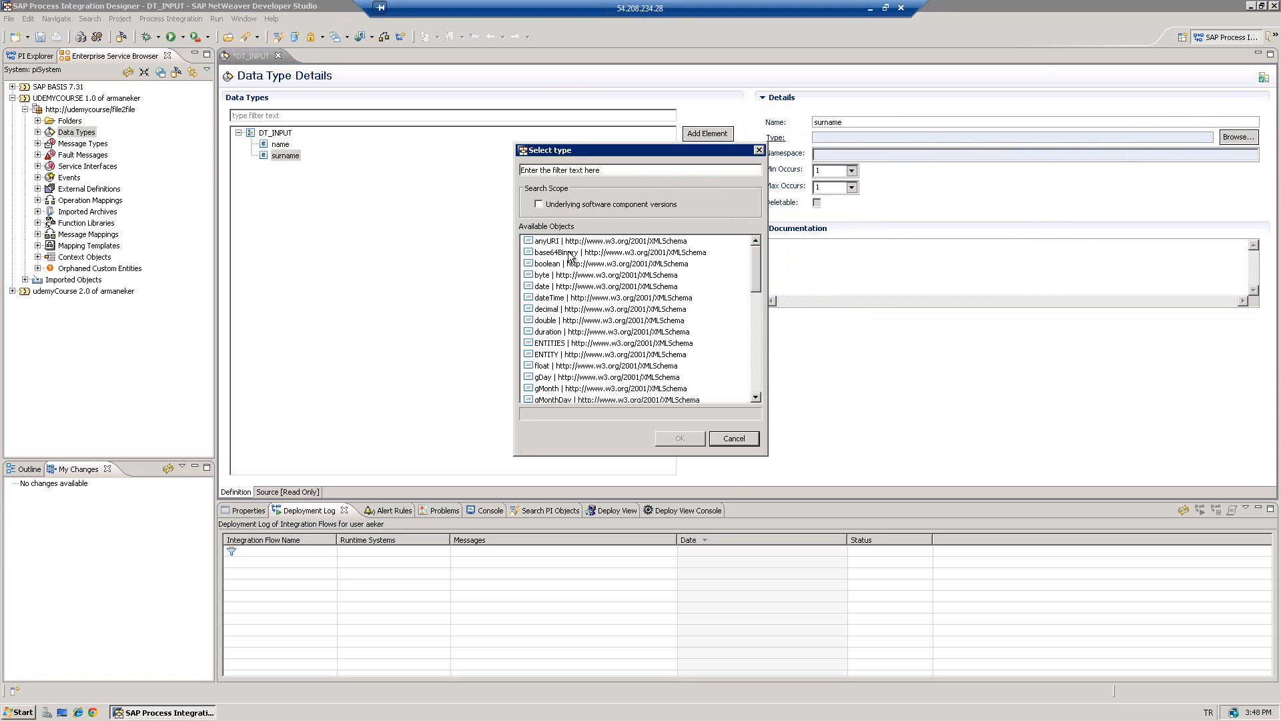
{"action": "left_click", "coordinate": [568, 172]}
{"action": "type", "text": "string"}
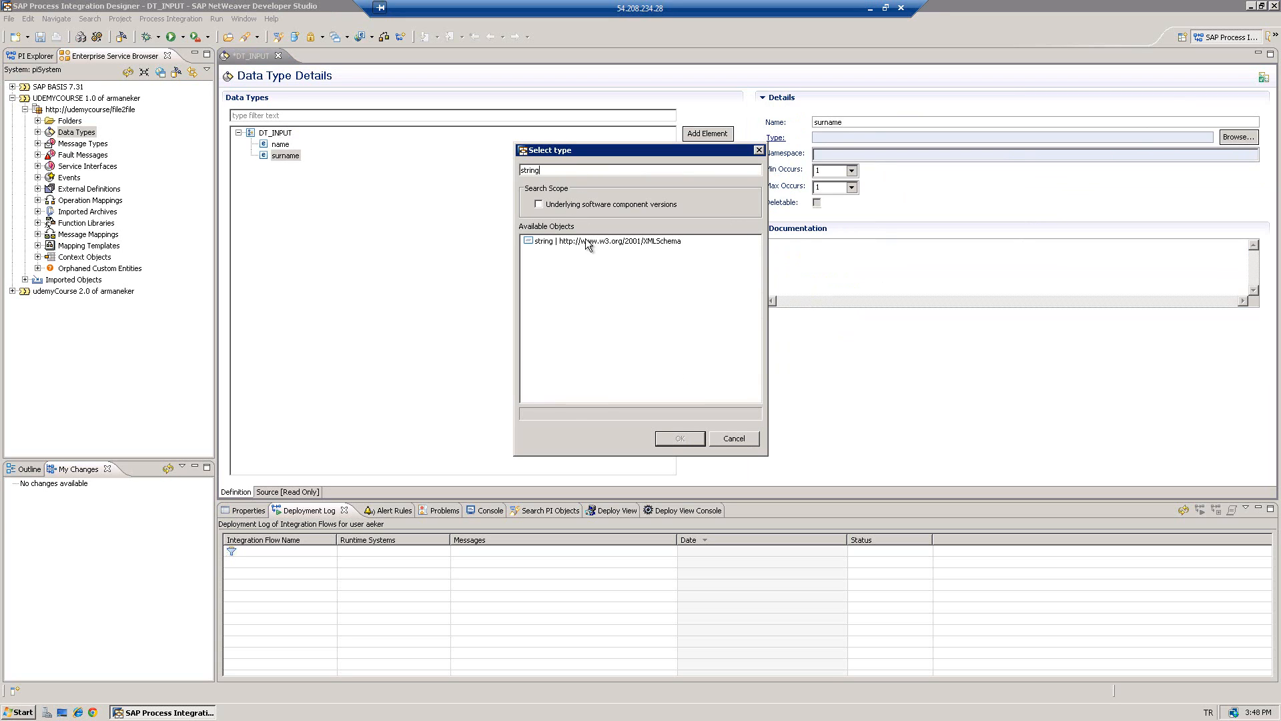
{"action": "left_click", "coordinate": [587, 245]}
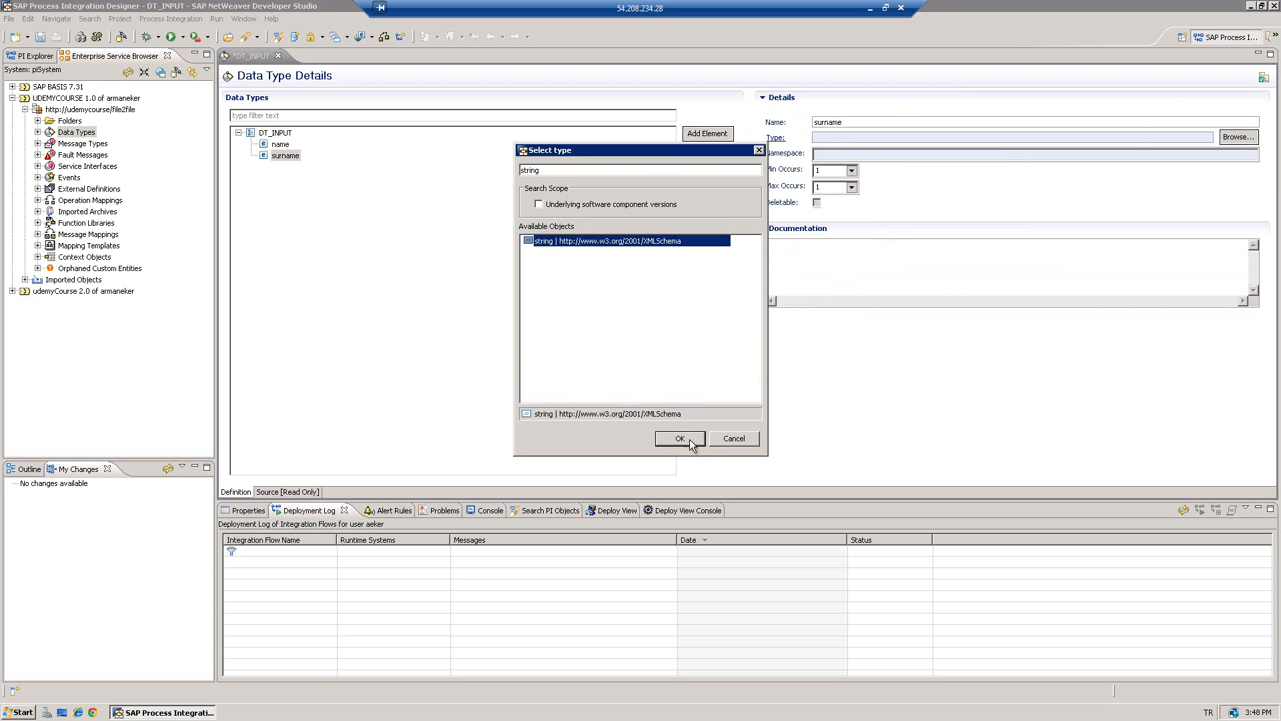
{"action": "left_click", "coordinate": [692, 439]}
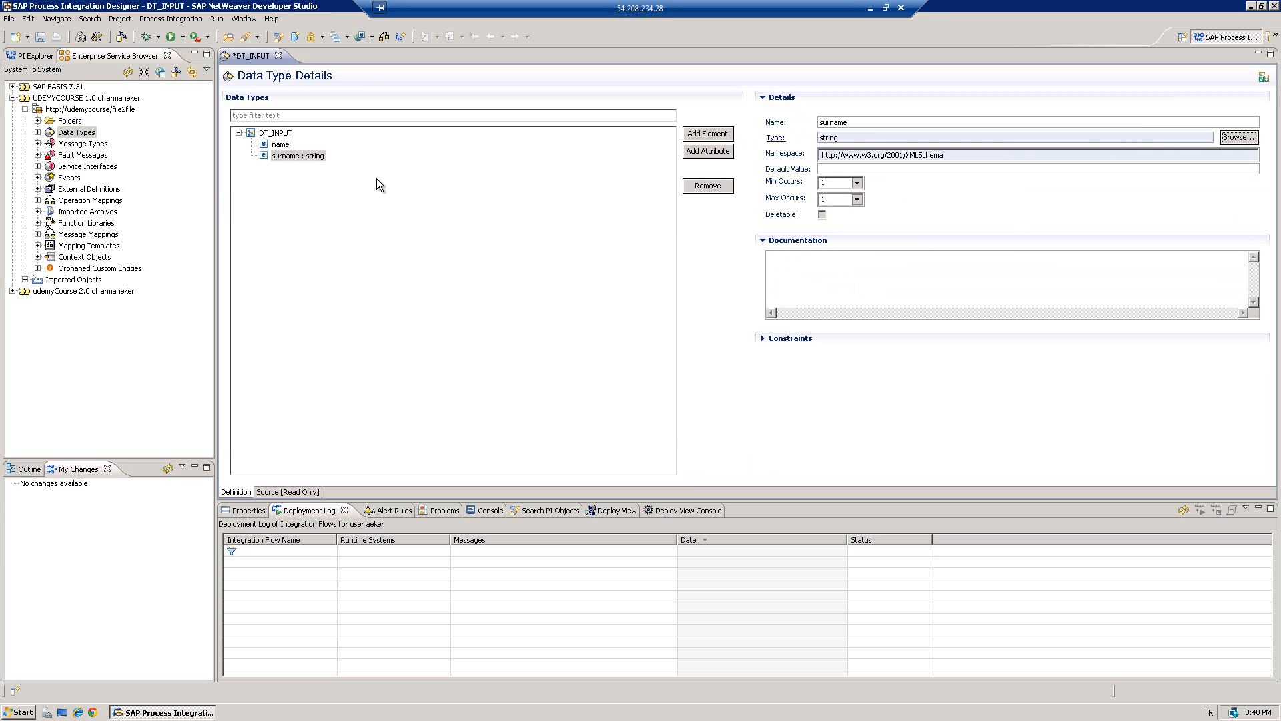
- Reassign xsd:string as the name element's type
{"action": "left_click", "coordinate": [280, 144]}
{"action": "left_click", "coordinate": [287, 155]}
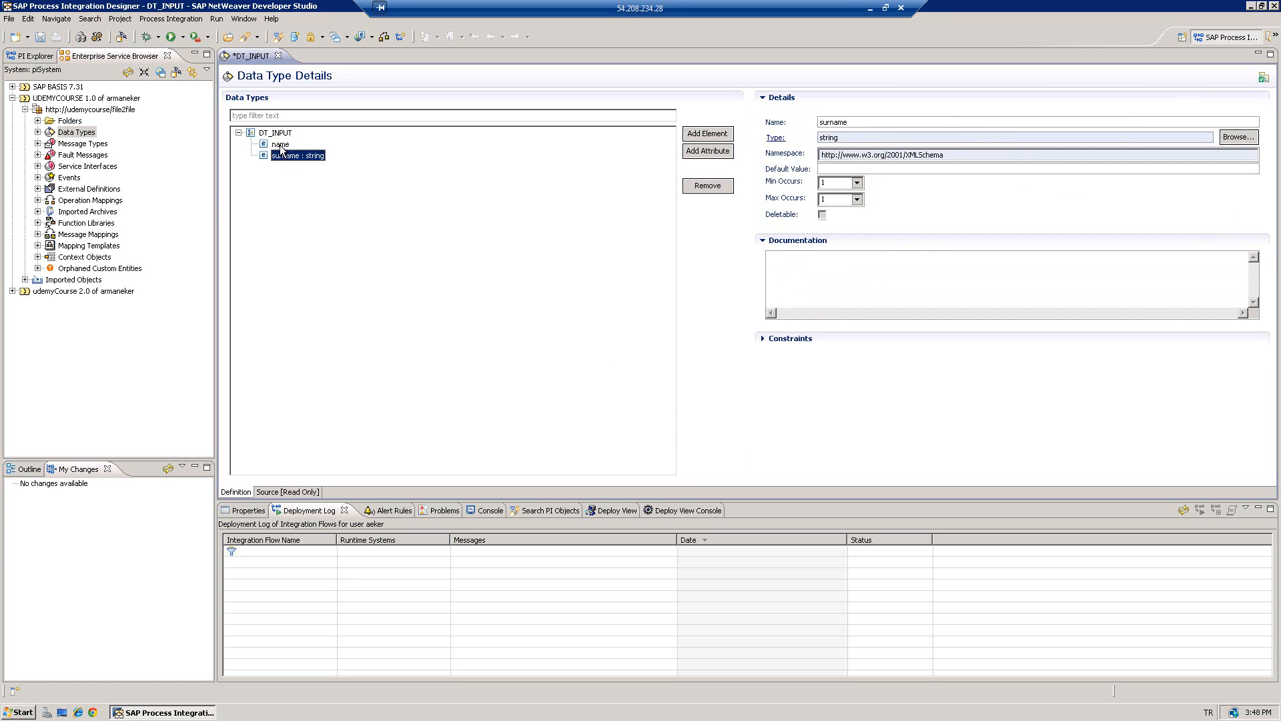
{"action": "left_click", "coordinate": [280, 146]}
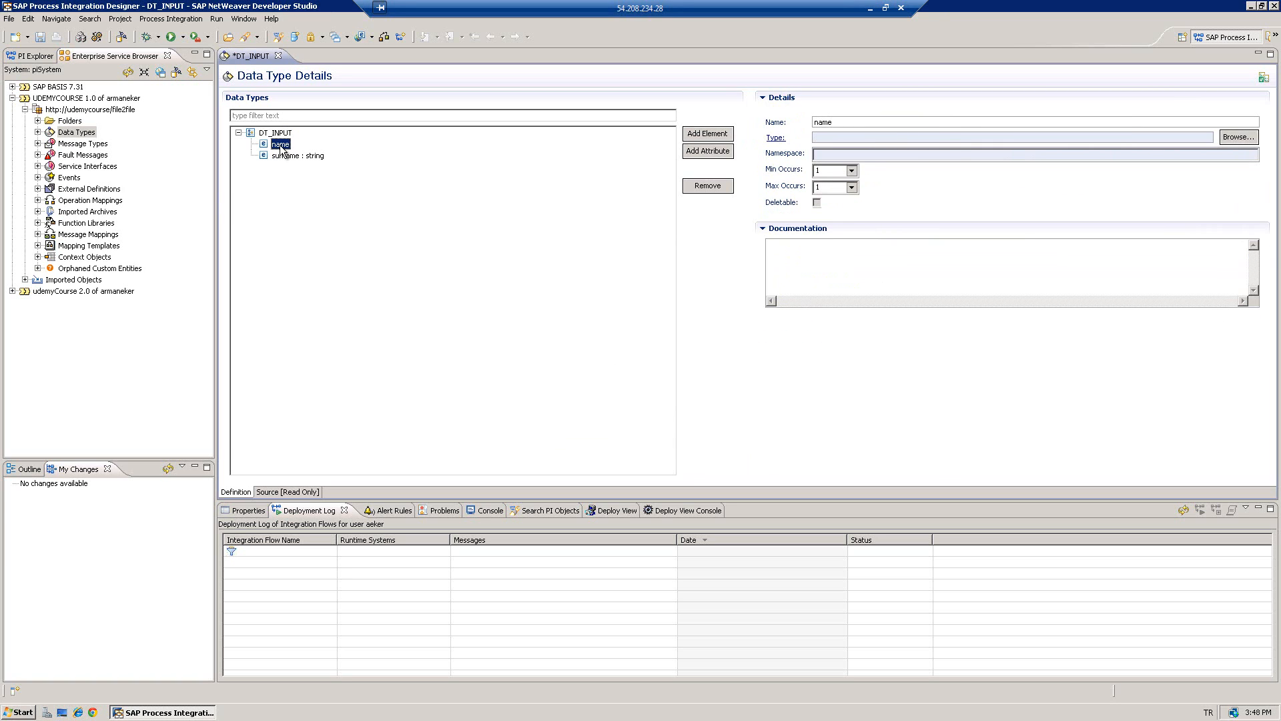
{"action": "left_click", "coordinate": [1235, 138]}
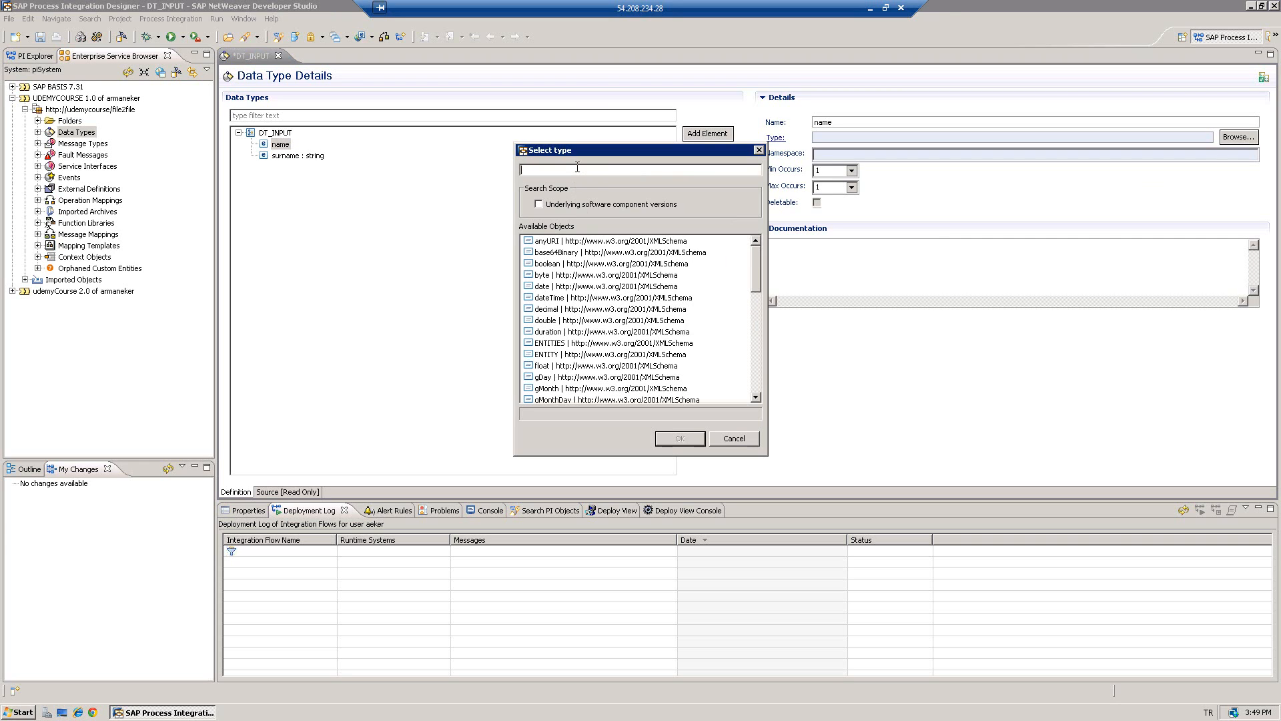
{"action": "type", "text": "string"}
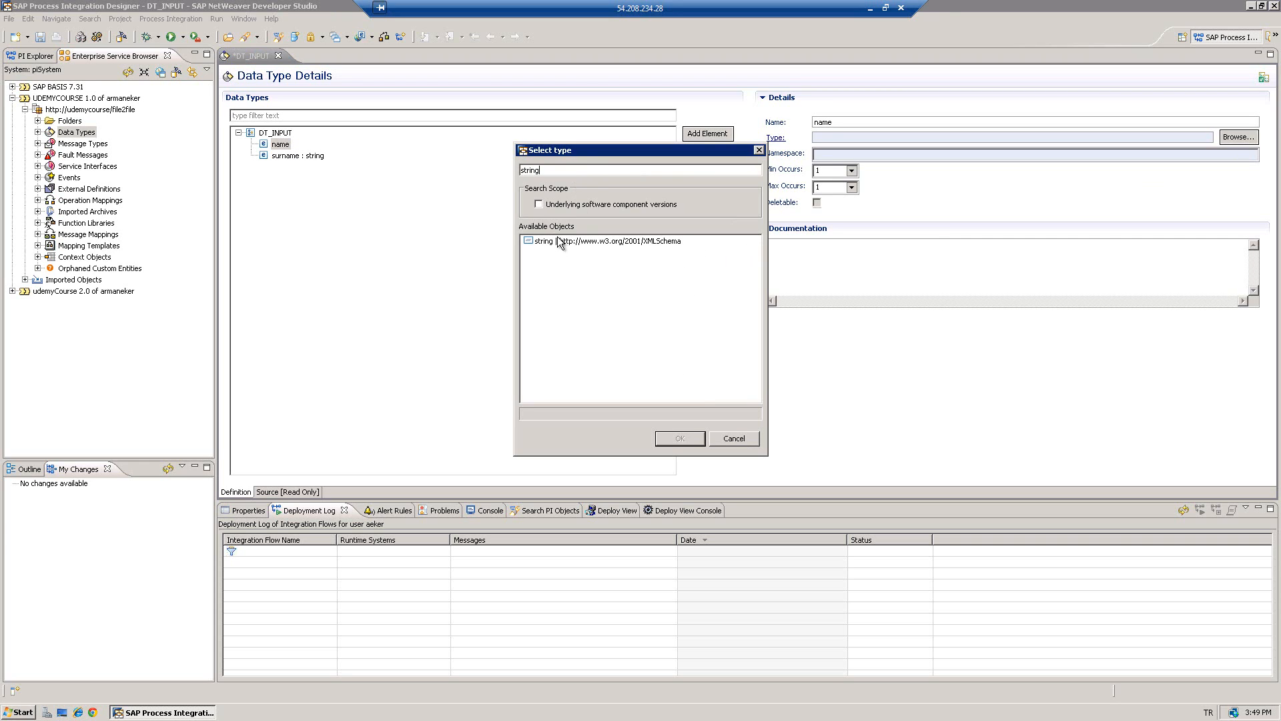
{"action": "double_click", "coordinate": [558, 242]}
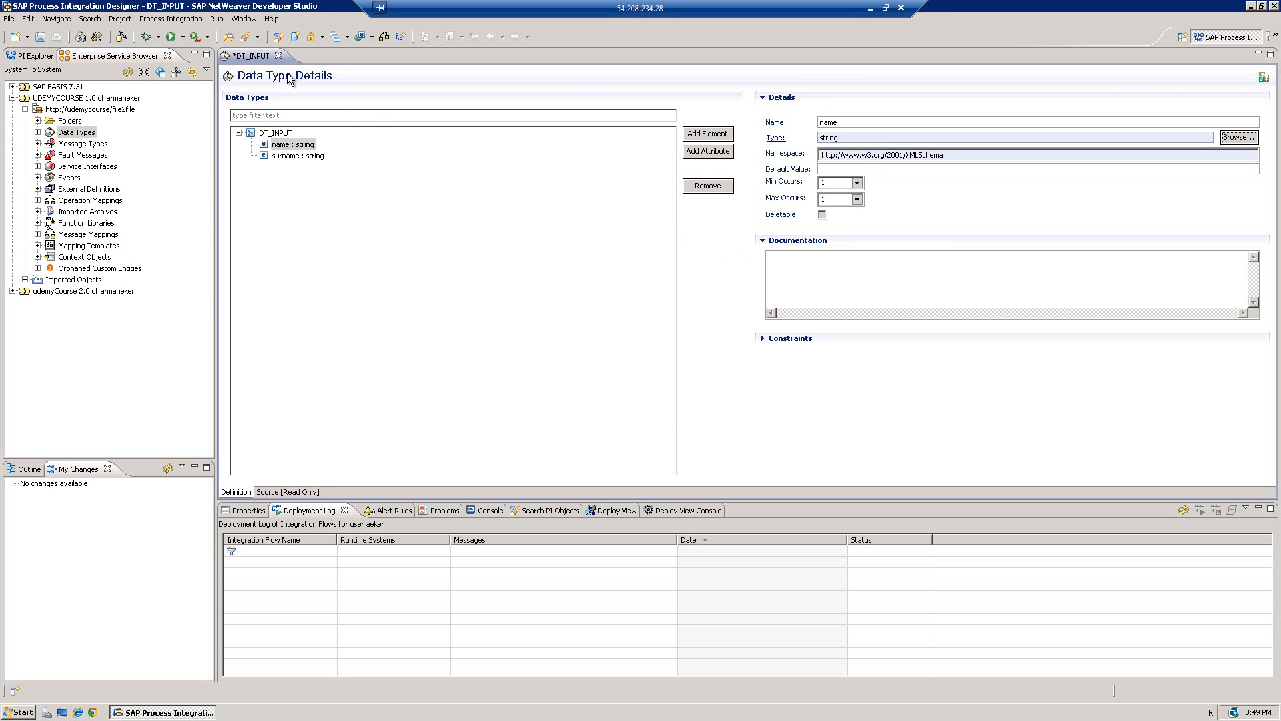
- Save DT_INPUT, check its XSD source, close the editor and expand Data Types
{"action": "key", "text": "ctrl+s"}
{"action": "left_click", "coordinate": [287, 492]}
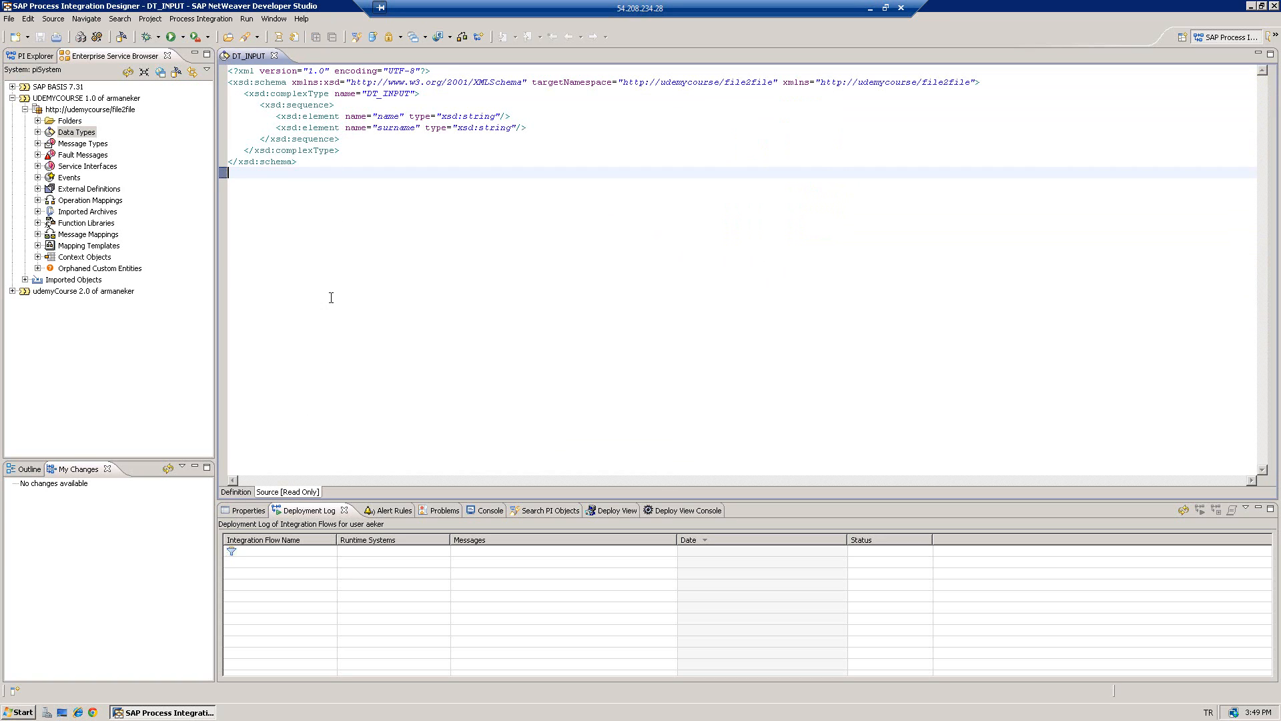
{"action": "left_click", "coordinate": [244, 493]}
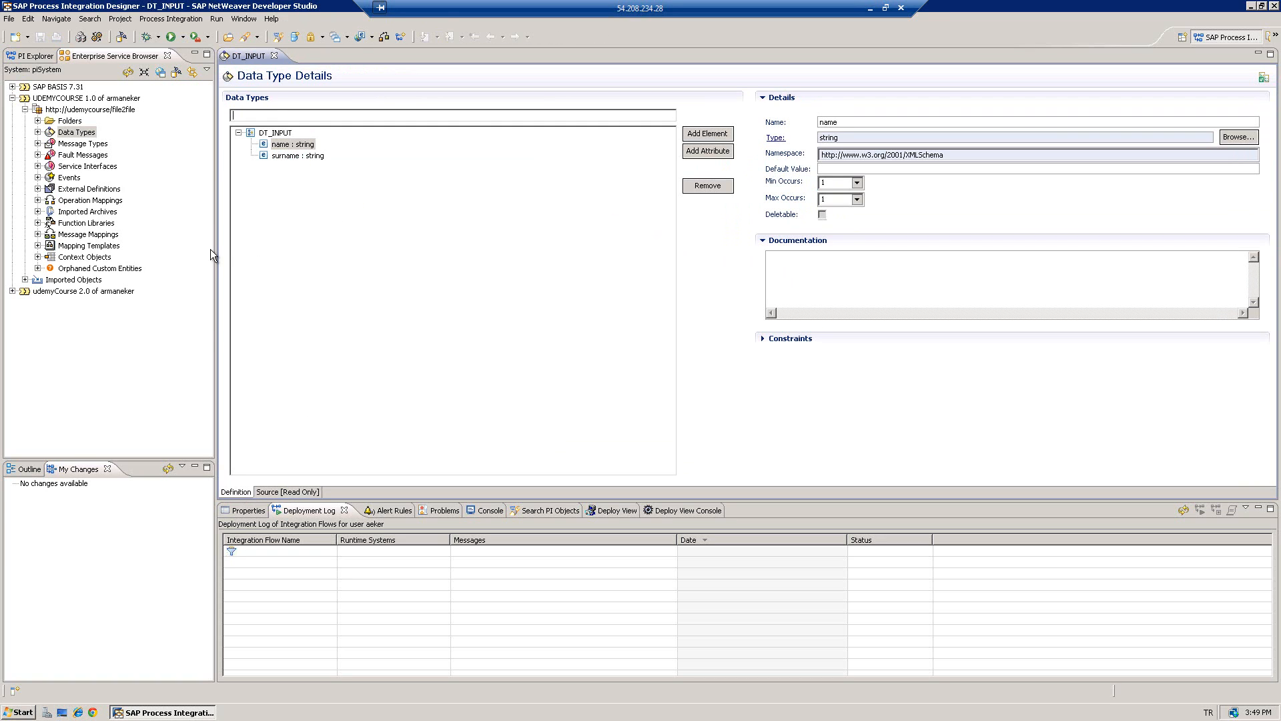
{"action": "left_click", "coordinate": [274, 56]}
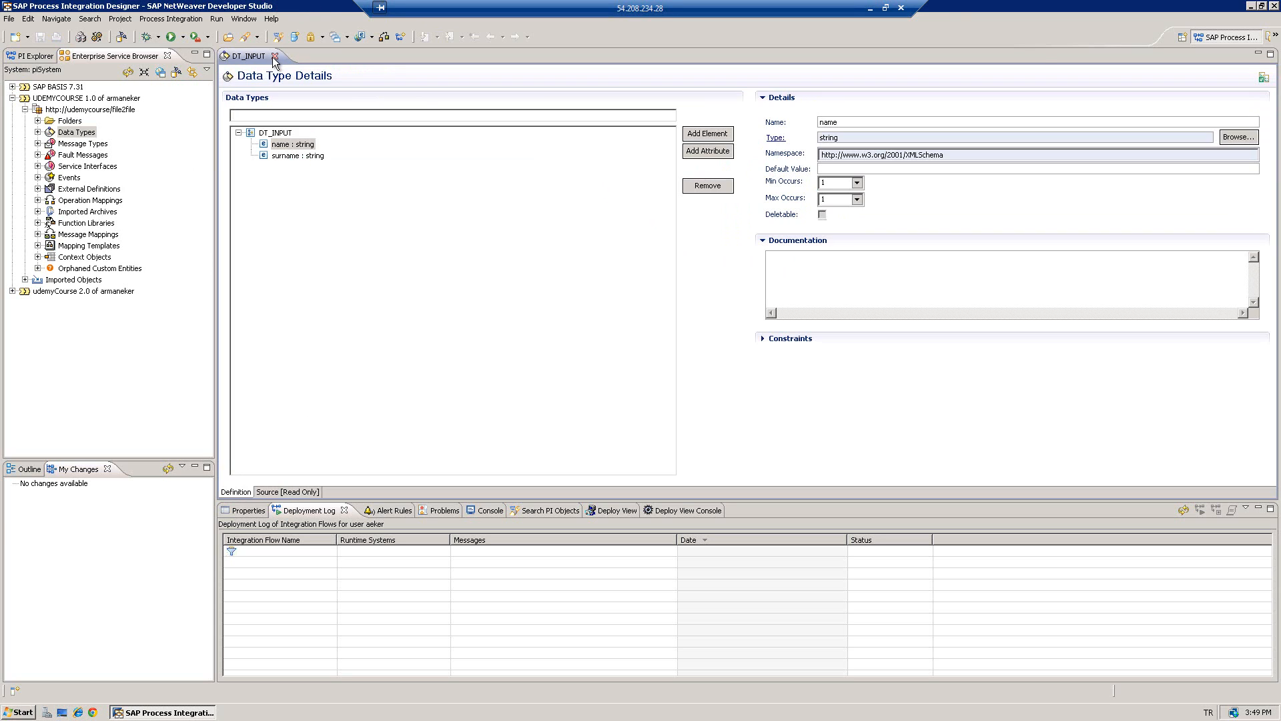
{"action": "left_click", "coordinate": [38, 132]}
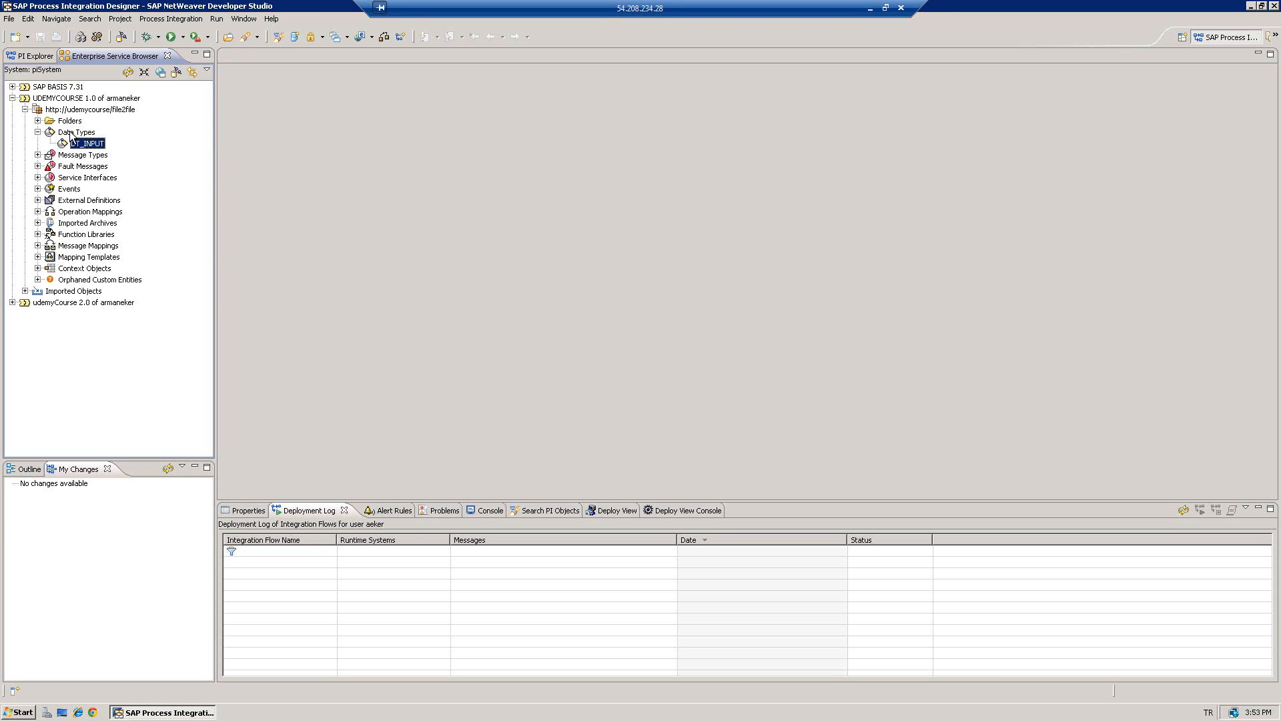
- Create data type DT_OUTPUT, accepting the standard change list
{"action": "right_click", "coordinate": [72, 133]}
{"action": "left_click", "coordinate": [93, 138]}
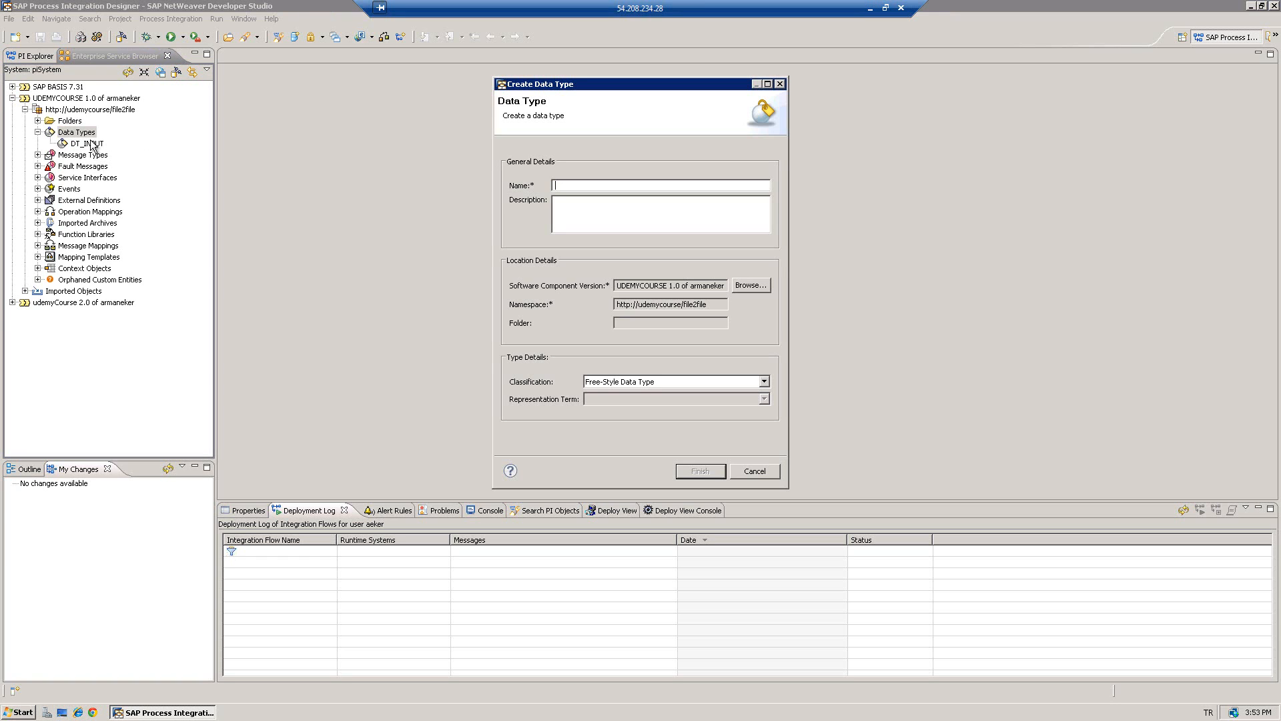
{"action": "type", "text": "DT_OUTPUT"}
{"action": "left_click", "coordinate": [696, 465]}
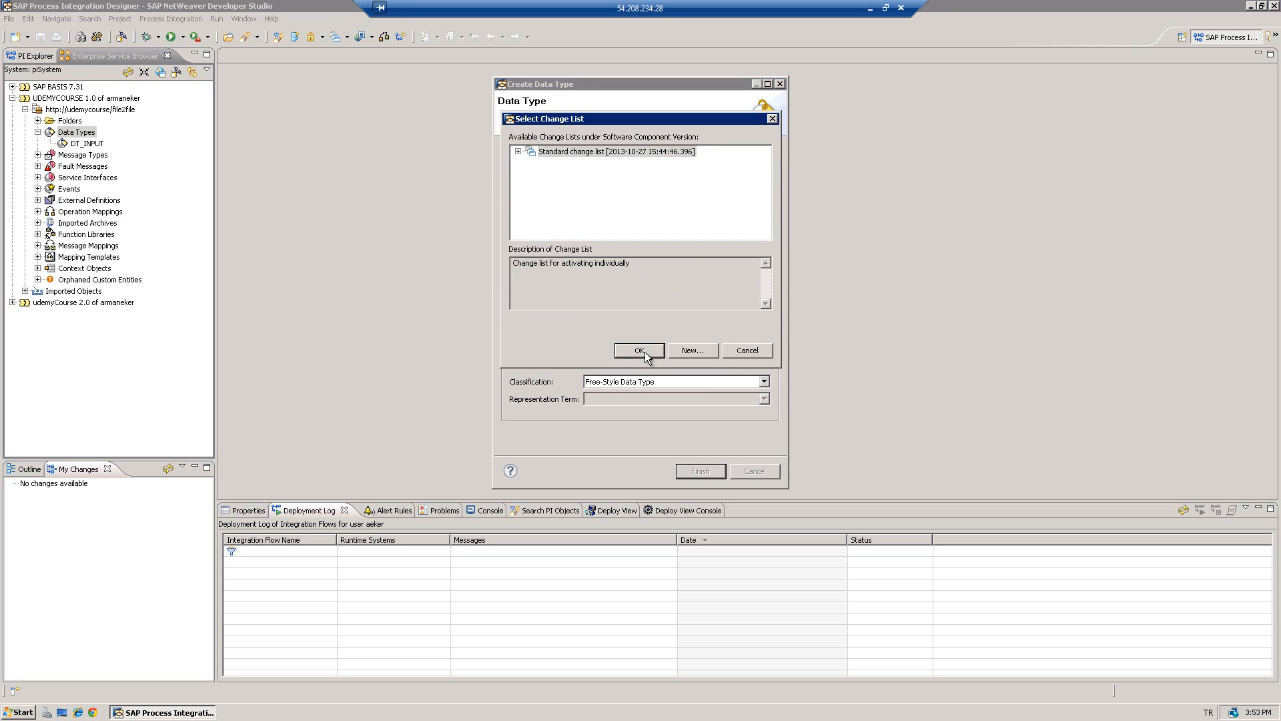
{"action": "left_click", "coordinate": [644, 353]}
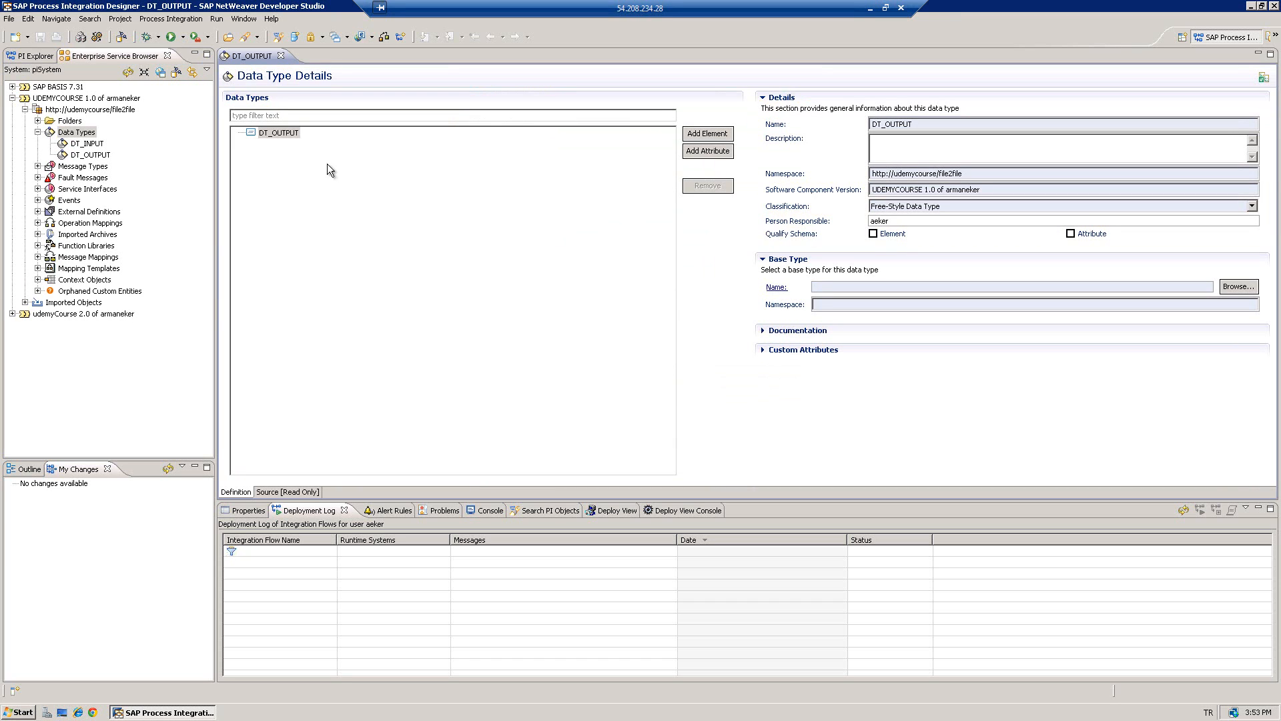
- Add a fulname element of type xsd:string to DT_OUTPUT and save it
{"action": "left_click", "coordinate": [287, 134]}
{"action": "right_click", "coordinate": [287, 134]}
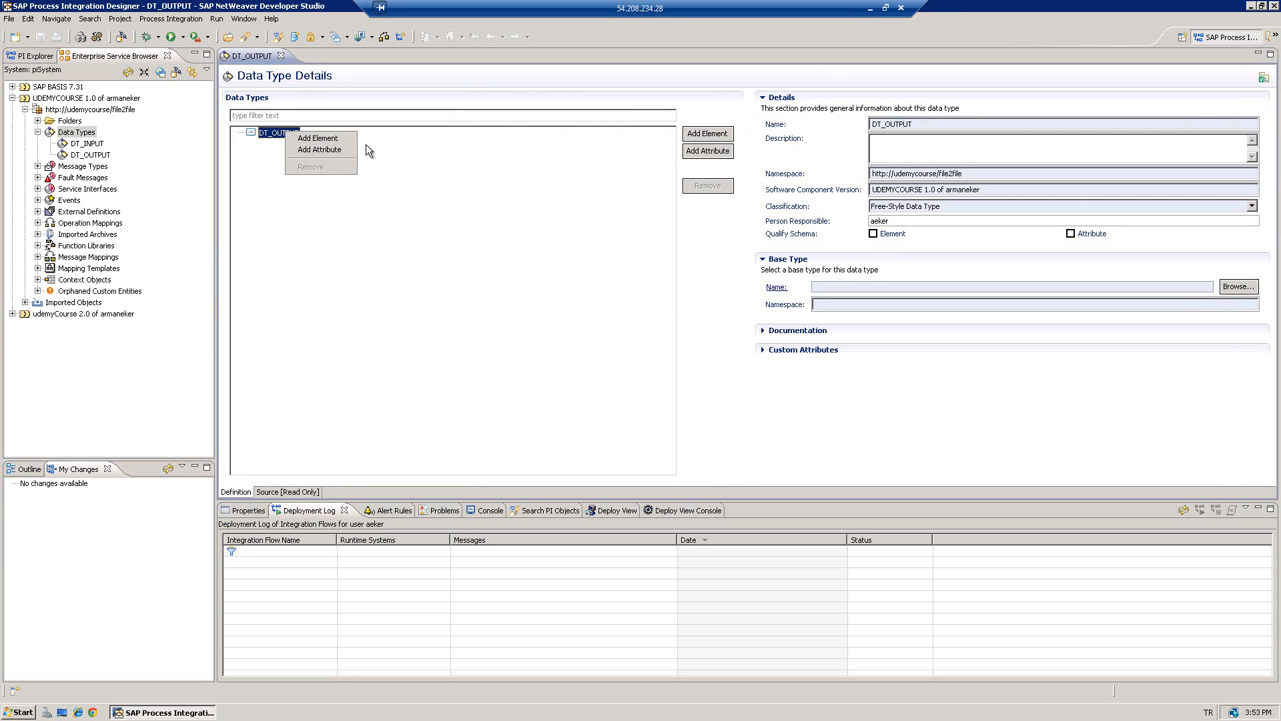
{"action": "left_click", "coordinate": [308, 140]}
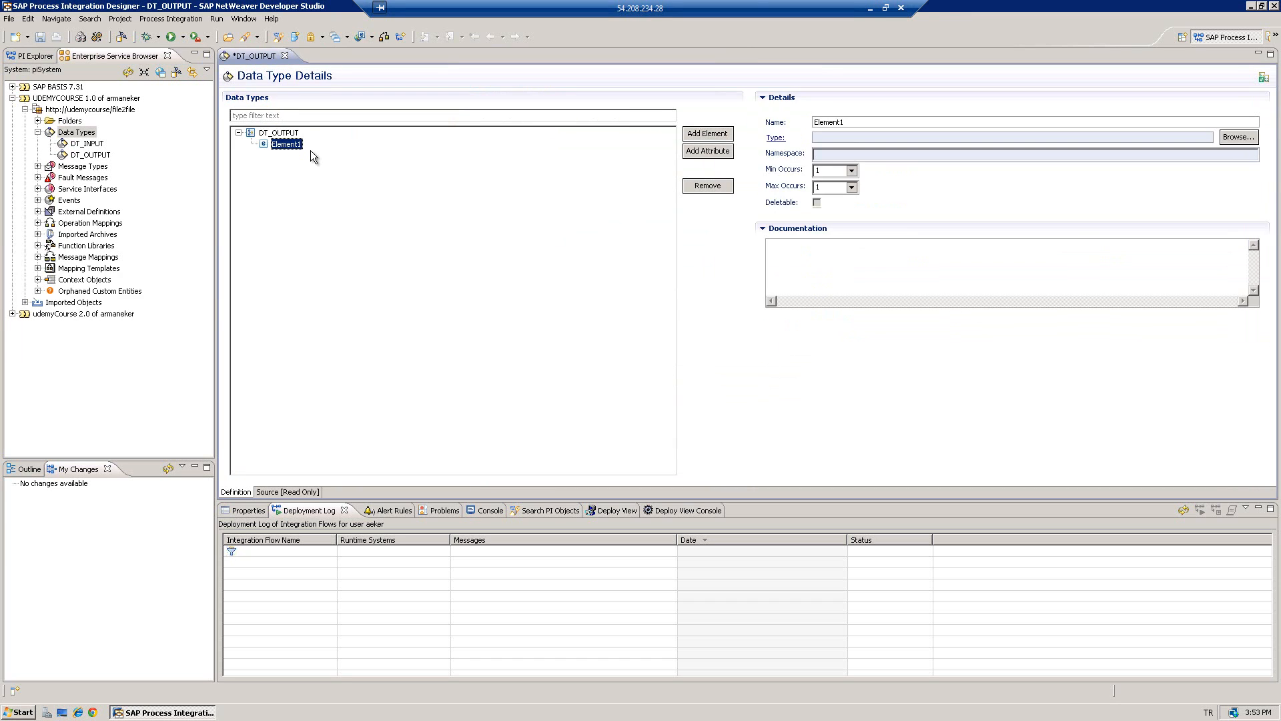
{"action": "double_click", "coordinate": [871, 121]}
{"action": "type", "text": "fulname"}
{"action": "left_click", "coordinate": [1235, 137]}
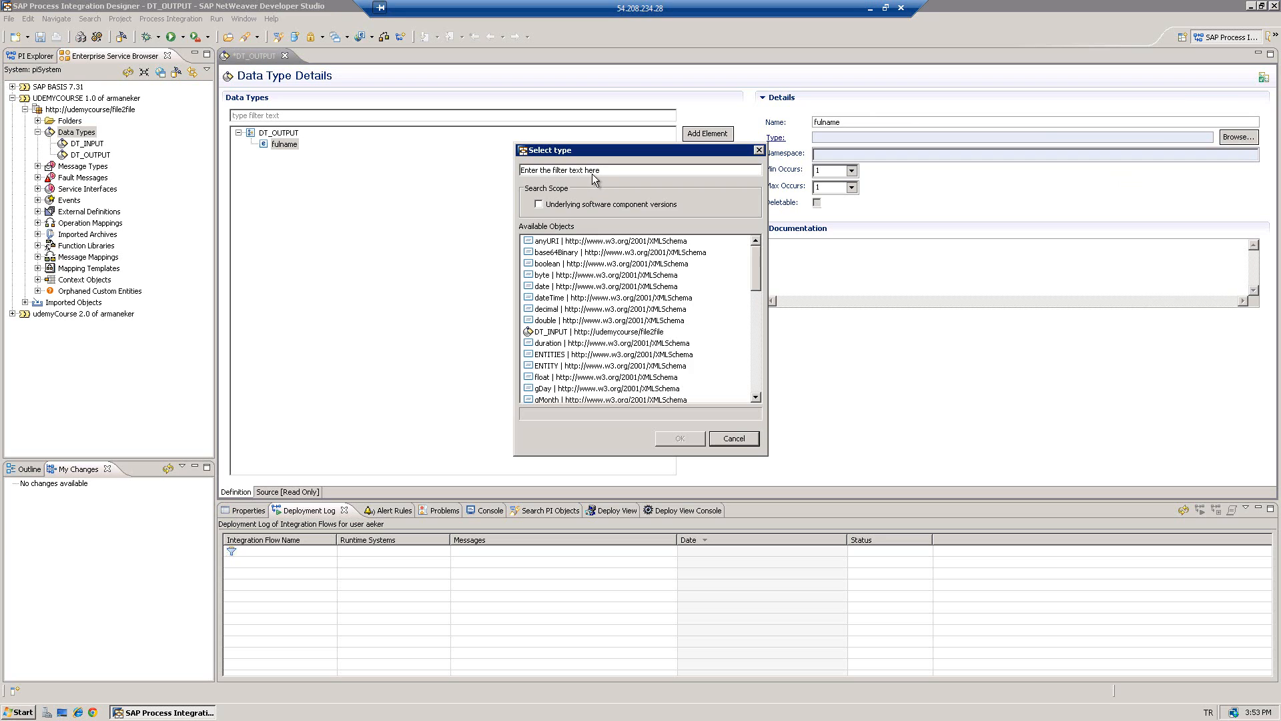
{"action": "type", "text": "string"}
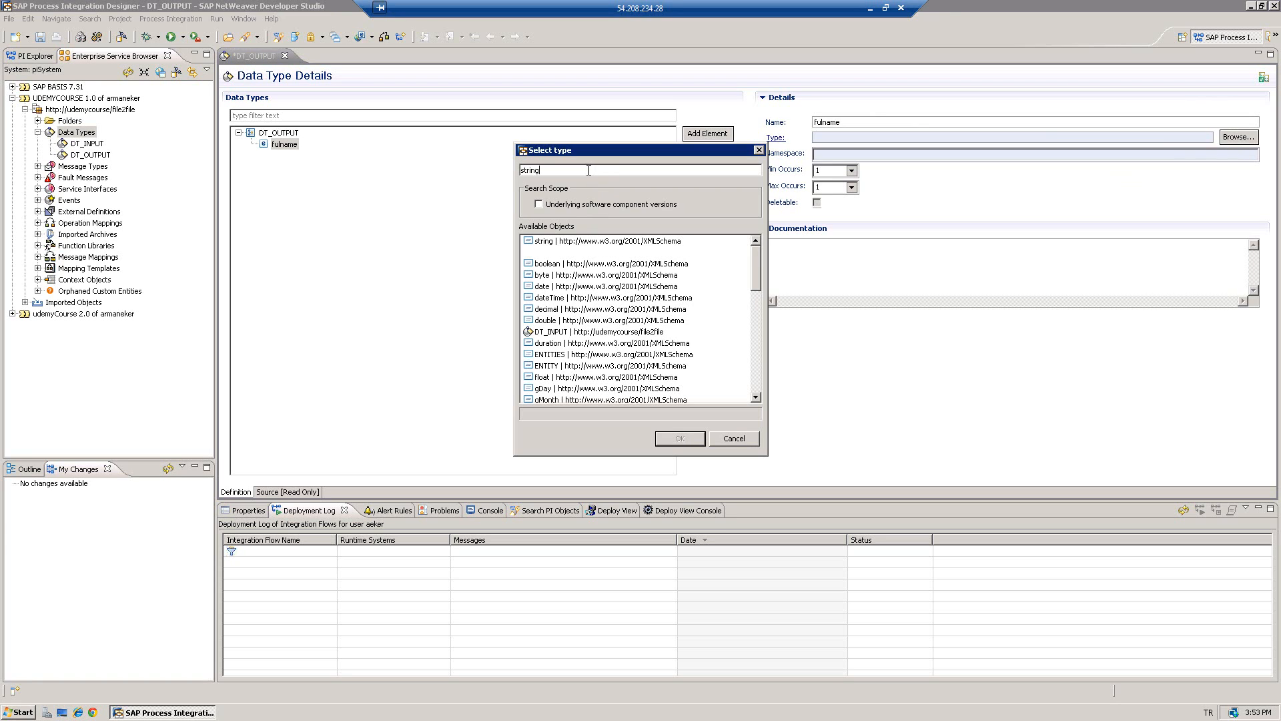
{"action": "left_click", "coordinate": [563, 242]}
{"action": "left_click", "coordinate": [679, 439]}
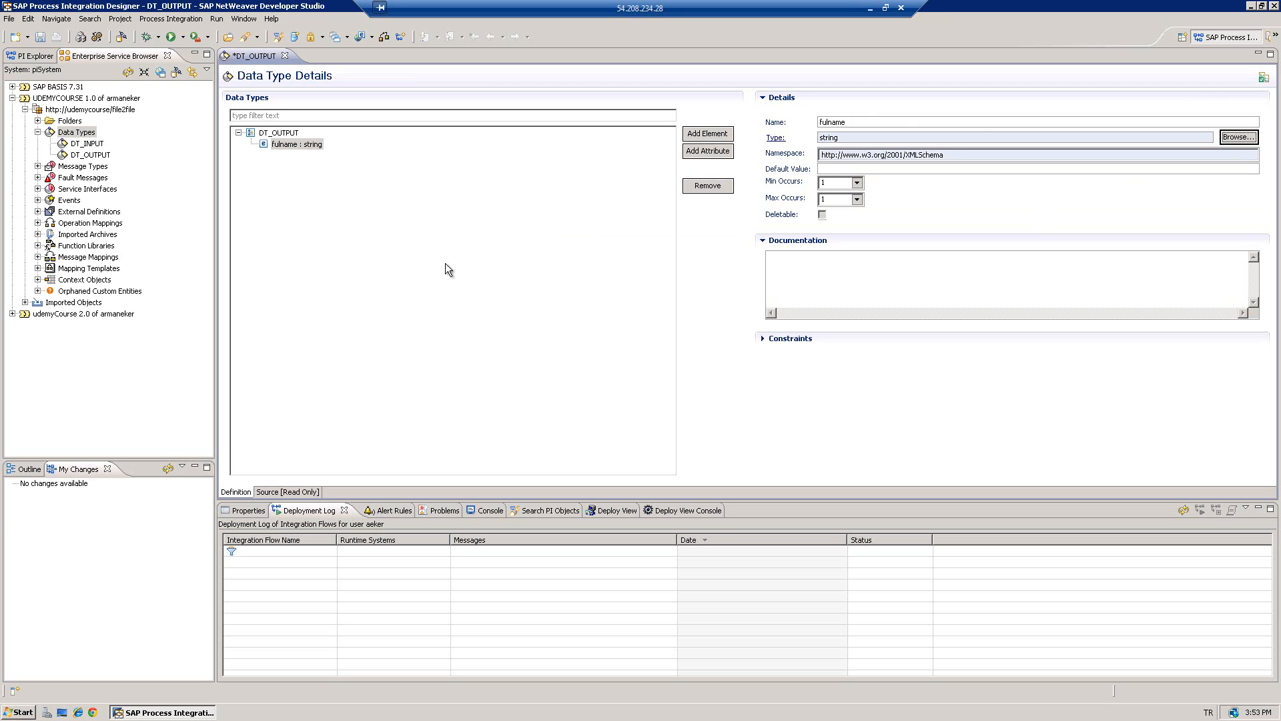
{"action": "key", "text": "ctrl+s"}
- Create message type MT_INPUT based on data type DT_INPUT
{"action": "left_click", "coordinate": [281, 55]}
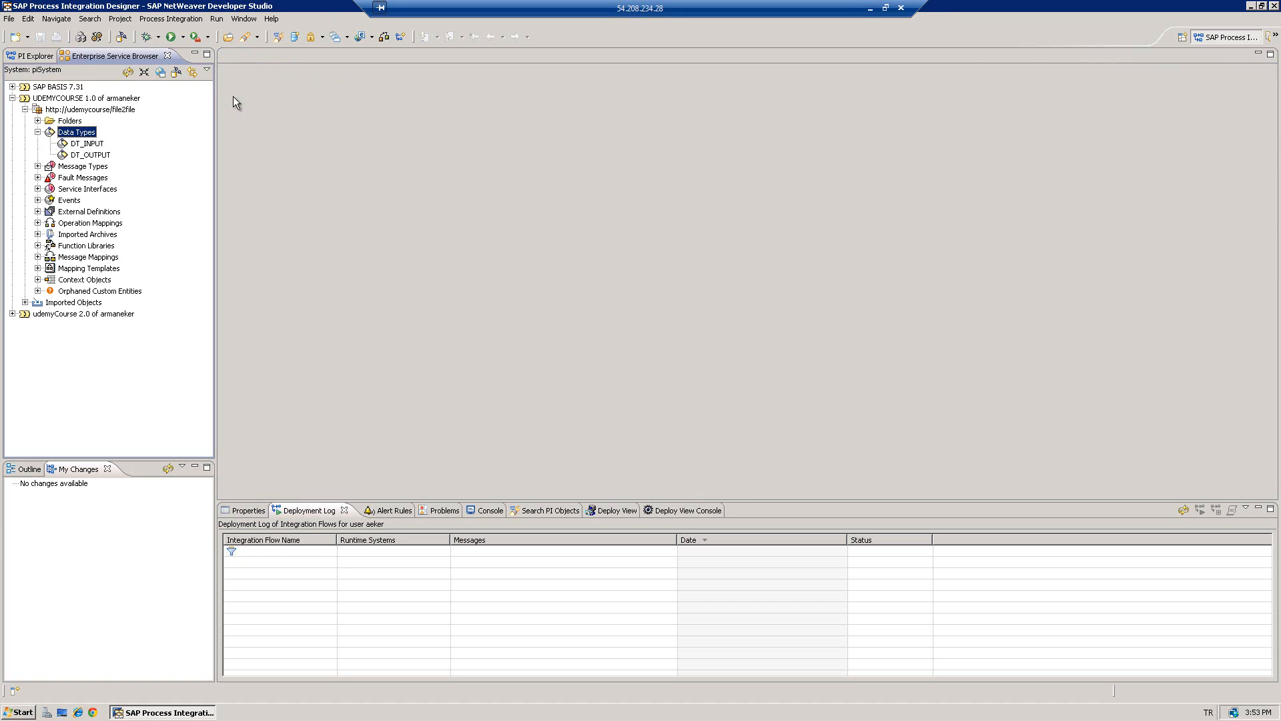
{"action": "left_click", "coordinate": [37, 132]}
{"action": "right_click", "coordinate": [75, 144]}
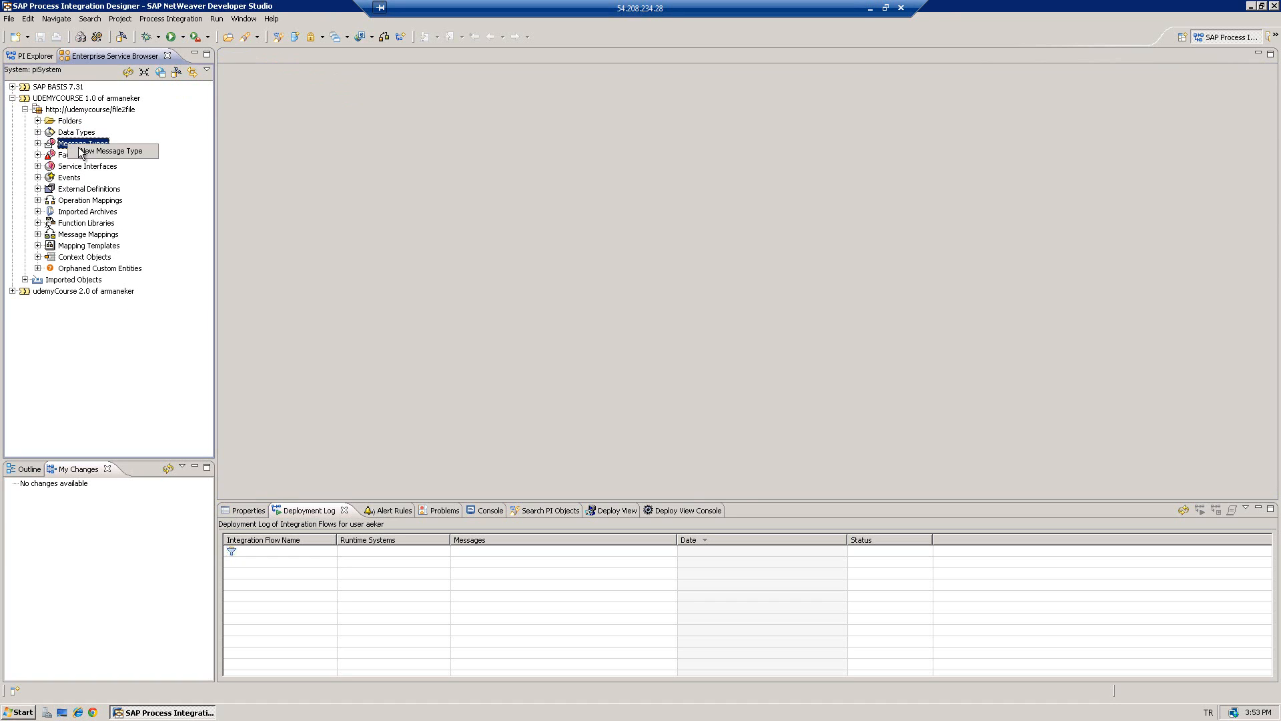
{"action": "left_click", "coordinate": [82, 153]}
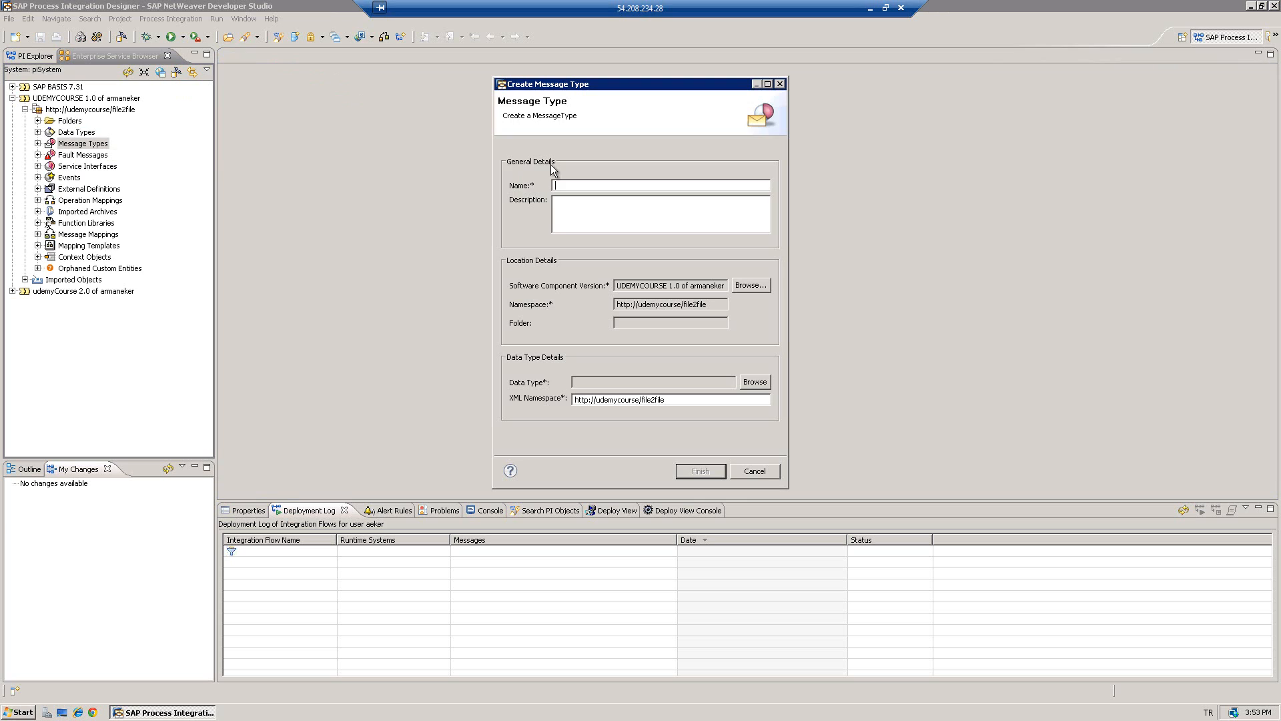
{"action": "type", "text": "MTINPUT"}
{"action": "key", "text": "BackSpace"}
{"action": "key", "text": "BackSpace"}
{"action": "key", "text": "BackSpace"}
{"action": "type", "text": "_INPUT"}
{"action": "left_click", "coordinate": [756, 384]}
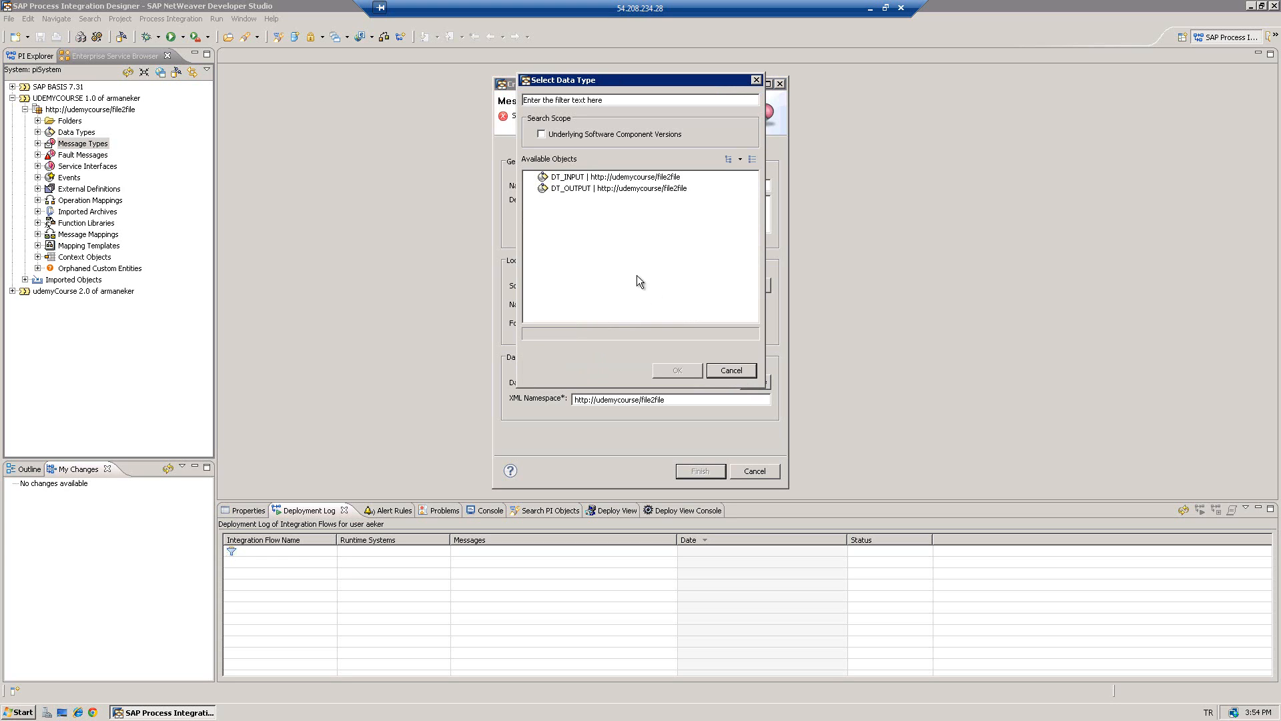
{"action": "left_click", "coordinate": [579, 178]}
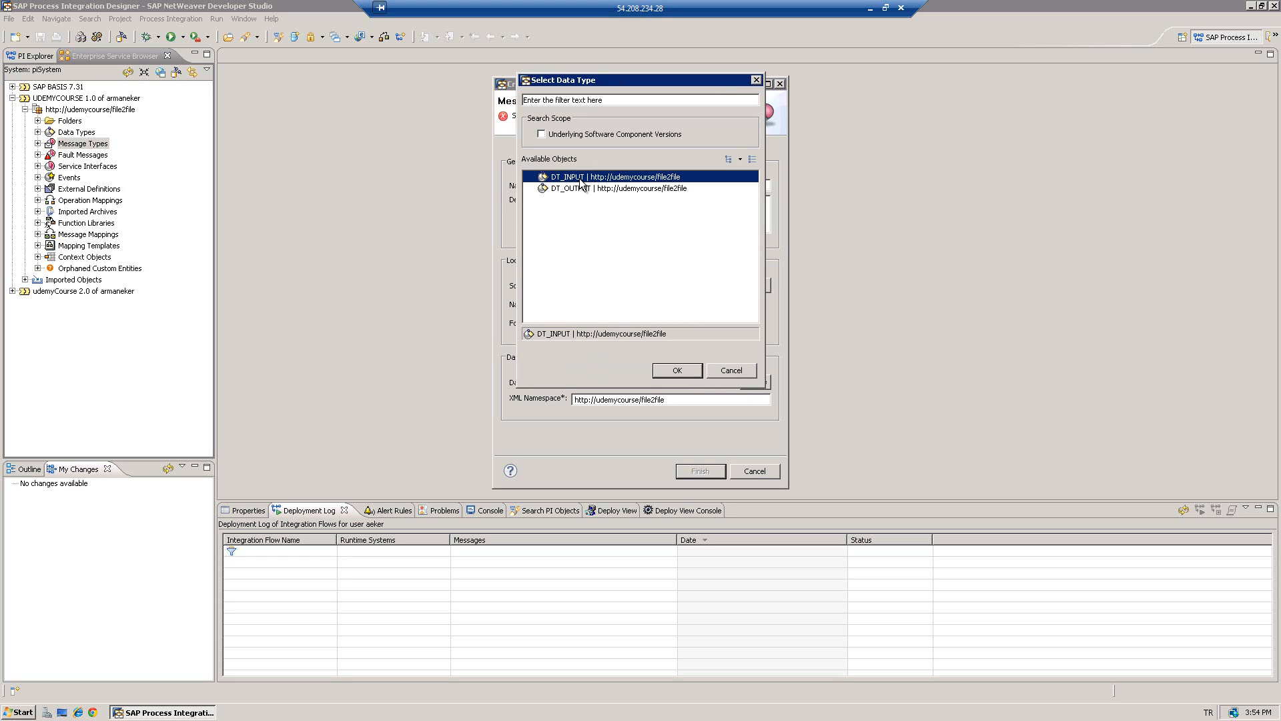
{"action": "left_click", "coordinate": [678, 368]}
{"action": "left_click", "coordinate": [696, 474]}
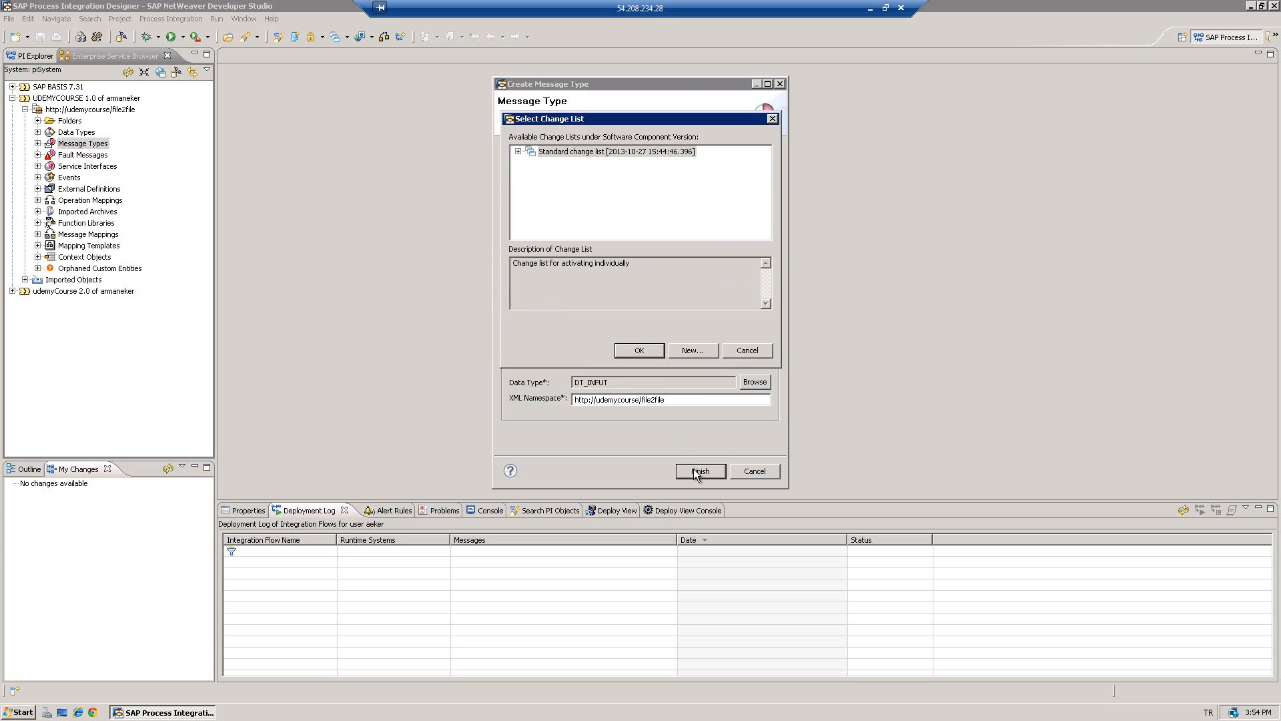
{"action": "left_click", "coordinate": [648, 351]}
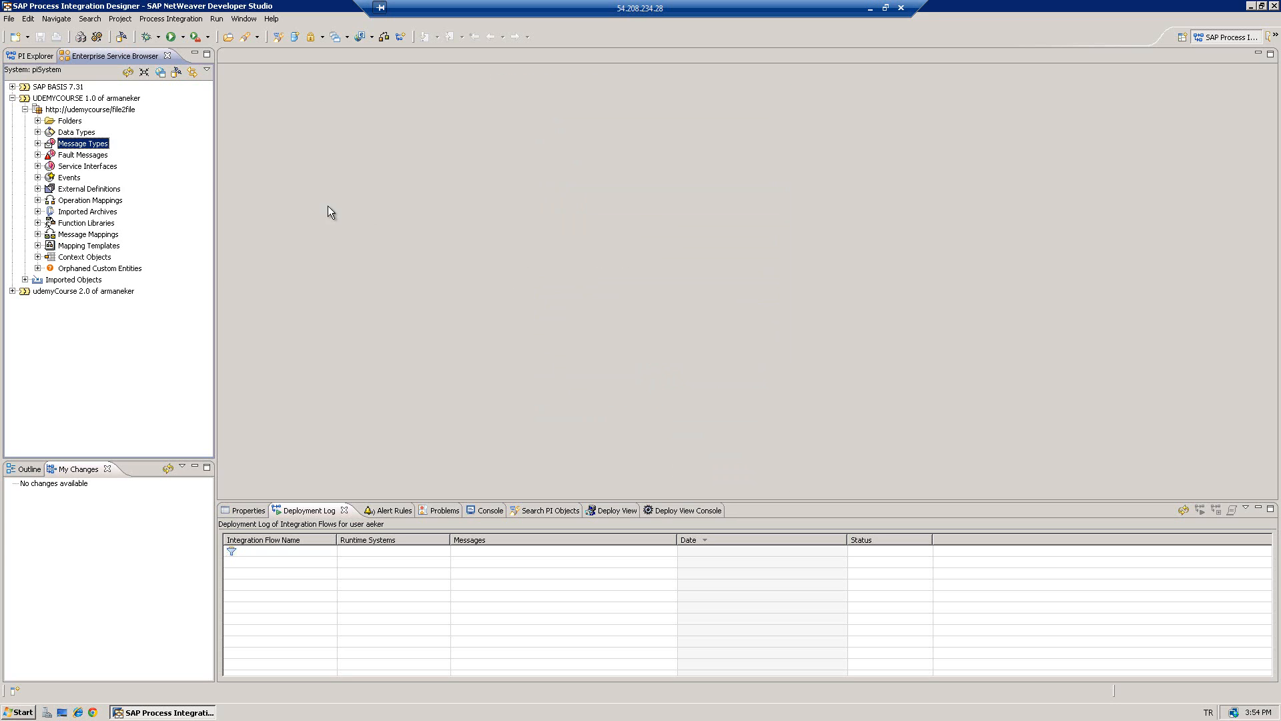
- Create message type MT_OUTPUT based on data type DT_OUTPUT
{"action": "double_click", "coordinate": [75, 146]}
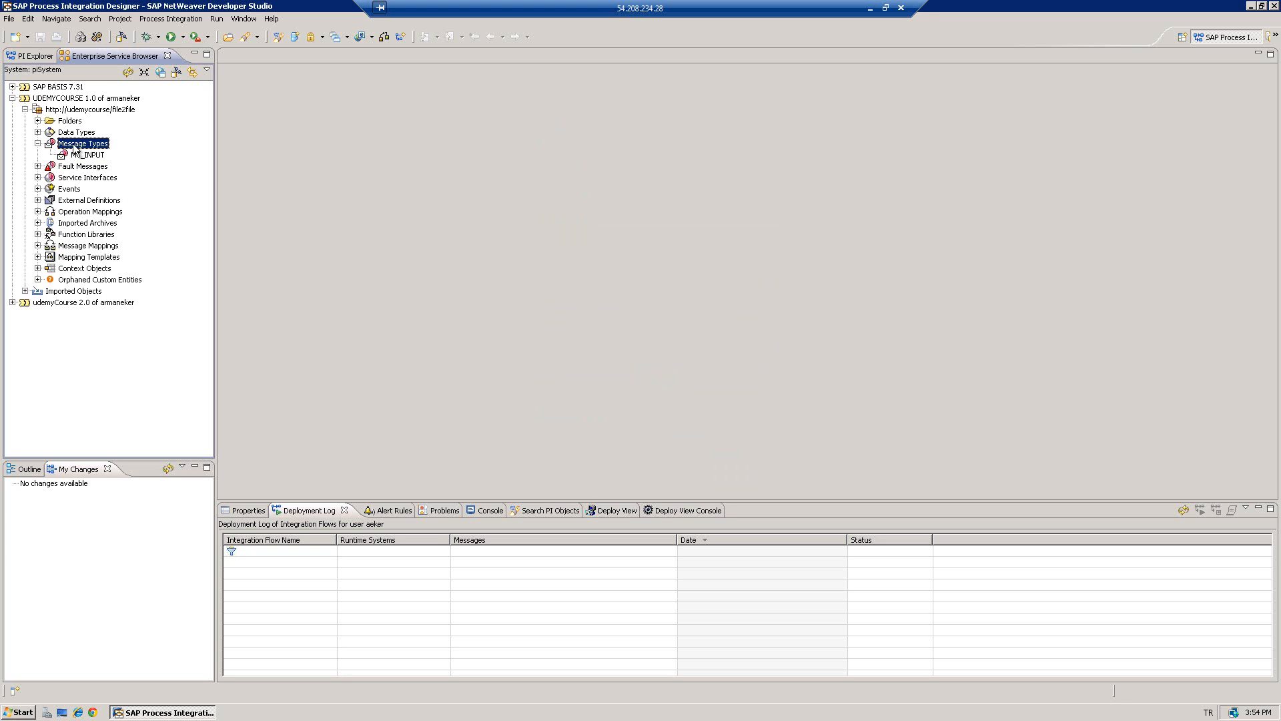
{"action": "right_click", "coordinate": [75, 148]}
{"action": "left_click", "coordinate": [94, 157]}
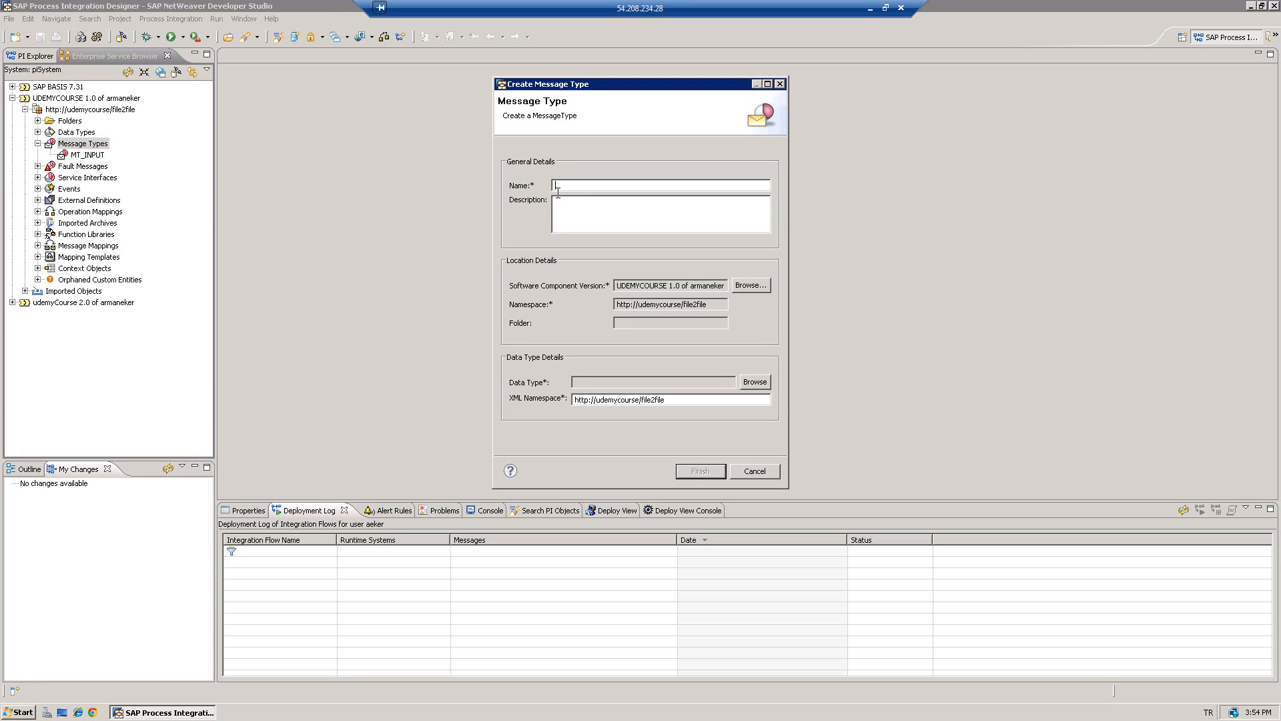
{"action": "type", "text": "MT_OUPUTT"}
{"action": "left_click", "coordinate": [755, 382]}
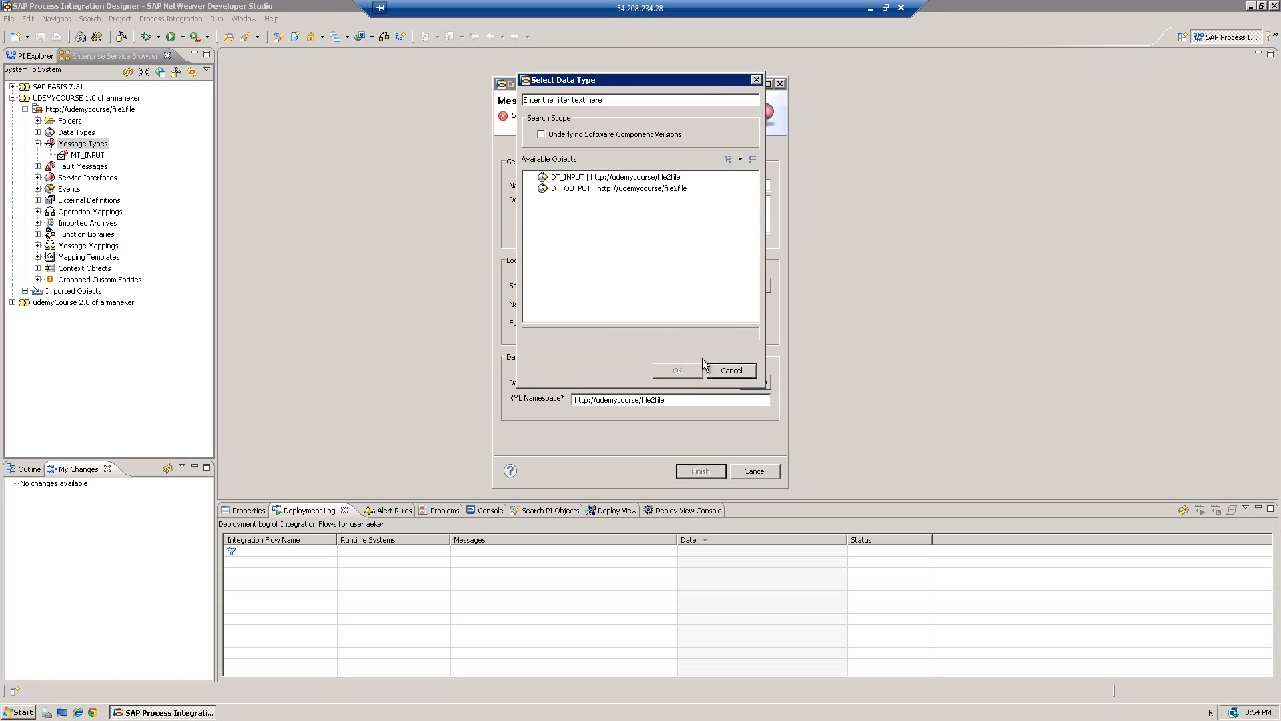
{"action": "left_click", "coordinate": [571, 189]}
{"action": "left_click", "coordinate": [697, 370]}
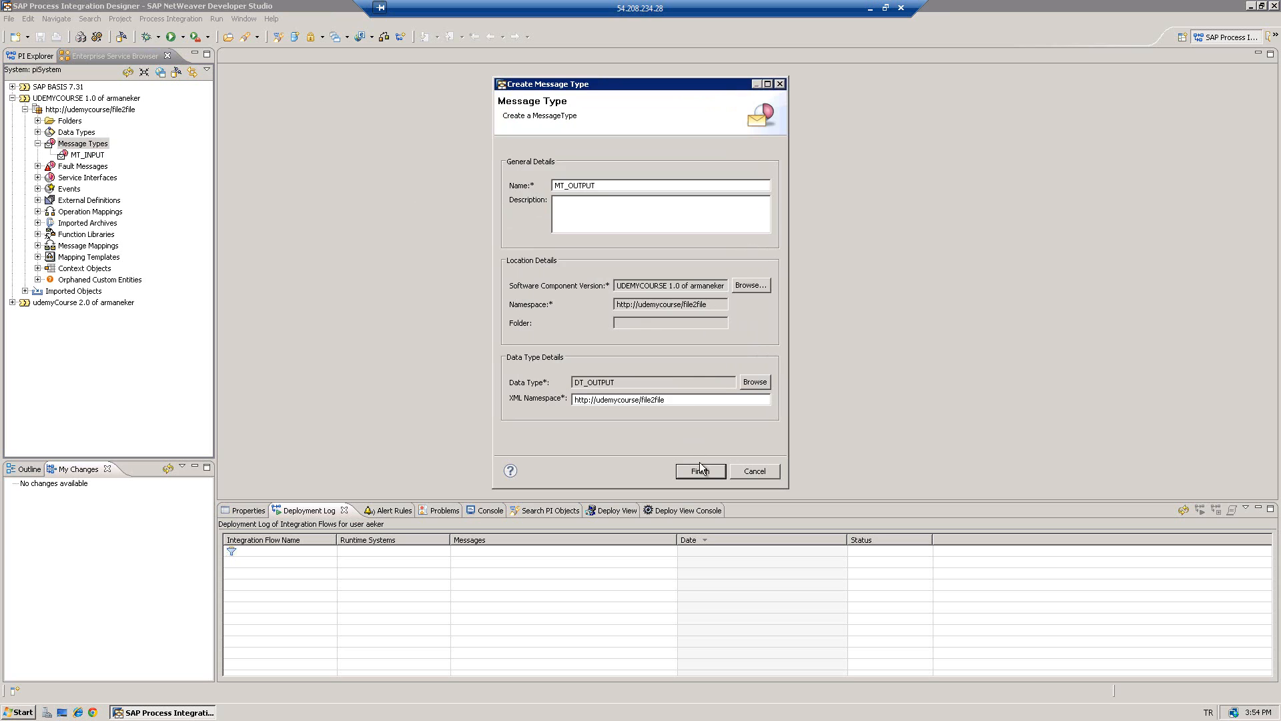
{"action": "left_click", "coordinate": [700, 471]}
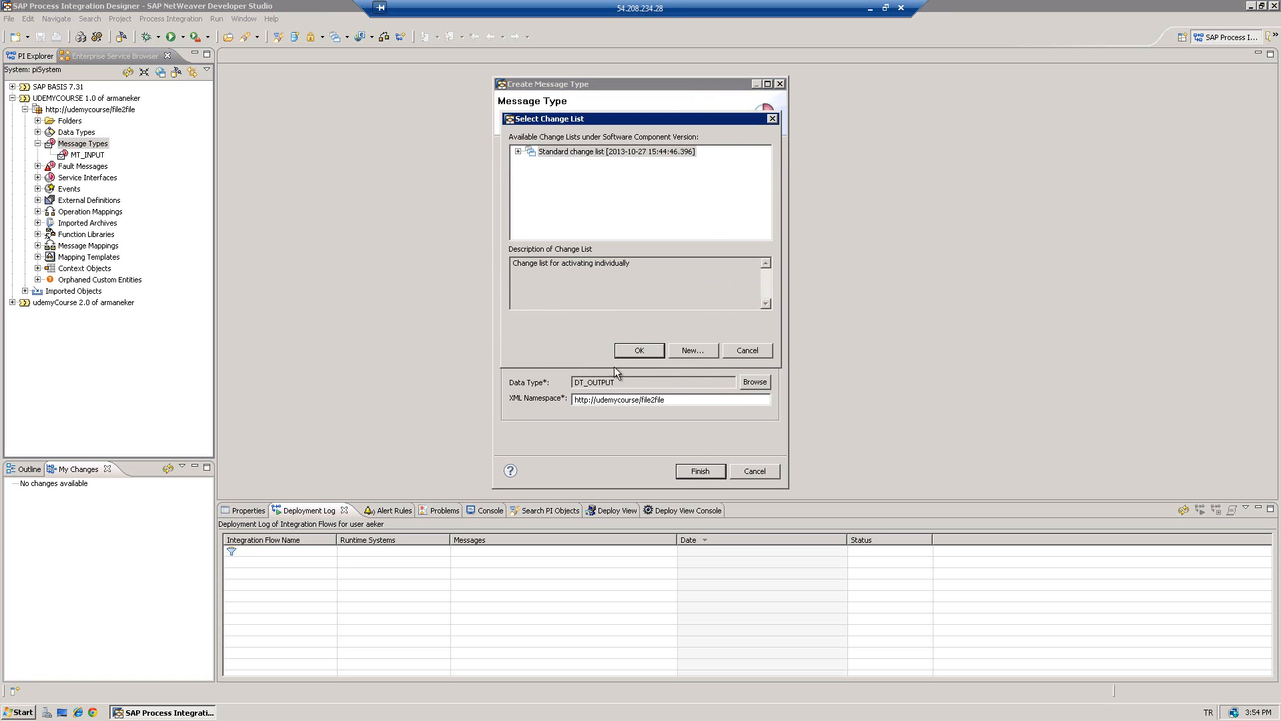
{"action": "left_click", "coordinate": [632, 351]}
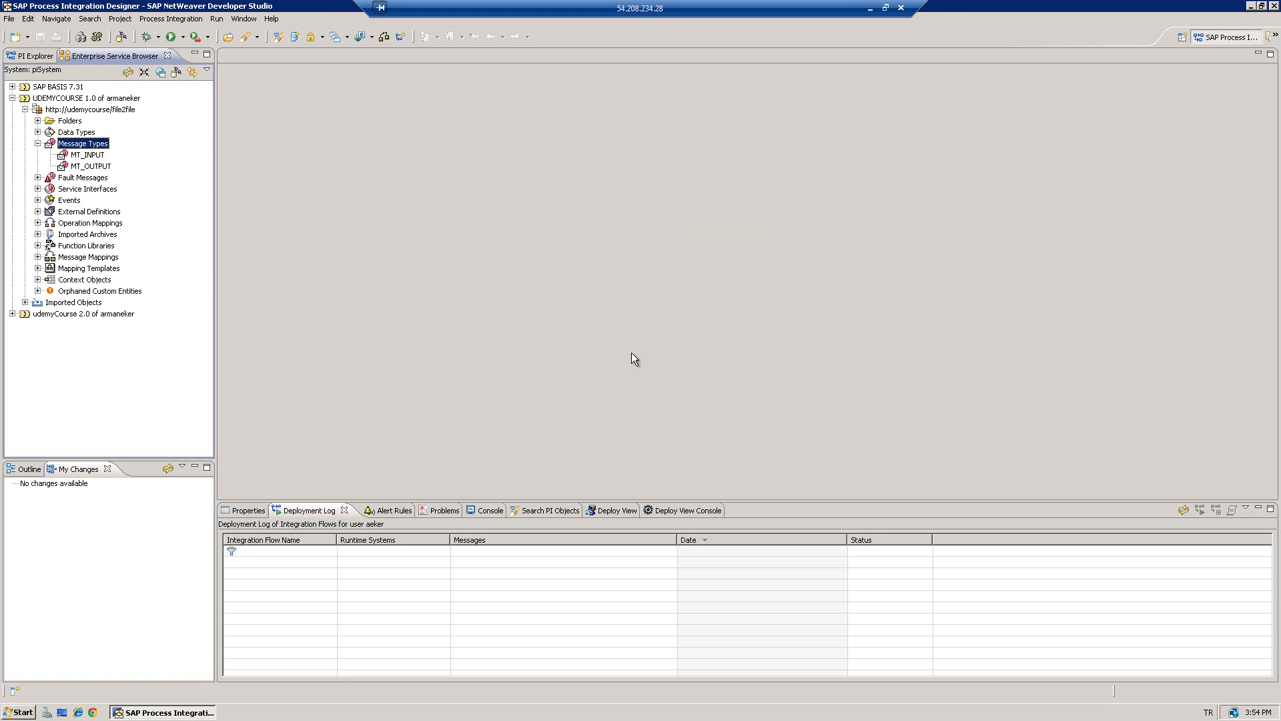
- Open MT_INPUT and review its WSDL source defining element MT_INPUT of type DT_INPUT
{"action": "double_click", "coordinate": [90, 155]}
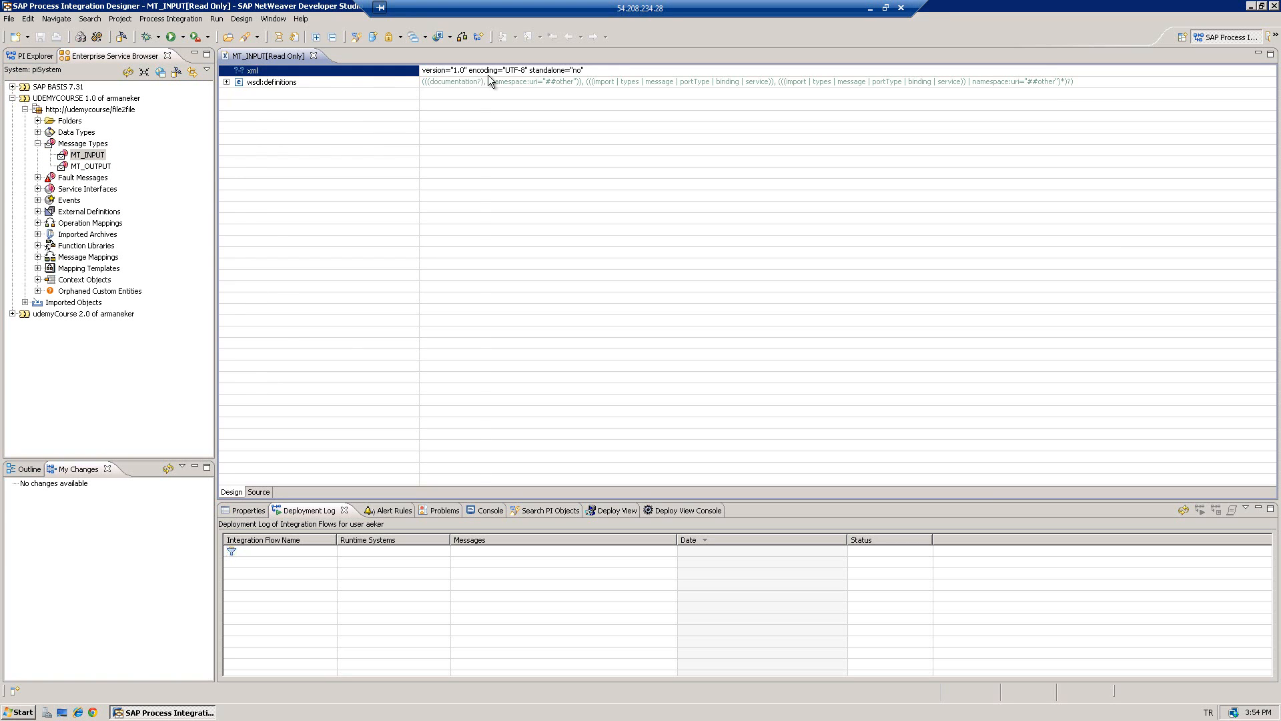
{"action": "left_click", "coordinate": [260, 494]}
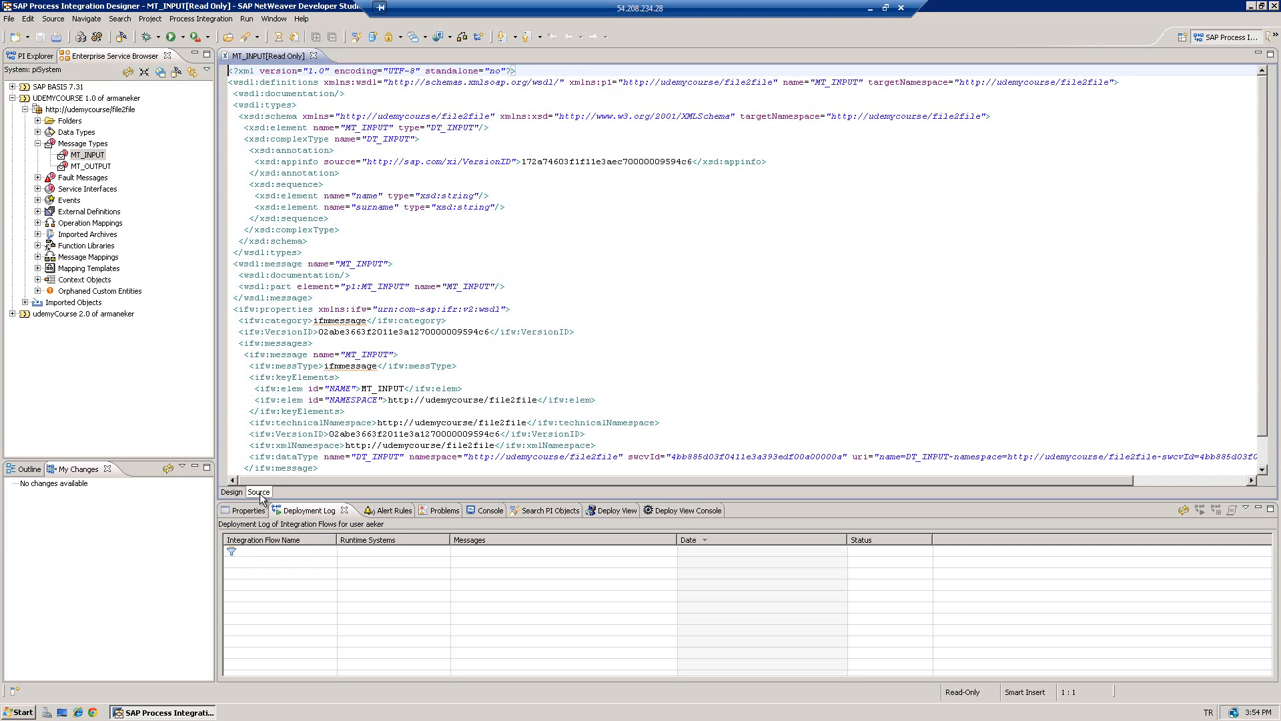
{"action": "scroll", "coordinate": [358, 175], "scroll_direction": "down", "scroll_amount": 1}
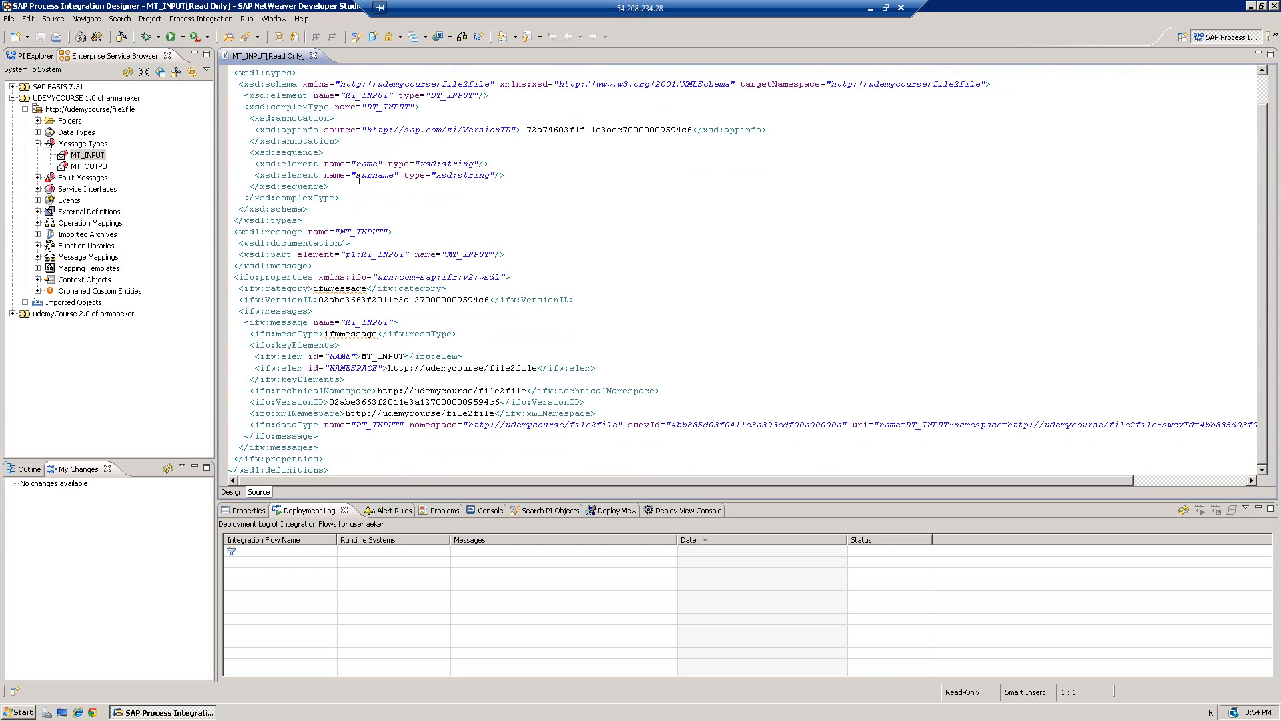
{"action": "scroll", "coordinate": [359, 181], "scroll_direction": "up", "scroll_amount": 1}
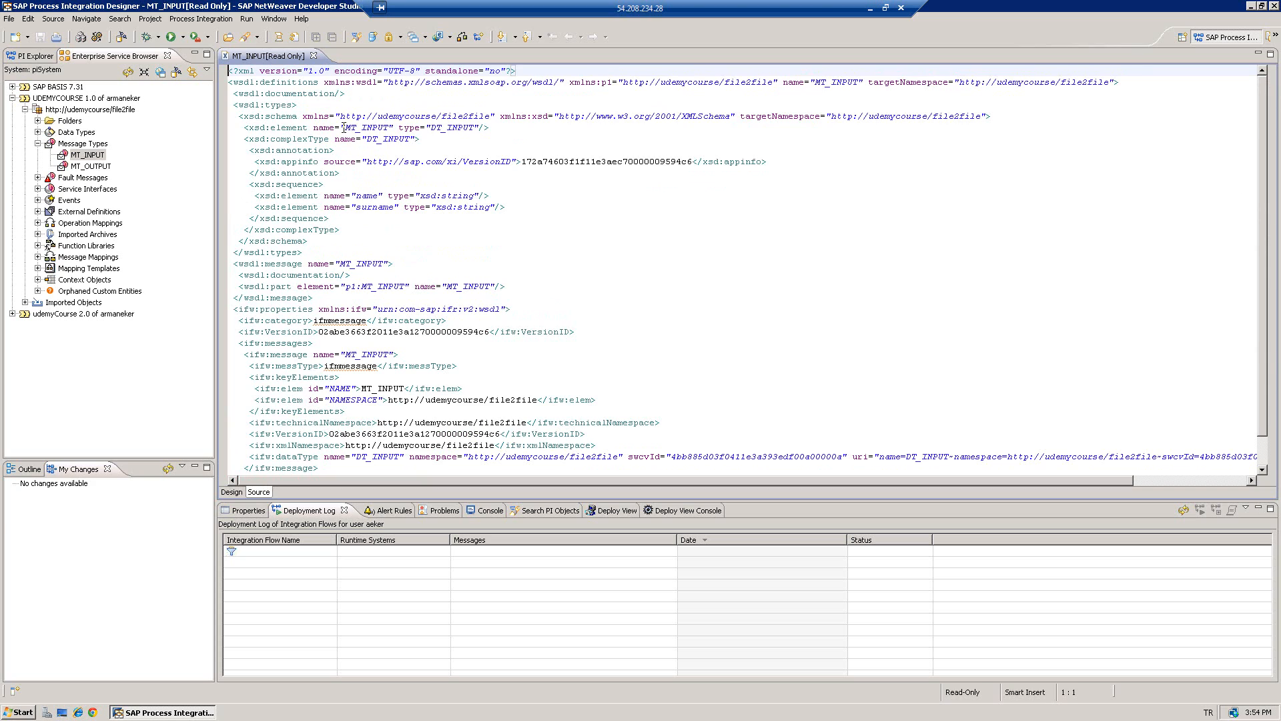
{"action": "left_click_drag", "start_coordinate": [345, 128], "coordinate": [389, 128]}
{"action": "left_click", "coordinate": [383, 127]}
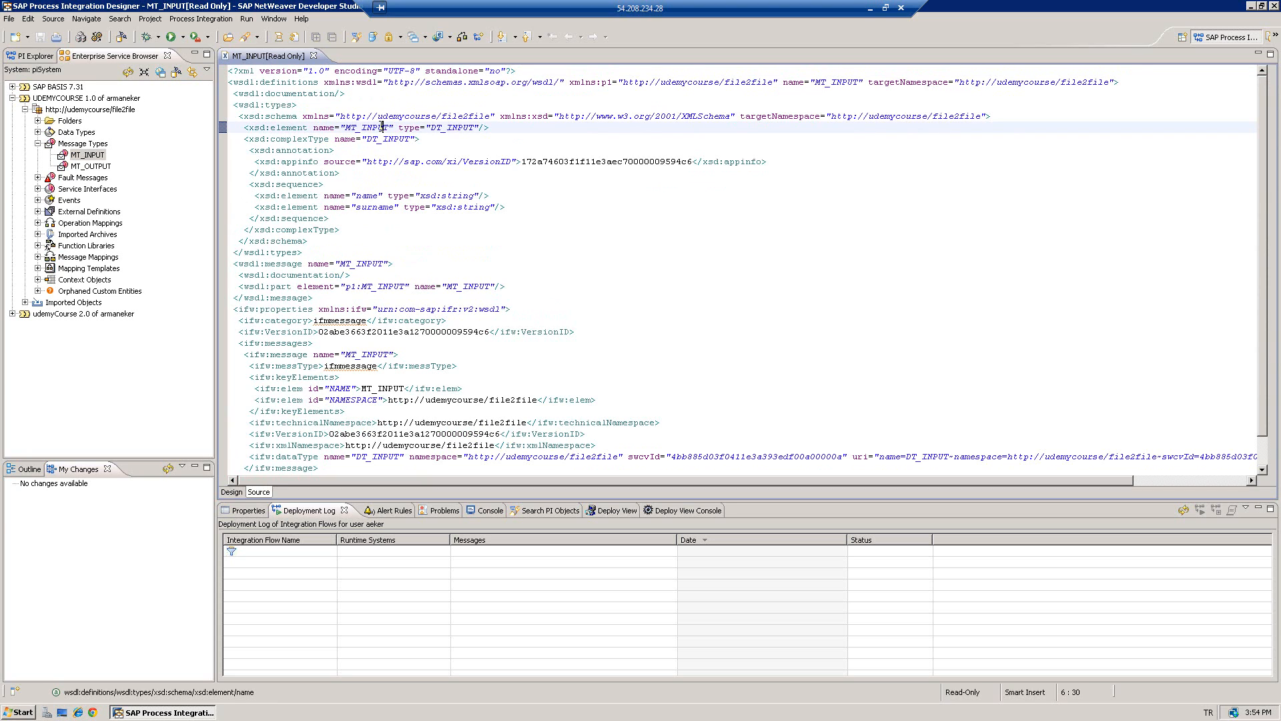
{"action": "left_click", "coordinate": [38, 144]}
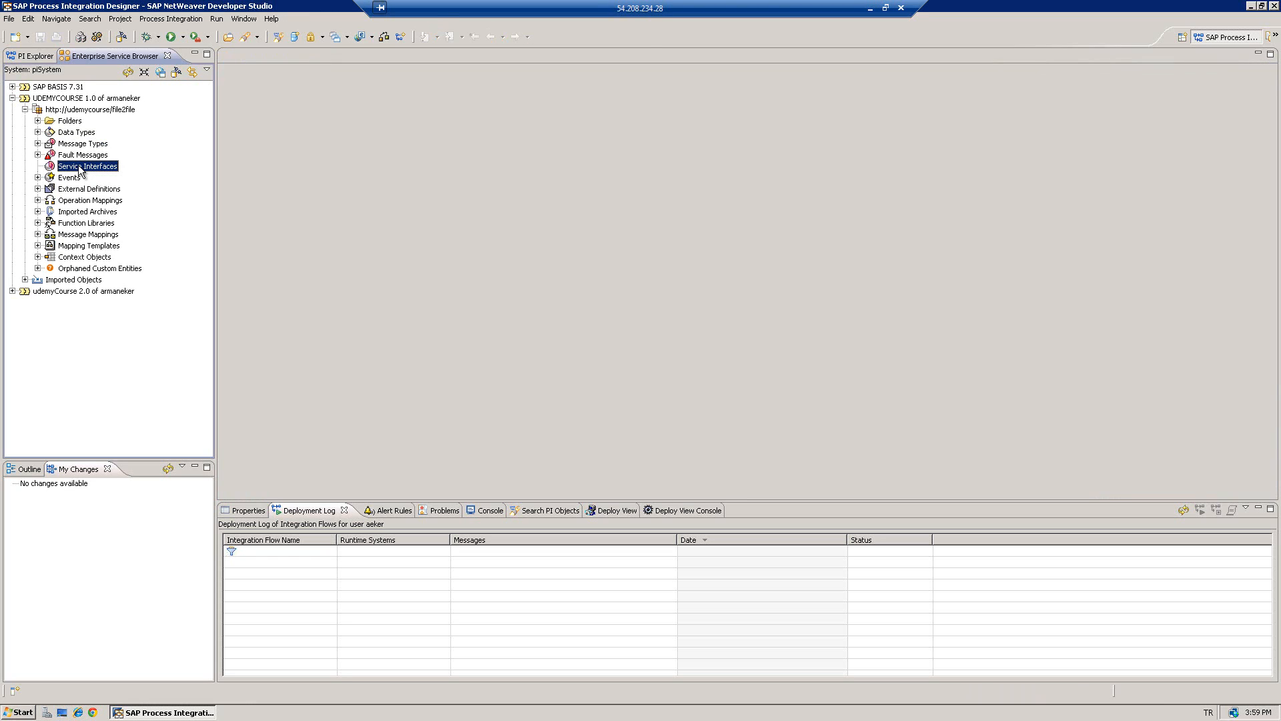
- Create a new service interface named SI_INPUT and accept the standard change list
{"action": "double_click", "coordinate": [99, 171]}
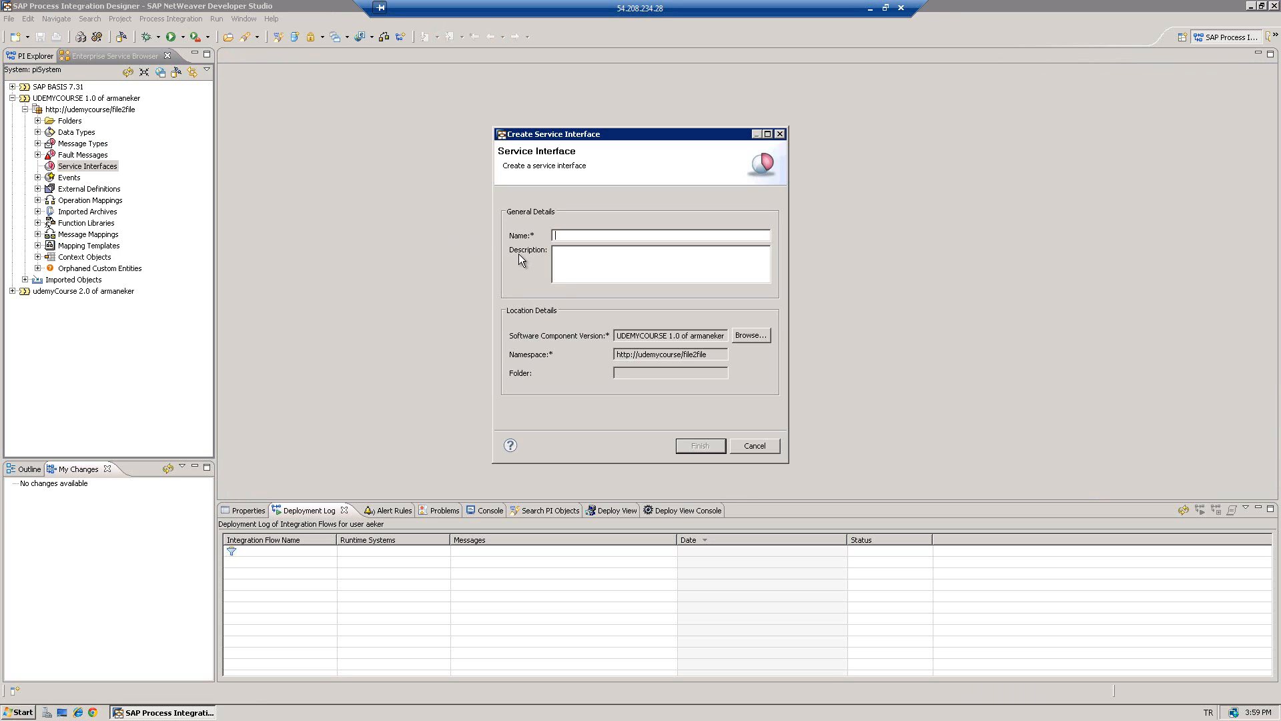
{"action": "type", "text": "SI_INPUT"}
{"action": "left_click", "coordinate": [686, 444]}
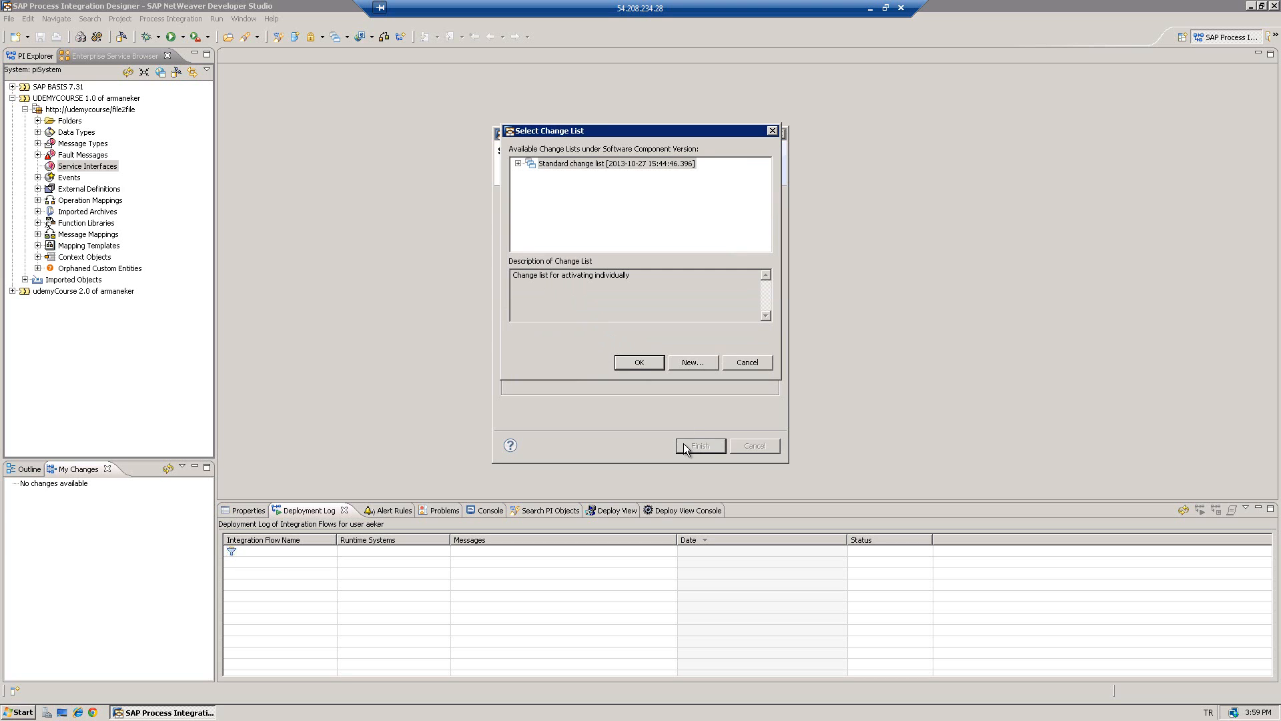
{"action": "left_click", "coordinate": [645, 361]}
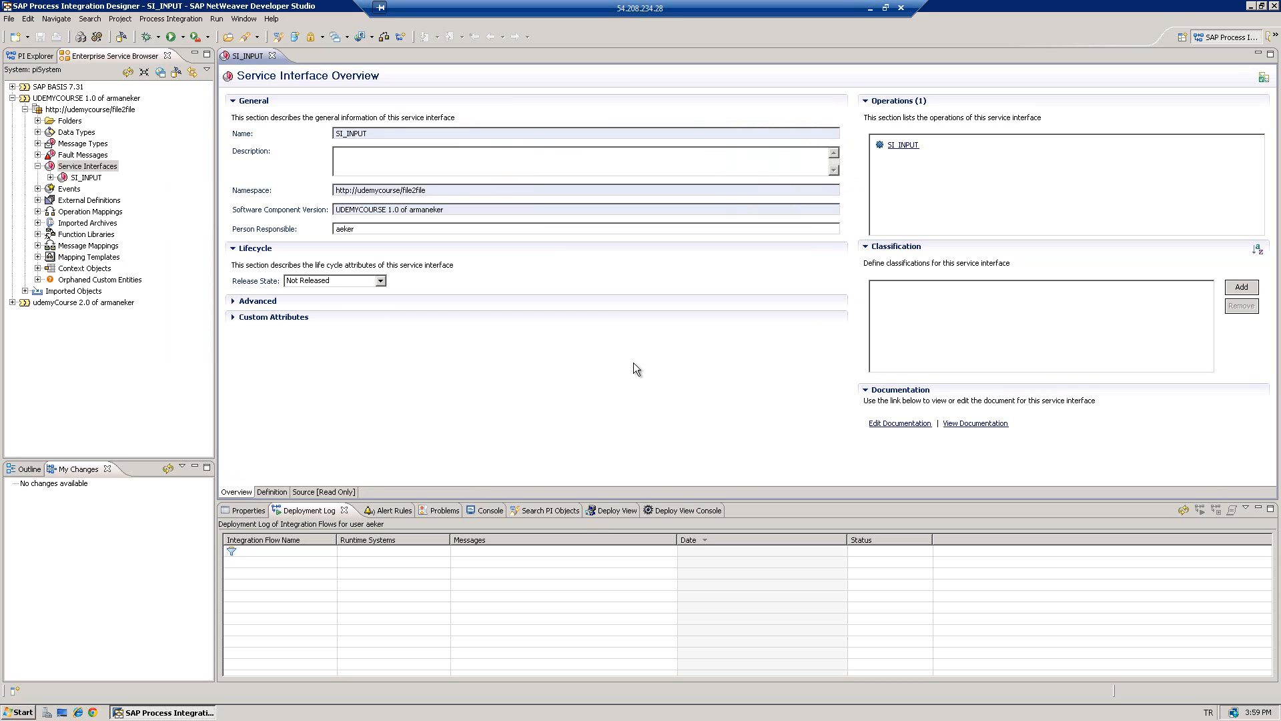
- Change SI_INPUT's category to Outbound, then select its SI_INPUT operation on the Definition page
{"action": "left_click", "coordinate": [232, 301]}
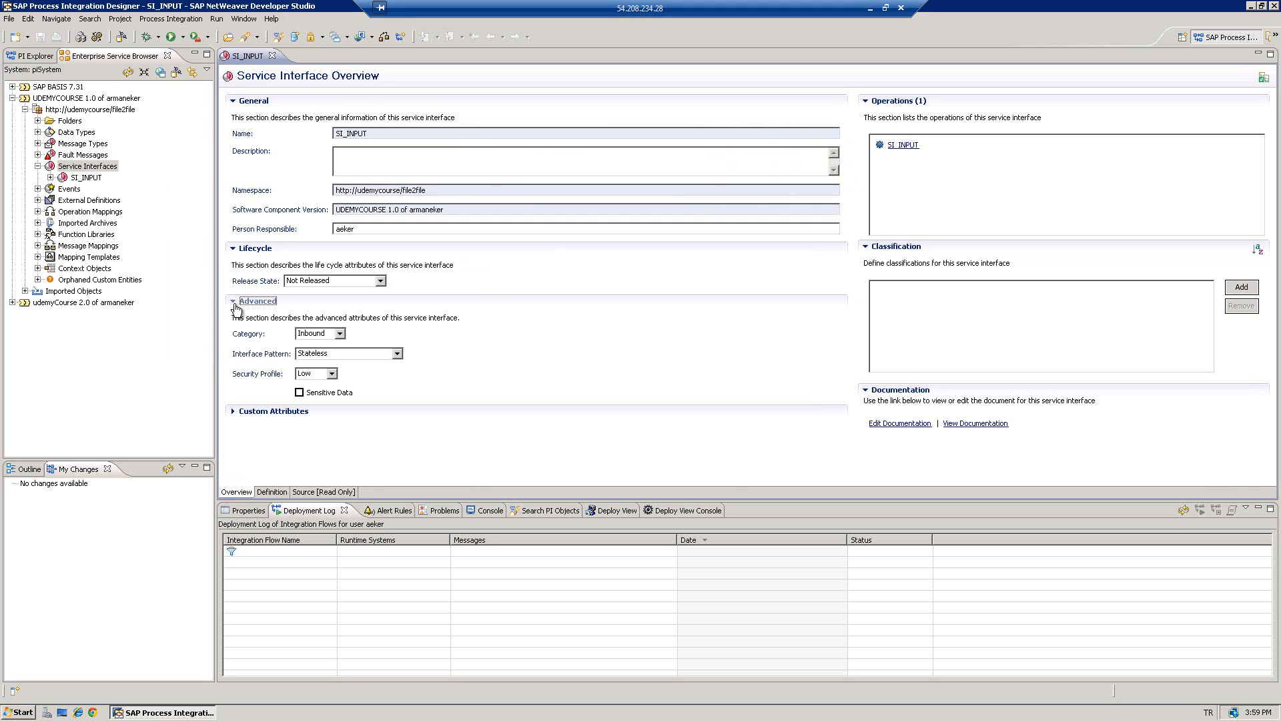
{"action": "left_click", "coordinate": [339, 333]}
{"action": "left_click", "coordinate": [312, 345]}
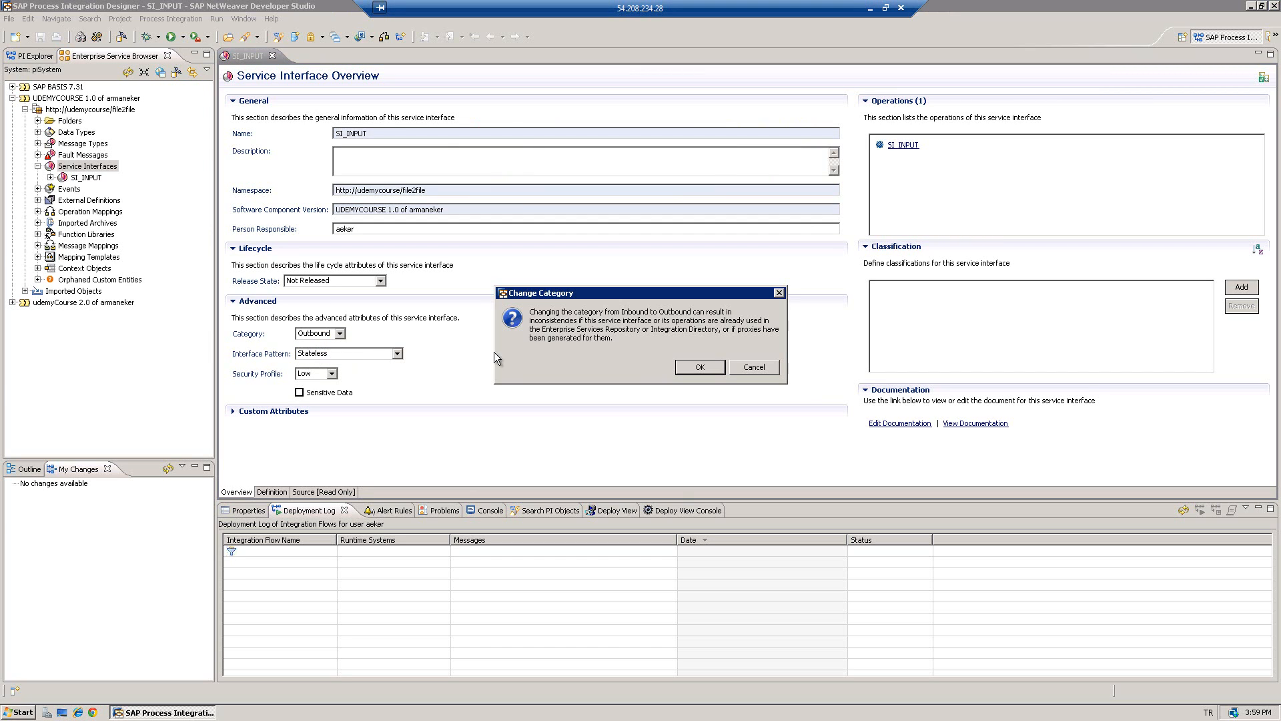
{"action": "left_click", "coordinate": [699, 366]}
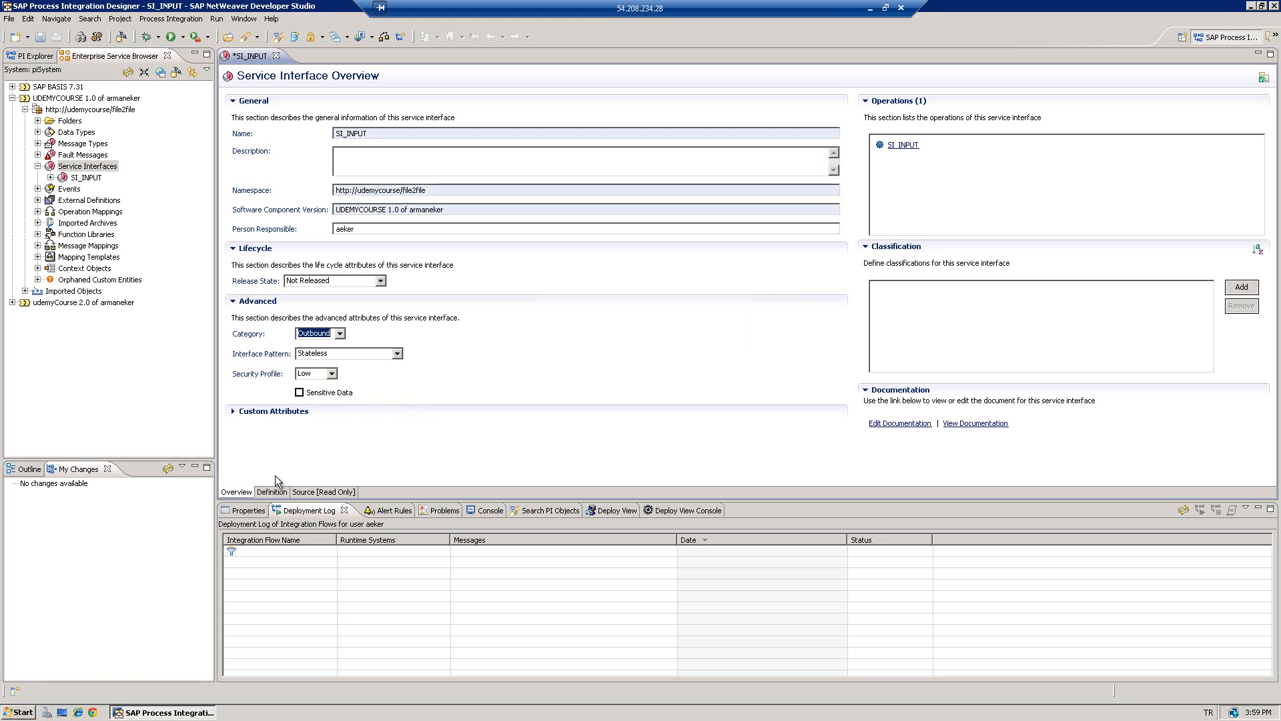
{"action": "left_click", "coordinate": [272, 492]}
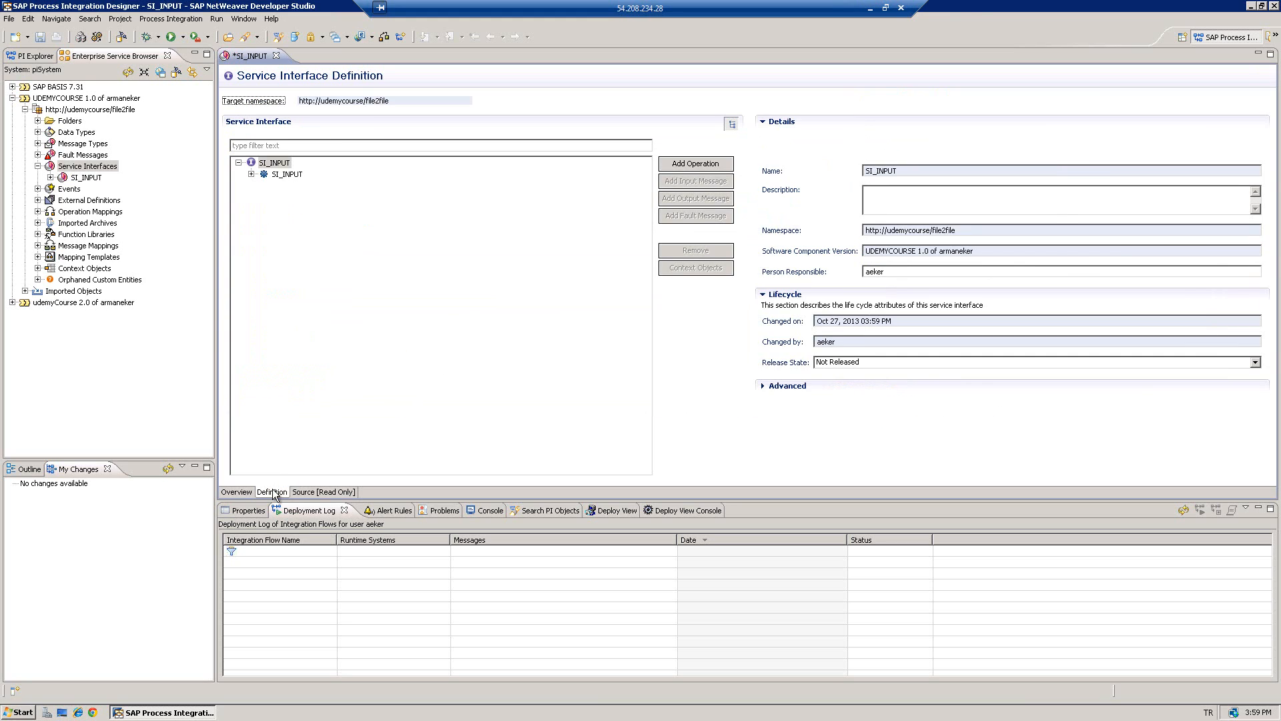
{"action": "left_click", "coordinate": [286, 174]}
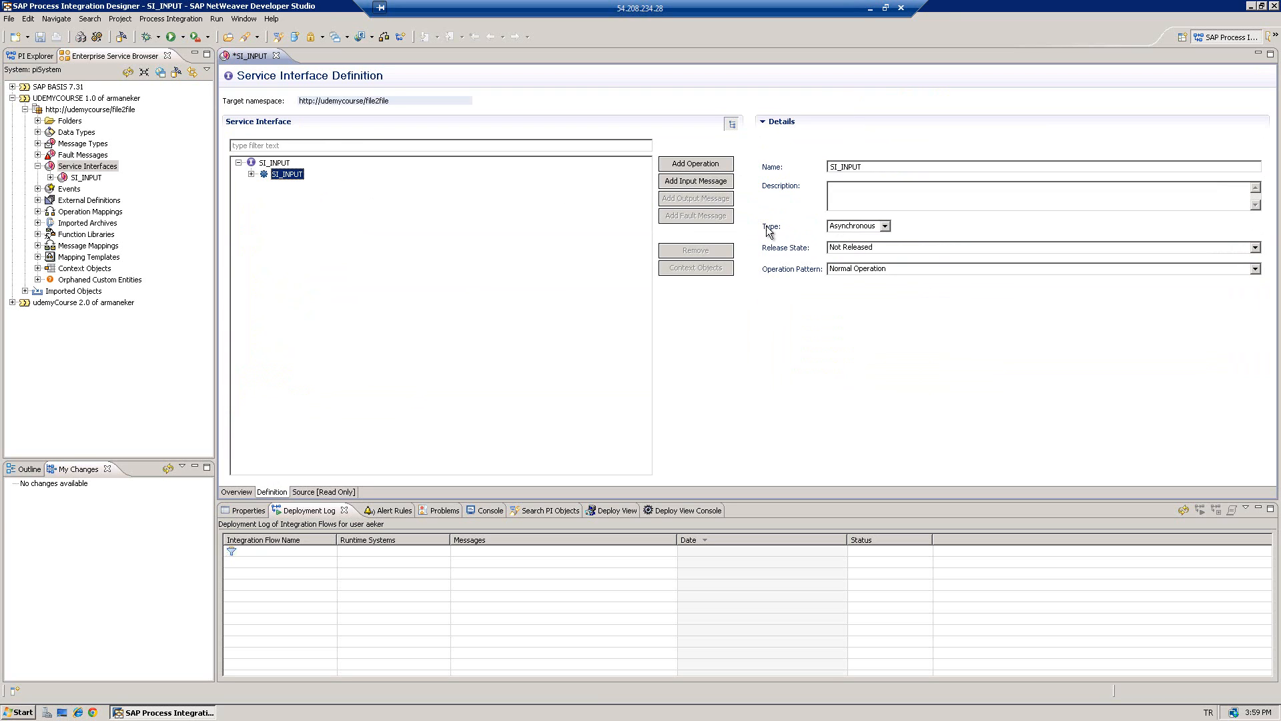
- Keep the operation Asynchronous, assign MT_INPUT (under DT_INPUT) as its input message, and save SI_INPUT
{"action": "left_click", "coordinate": [886, 227]}
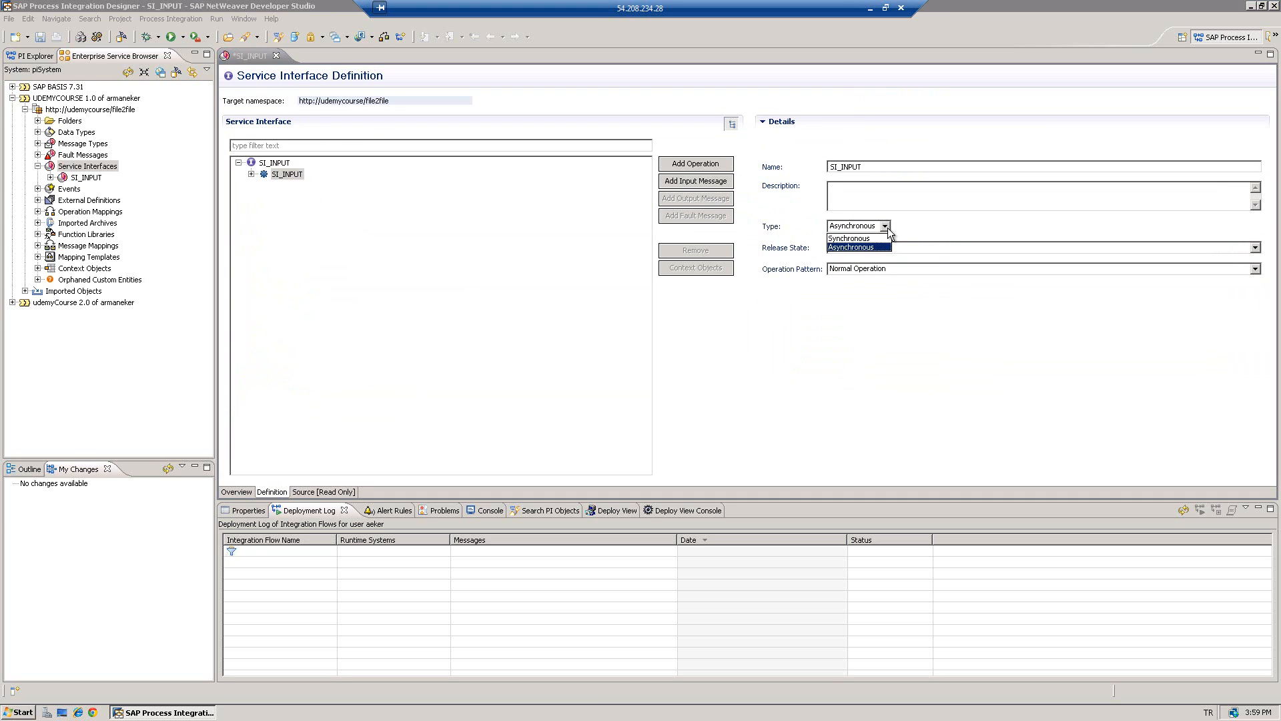
{"action": "left_click", "coordinate": [859, 248]}
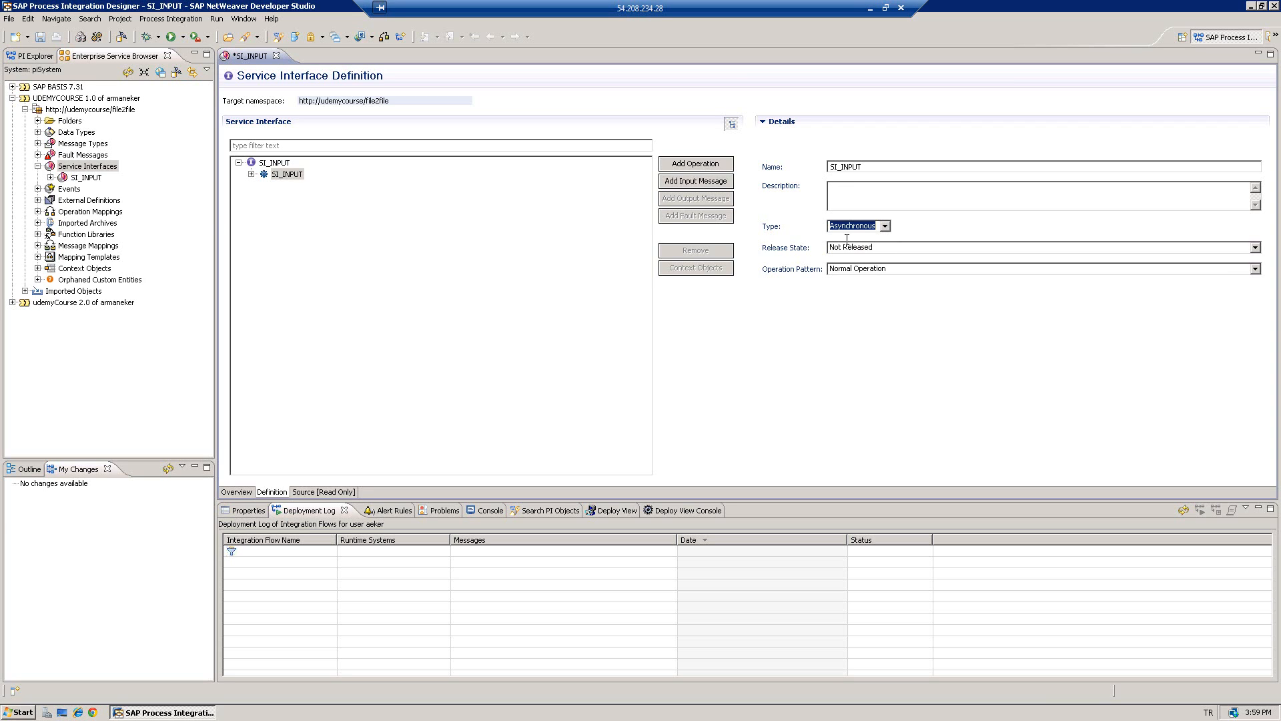
{"action": "left_click", "coordinate": [686, 180]}
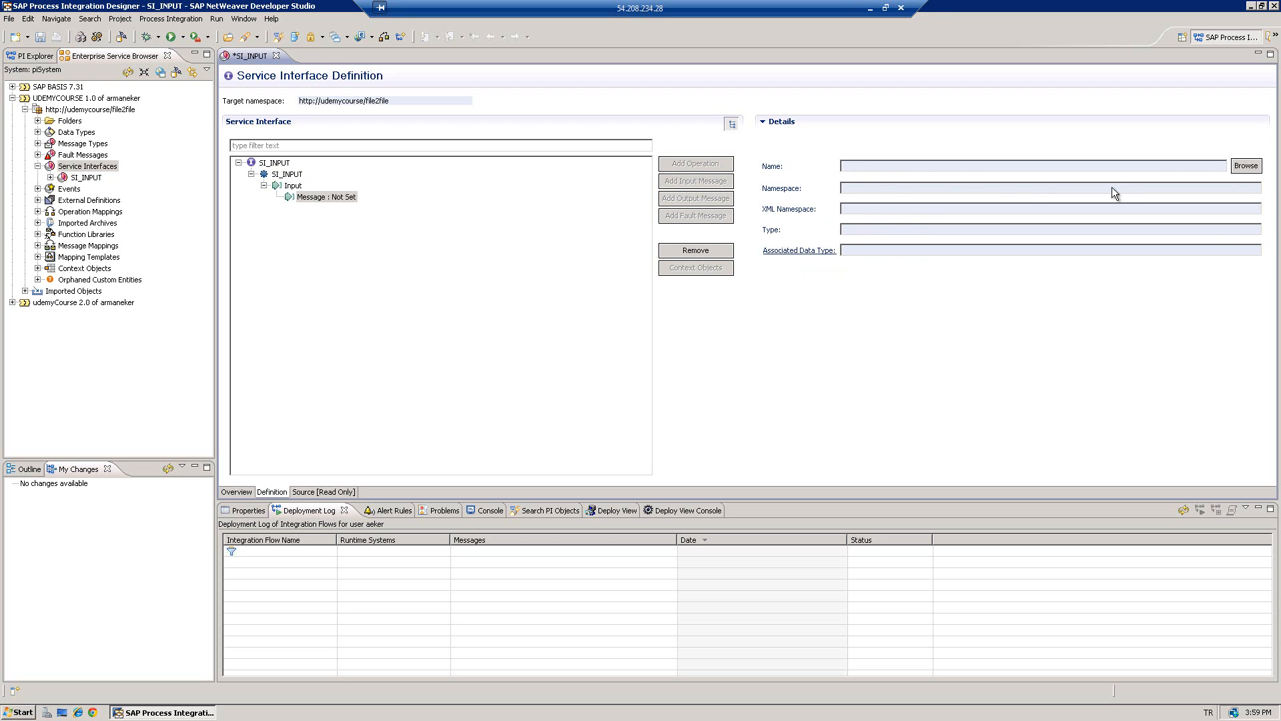
{"action": "left_click", "coordinate": [1246, 166]}
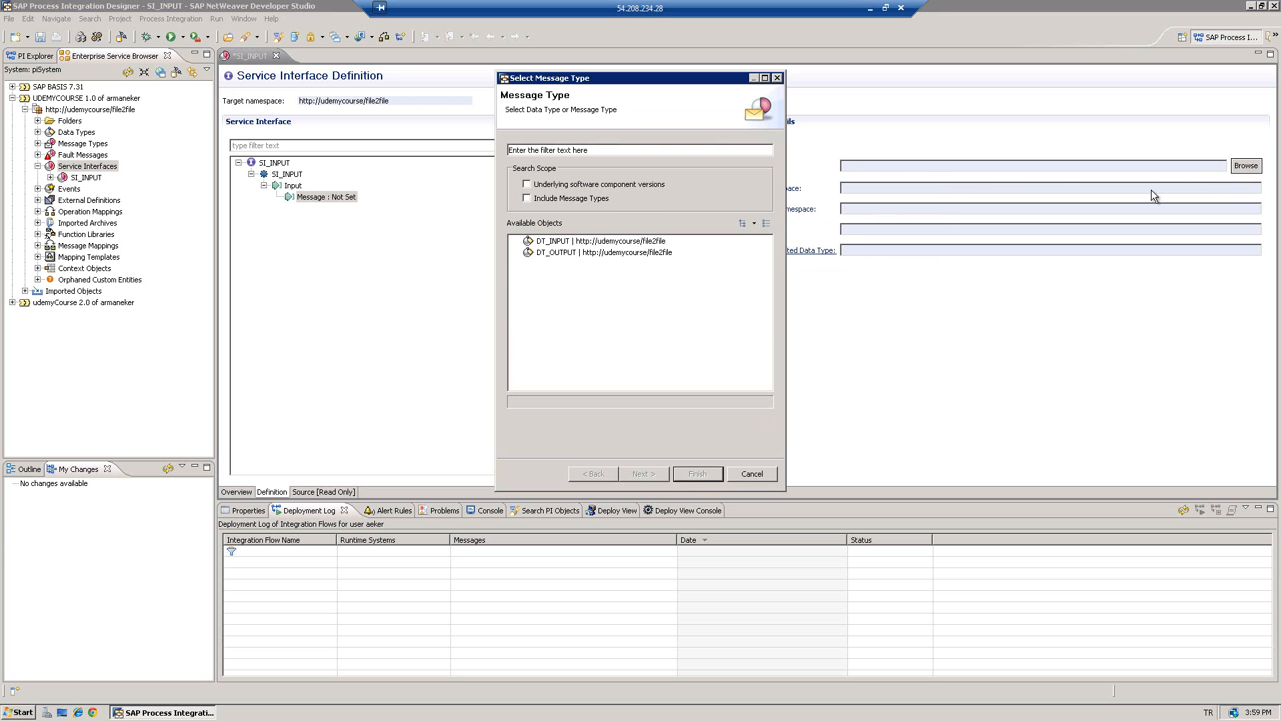
{"action": "double_click", "coordinate": [548, 242]}
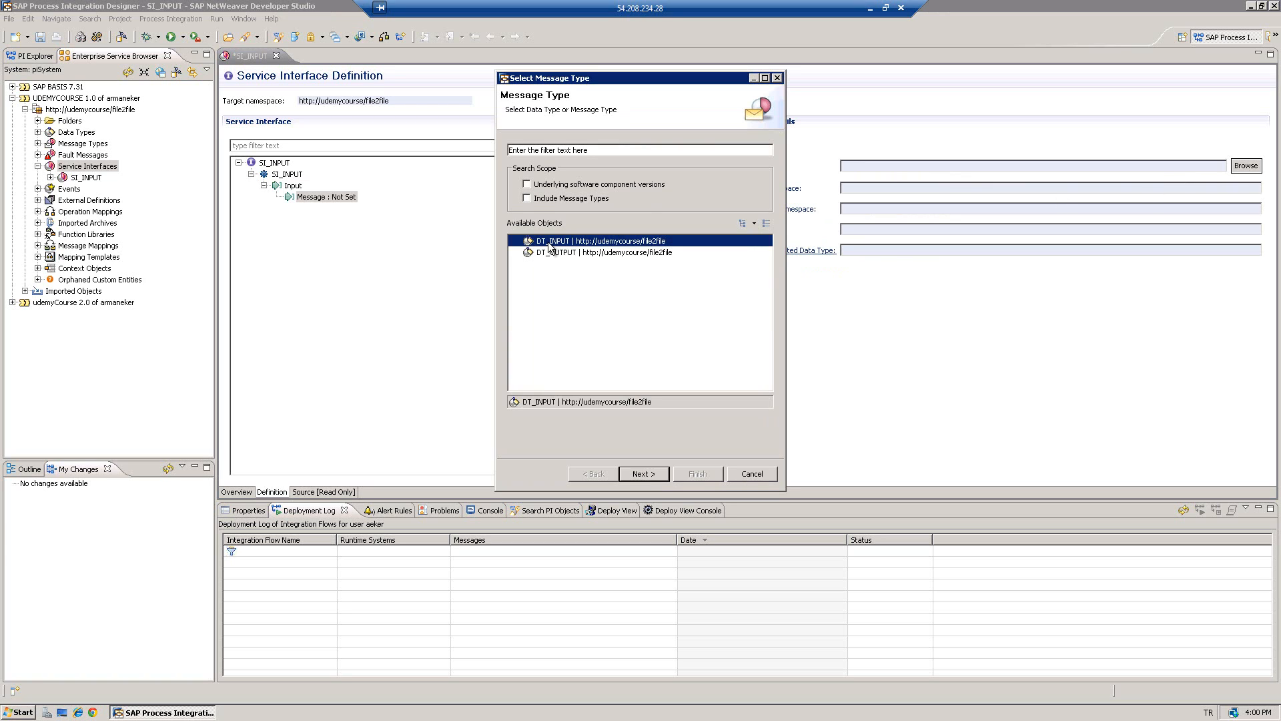
{"action": "double_click", "coordinate": [535, 210]}
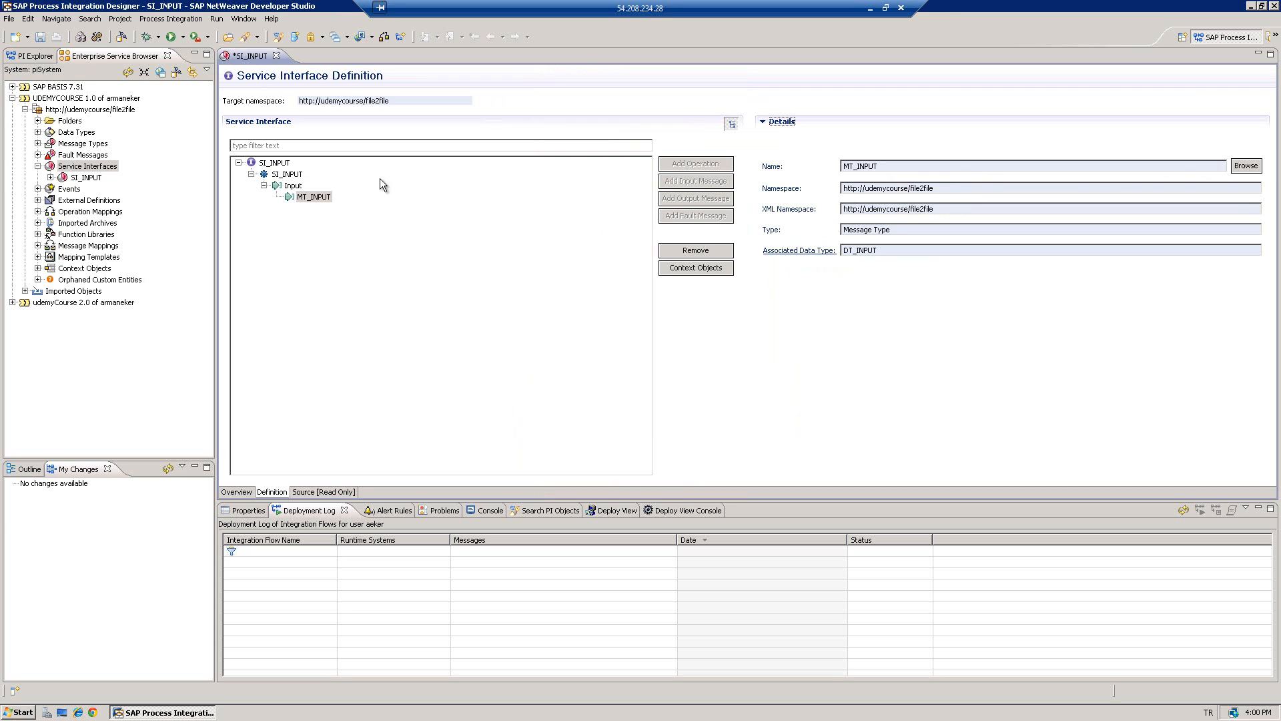
{"action": "key", "text": "ctrl+s"}
- Close SI_INPUT and create service interface SI_OUTPUT, accepting the change list and keeping the Inbound category
{"action": "left_click", "coordinate": [272, 55]}
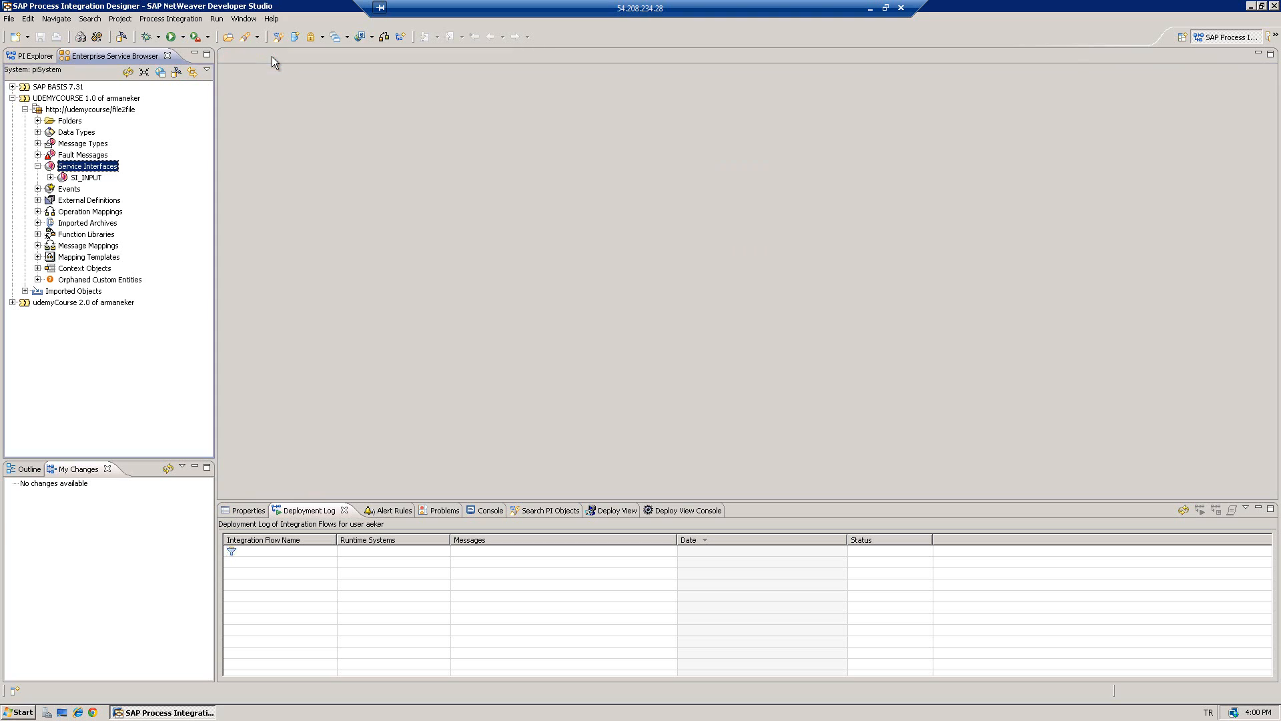
{"action": "right_click", "coordinate": [80, 166]}
{"action": "left_click", "coordinate": [100, 174]}
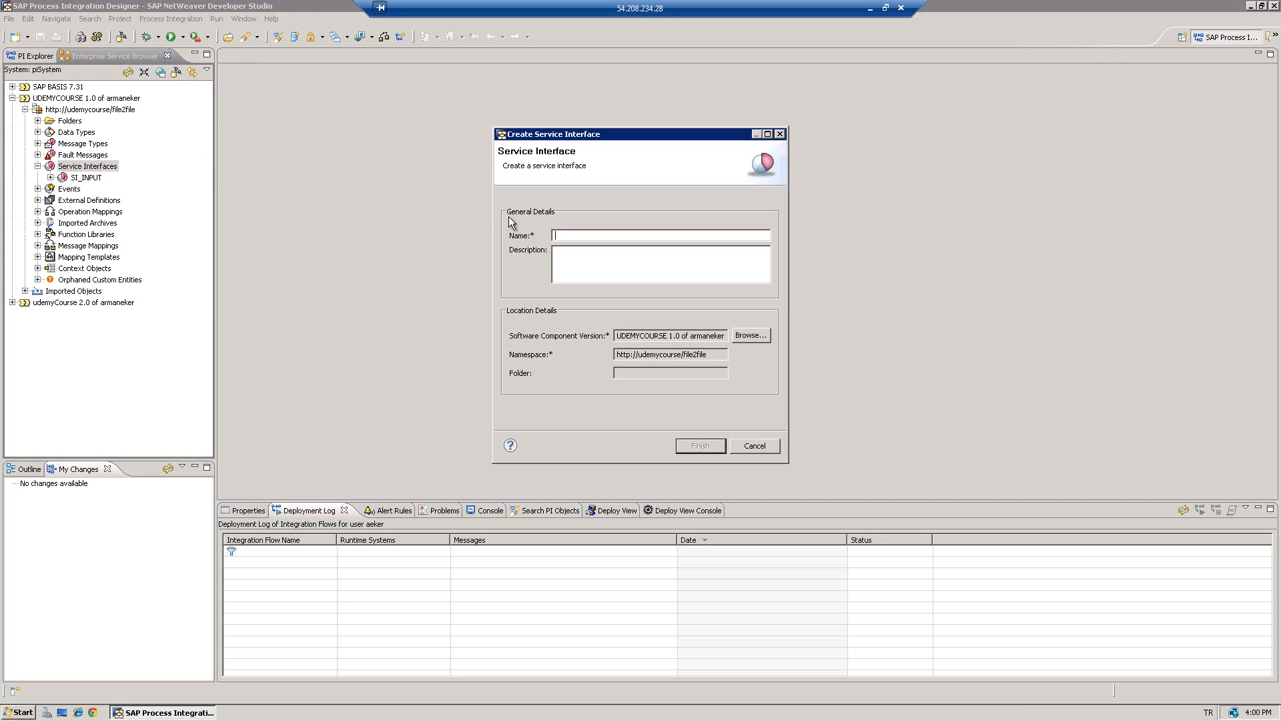
{"action": "type", "text": "SI_OUTPUT"}
{"action": "left_click", "coordinate": [692, 447]}
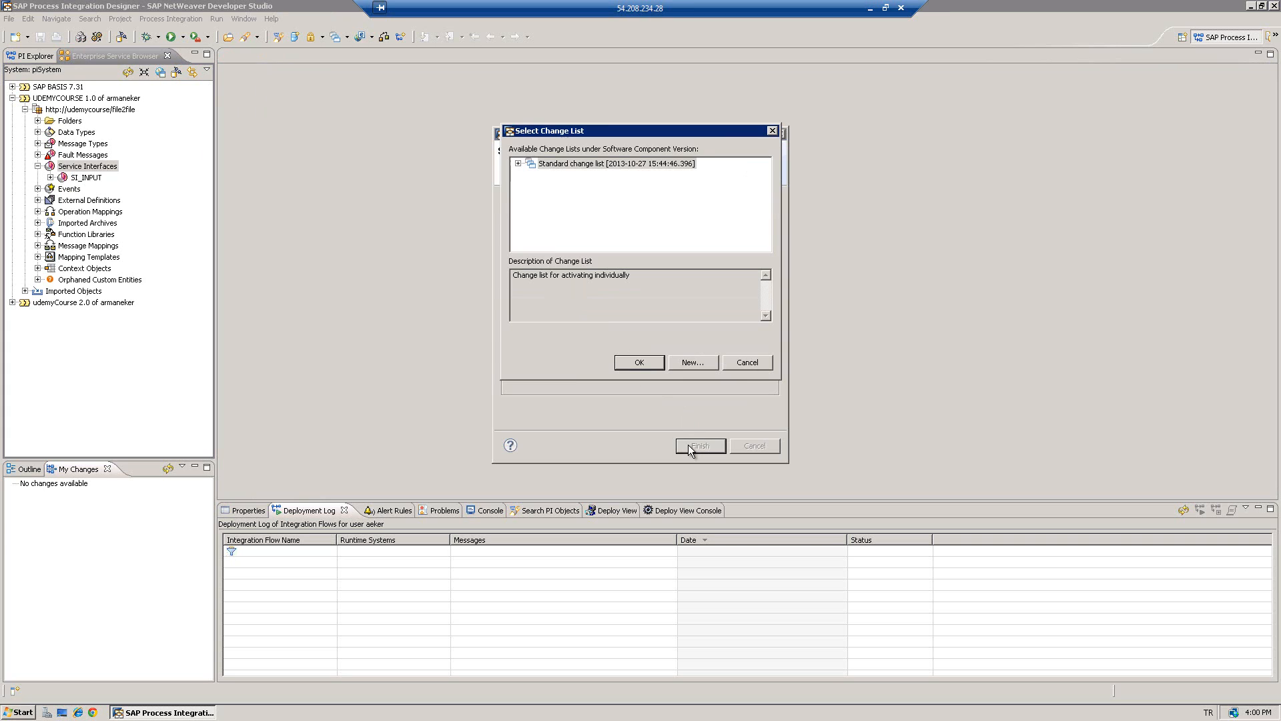
{"action": "left_click", "coordinate": [639, 363]}
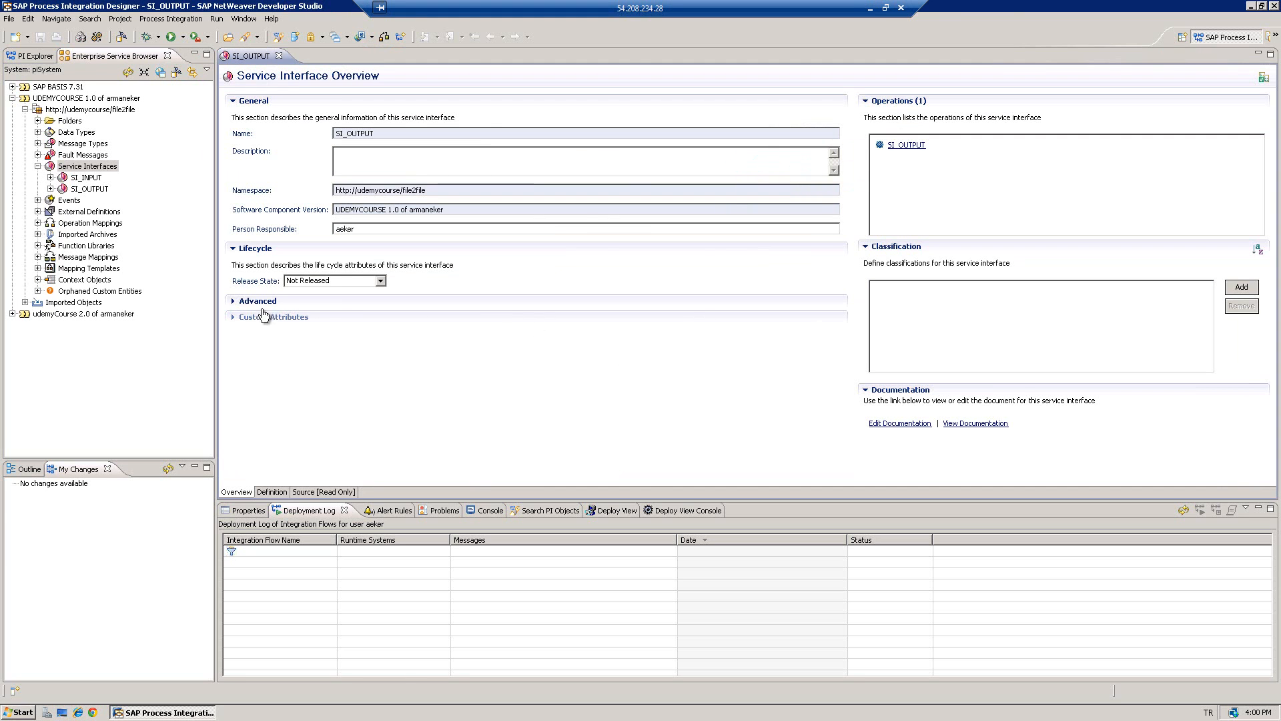
{"action": "left_click", "coordinate": [236, 303]}
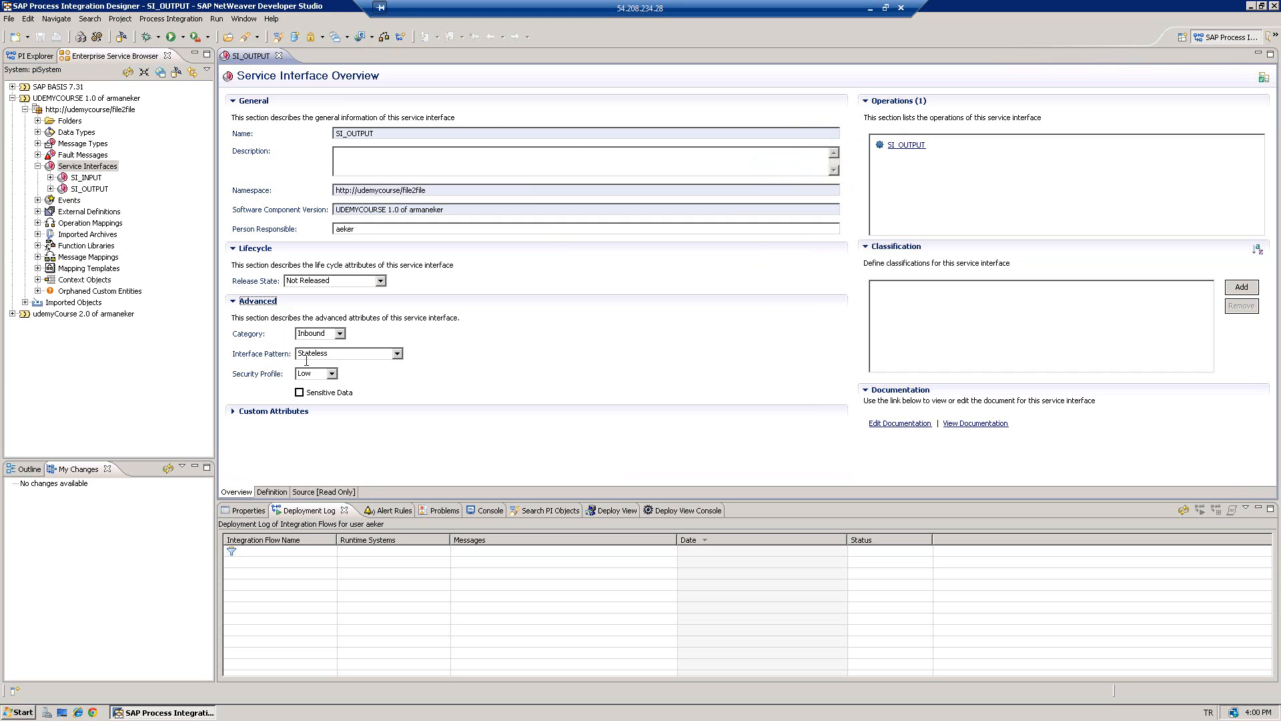
- Give the SI_OUTPUT operation the input message MT_OUTPUT (under DT_OUTPUT) and save the interface
{"action": "left_click", "coordinate": [271, 493]}
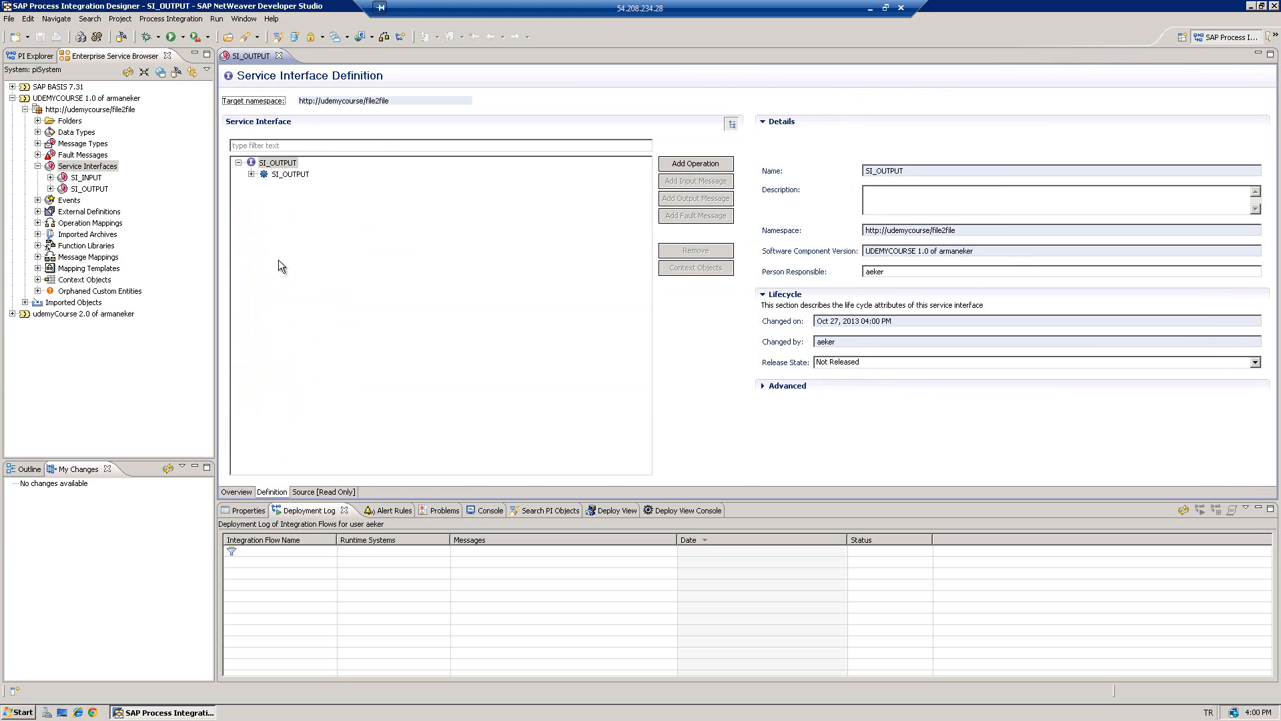
{"action": "left_click", "coordinate": [286, 175]}
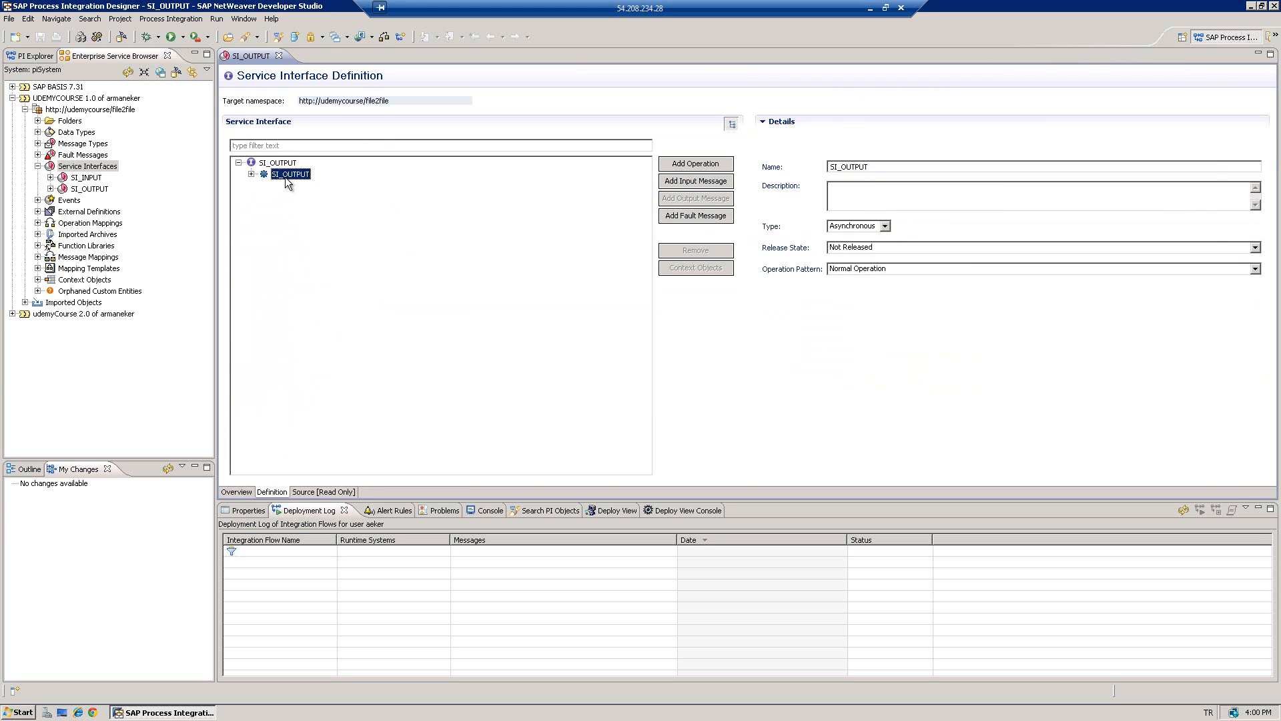
{"action": "left_click", "coordinate": [684, 182]}
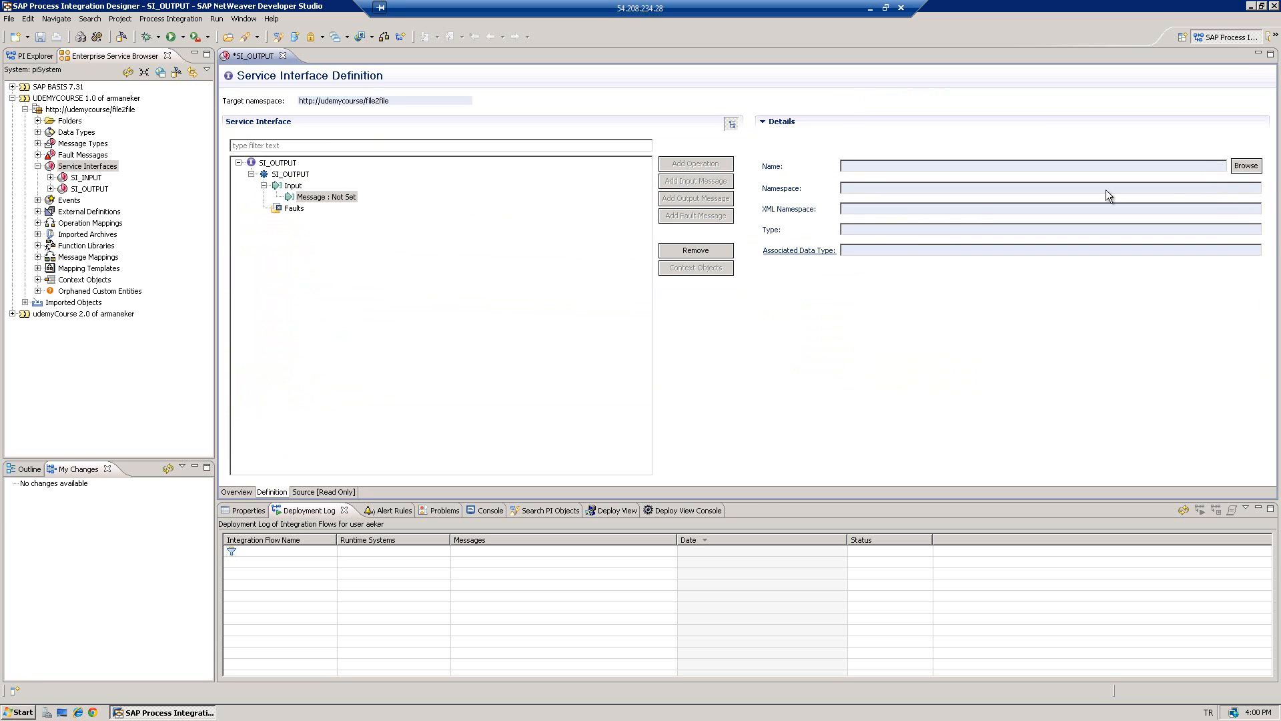
{"action": "left_click", "coordinate": [1245, 166]}
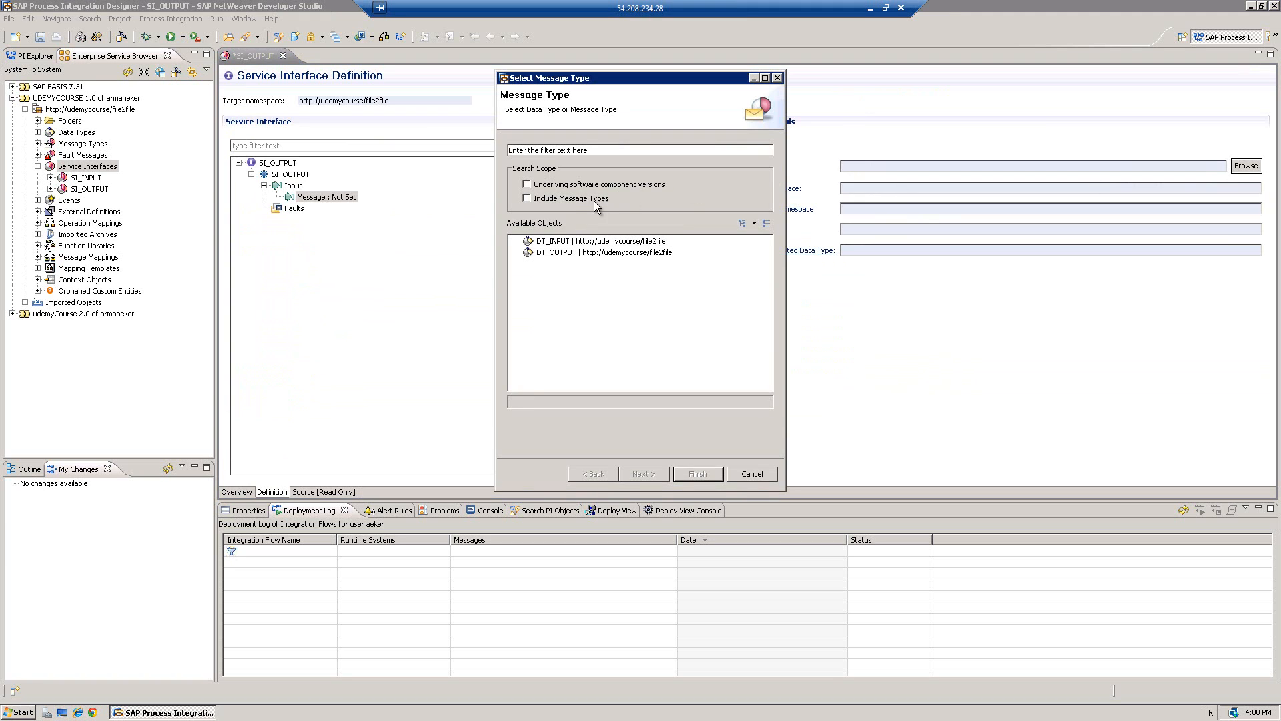
{"action": "double_click", "coordinate": [555, 252]}
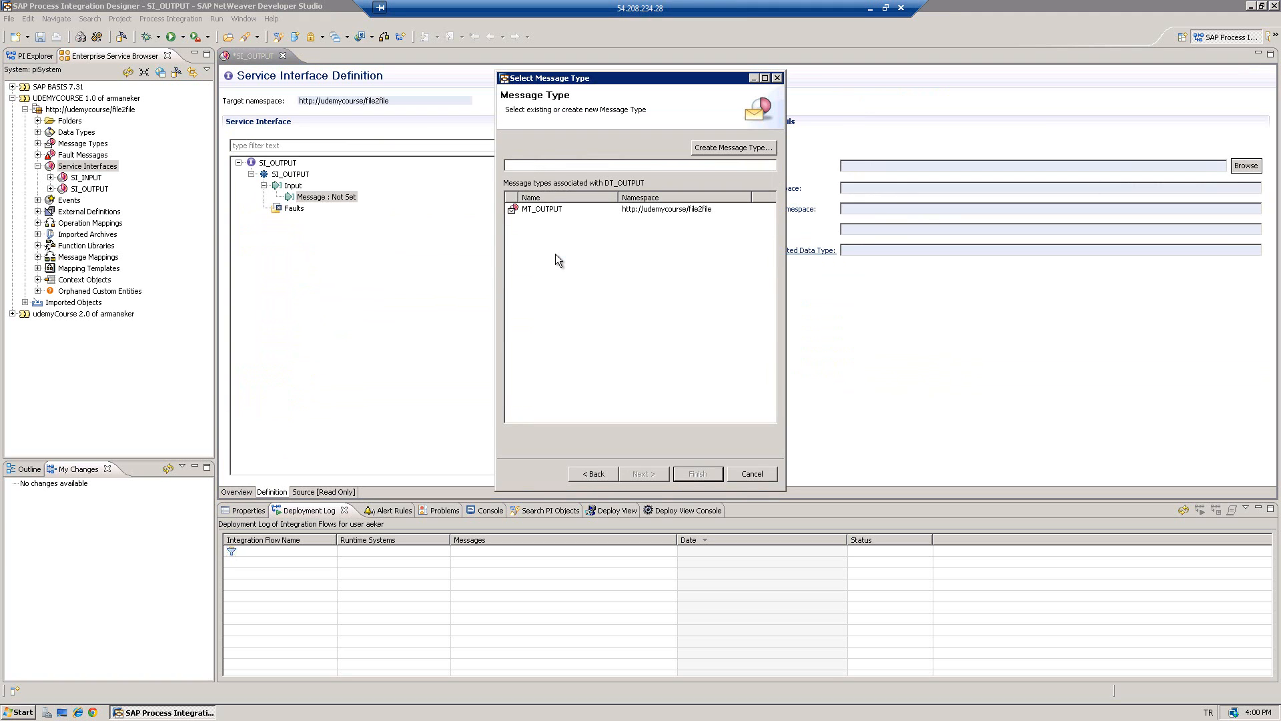
{"action": "double_click", "coordinate": [547, 209]}
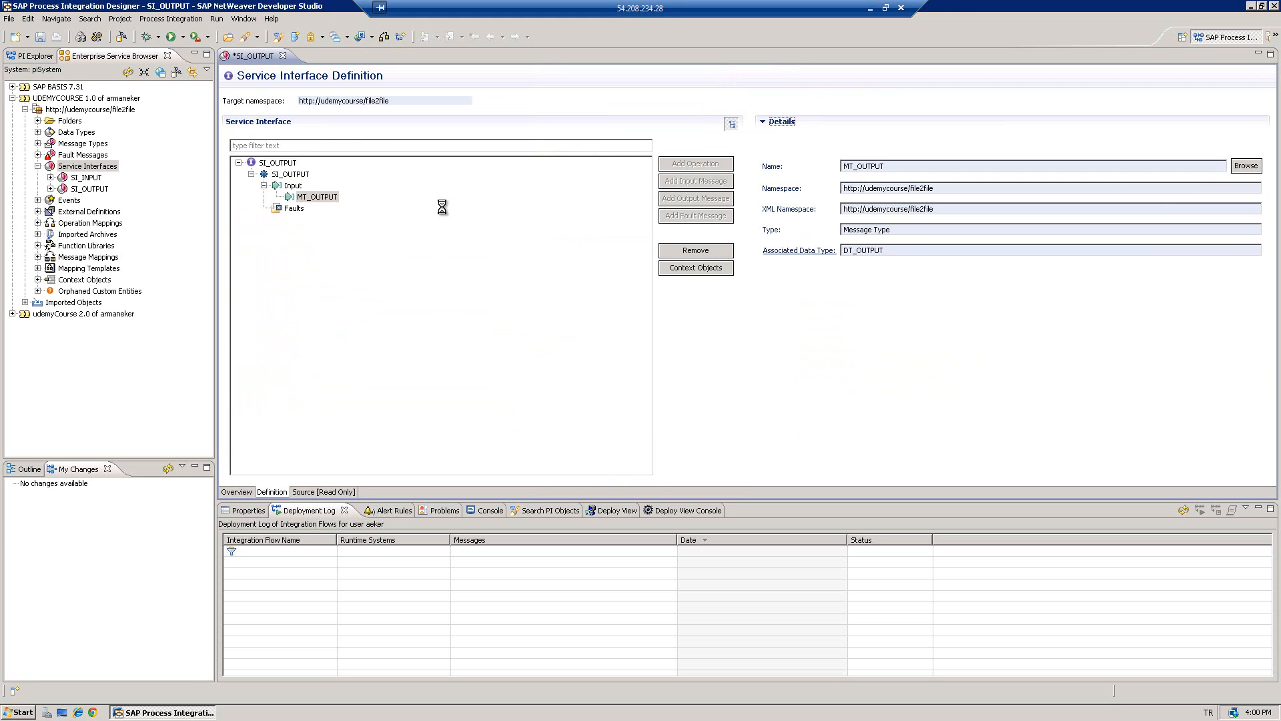
{"action": "key", "text": "ctrl+s"}
{"action": "left_click", "coordinate": [37, 166]}
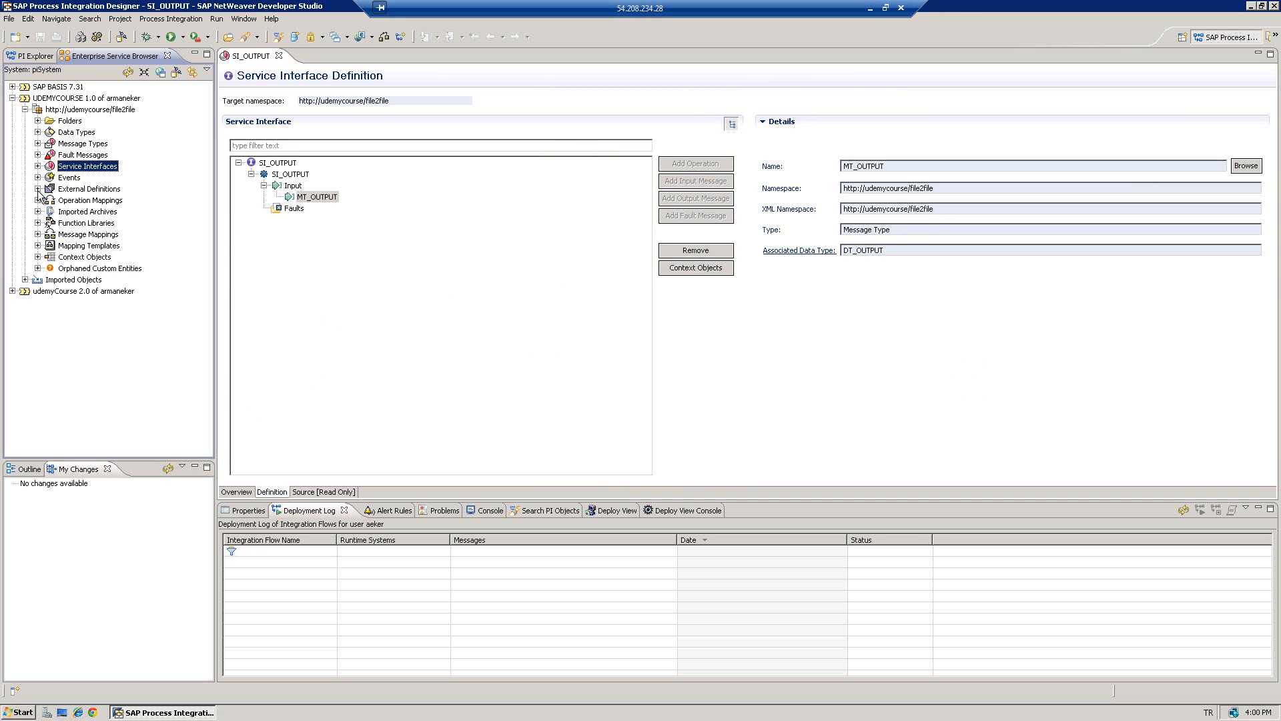
- Create message mapping MM_File2File under Message Mappings and confirm its change list
{"action": "left_click", "coordinate": [83, 235]}
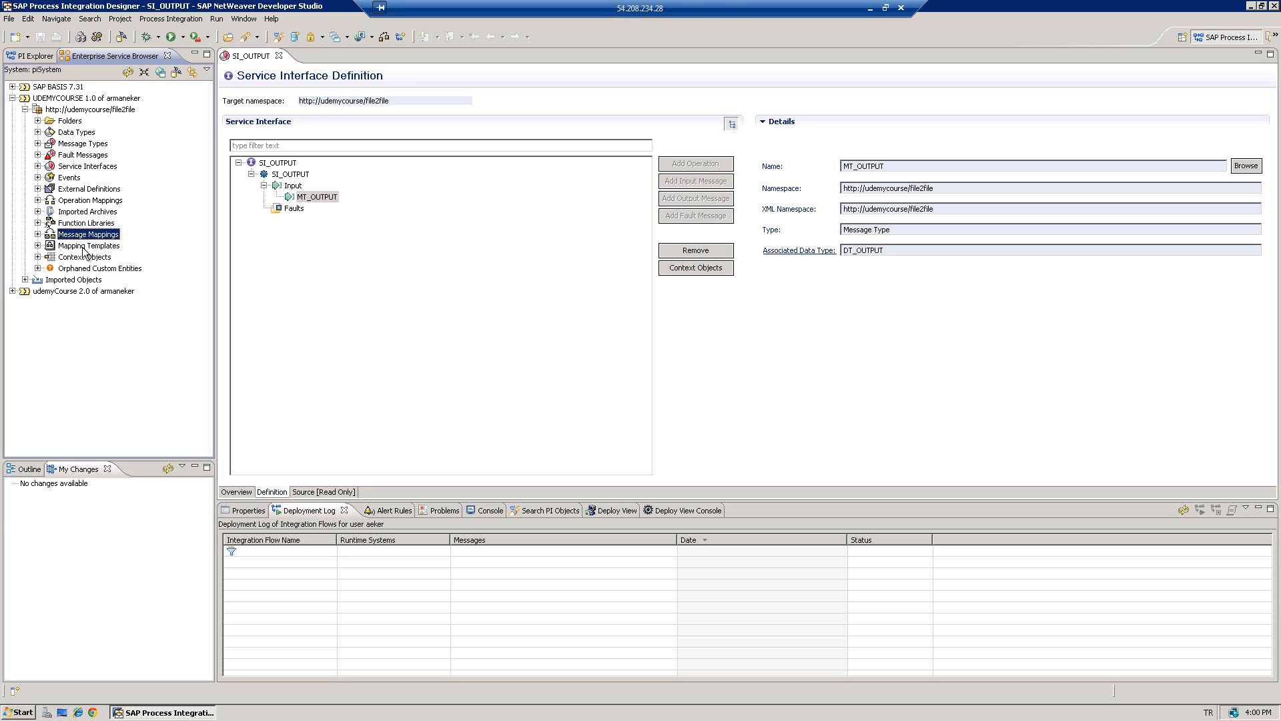
{"action": "left_click", "coordinate": [85, 201]}
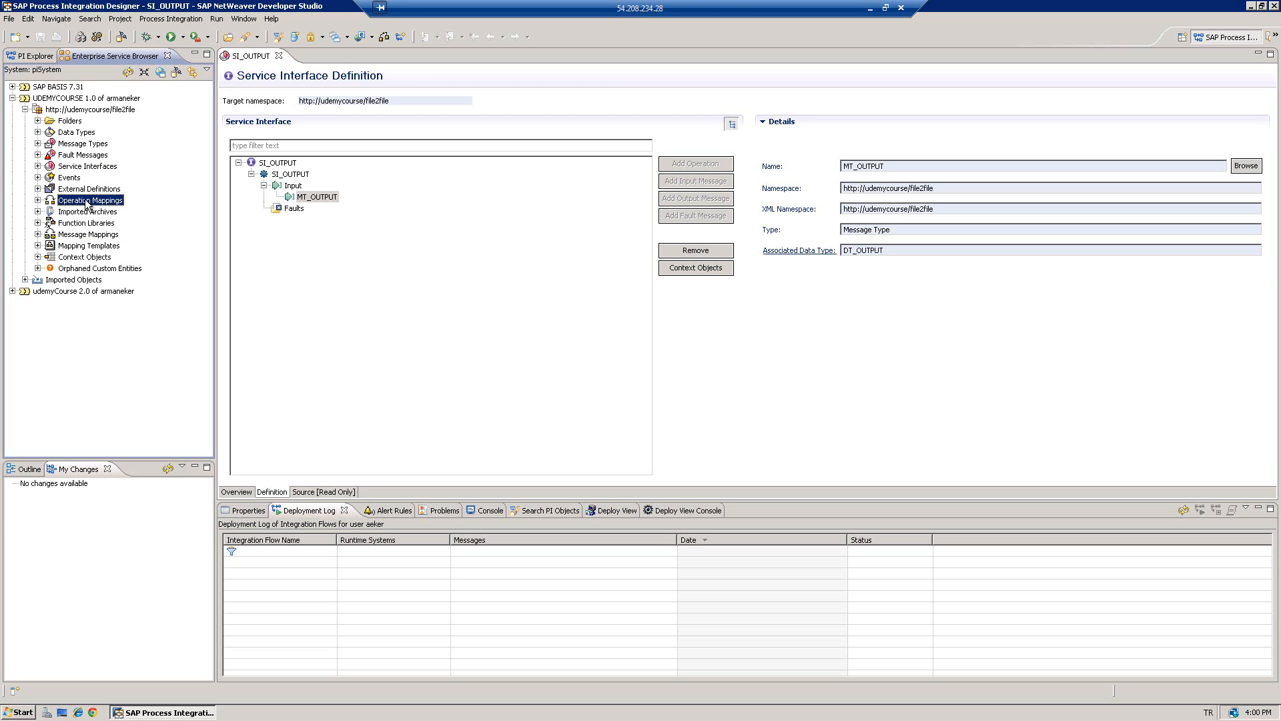
{"action": "left_click", "coordinate": [60, 235]}
{"action": "right_click", "coordinate": [77, 236]}
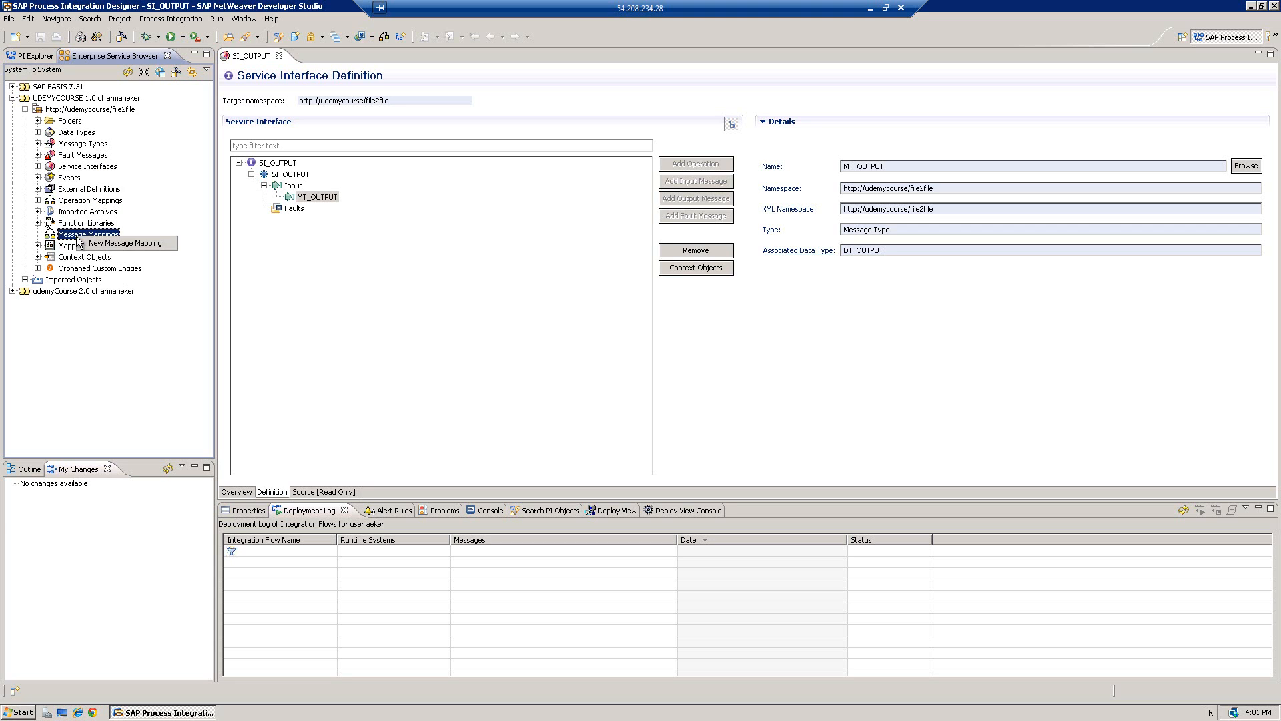
{"action": "left_click", "coordinate": [94, 244]}
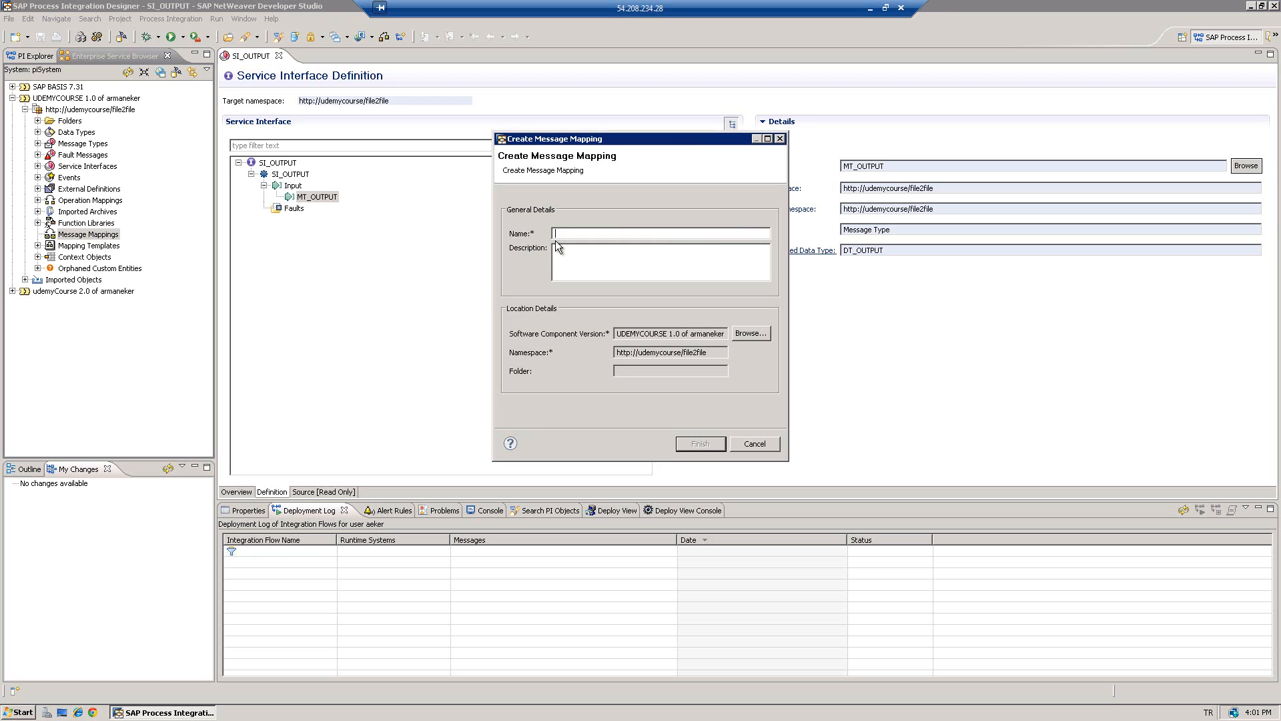
{"action": "type", "text": "MM_File2File"}
{"action": "left_click", "coordinate": [694, 447]}
{"action": "left_click", "coordinate": [638, 363]}
- Close the SI_OUTPUT editor, then add MT_INPUT as the source message and MT_OUTPUT as the target message
{"action": "left_click", "coordinate": [278, 56]}
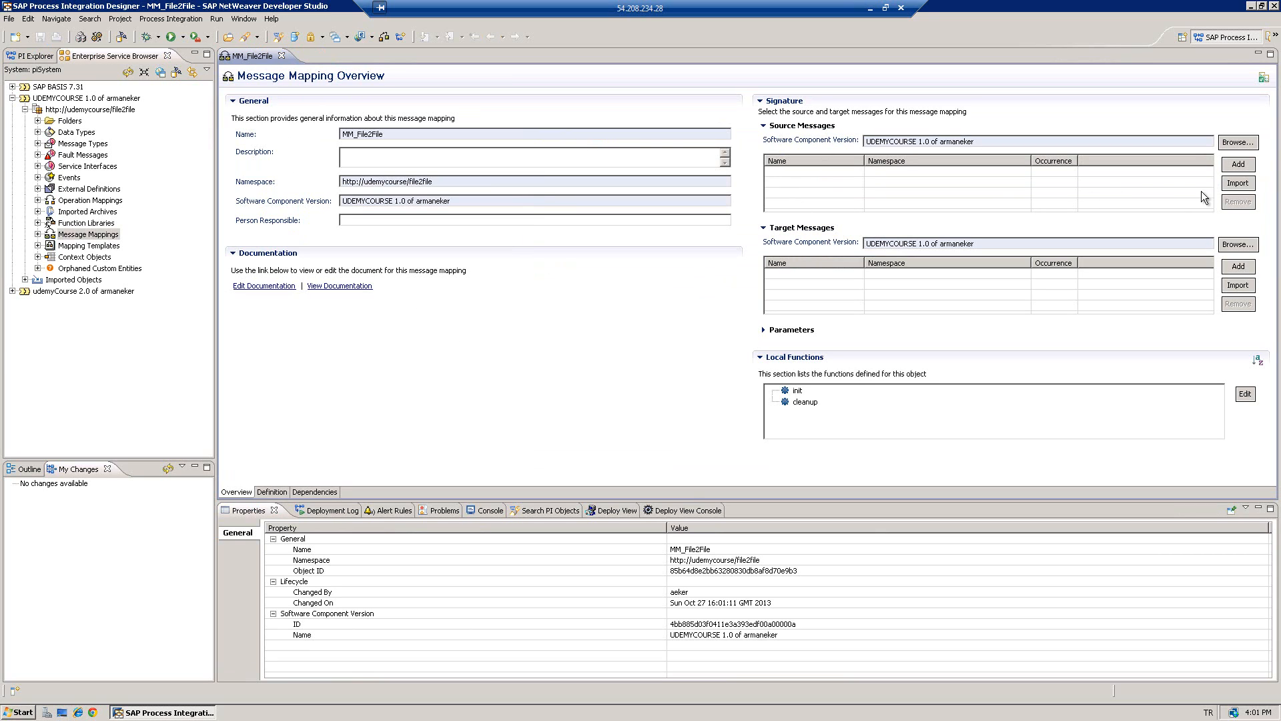
{"action": "left_click", "coordinate": [1238, 165]}
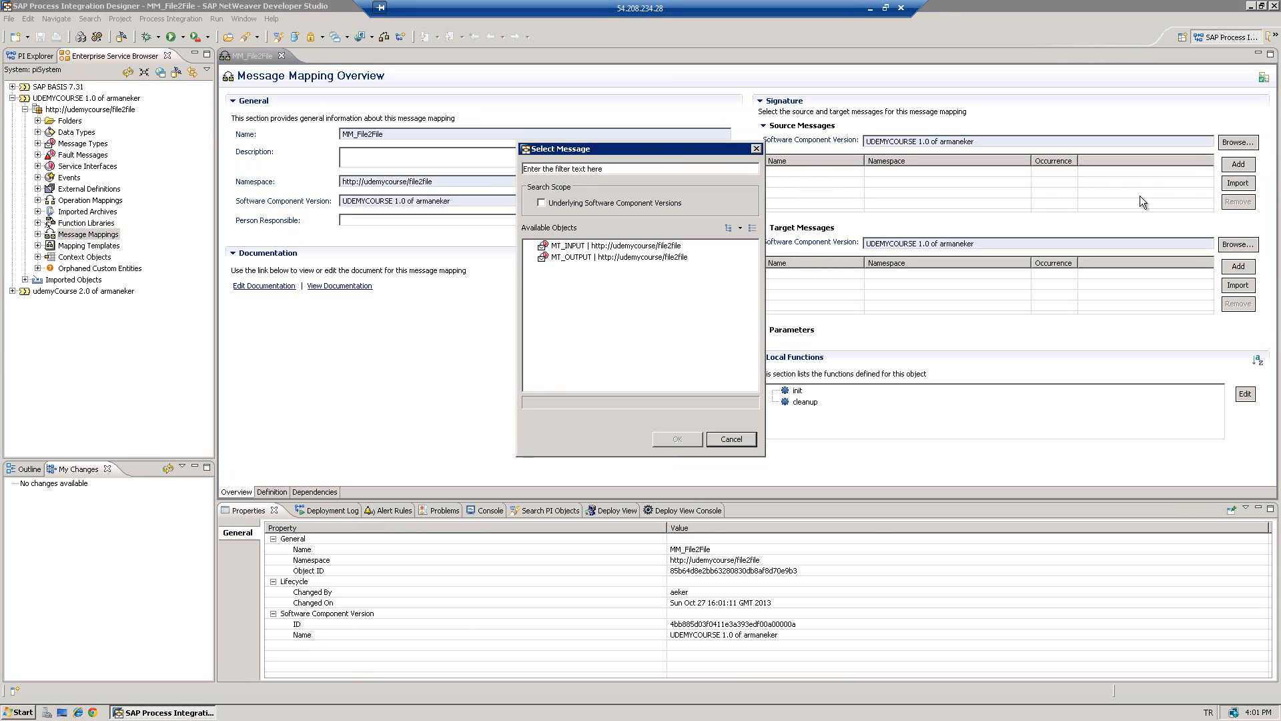
{"action": "double_click", "coordinate": [569, 246]}
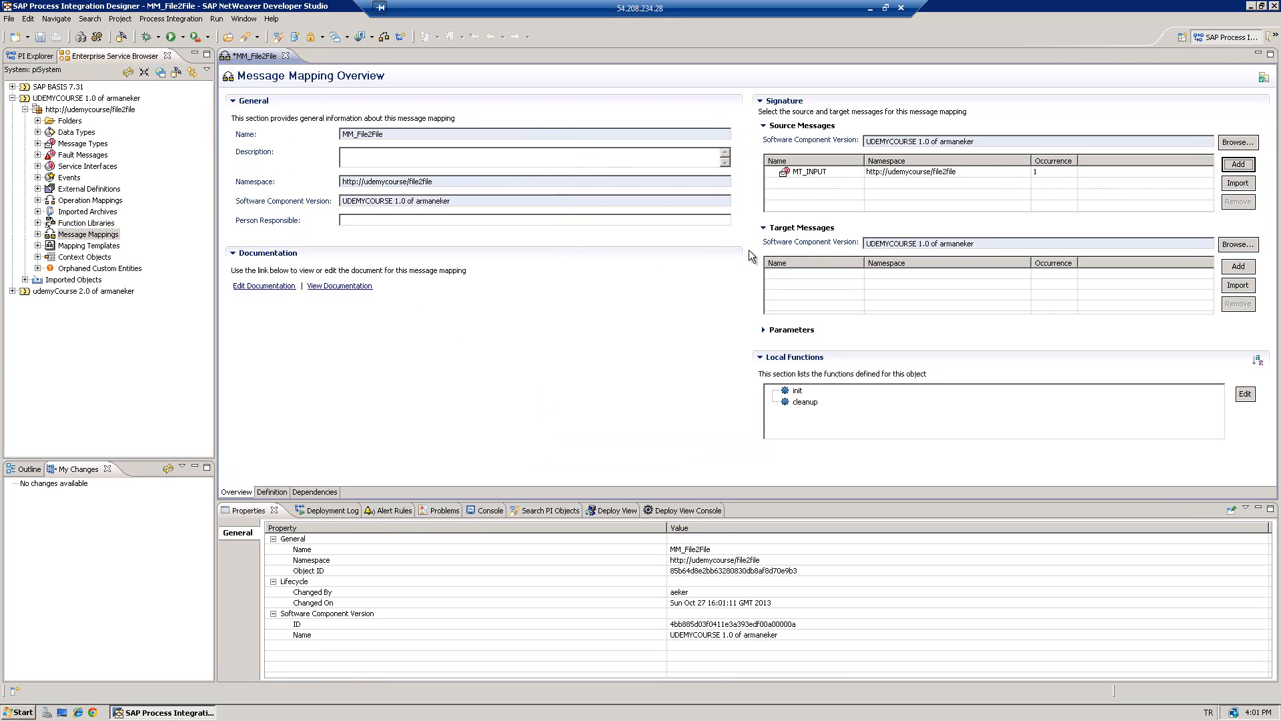
{"action": "left_click", "coordinate": [1237, 269]}
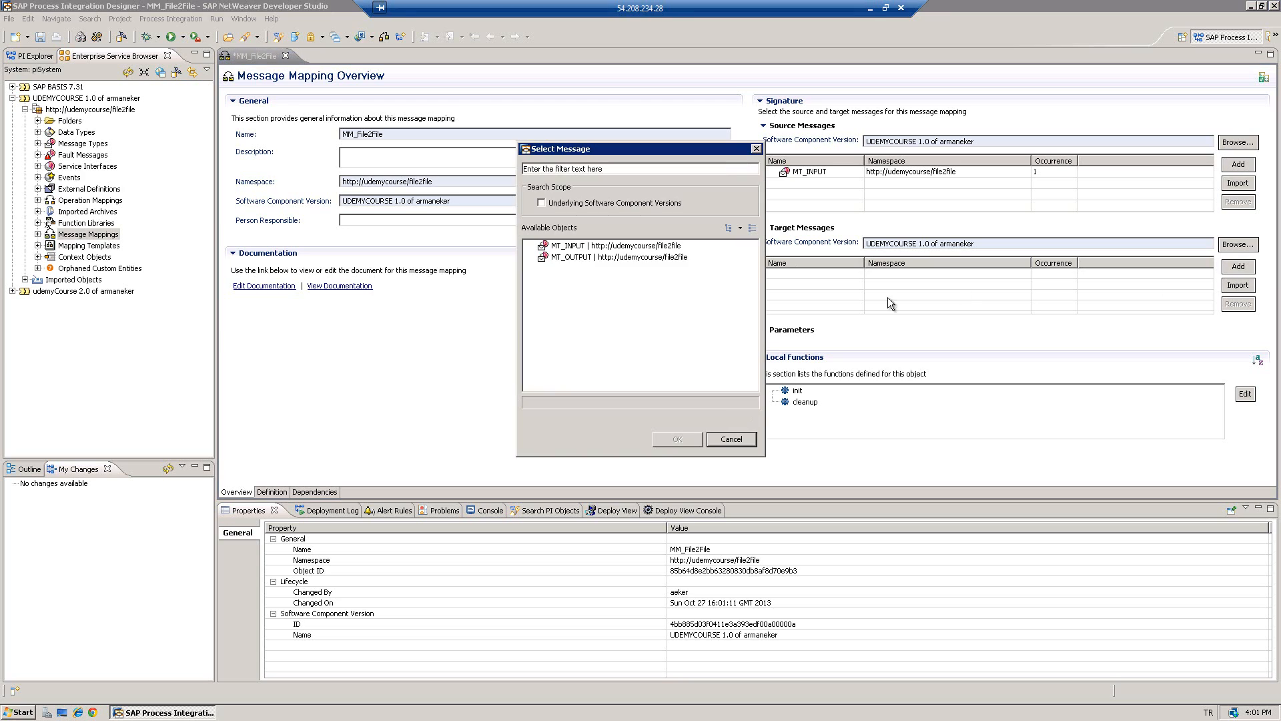
{"action": "double_click", "coordinate": [573, 257]}
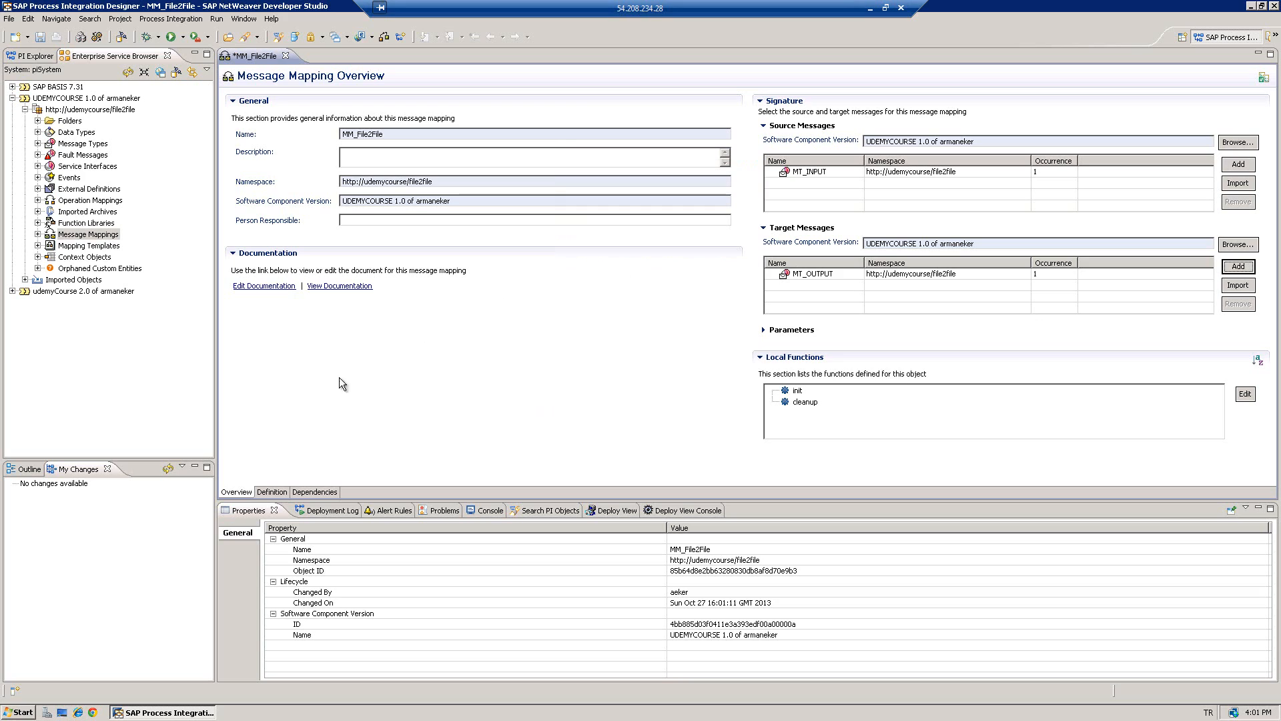
- In the mapping definition, select target field fulname and drag source fields name and surname into the expression
{"action": "left_click", "coordinate": [271, 492]}
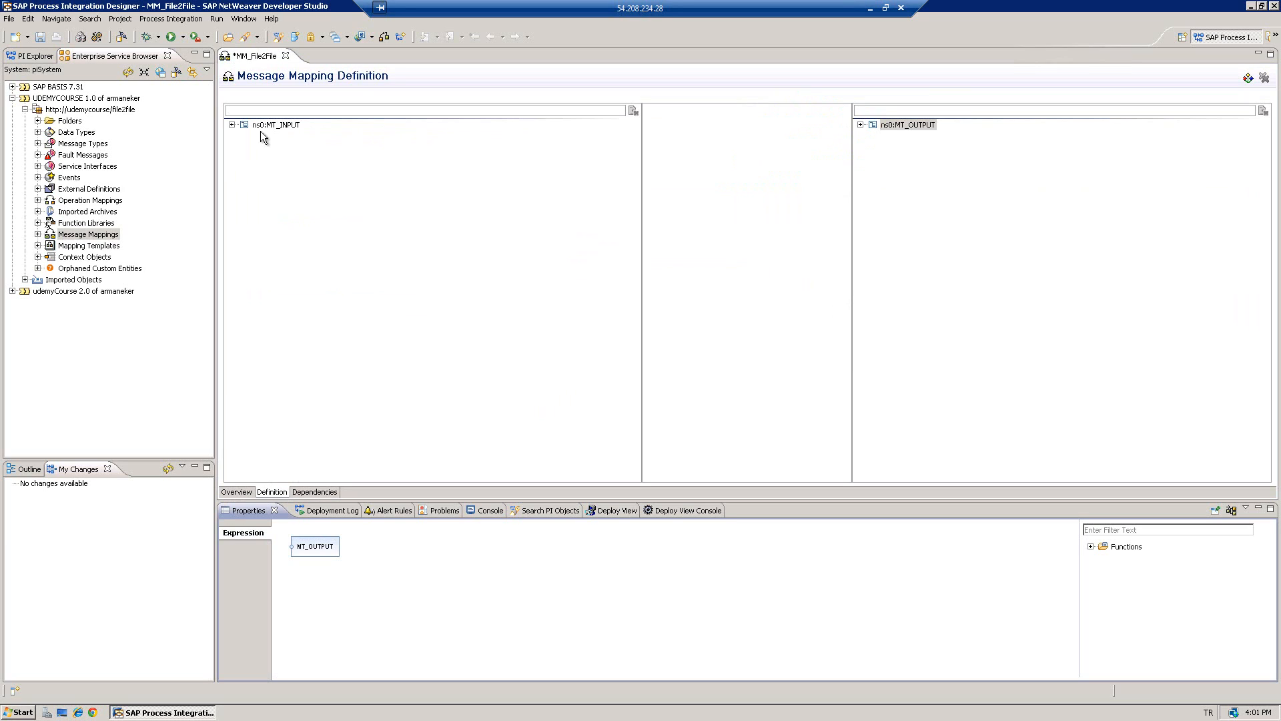
{"action": "left_click", "coordinate": [232, 125]}
{"action": "left_click", "coordinate": [277, 147]}
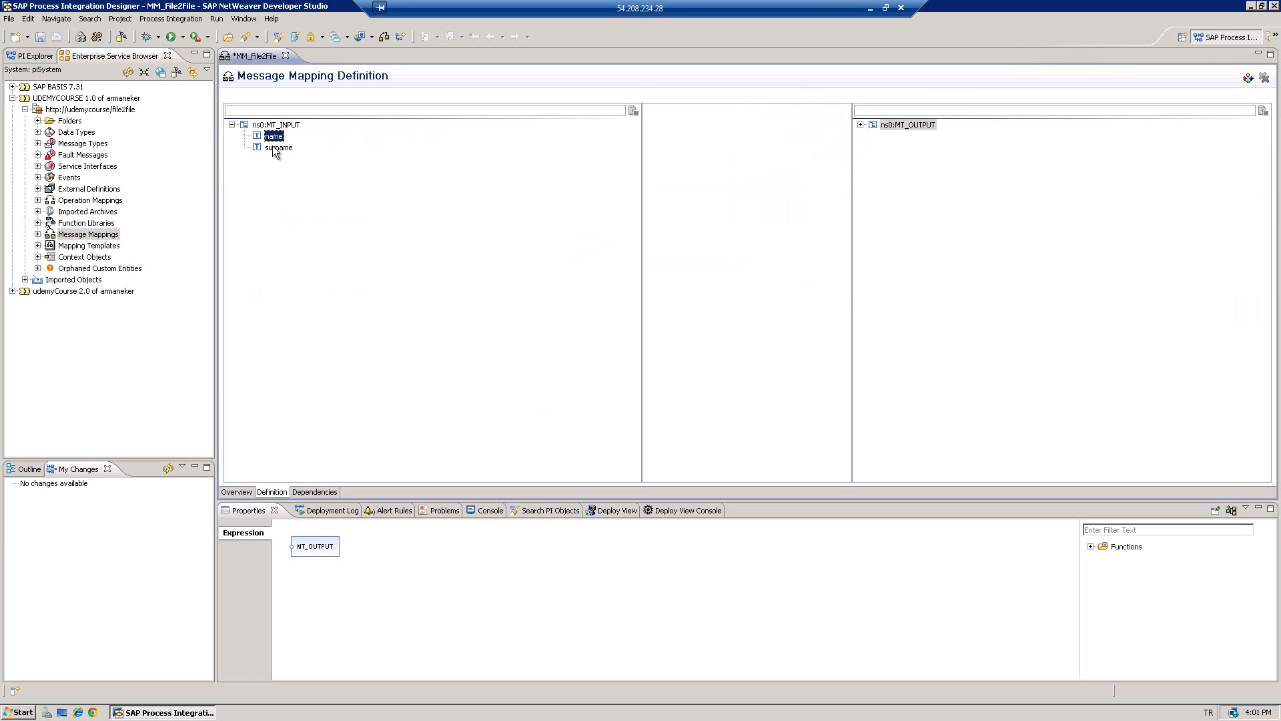
{"action": "left_click", "coordinate": [861, 125]}
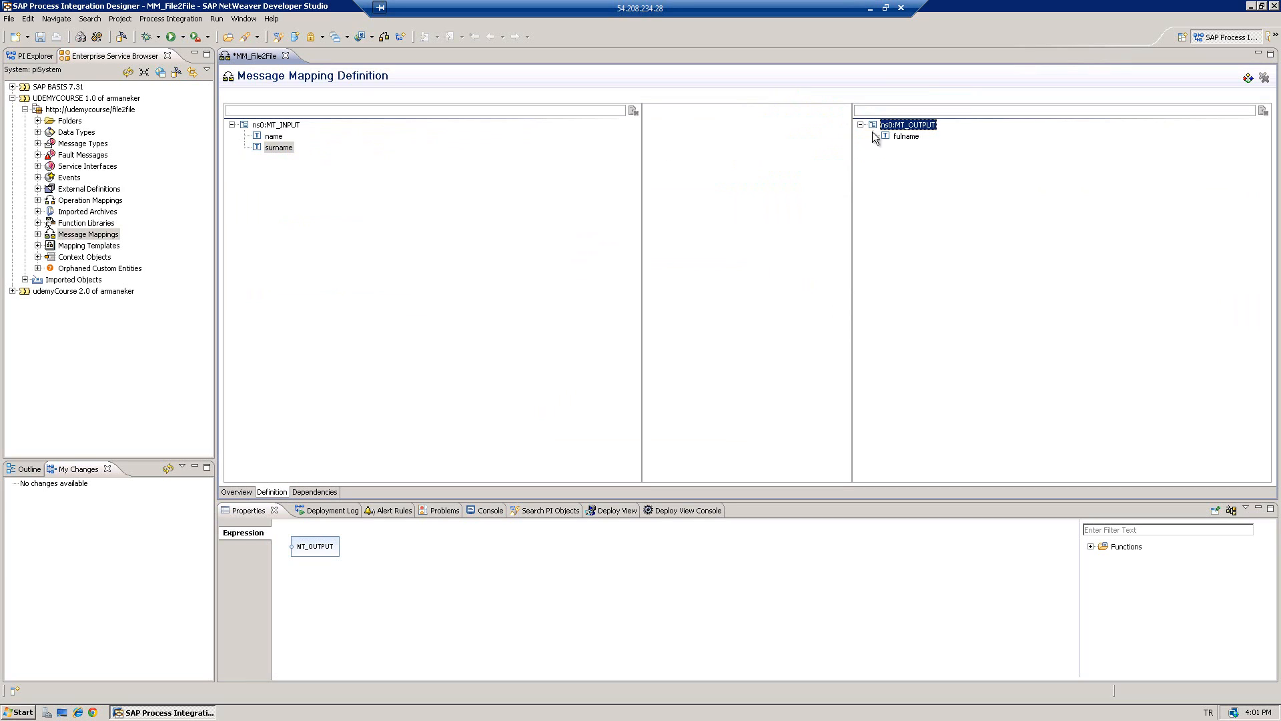
{"action": "left_click", "coordinate": [908, 136]}
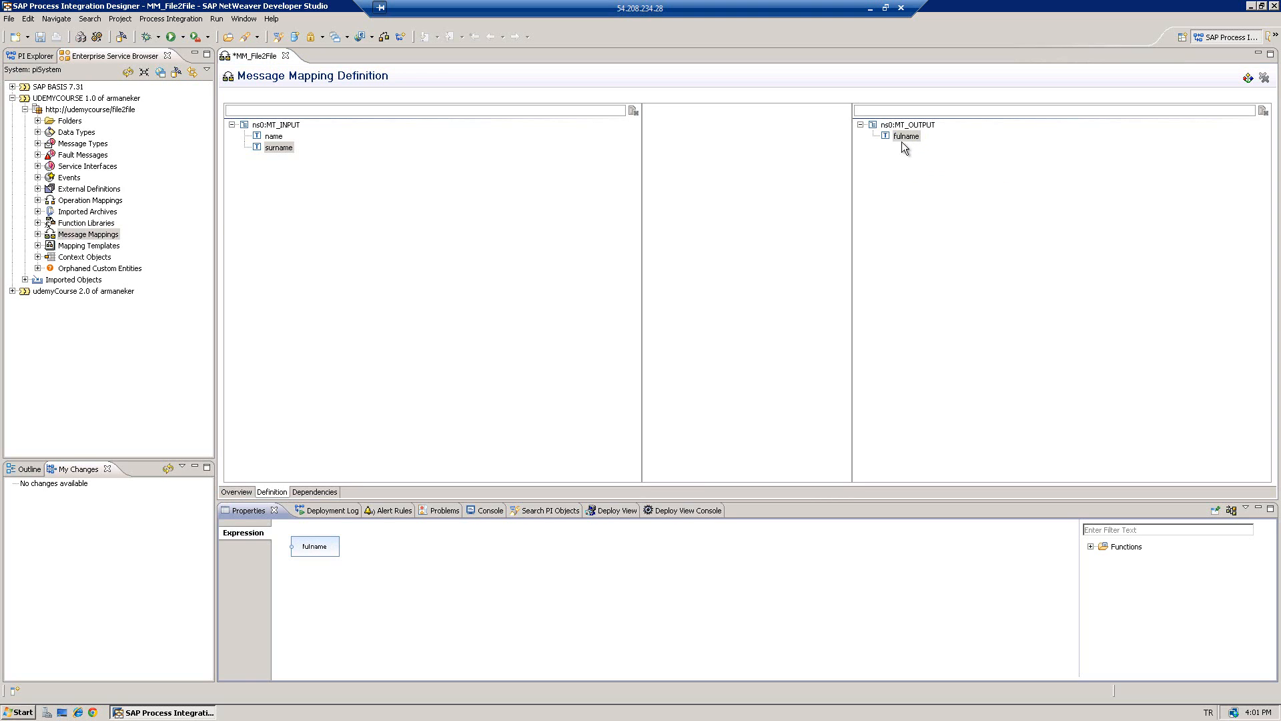
{"action": "left_click_drag", "start_coordinate": [314, 550], "coordinate": [589, 567]}
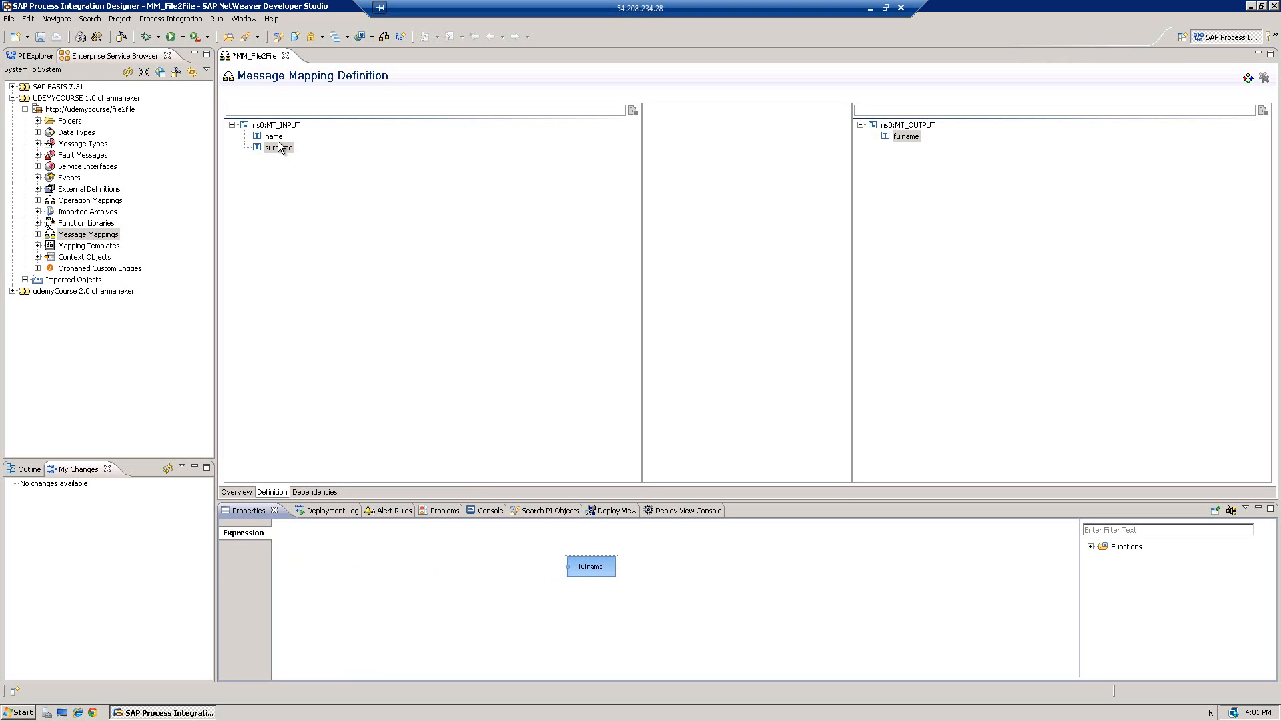
{"action": "left_click_drag", "start_coordinate": [273, 138], "coordinate": [371, 554]}
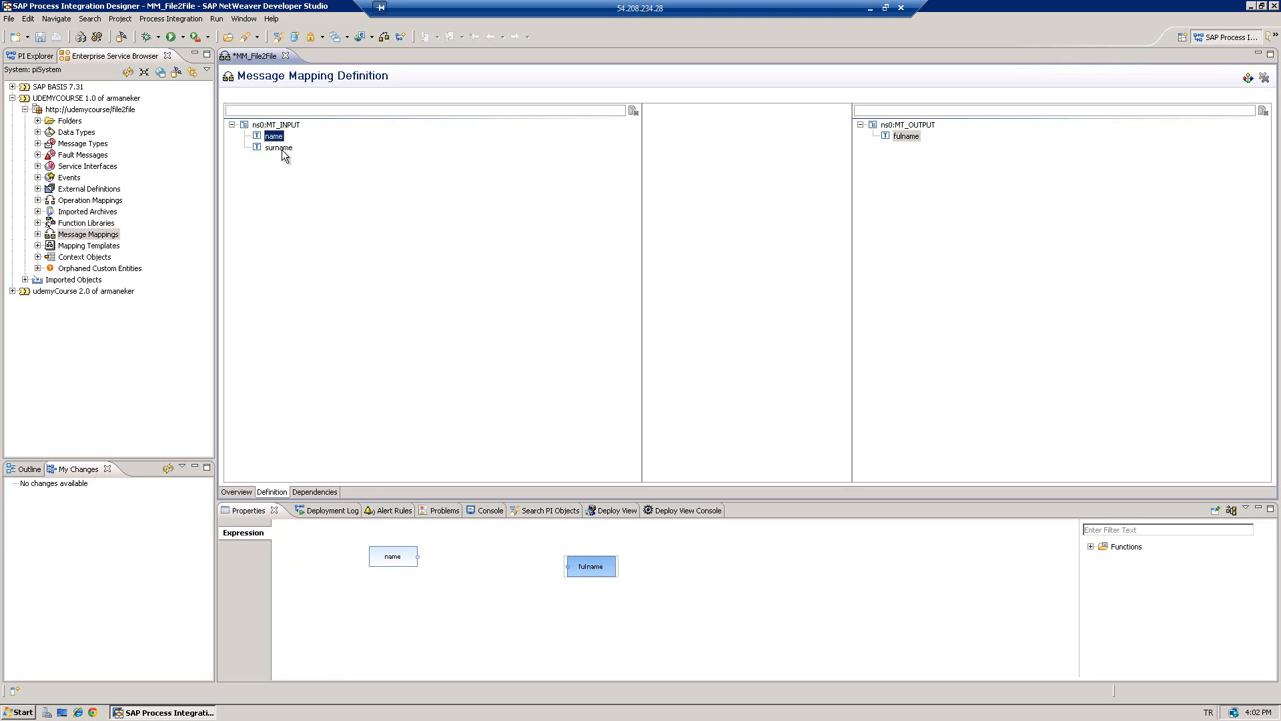
{"action": "left_click_drag", "start_coordinate": [279, 147], "coordinate": [385, 596]}
{"action": "left_click", "coordinate": [385, 597]}
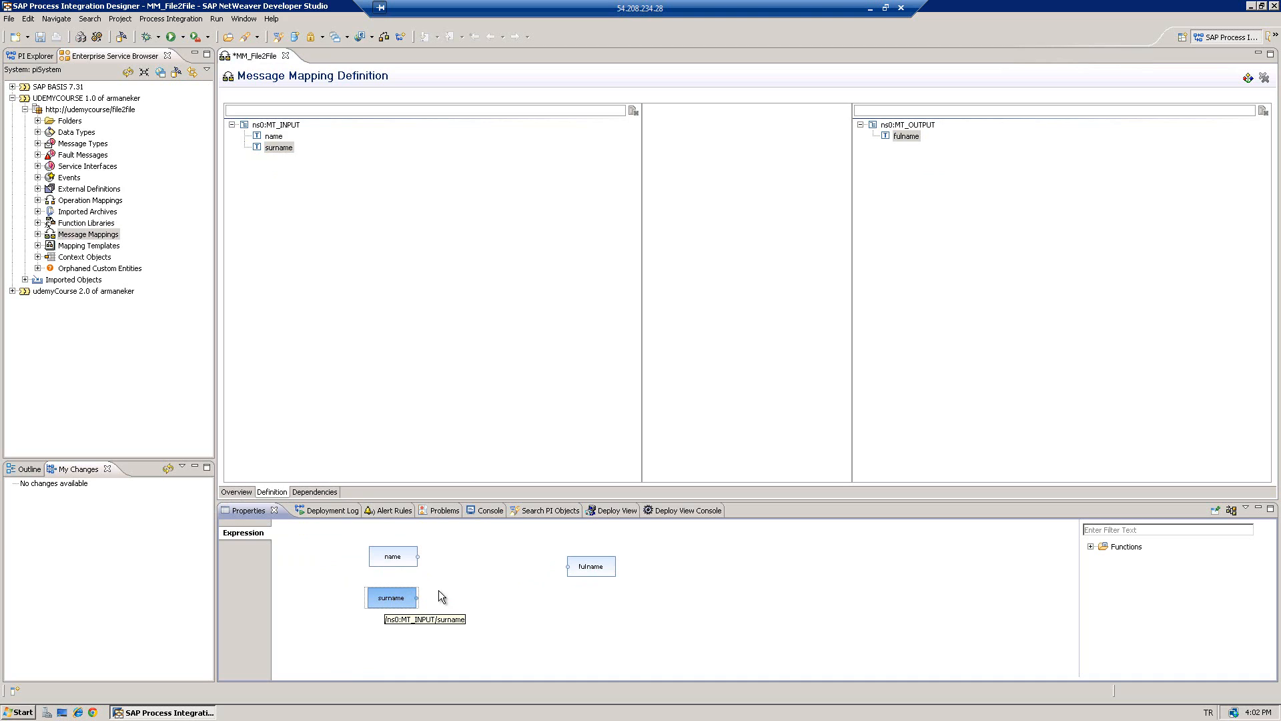
- Add a Text concat function to the expression, wiring name into it and its output to fulname
{"action": "left_click", "coordinate": [1090, 546]}
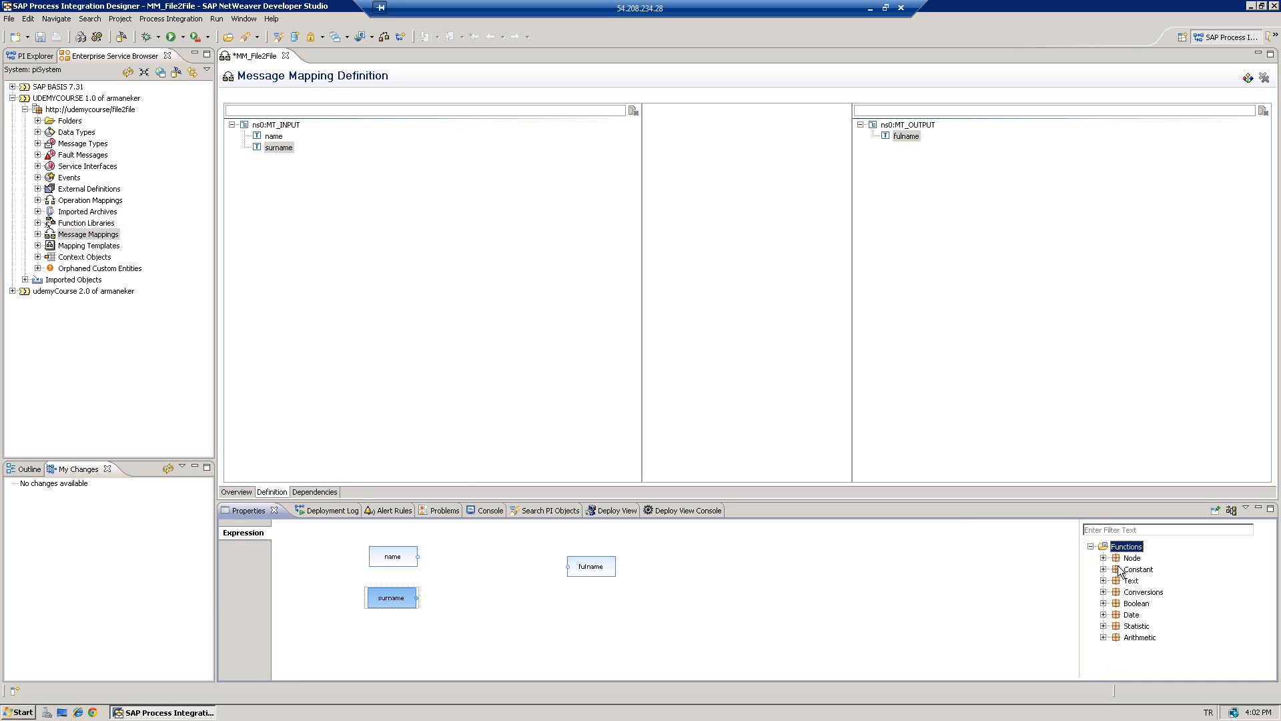
{"action": "left_click", "coordinate": [1104, 580]}
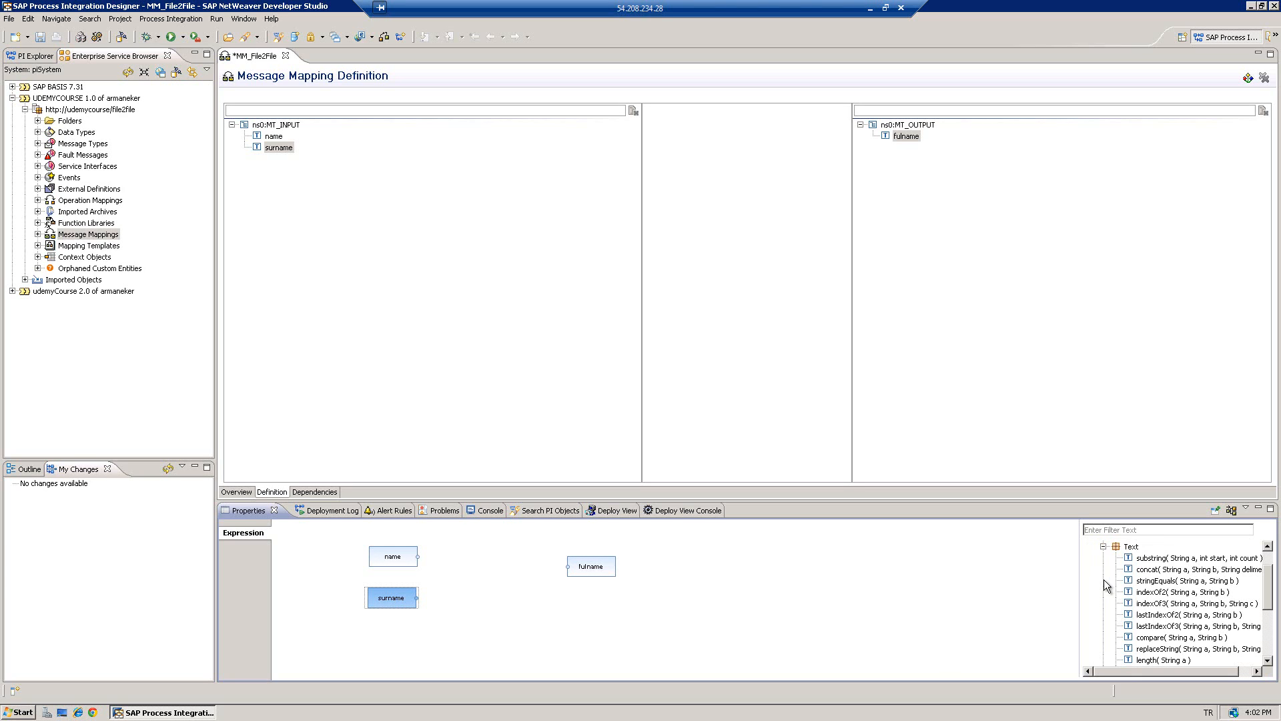
{"action": "left_click_drag", "start_coordinate": [1150, 572], "coordinate": [468, 575]}
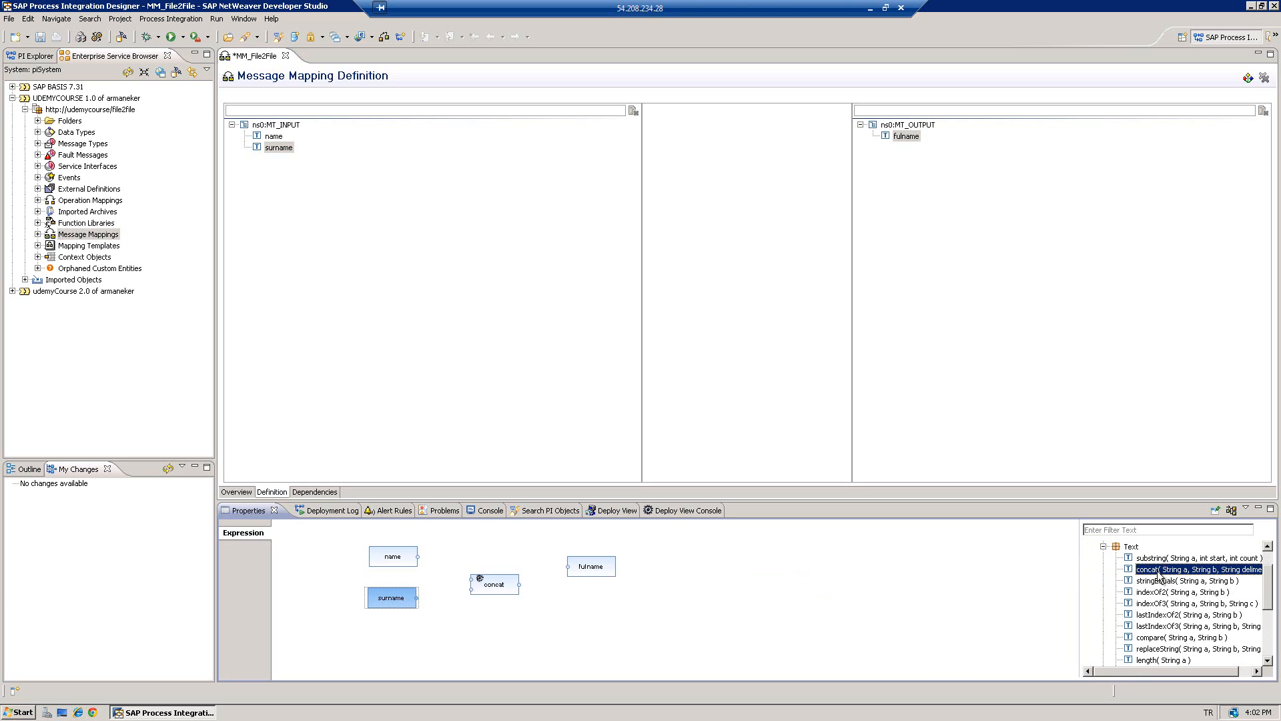
{"action": "scroll", "coordinate": [1268, 562], "scroll_direction": "up", "scroll_amount": 1}
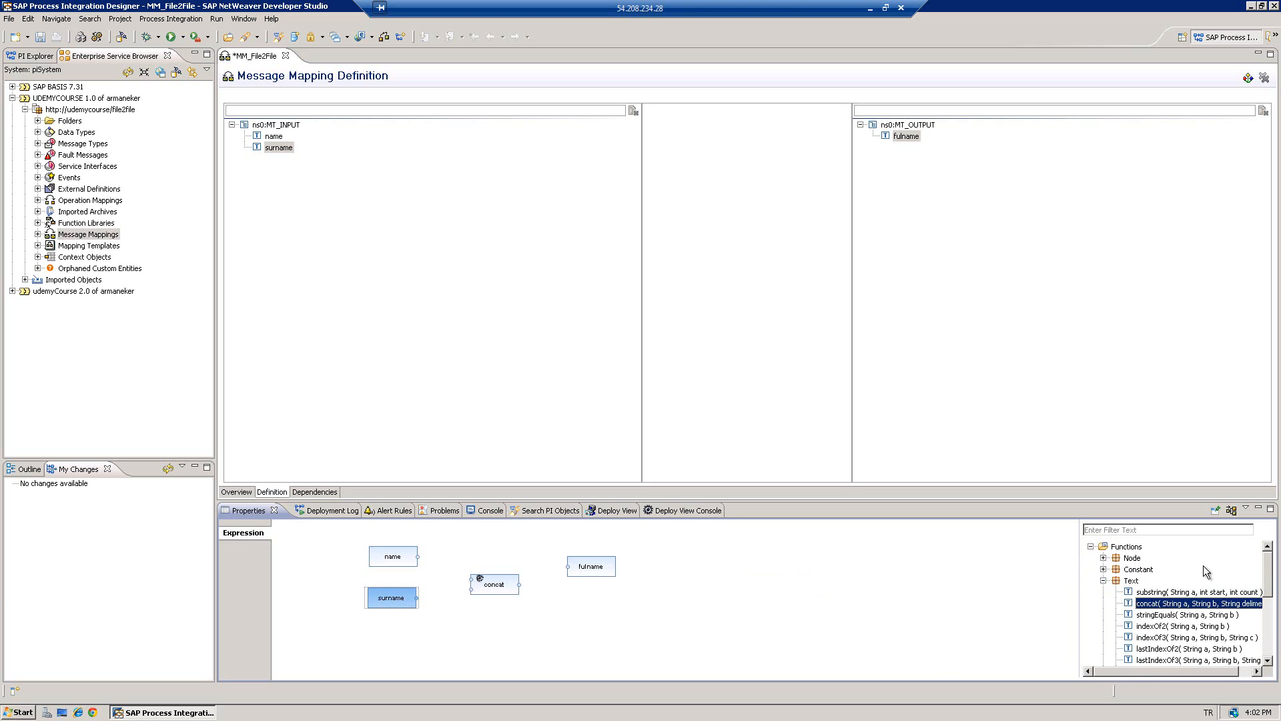
{"action": "left_click_drag", "start_coordinate": [502, 596], "coordinate": [495, 589]}
{"action": "left_click_drag", "start_coordinate": [417, 557], "coordinate": [463, 585]}
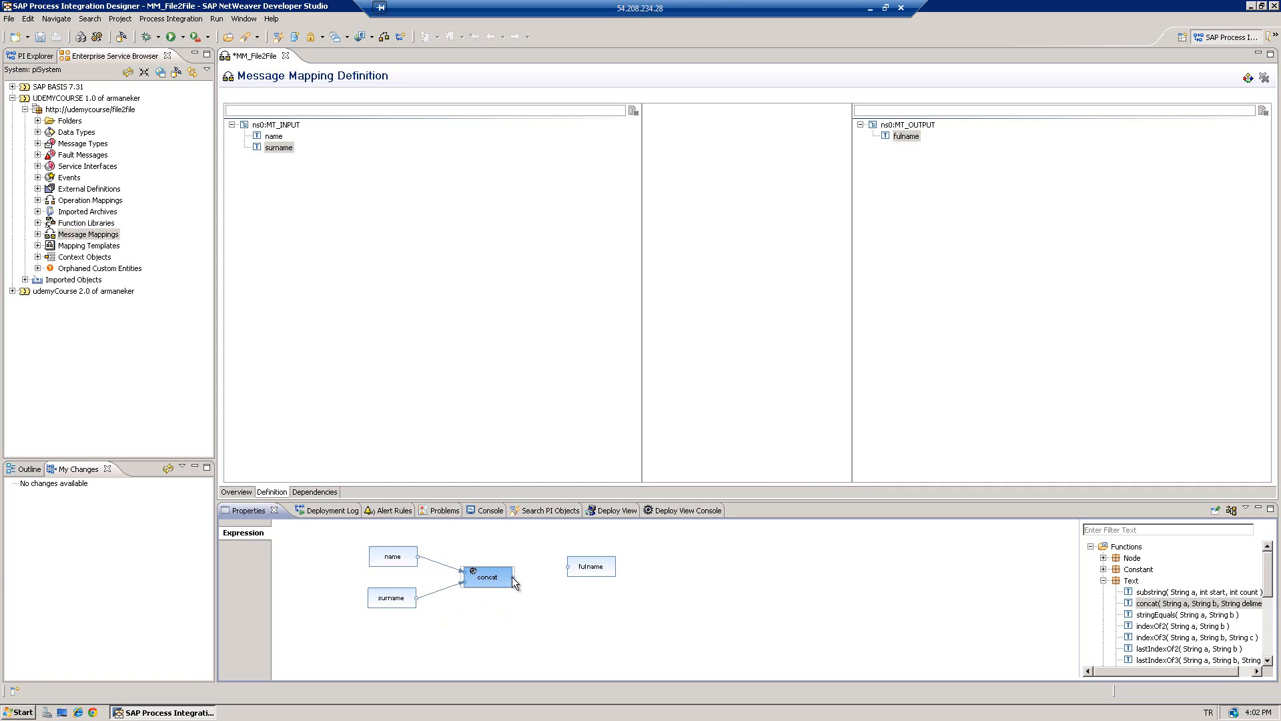
{"action": "left_click_drag", "start_coordinate": [514, 578], "coordinate": [568, 572]}
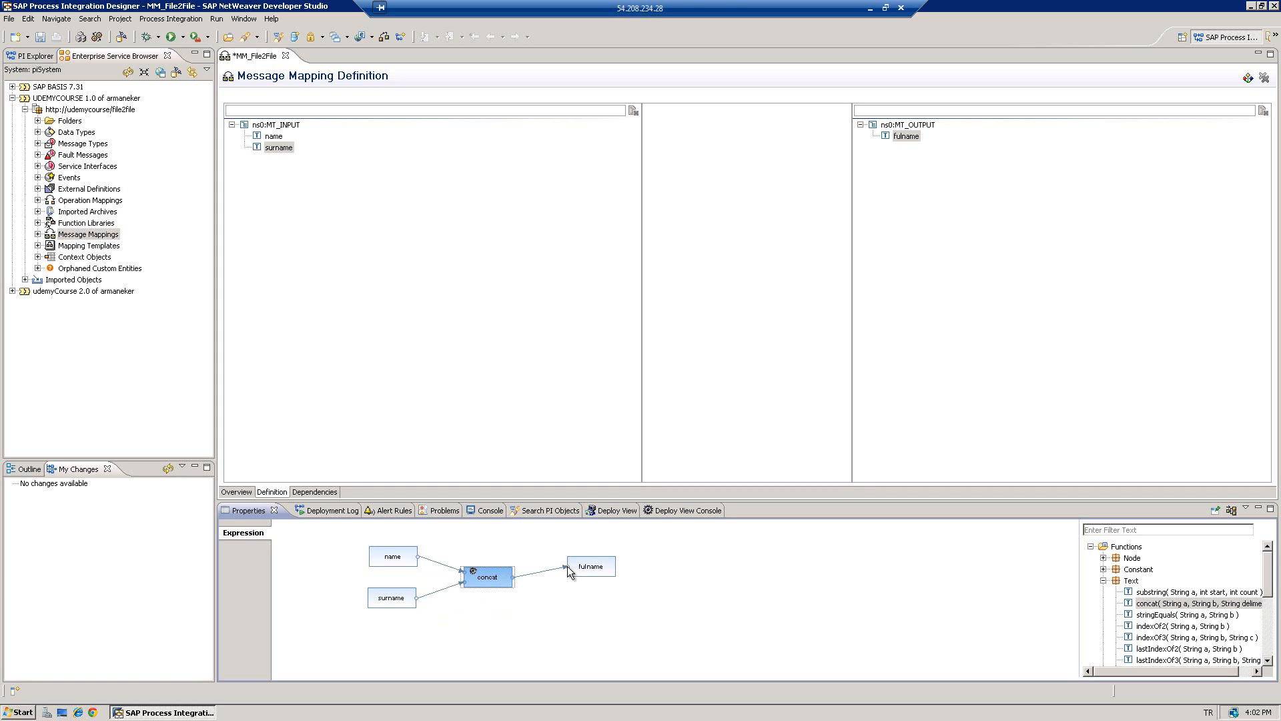
- Confirm the concat delimiter, auto-arrange the expression layout, and save MM_File2File
{"action": "double_click", "coordinate": [486, 578]}
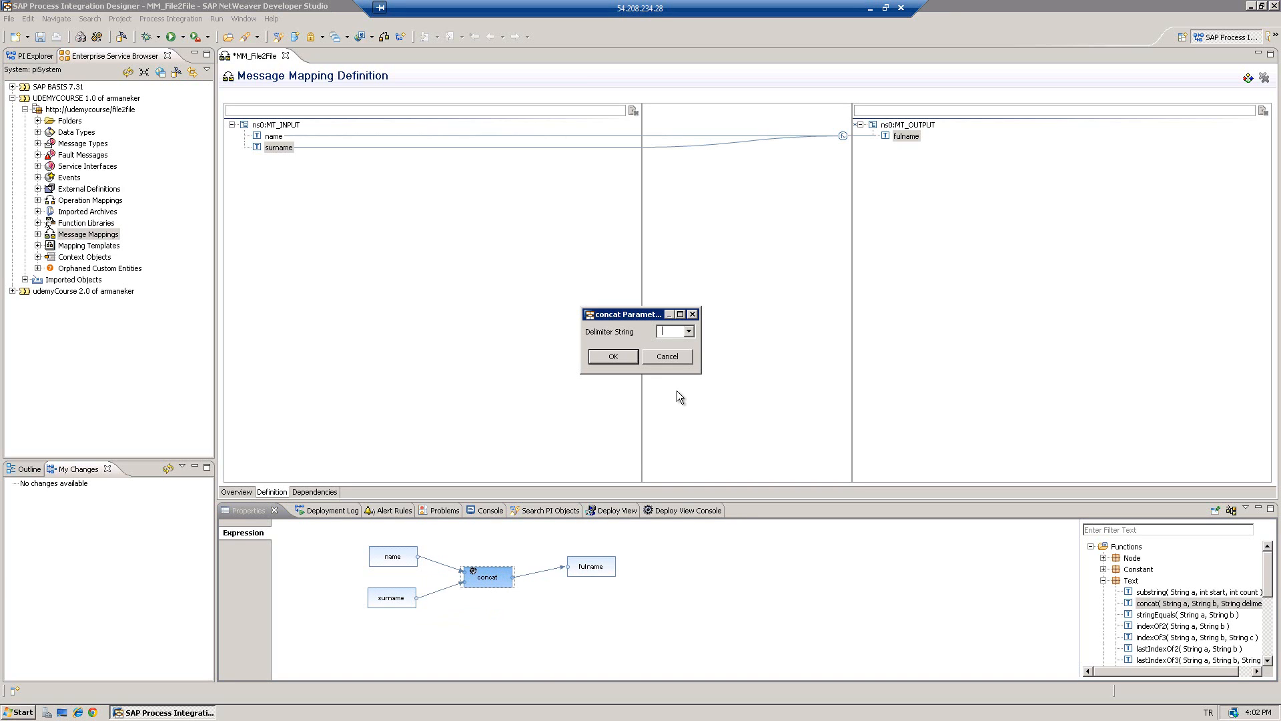
{"action": "left_click", "coordinate": [622, 358]}
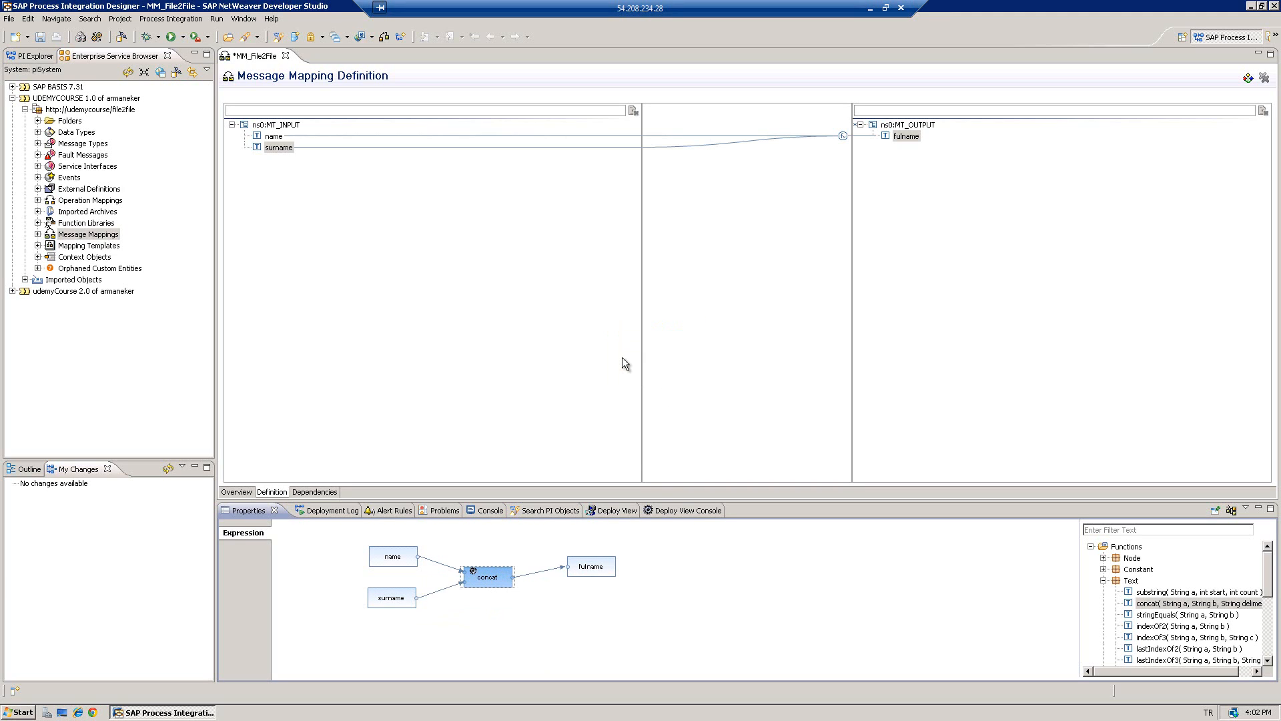
{"action": "right_click", "coordinate": [334, 547]}
{"action": "left_click", "coordinate": [365, 554]}
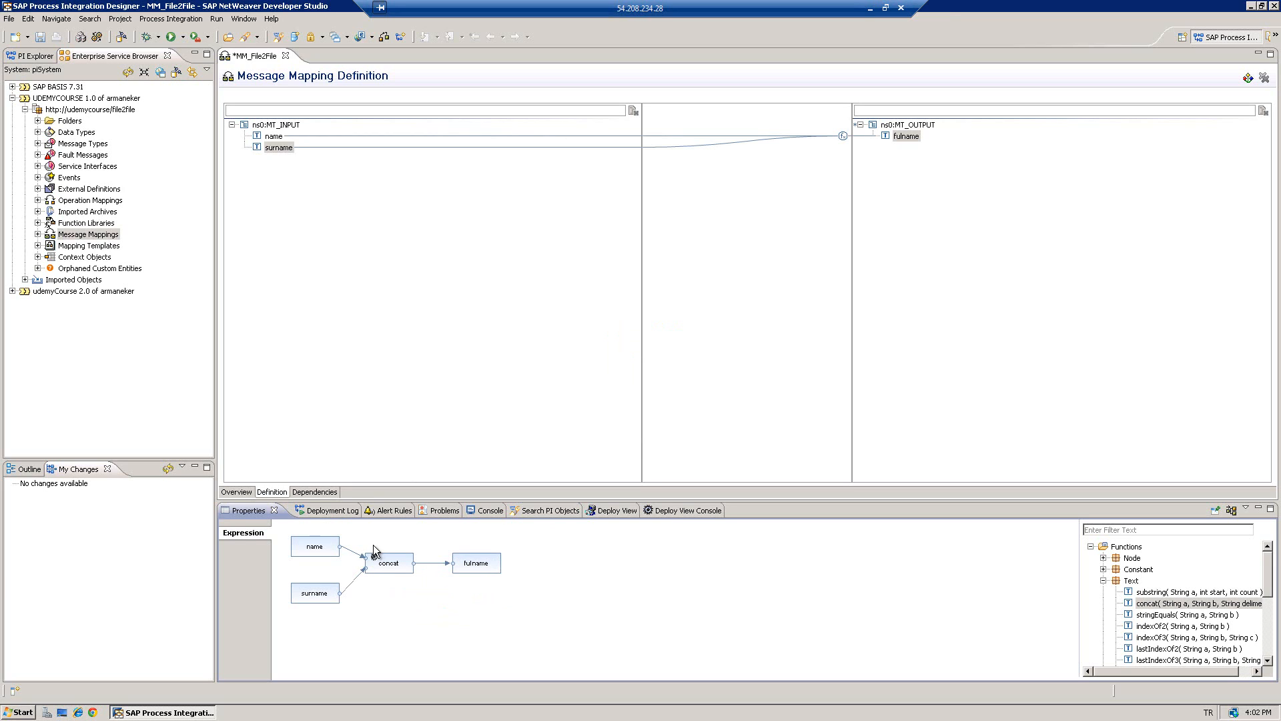
{"action": "scroll", "coordinate": [474, 555], "scroll_direction": "down", "scroll_amount": 1}
{"action": "key", "text": "ctrl+s"}
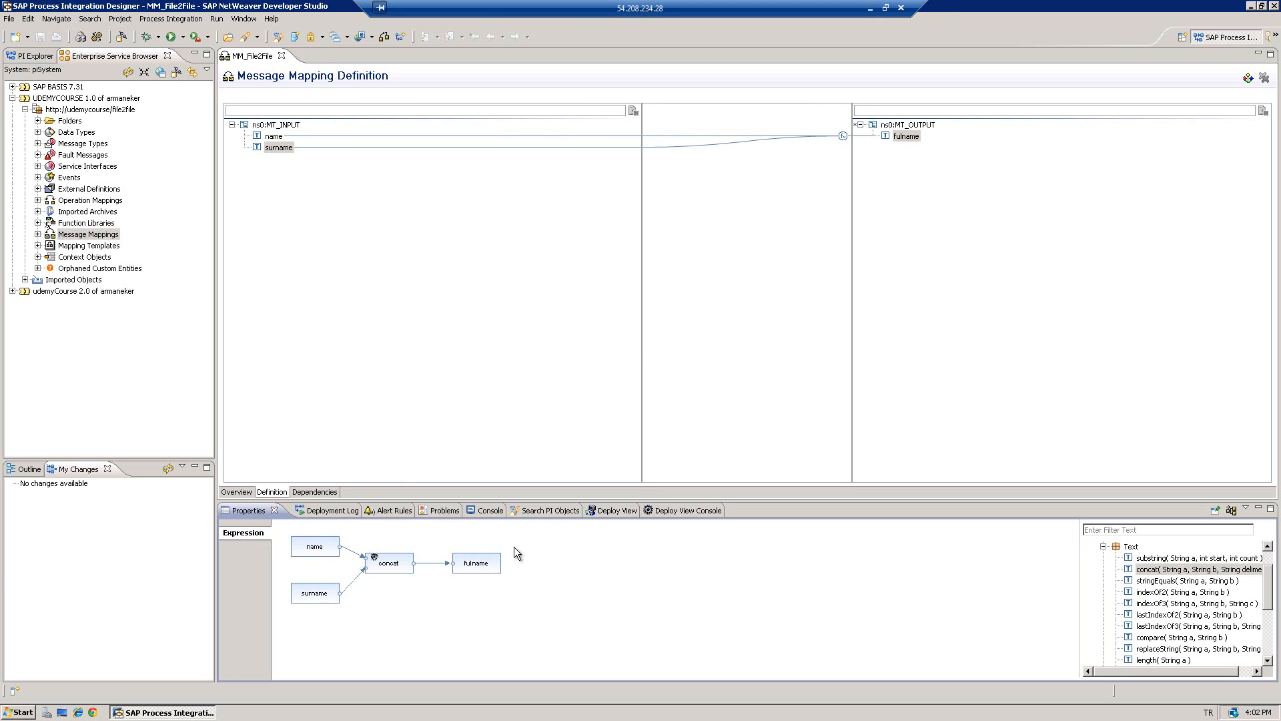
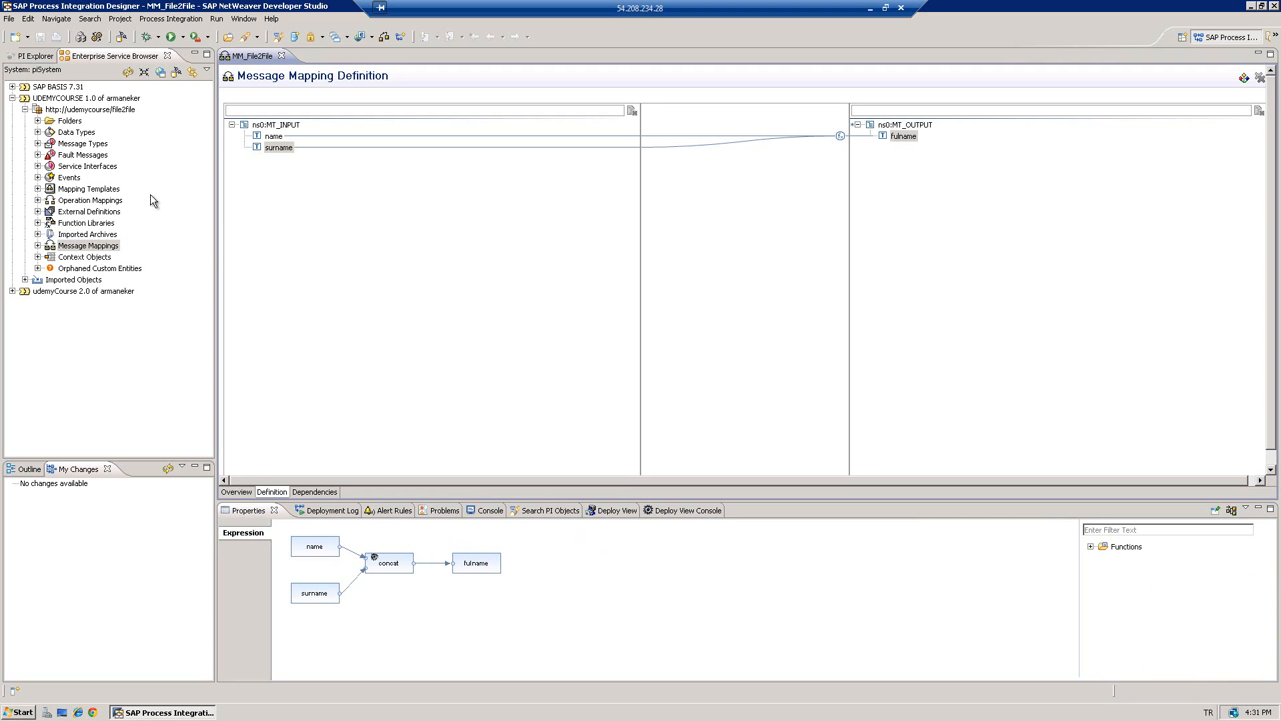
- Start a new project from the Examples > XML 'Editing and validating XML files' sample
{"action": "left_click", "coordinate": [10, 18]}
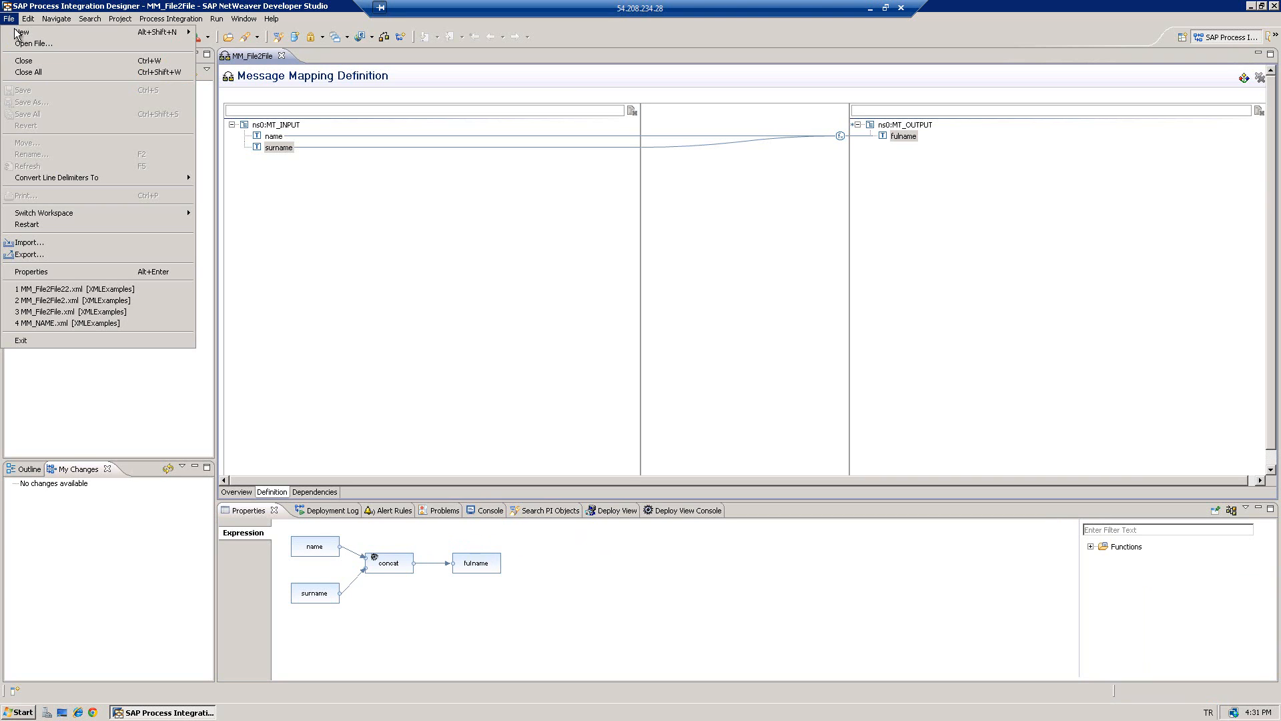
{"action": "mouse_move", "coordinate": [20, 32]}
{"action": "left_click", "coordinate": [227, 32]}
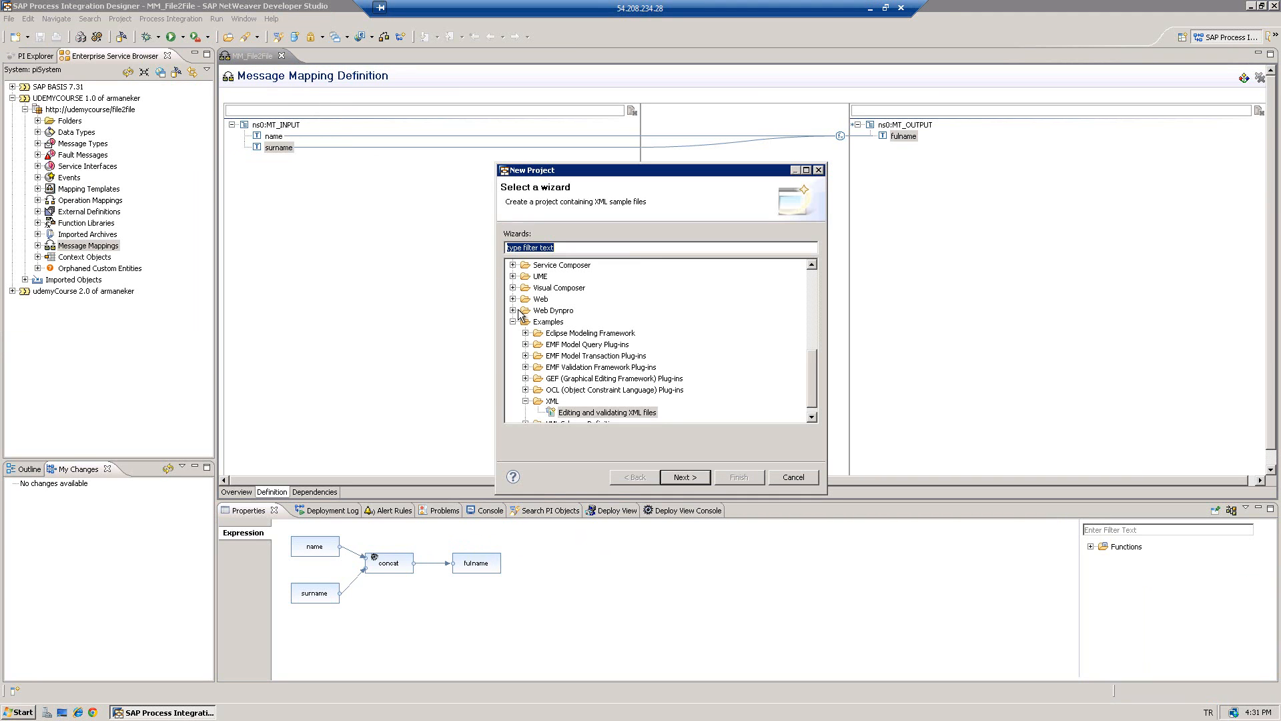
{"action": "left_click", "coordinate": [548, 322]}
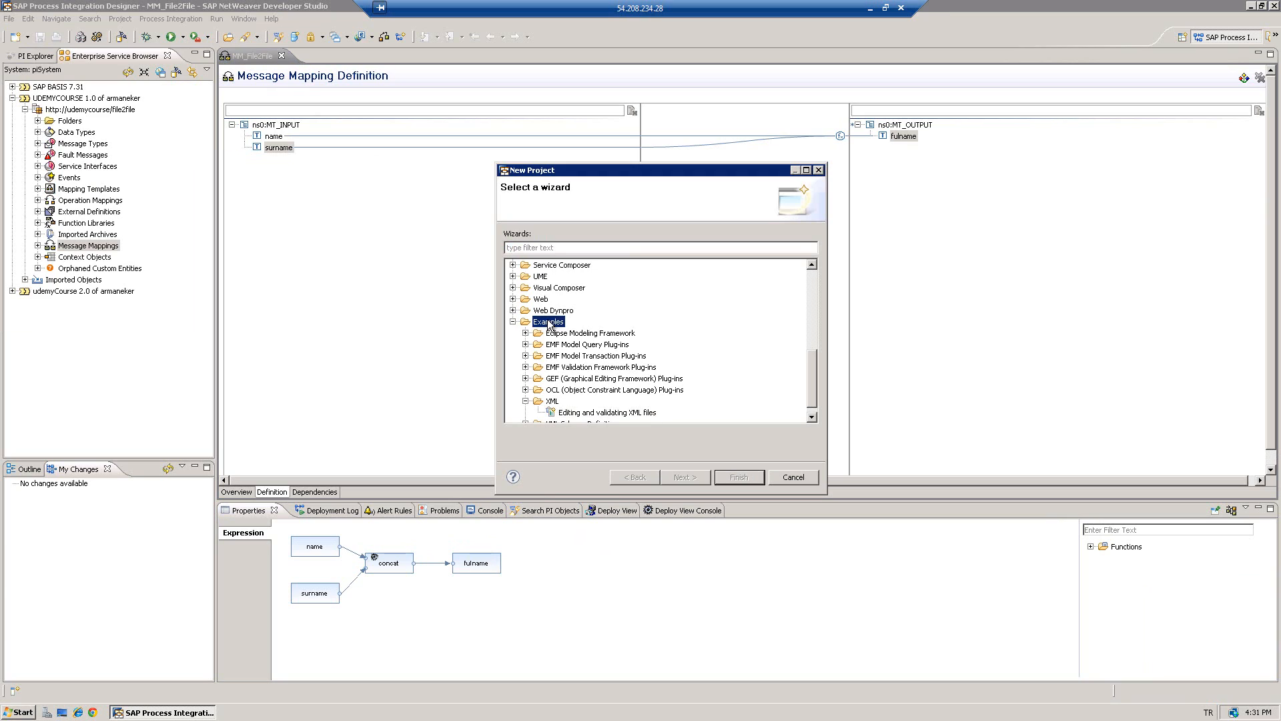
{"action": "left_click", "coordinate": [552, 402]}
{"action": "left_click", "coordinate": [646, 414]}
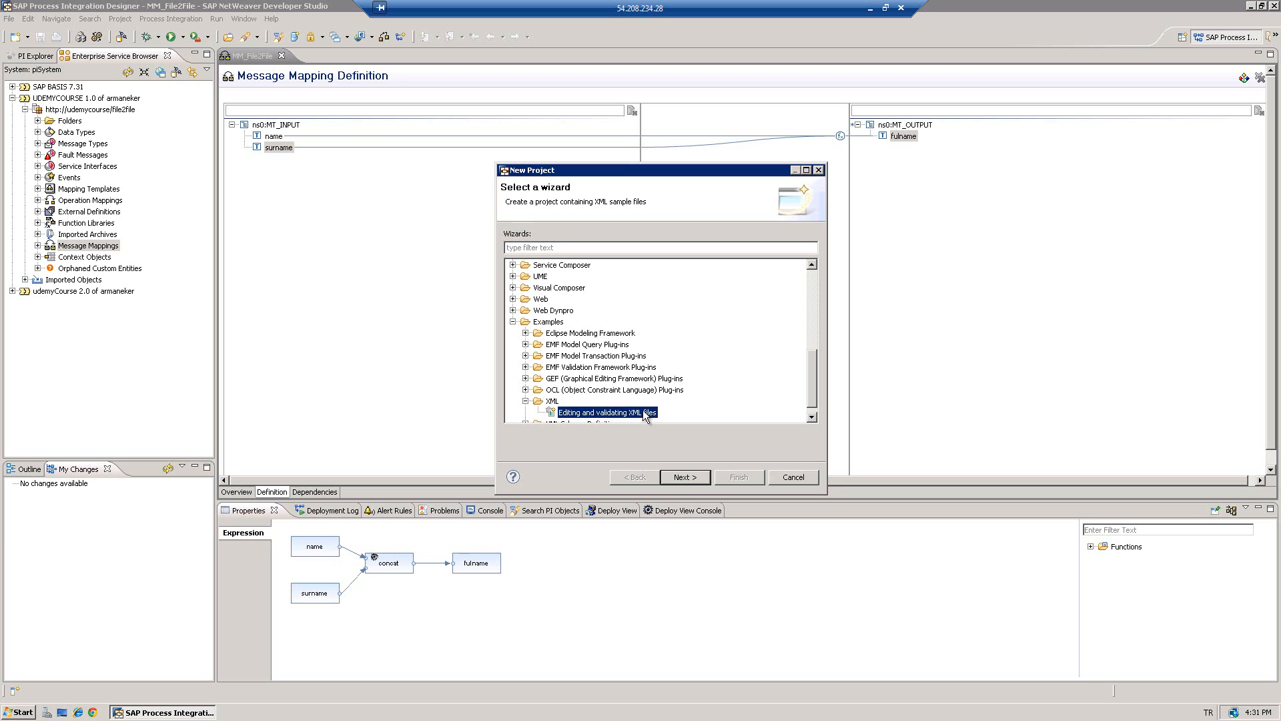
{"action": "left_click", "coordinate": [687, 478]}
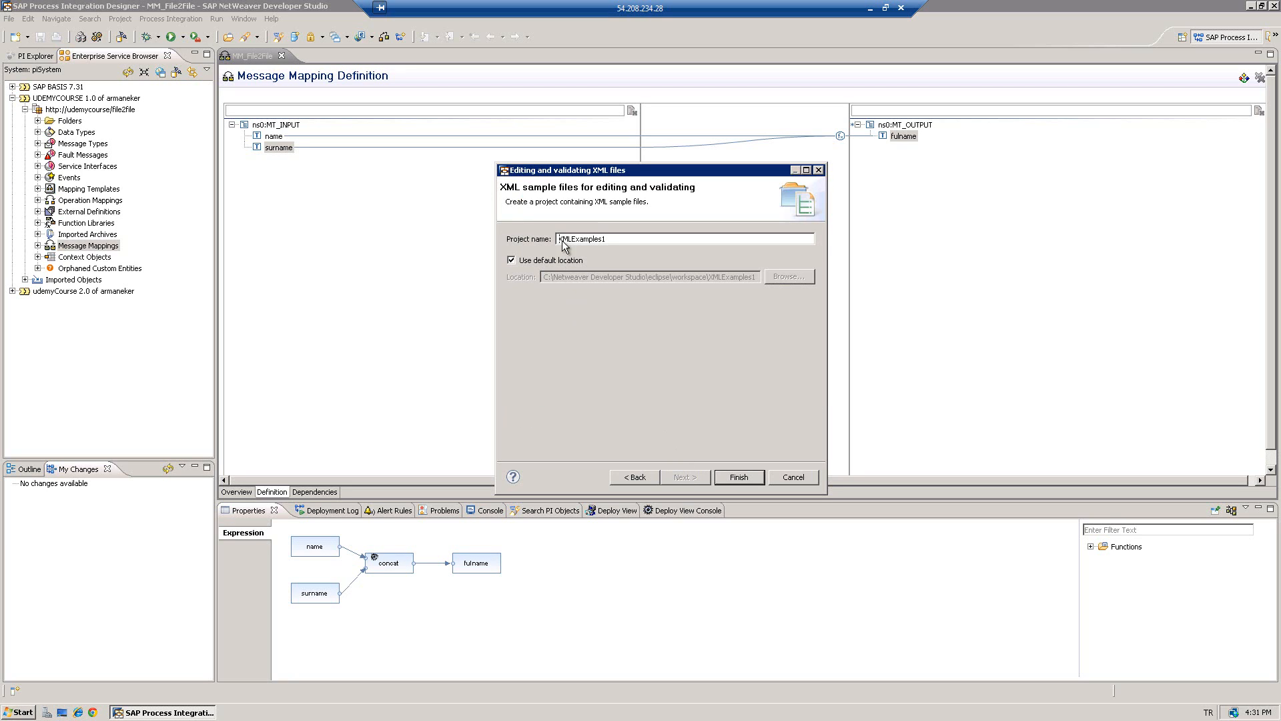
- Name the project UDEMYTestXML, create it, and close its readme
{"action": "left_click_drag", "start_coordinate": [613, 240], "coordinate": [550, 244]}
{"action": "type", "text": "UDEMYTestFile"}
{"action": "key", "text": "BackSpace"}
{"action": "key", "text": "BackSpace"}
{"action": "type", "text": "XML"}
{"action": "left_click", "coordinate": [740, 477]}
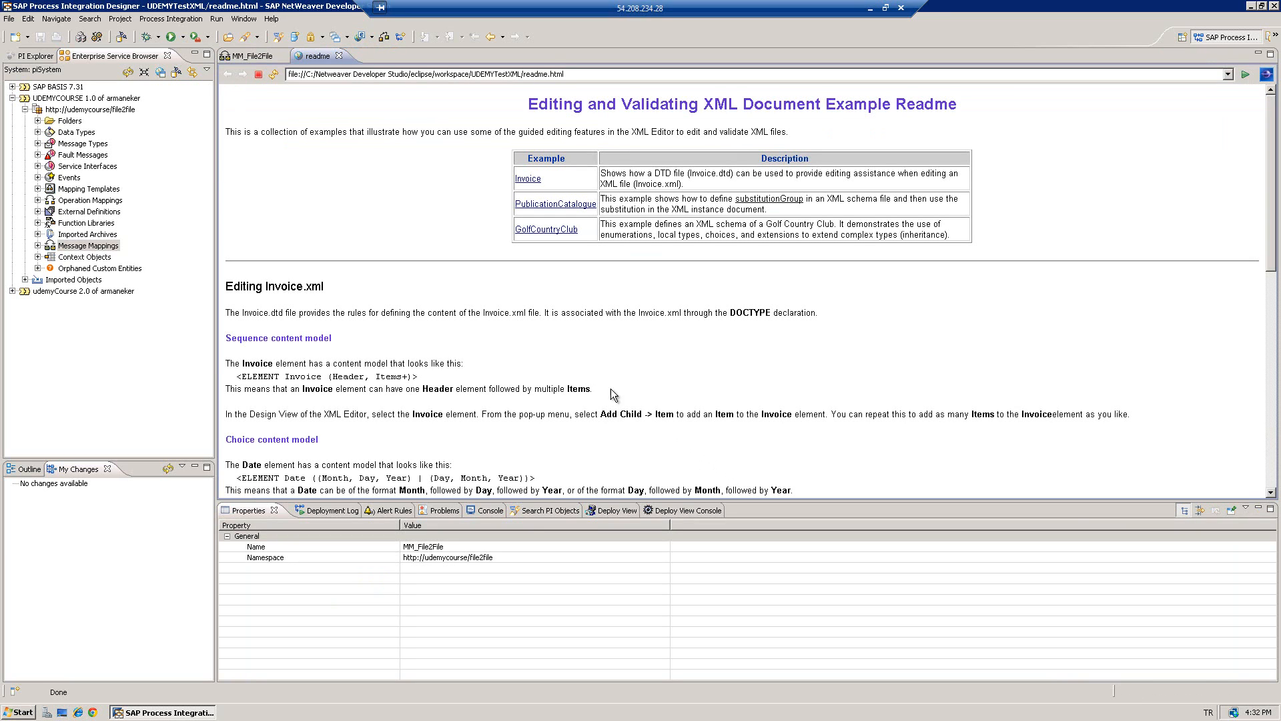
{"action": "left_click", "coordinate": [338, 56]}
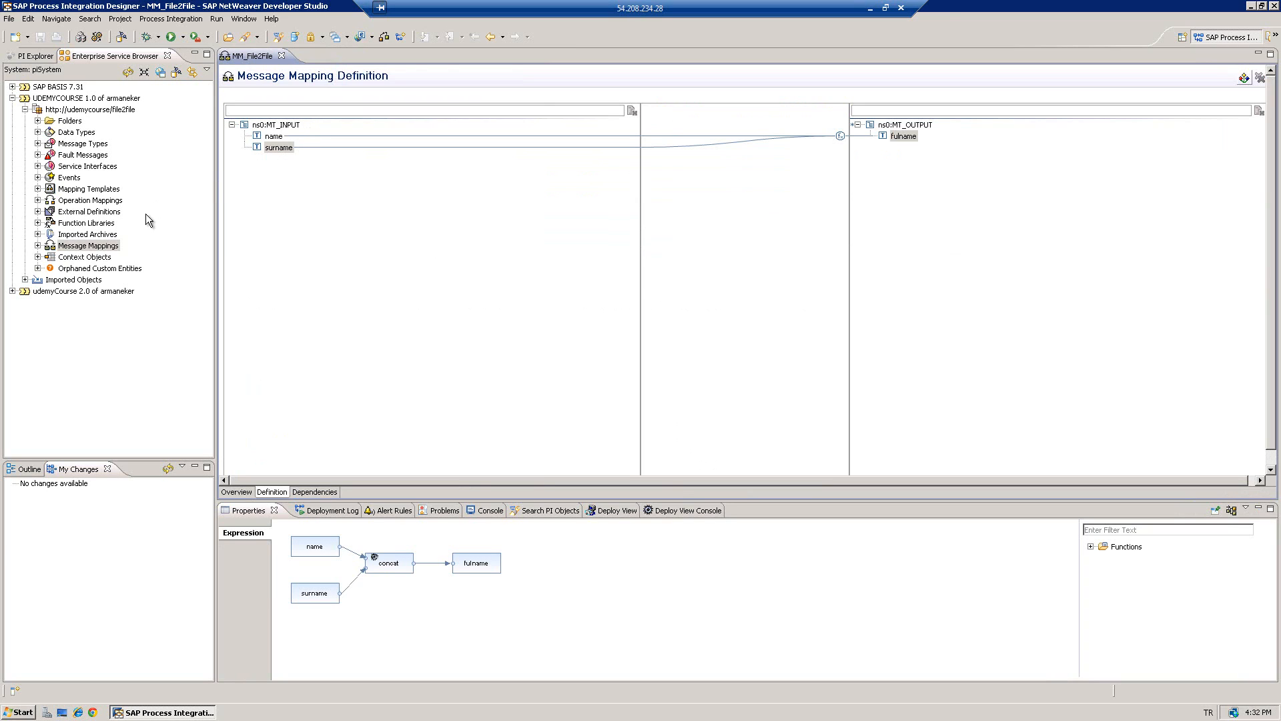
- Generate a sample XML file from MM_File2File into the UDEMYTestXML project, named xi_input.xml
{"action": "left_click", "coordinate": [38, 247]}
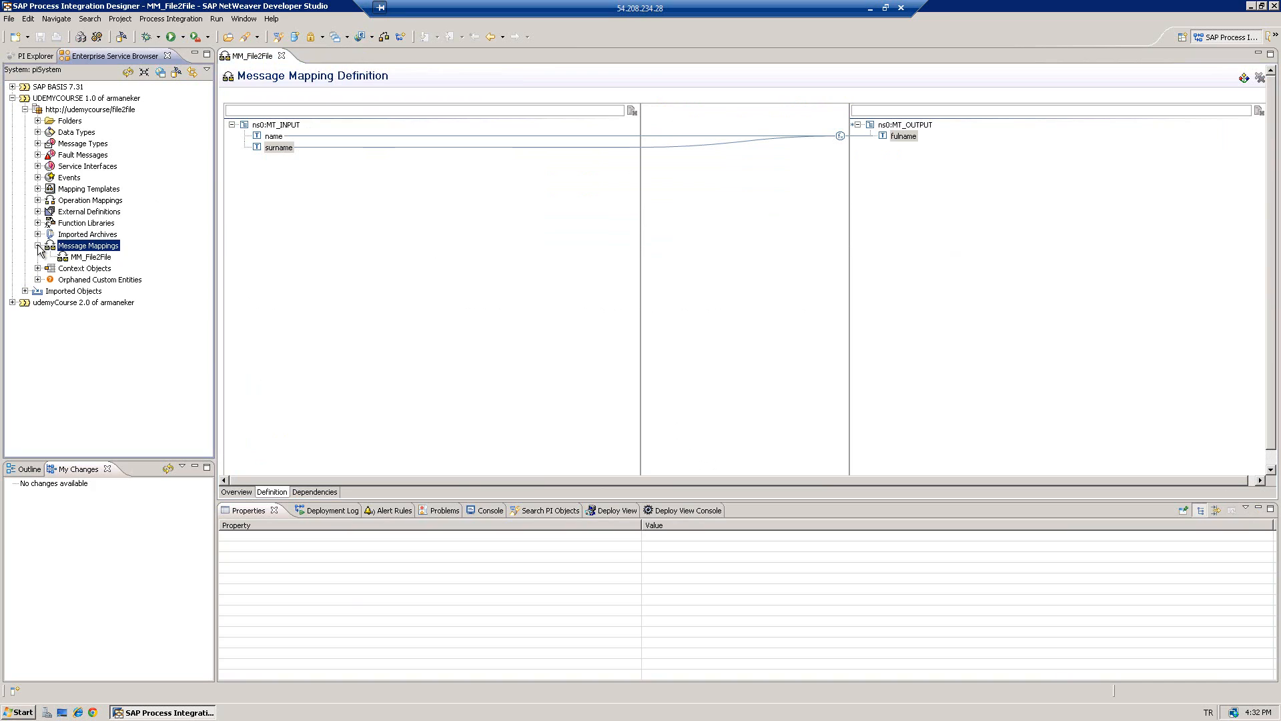
{"action": "left_click", "coordinate": [90, 258]}
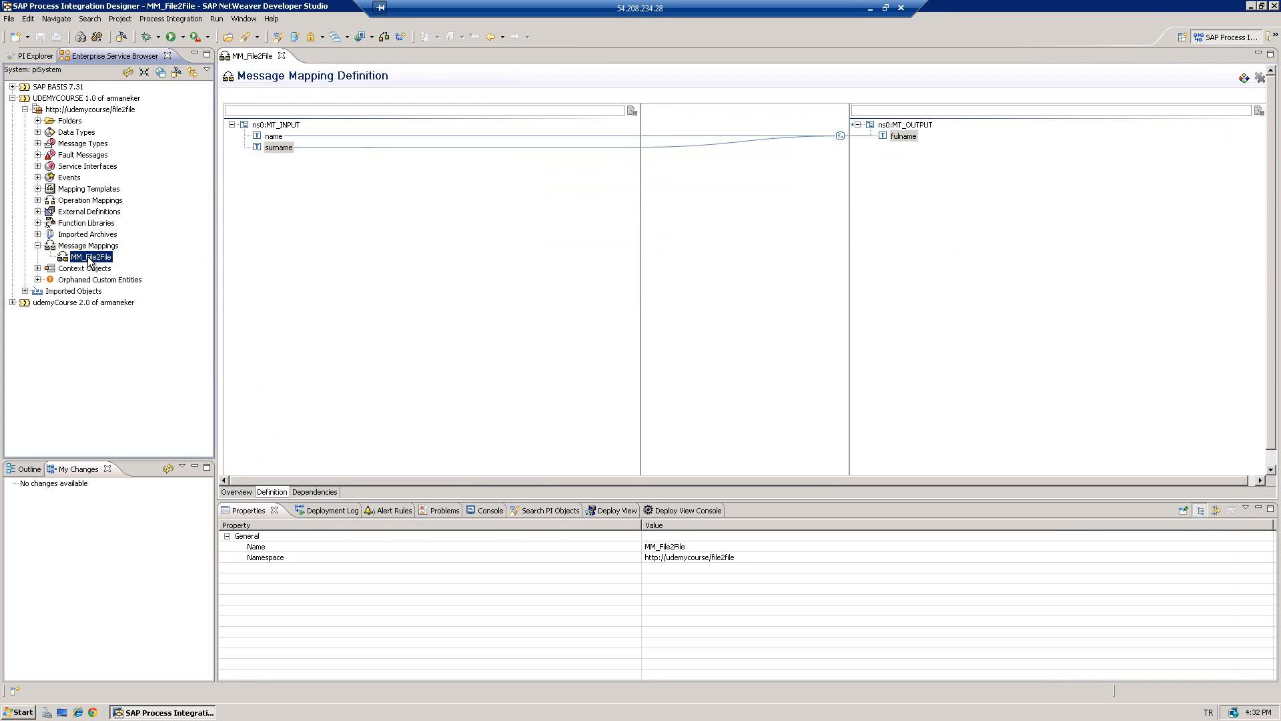
{"action": "right_click", "coordinate": [90, 260]}
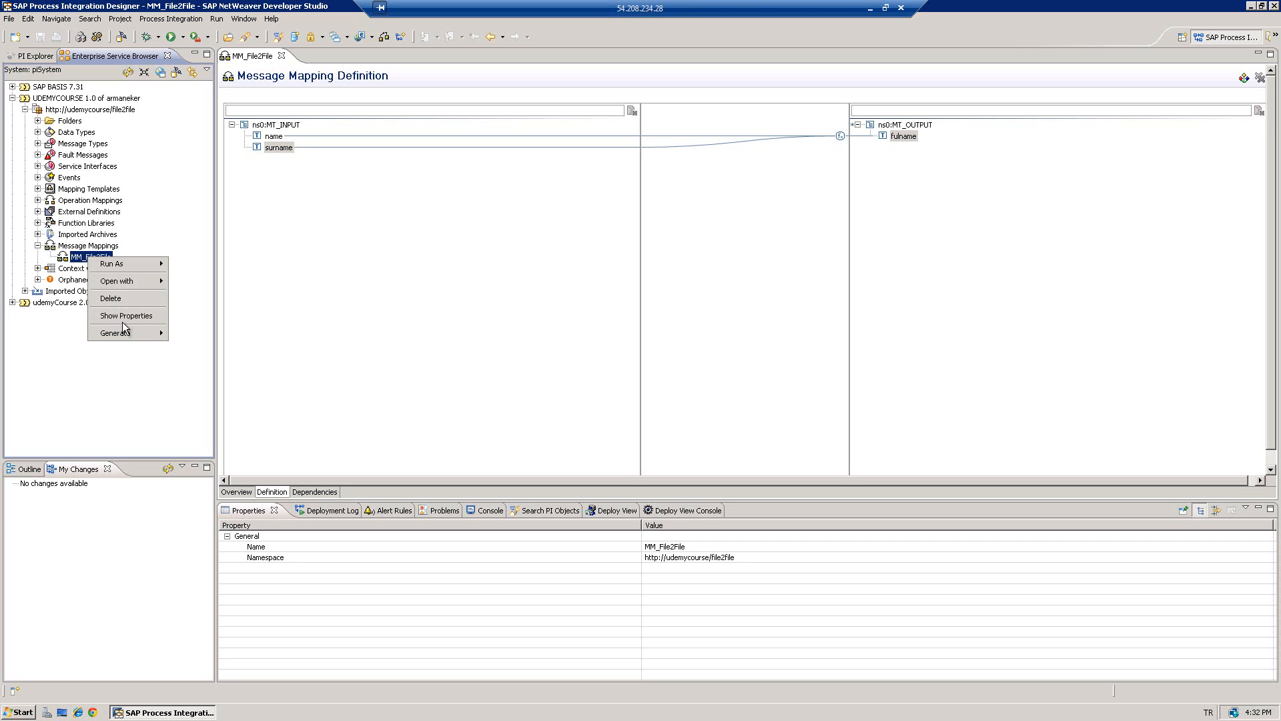
{"action": "mouse_move", "coordinate": [123, 333]}
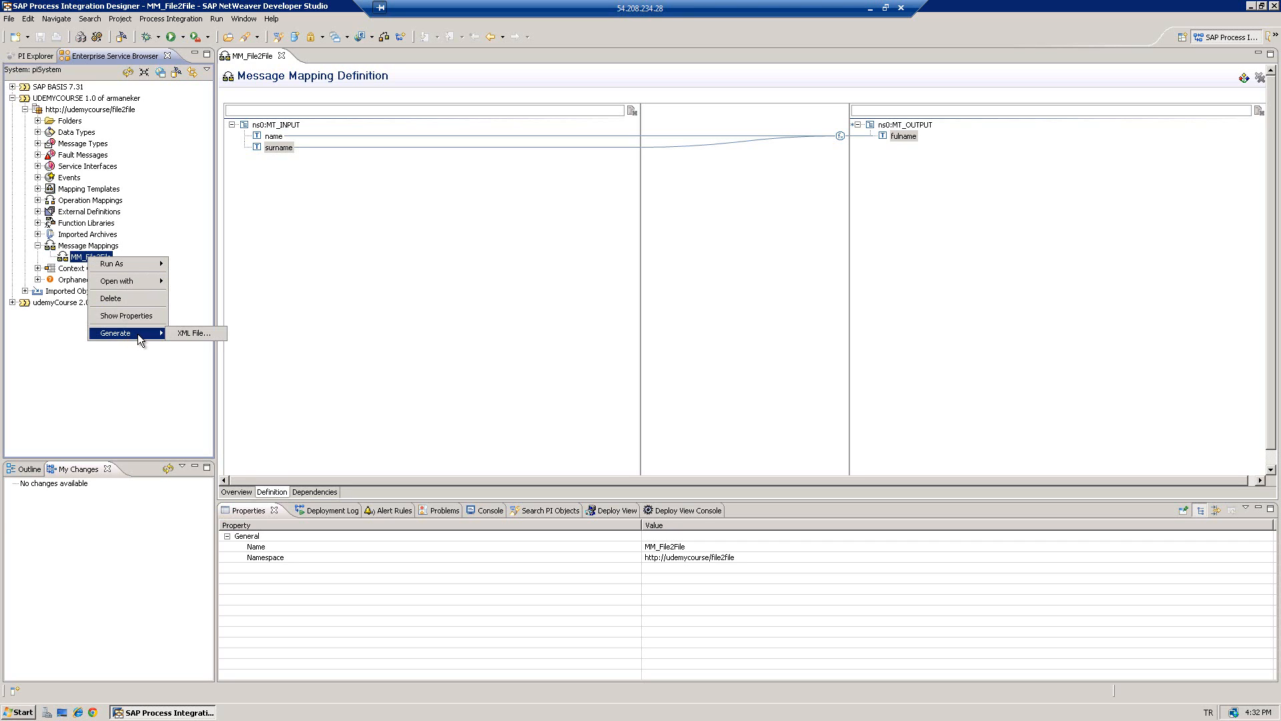
{"action": "left_click", "coordinate": [187, 334]}
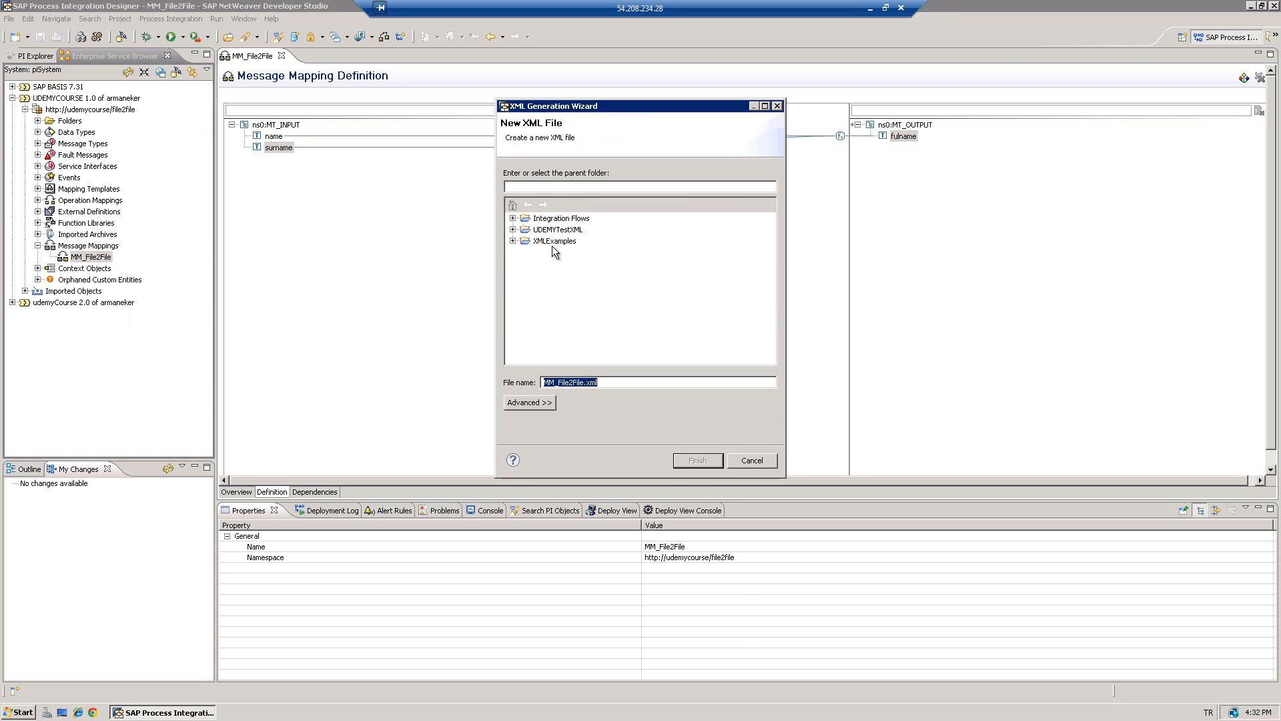
{"action": "left_click", "coordinate": [547, 230]}
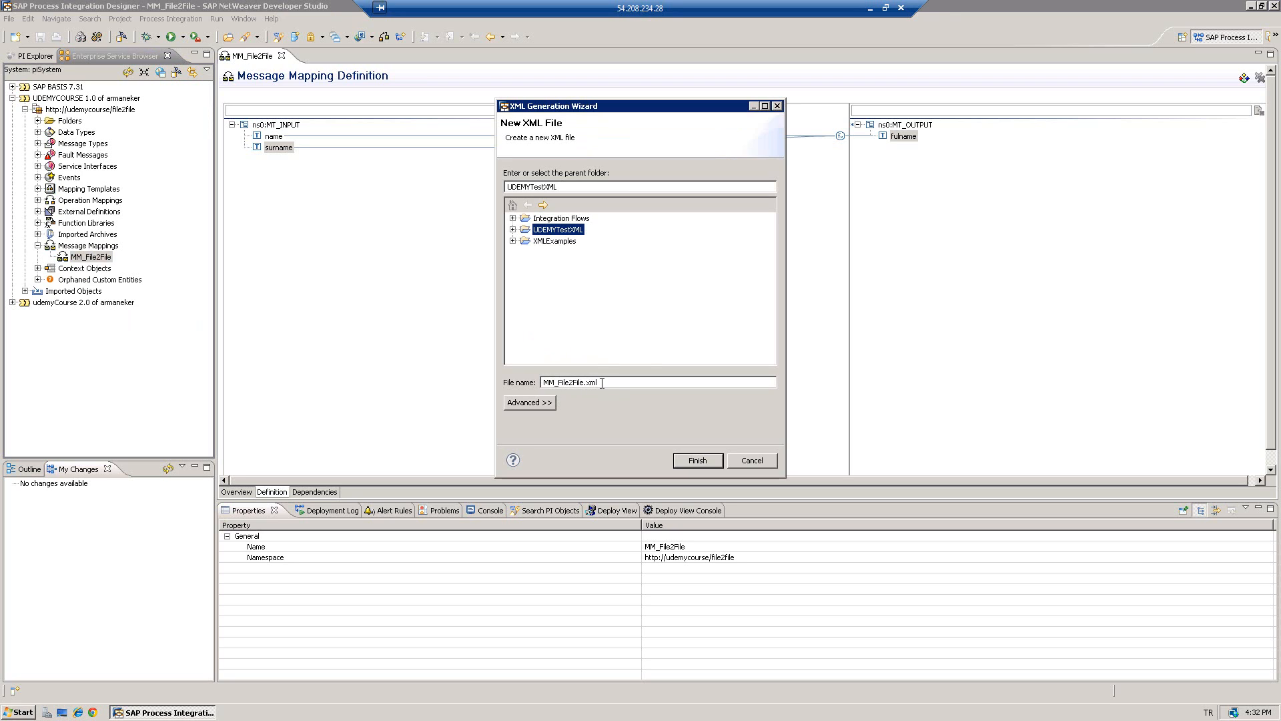
{"action": "left_click", "coordinate": [599, 382]}
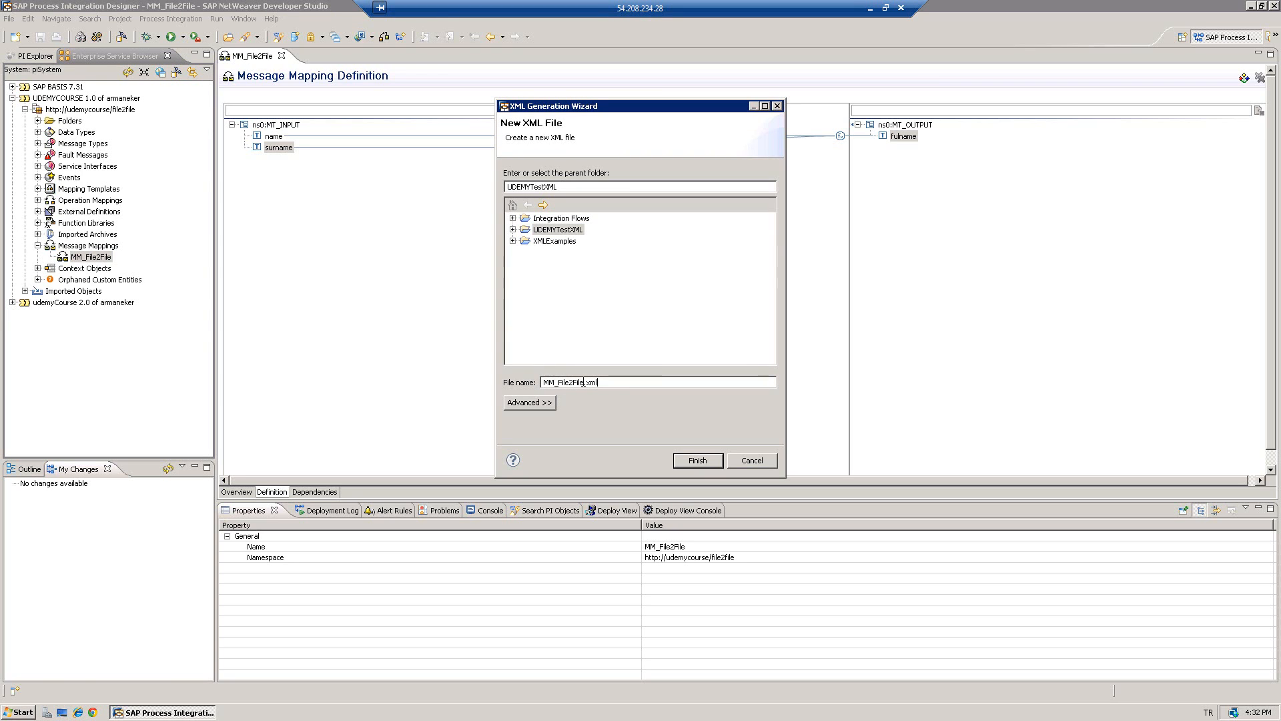
{"action": "left_click_drag", "start_coordinate": [585, 382], "coordinate": [548, 383]}
{"action": "type", "text": "xi_input"}
{"action": "left_click", "coordinate": [698, 462]}
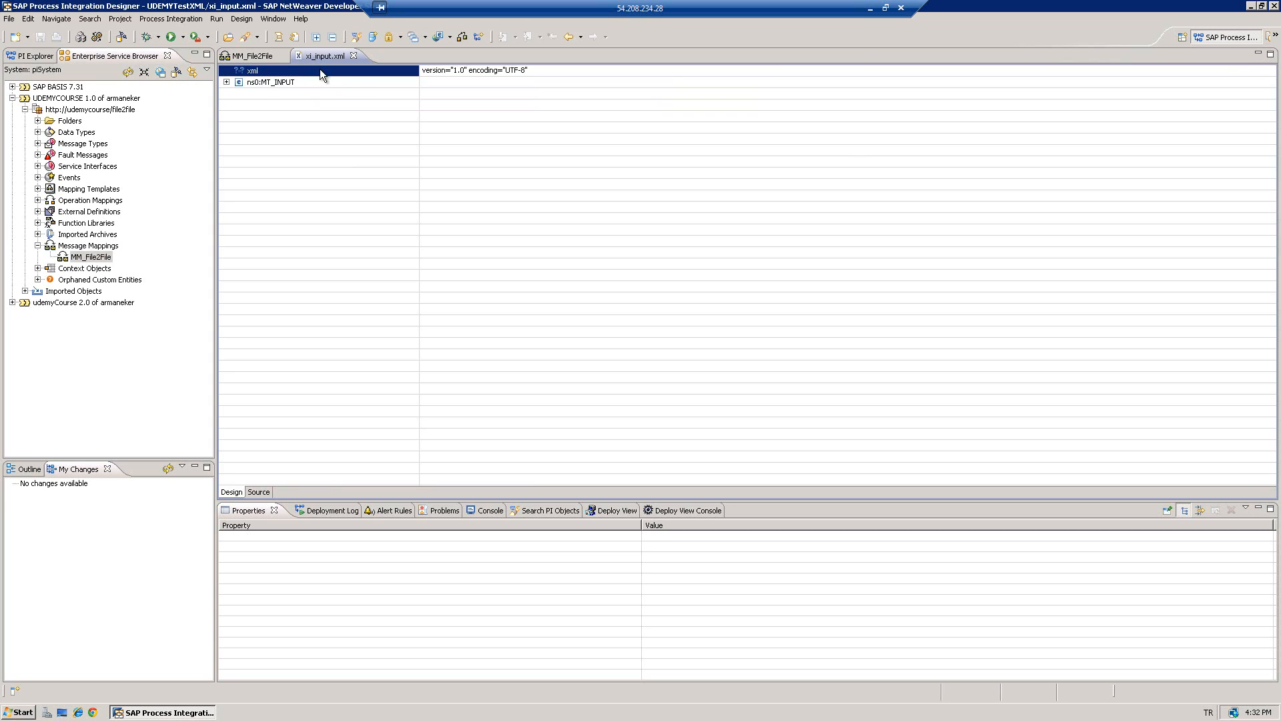
- Enter a sample first name and surname in MT_INPUT's name and surname fields, then save
{"action": "left_click", "coordinate": [227, 82]}
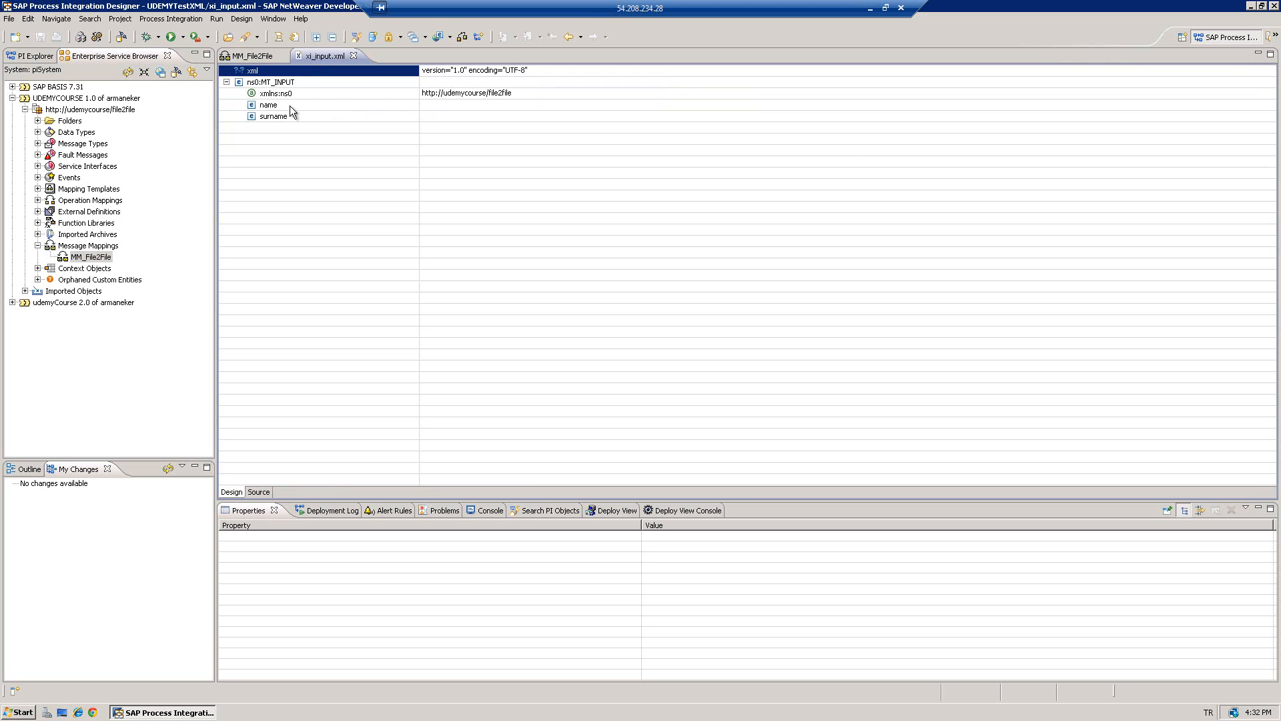
{"action": "left_click", "coordinate": [438, 107]}
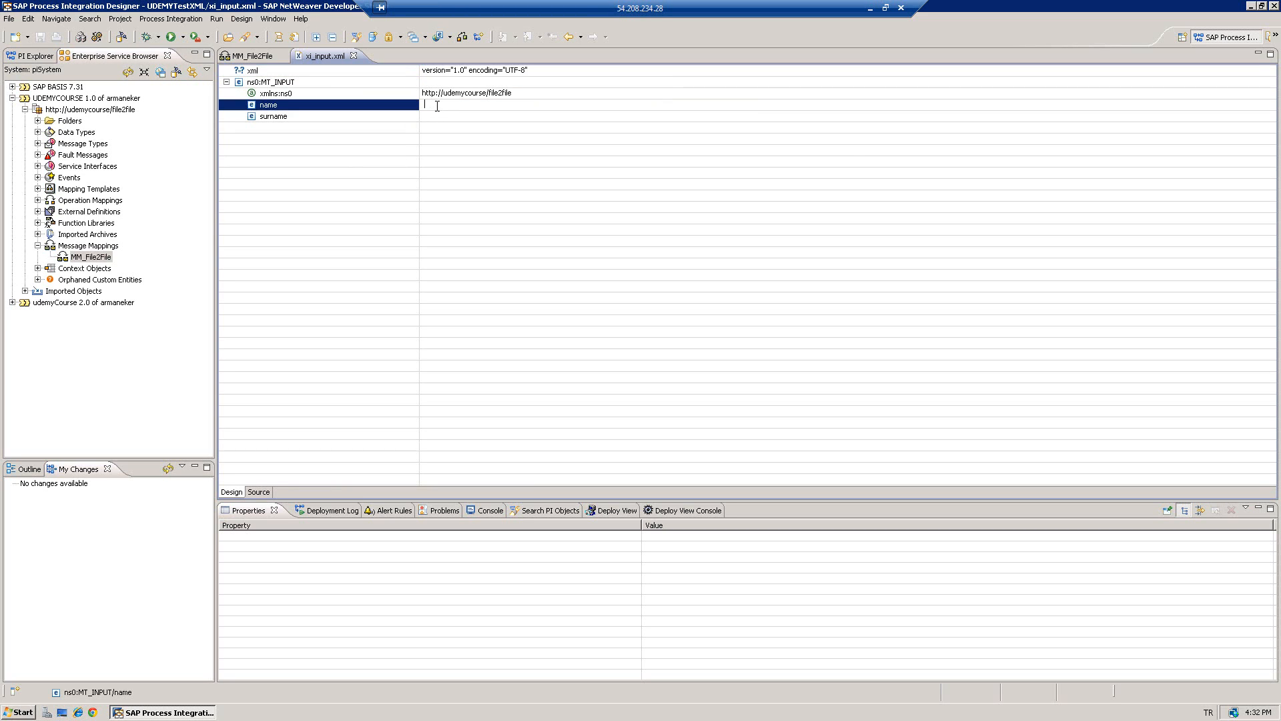
{"action": "type", "text": "Arman"}
{"action": "left_click", "coordinate": [457, 117]}
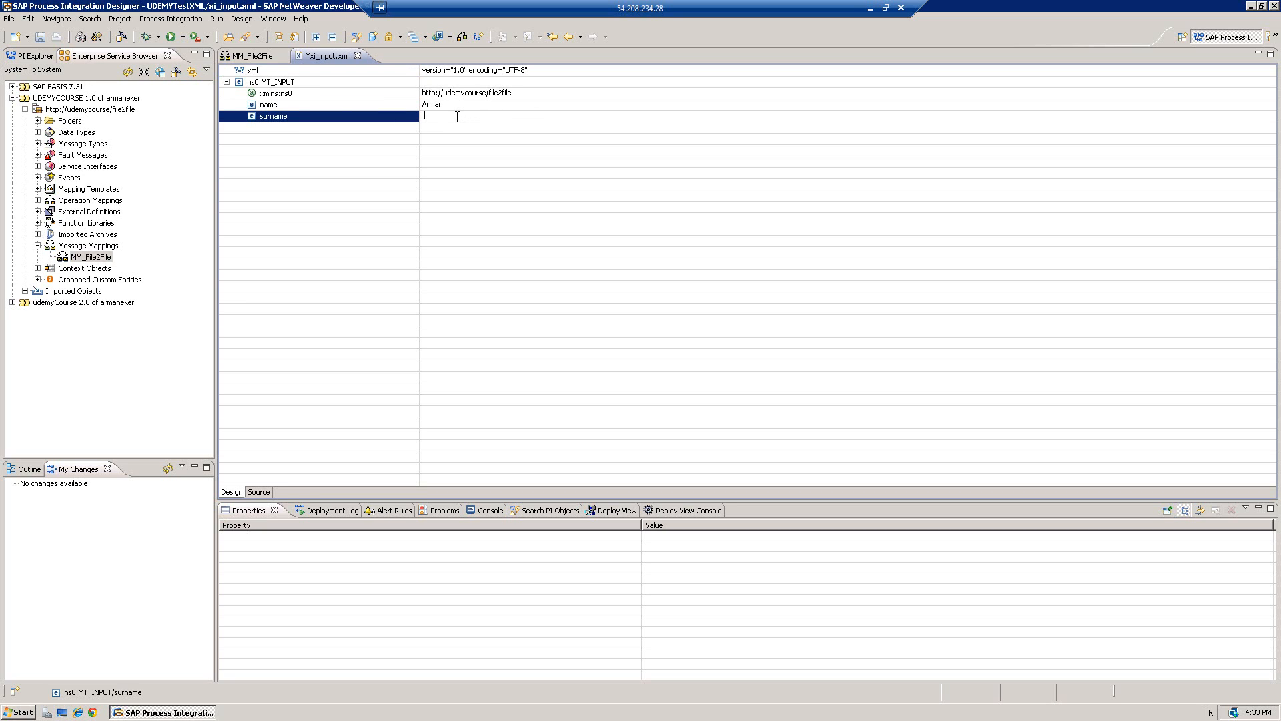
{"action": "type", "text": "Eker"}
{"action": "key", "text": "ctrl+s"}
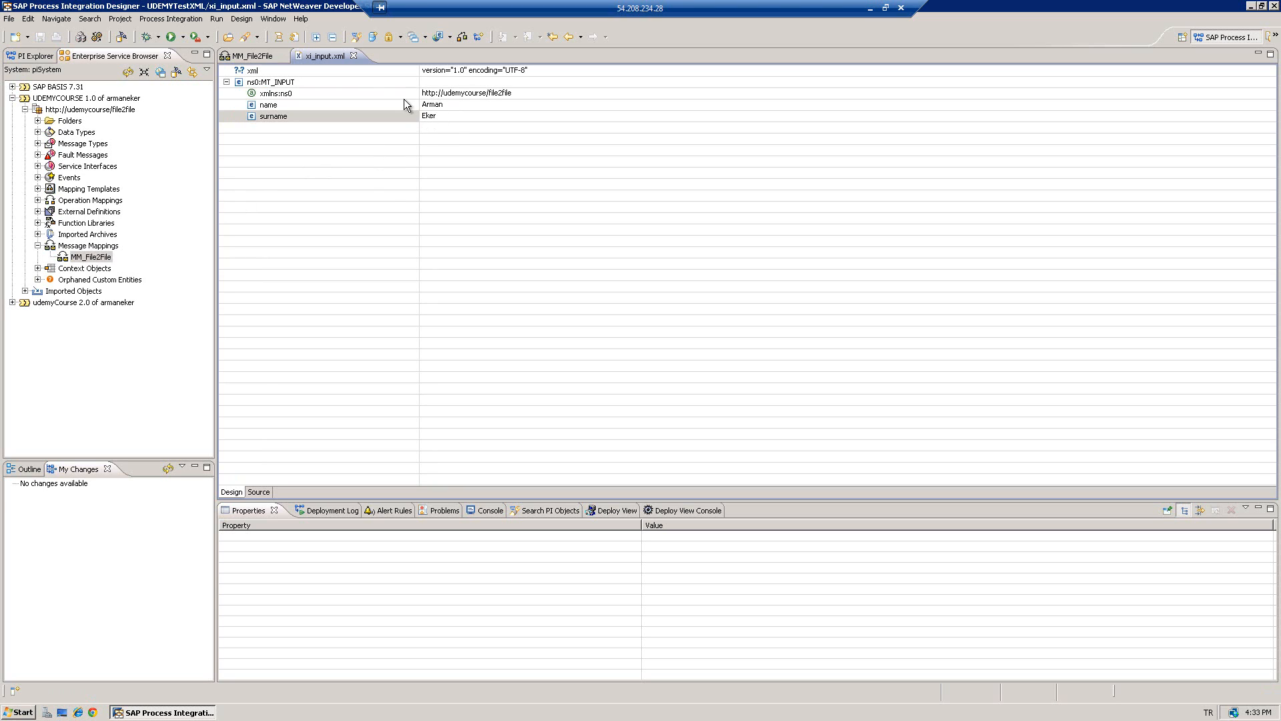
- Add a new ESR Message Mapping run configuration for MM_File2File and name it TestCase01
{"action": "right_click", "coordinate": [92, 260]}
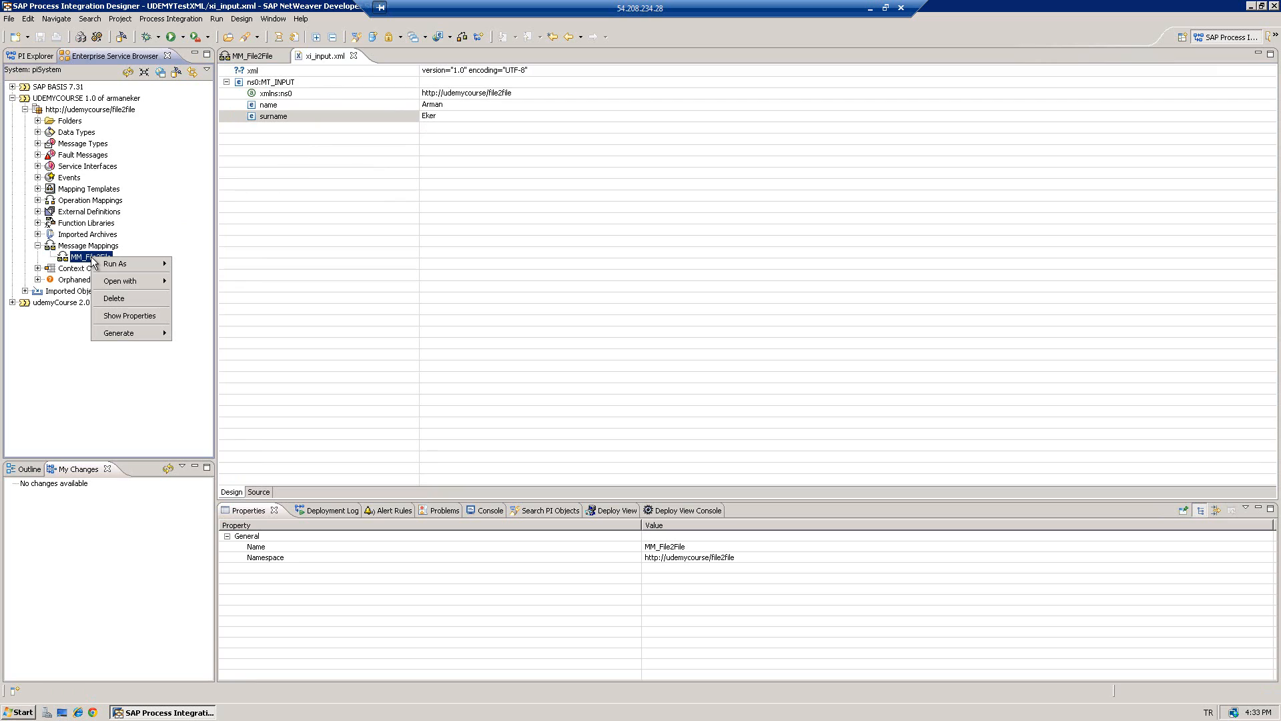
{"action": "mouse_move", "coordinate": [115, 265]}
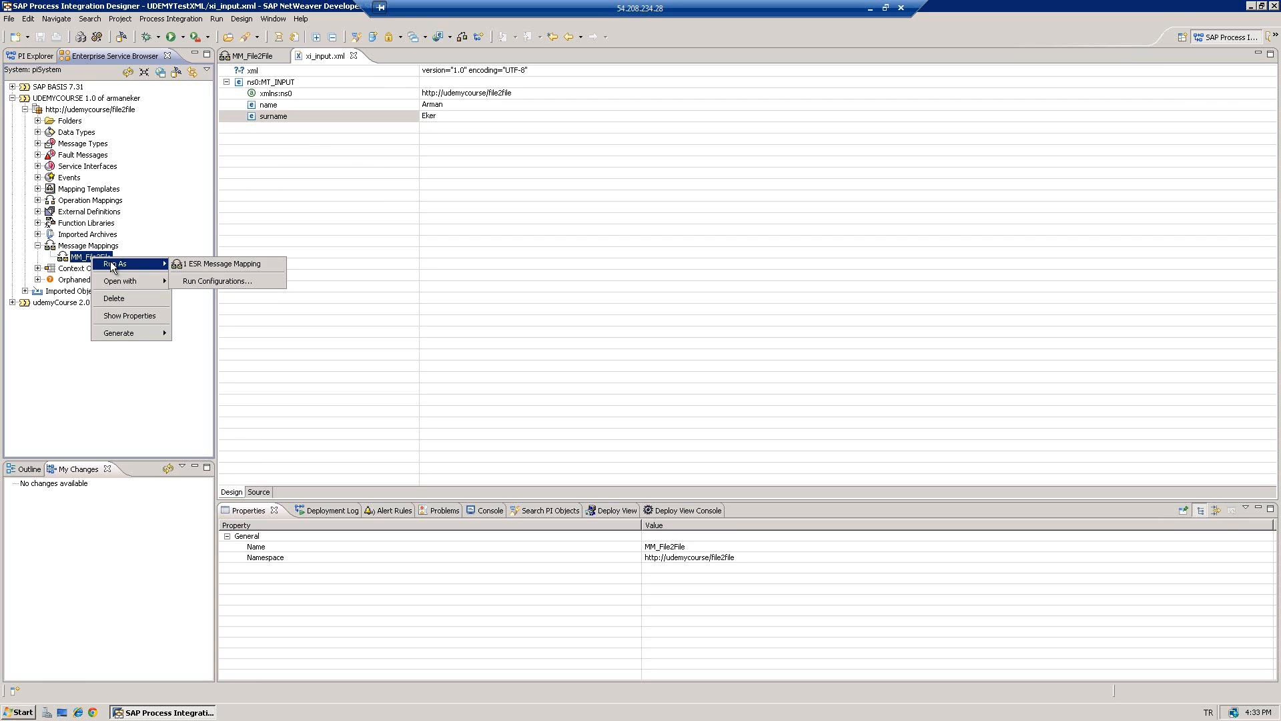
{"action": "left_click", "coordinate": [202, 279]}
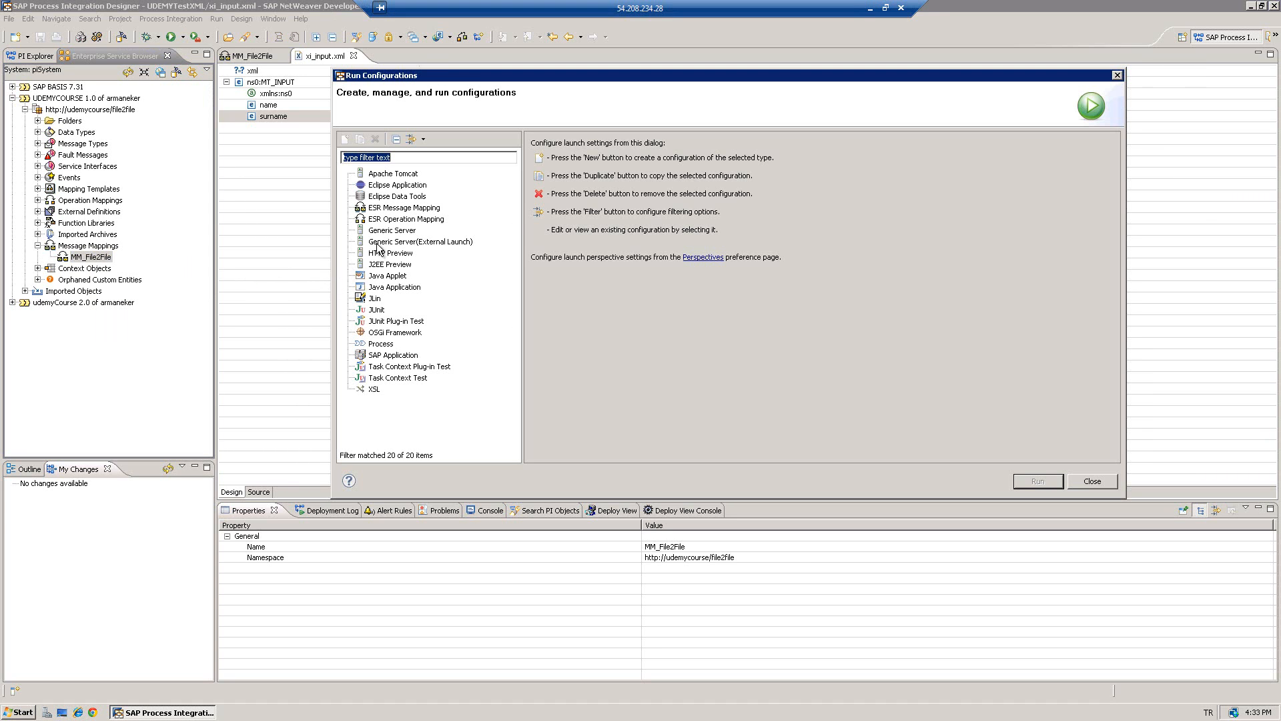
{"action": "left_click", "coordinate": [399, 208]}
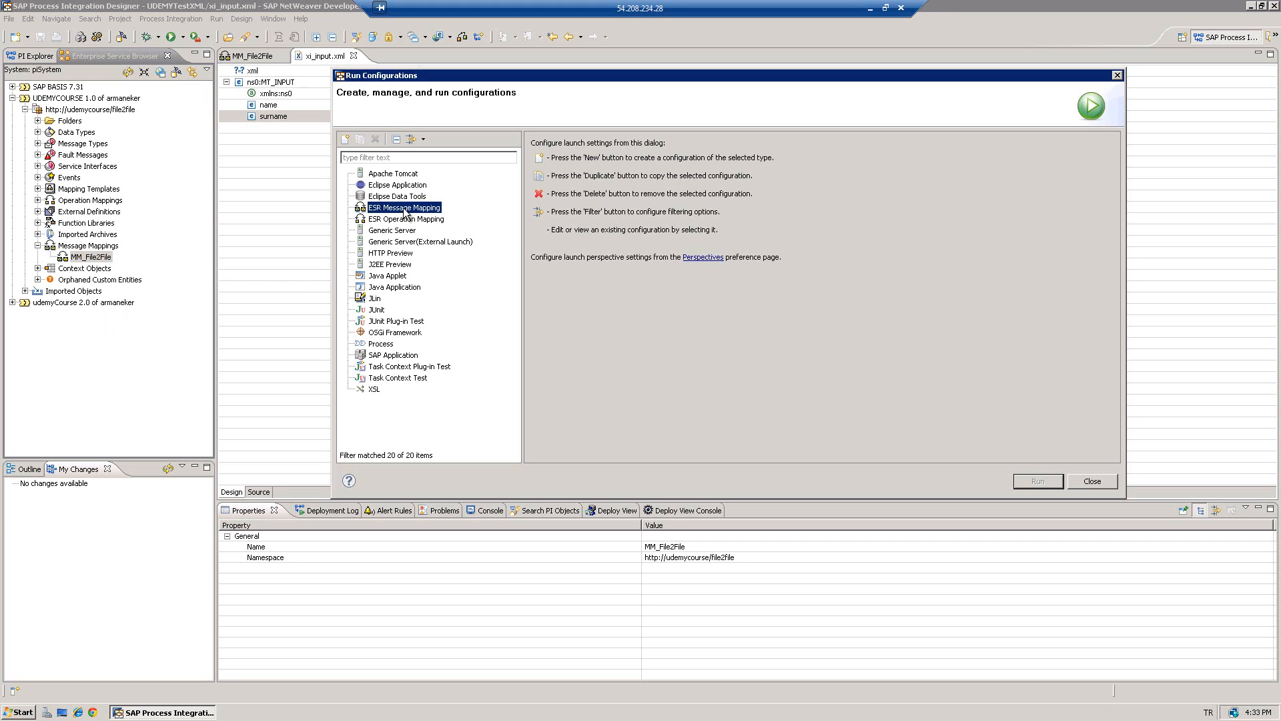
{"action": "right_click", "coordinate": [404, 212]}
{"action": "left_click", "coordinate": [421, 219]}
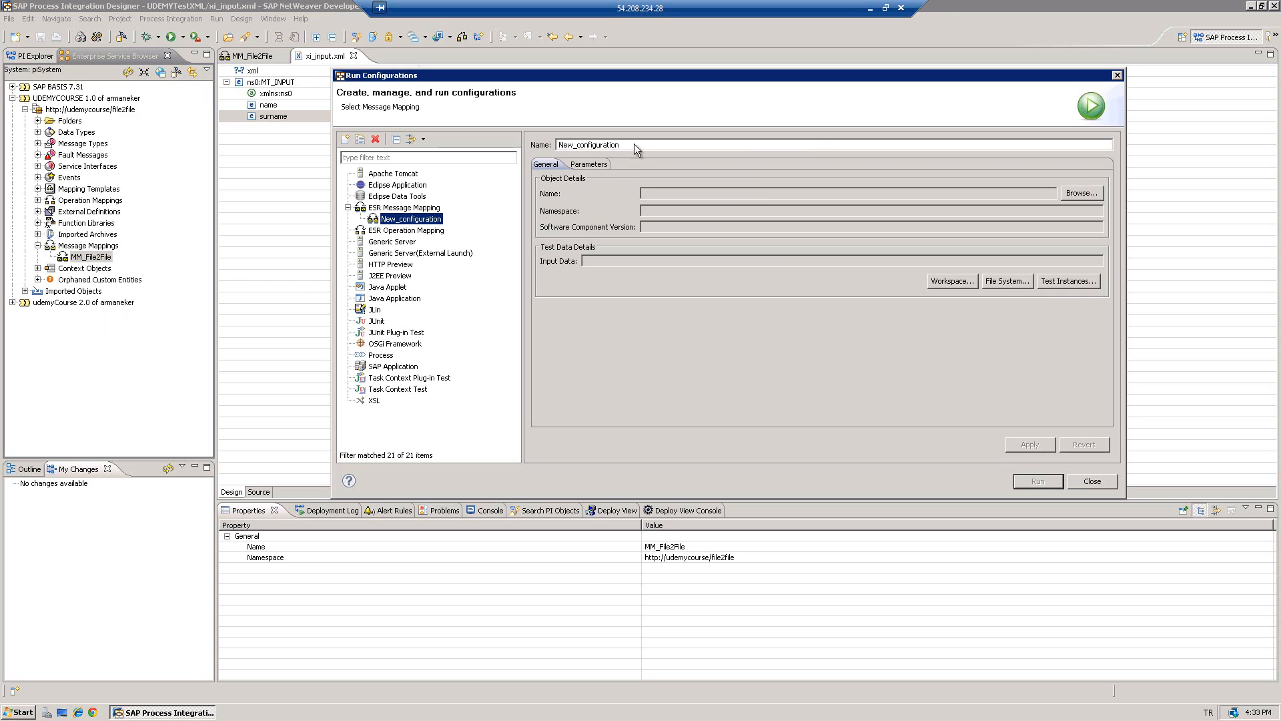
{"action": "left_click_drag", "start_coordinate": [635, 143], "coordinate": [534, 145]}
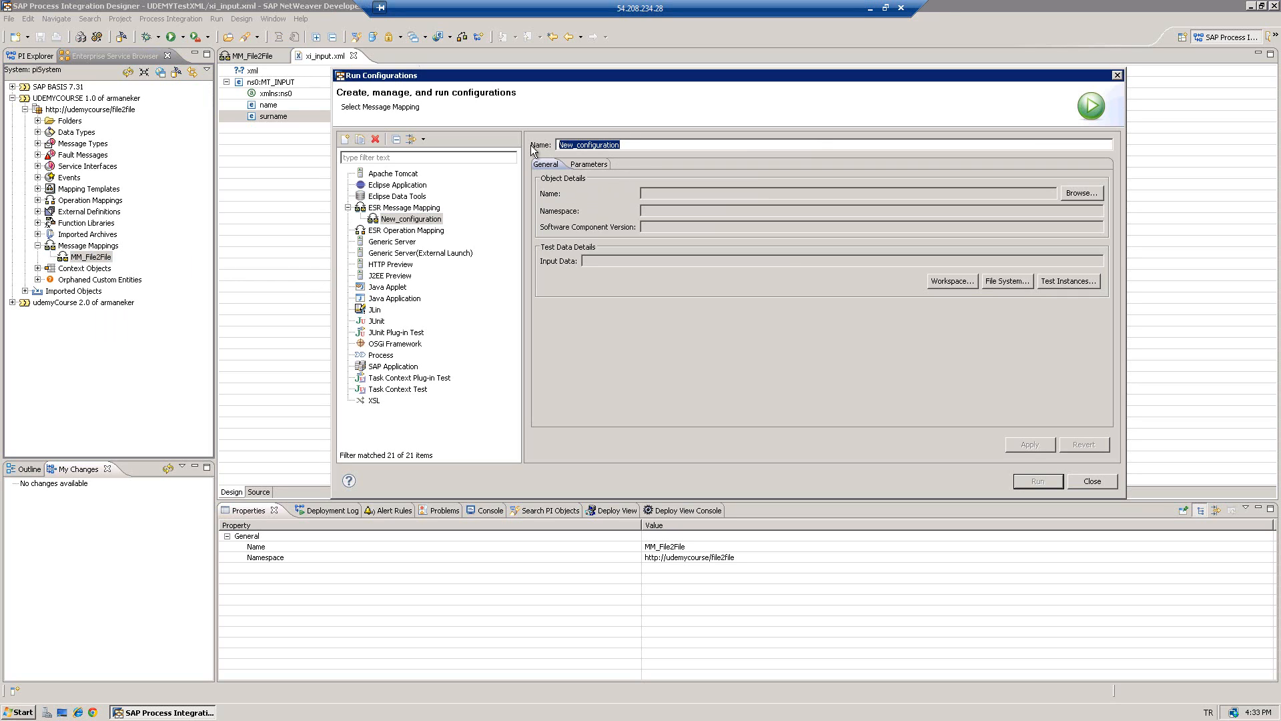
{"action": "type", "text": "TestCase01"}
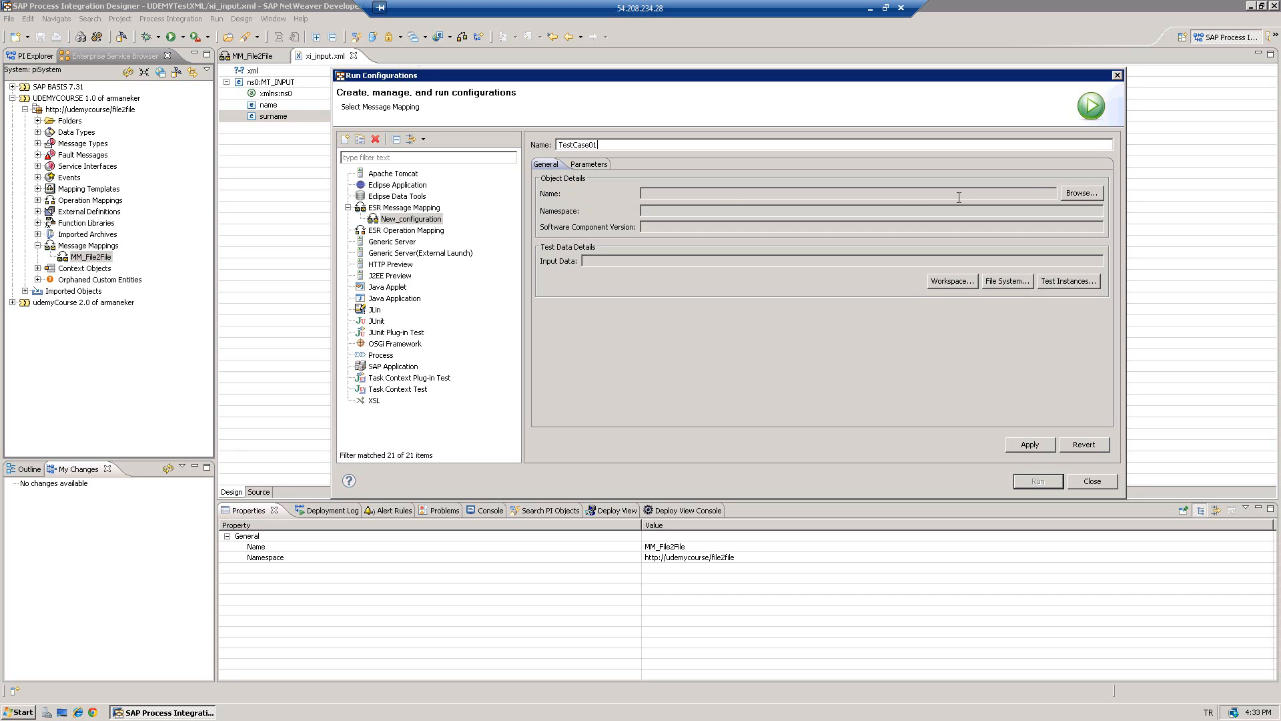
- Select MM_File2File from UDEMYCOURSE 1.0 > file2file as the mapping to test
{"action": "left_click", "coordinate": [1071, 194]}
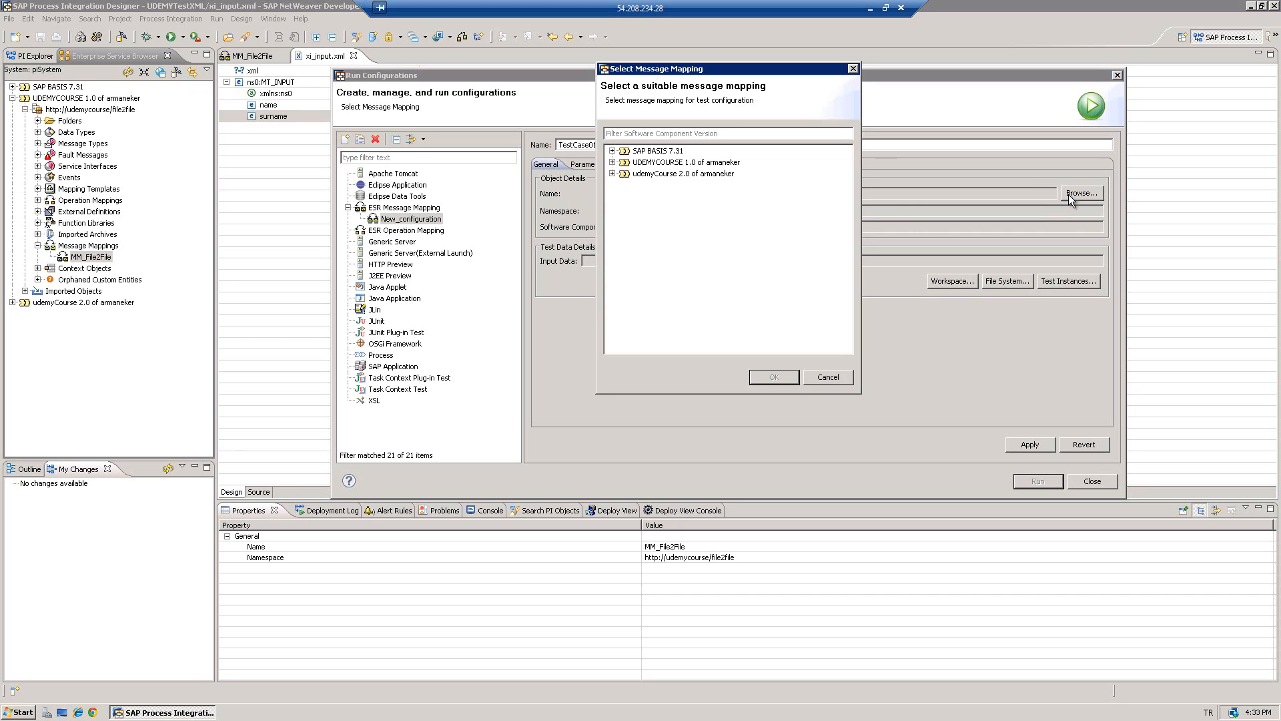
{"action": "left_click", "coordinate": [612, 163]}
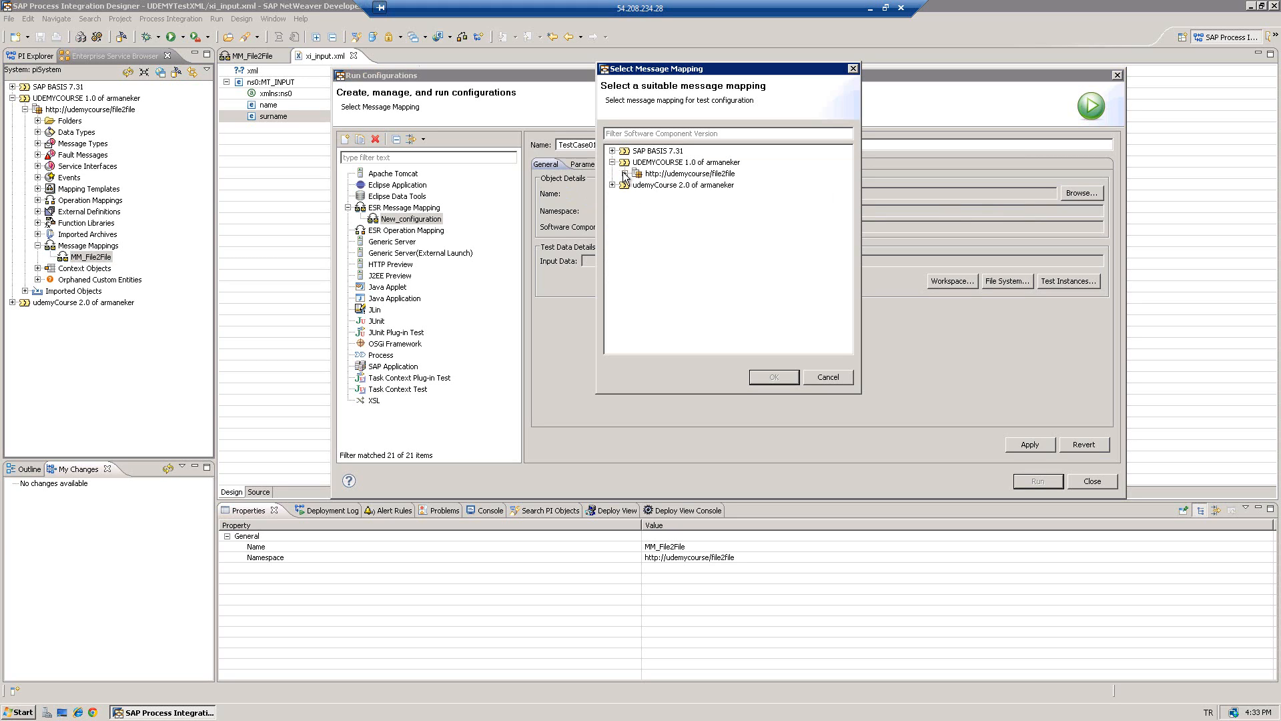
{"action": "left_click", "coordinate": [625, 174]}
{"action": "left_click", "coordinate": [672, 186]}
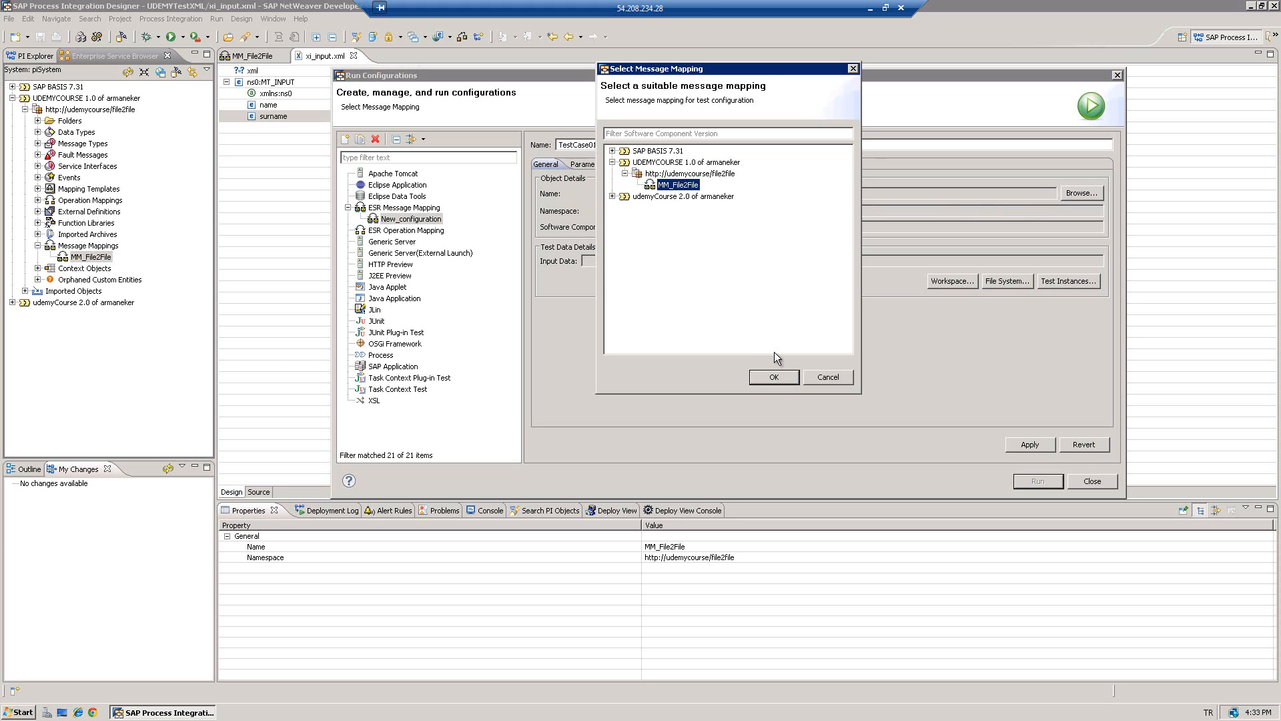
{"action": "left_click", "coordinate": [776, 375]}
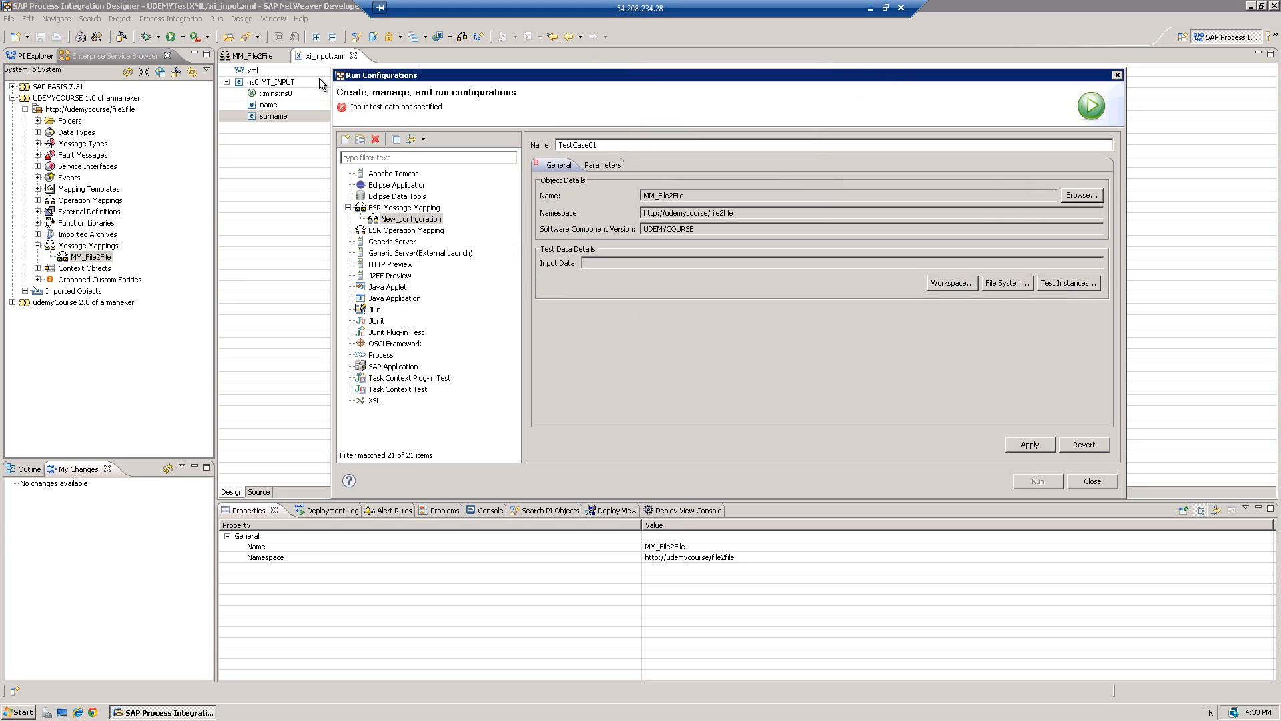
- Set /UDEMYTestXML/xi_input.xml as the input data and apply the configuration
{"action": "left_click", "coordinate": [959, 284]}
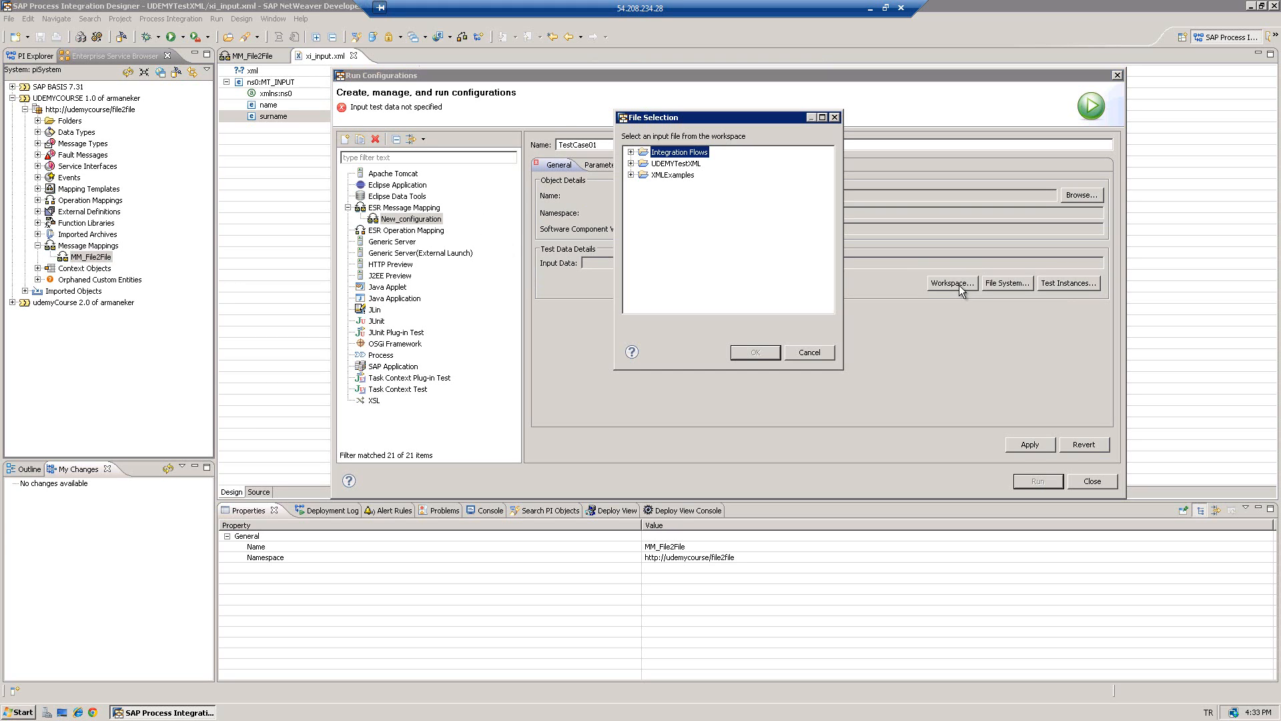
{"action": "left_click", "coordinate": [631, 164]}
{"action": "left_click", "coordinate": [682, 233]}
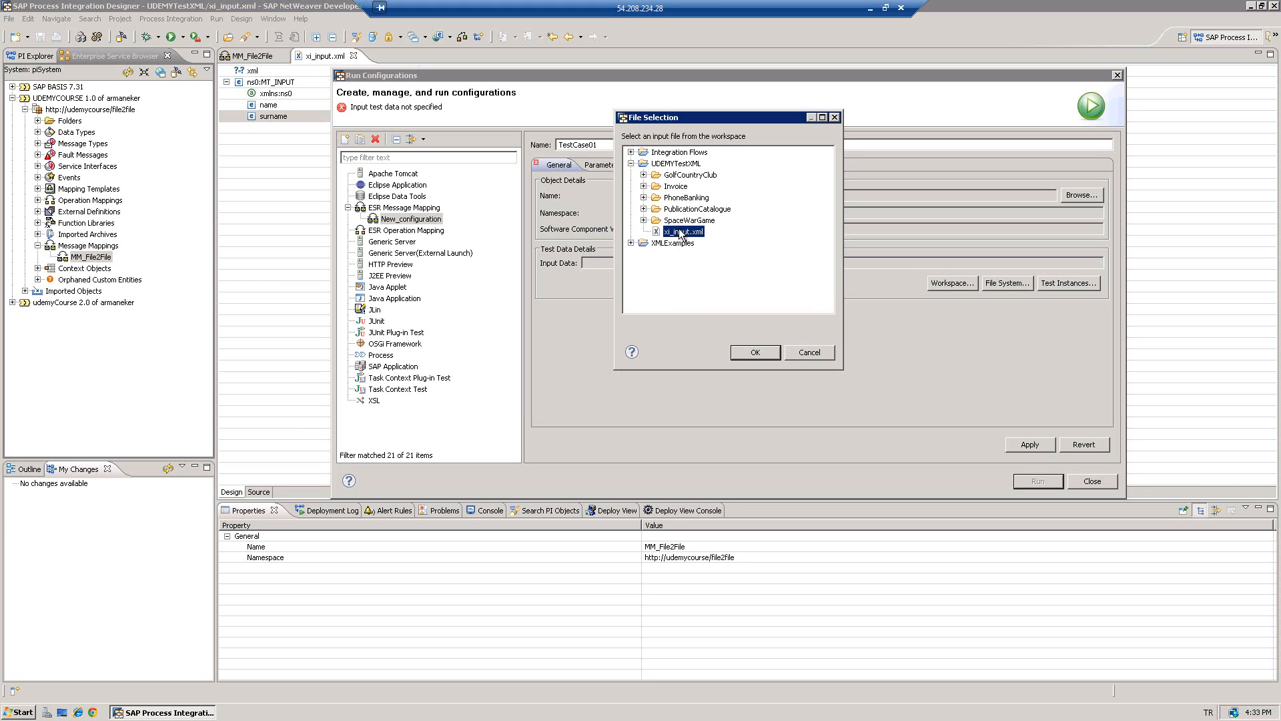
{"action": "left_click", "coordinate": [754, 352]}
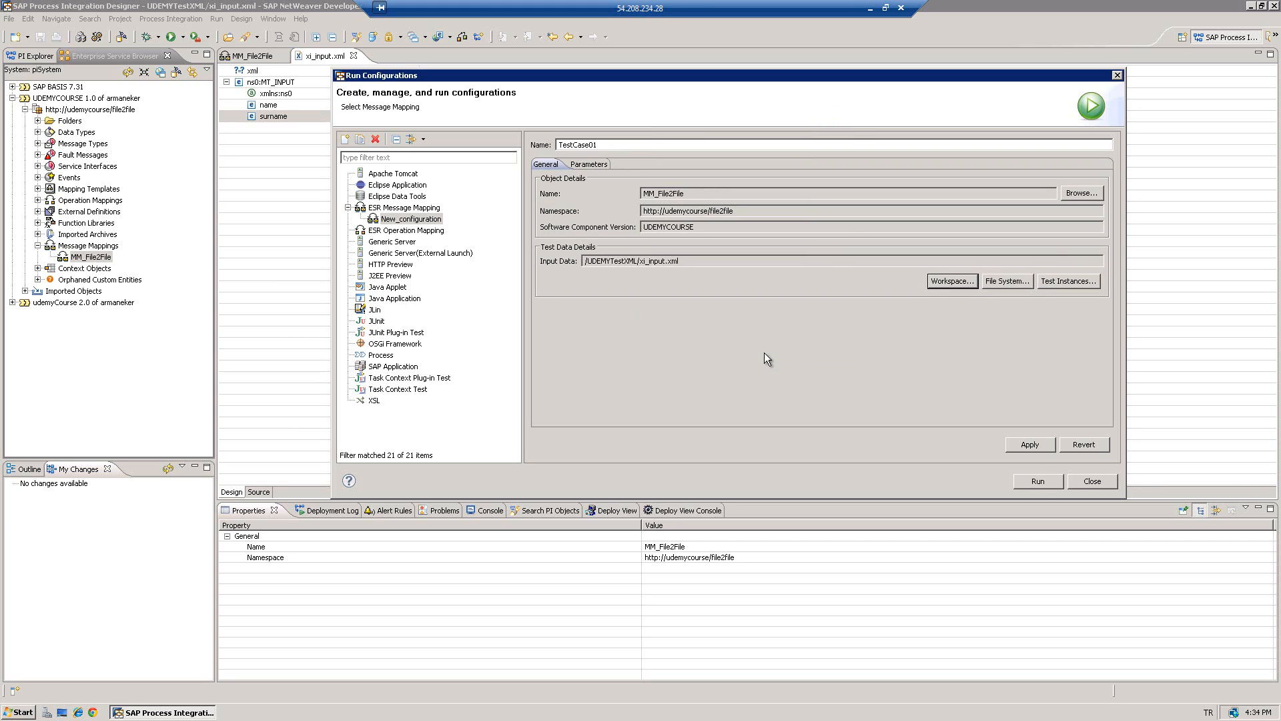
{"action": "left_click", "coordinate": [1021, 446]}
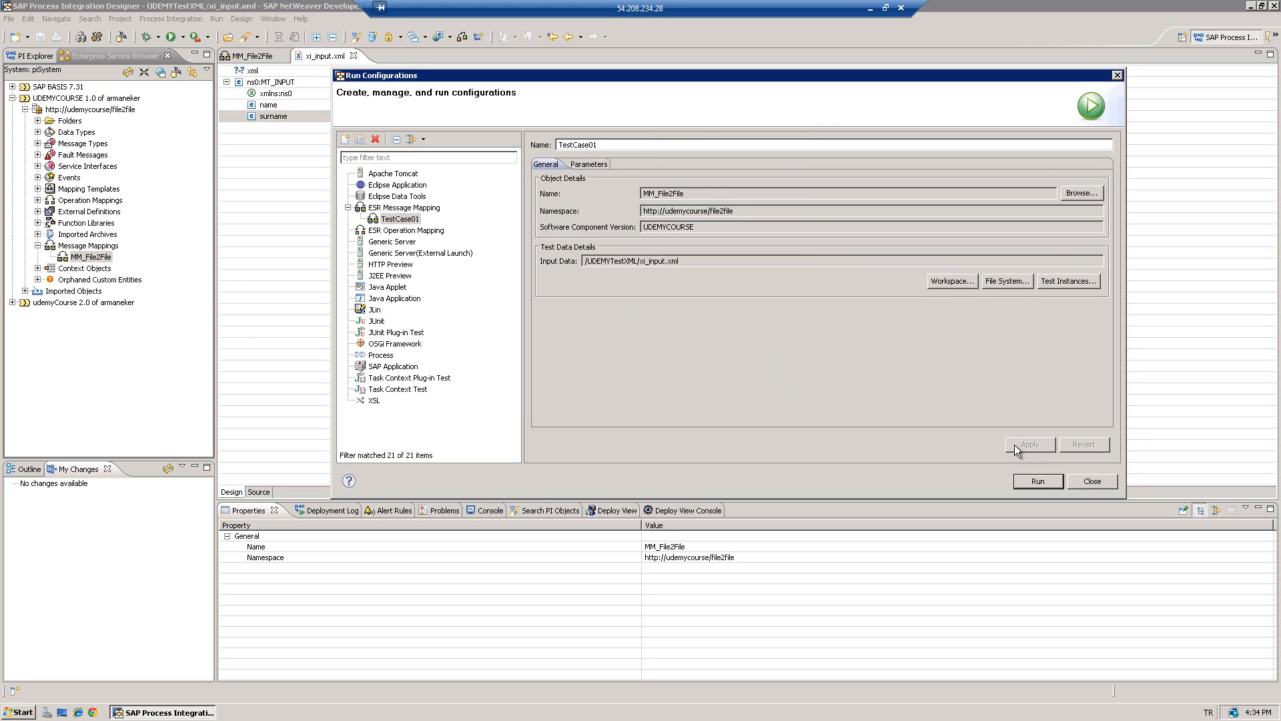
- Run TestCase01, check the concatenated fullname output, then close the result and xi_input.xml
{"action": "left_click", "coordinate": [1023, 479]}
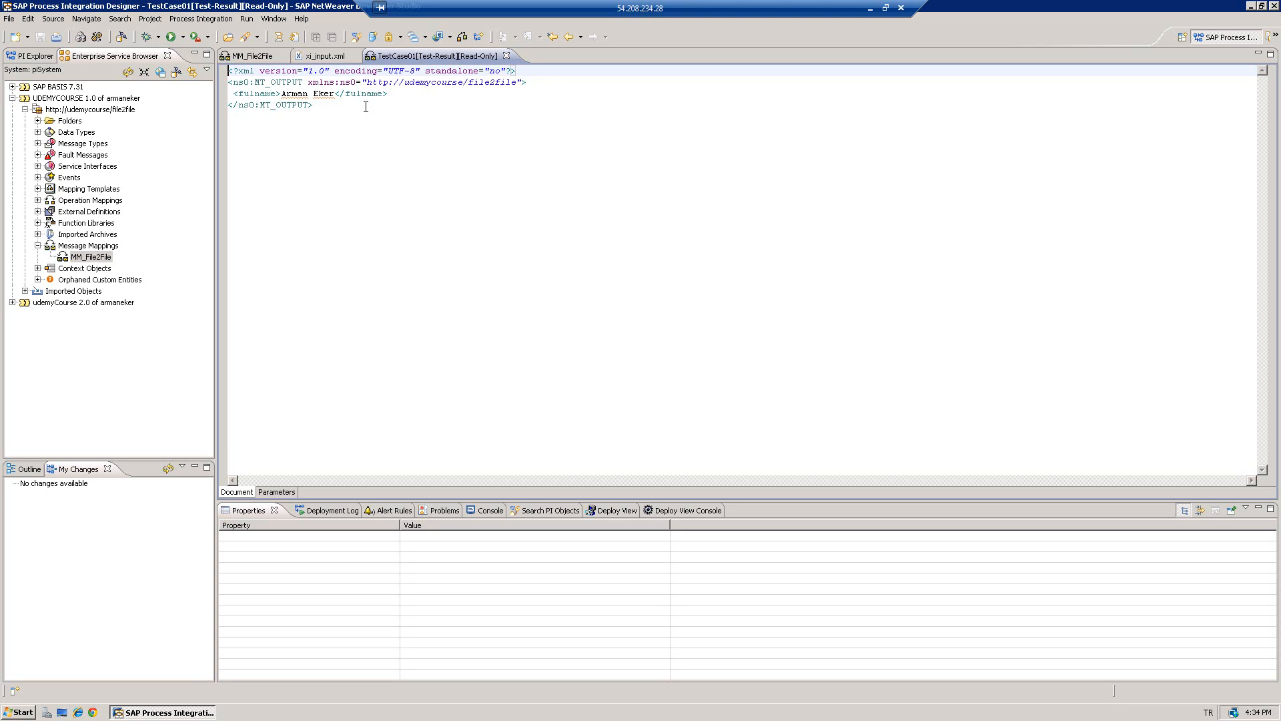
{"action": "left_click", "coordinate": [507, 56]}
{"action": "left_click", "coordinate": [353, 56]}
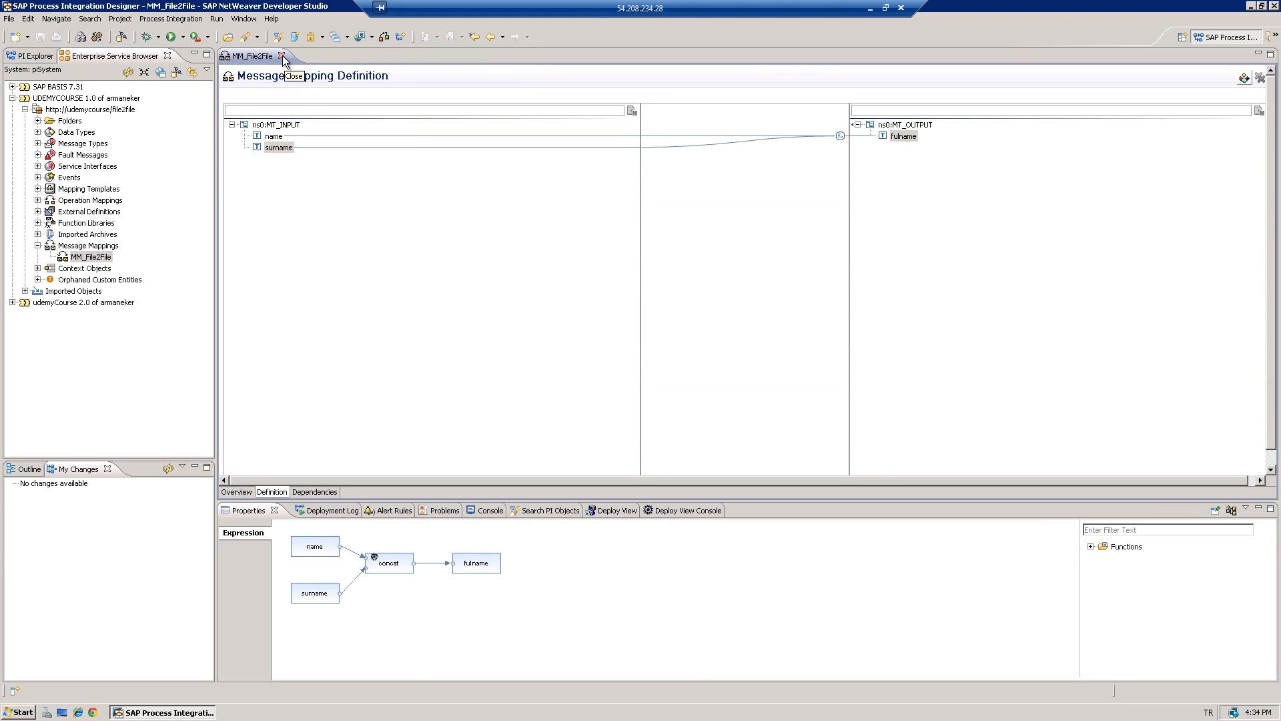
- Close MM_File2File and create operation mapping OM_File2File, accepting the standard change list
{"action": "left_click", "coordinate": [281, 56]}
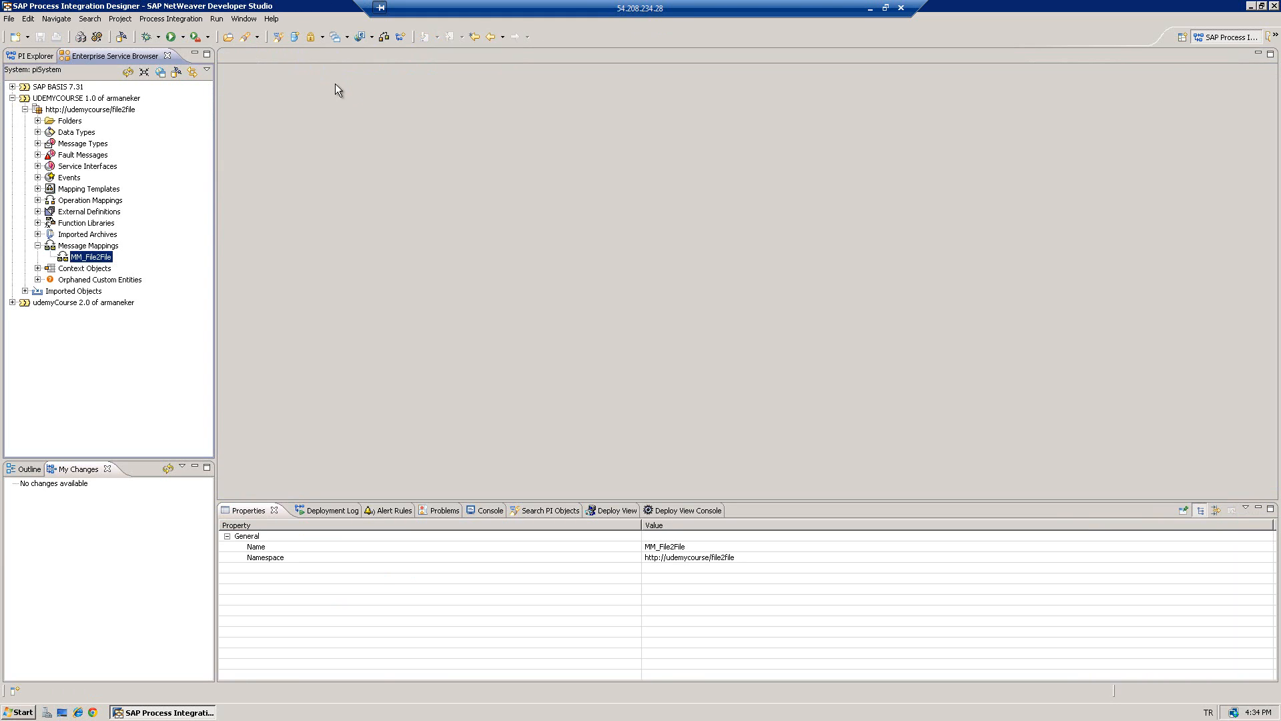
{"action": "left_click", "coordinate": [38, 245]}
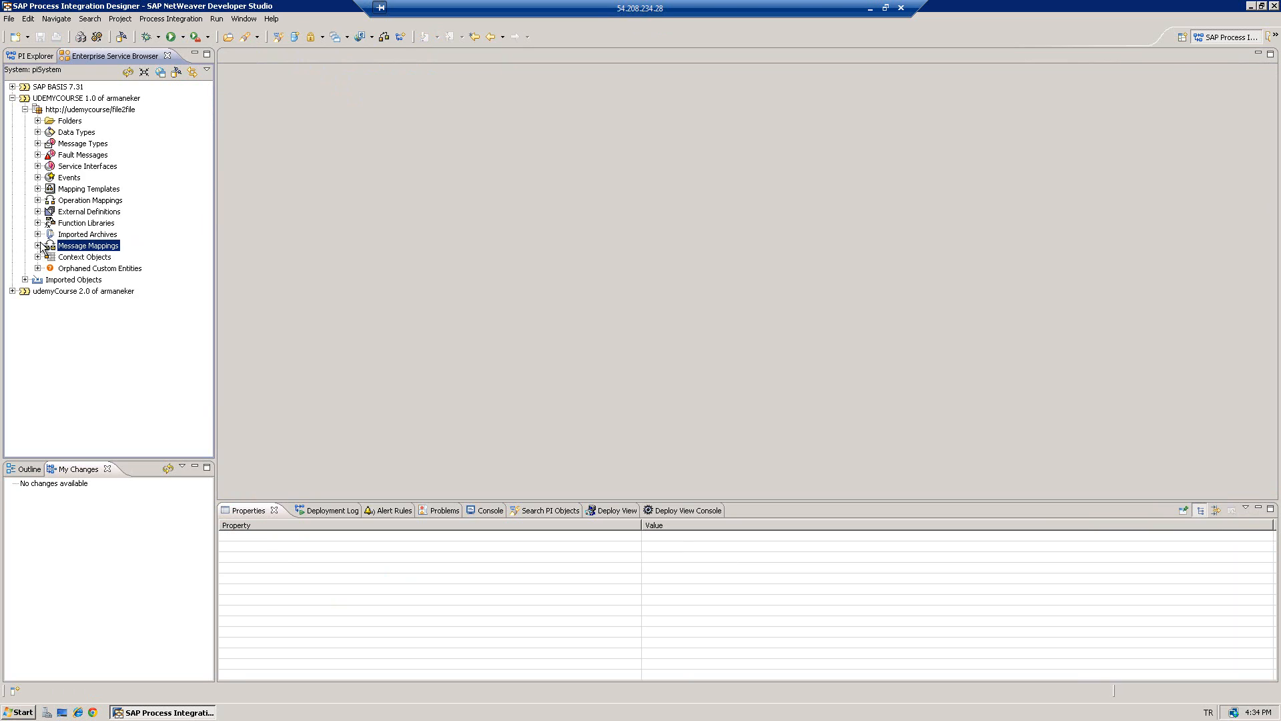
{"action": "double_click", "coordinate": [82, 202]}
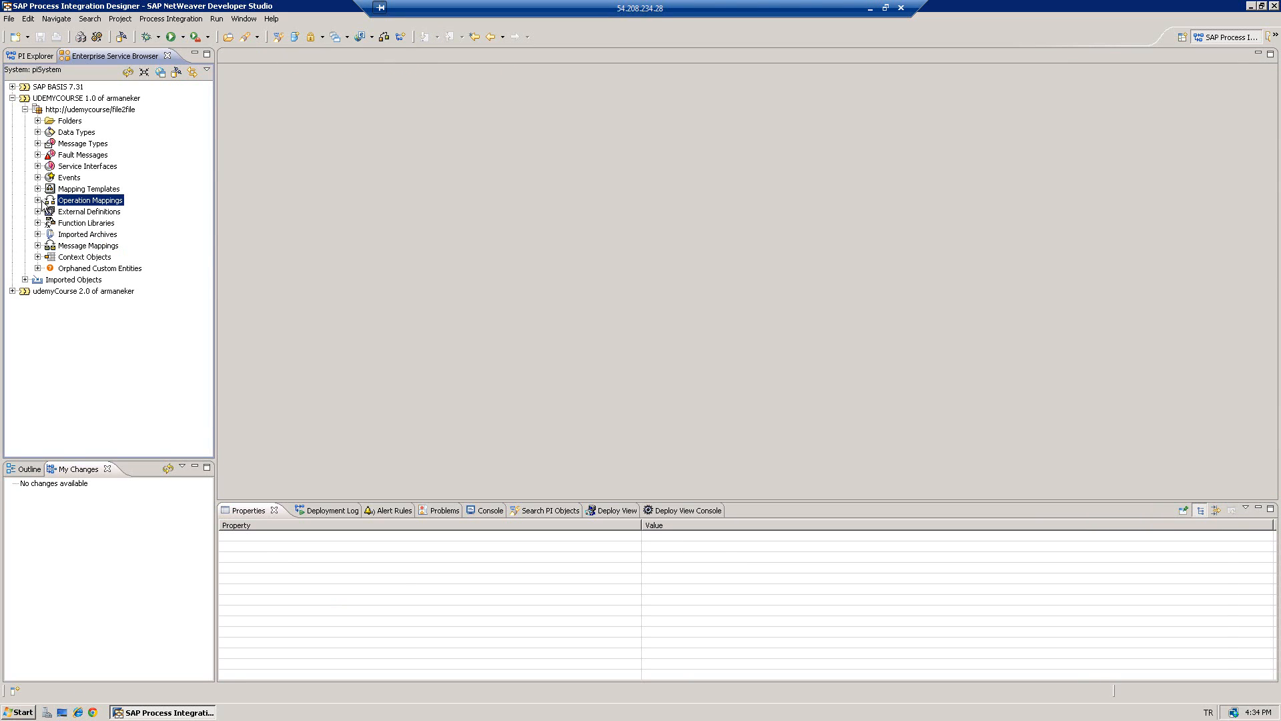
{"action": "right_click", "coordinate": [85, 203]}
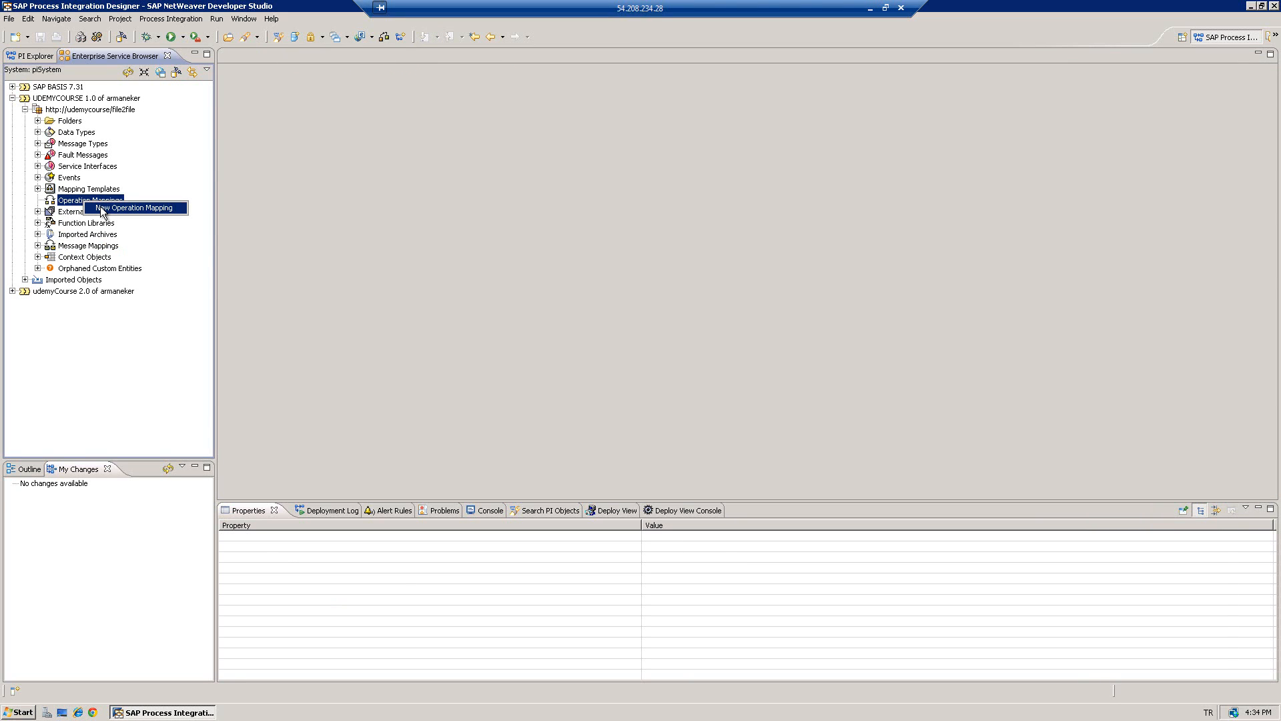
{"action": "left_click", "coordinate": [102, 208]}
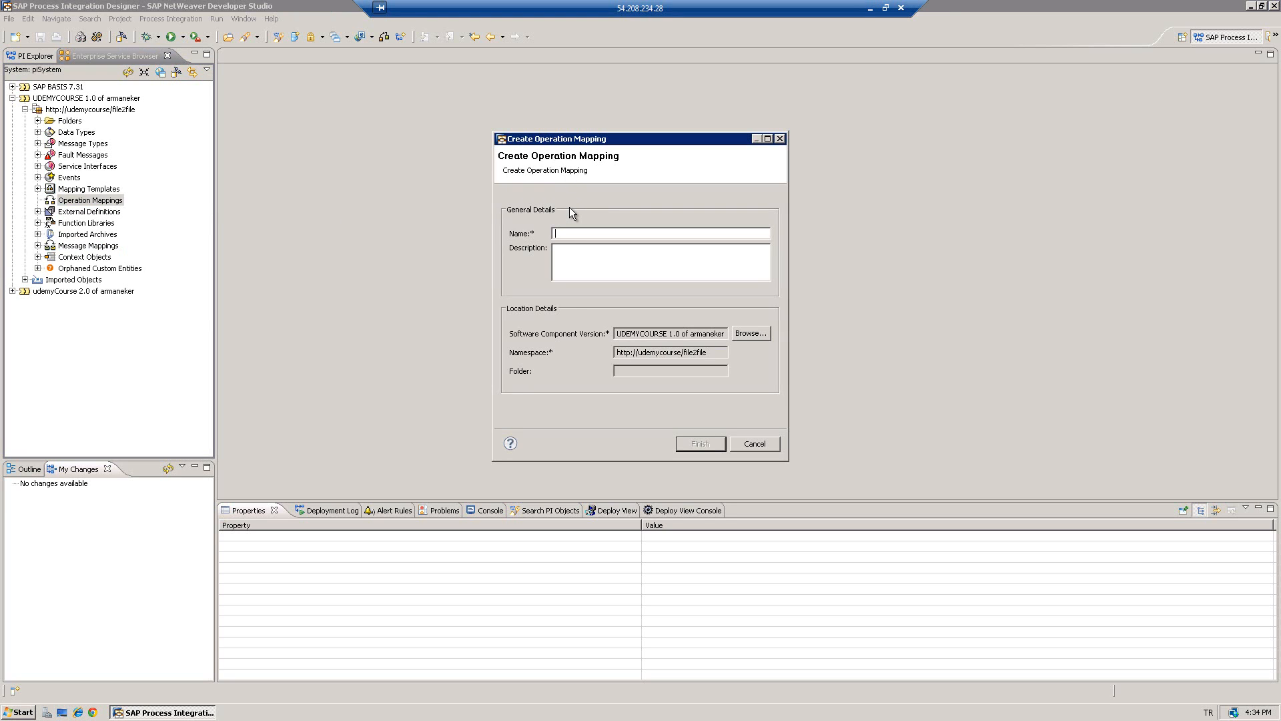
{"action": "type", "text": "OM_File2File"}
{"action": "left_click", "coordinate": [701, 443]}
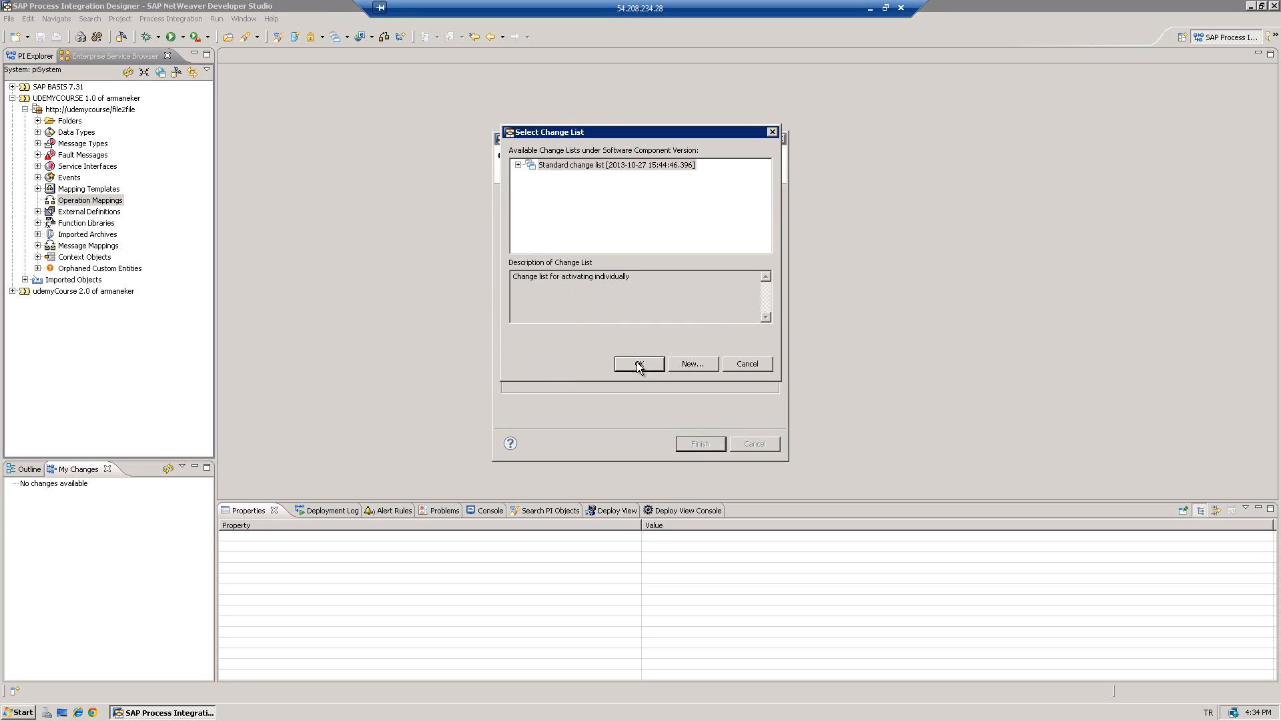
{"action": "left_click", "coordinate": [639, 365]}
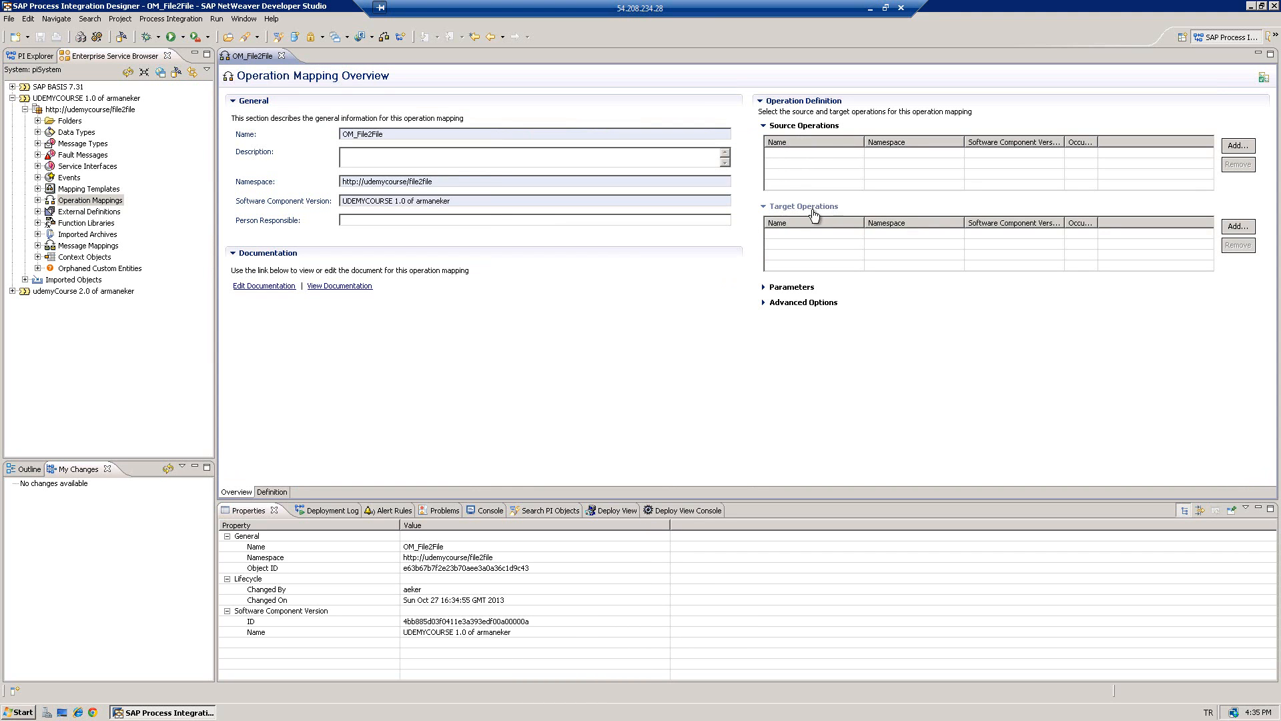
- Add SI_INPUT from UDEMYCOURSE 1.0 > file2file as the source operation
{"action": "left_click", "coordinate": [1238, 146]}
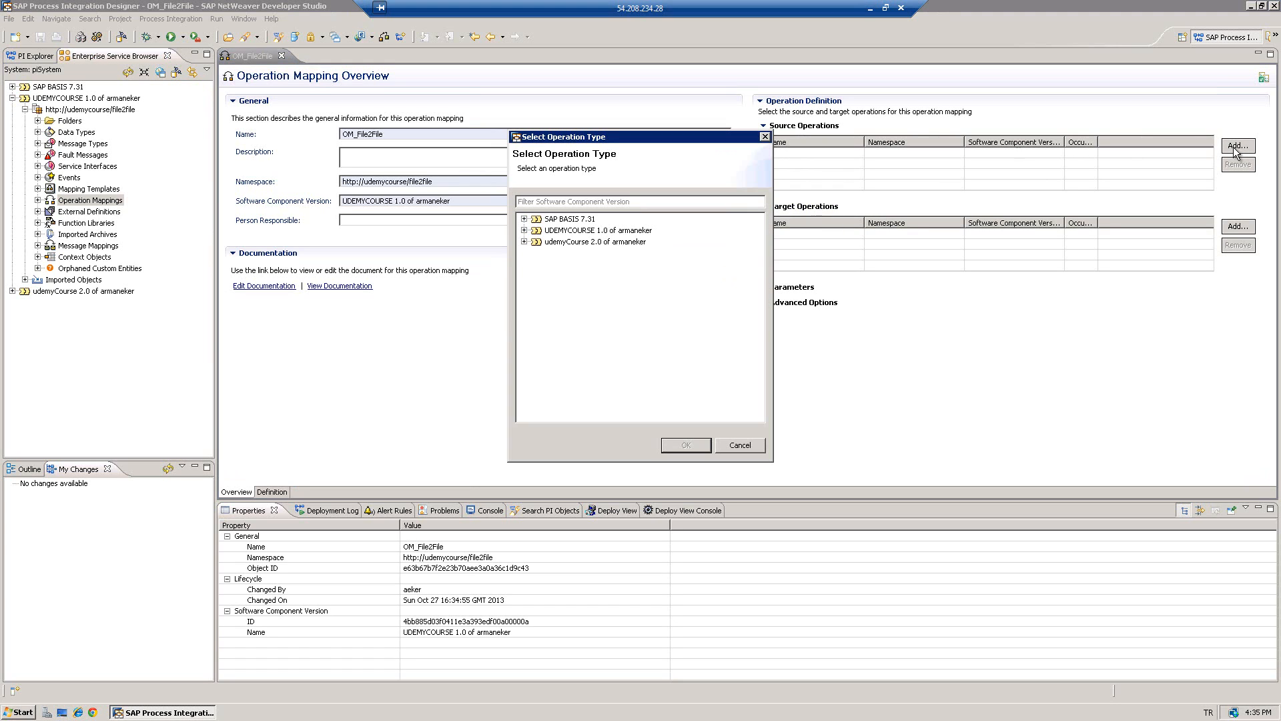
{"action": "left_click", "coordinate": [524, 231]}
{"action": "left_click", "coordinate": [536, 242]}
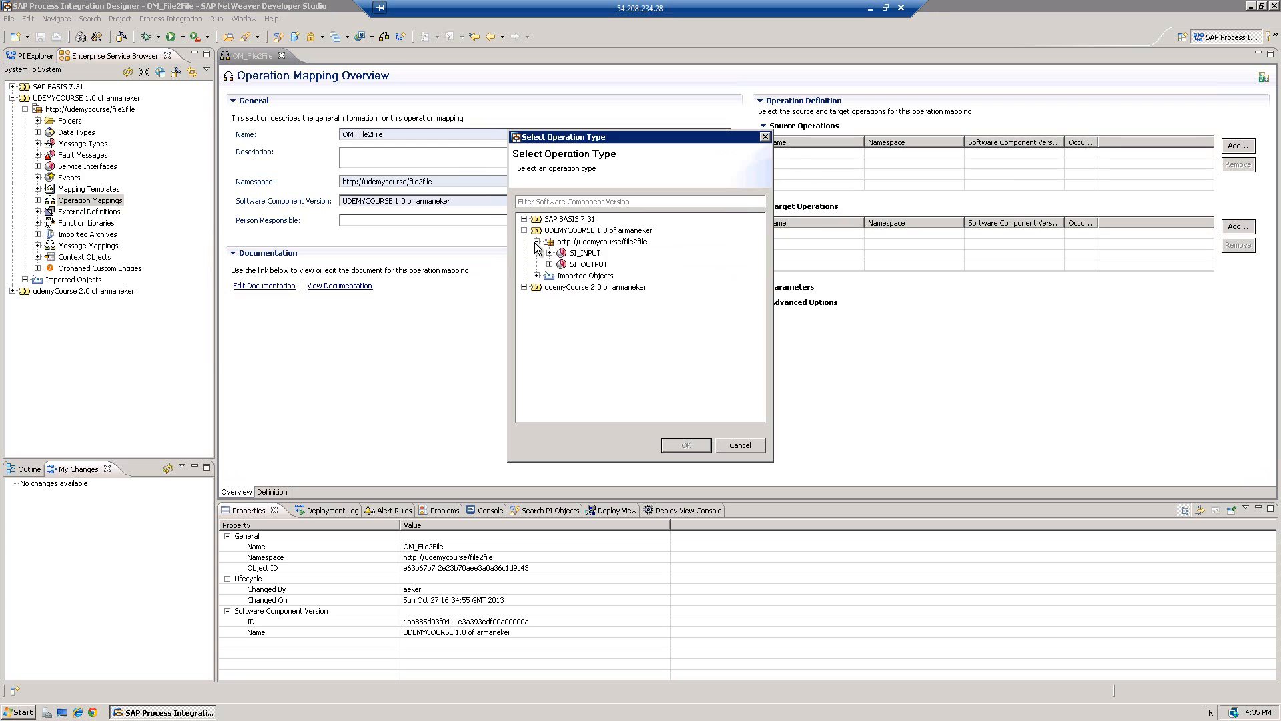
{"action": "left_click", "coordinate": [585, 253]}
{"action": "left_click", "coordinate": [549, 253]}
{"action": "left_click", "coordinate": [588, 266]}
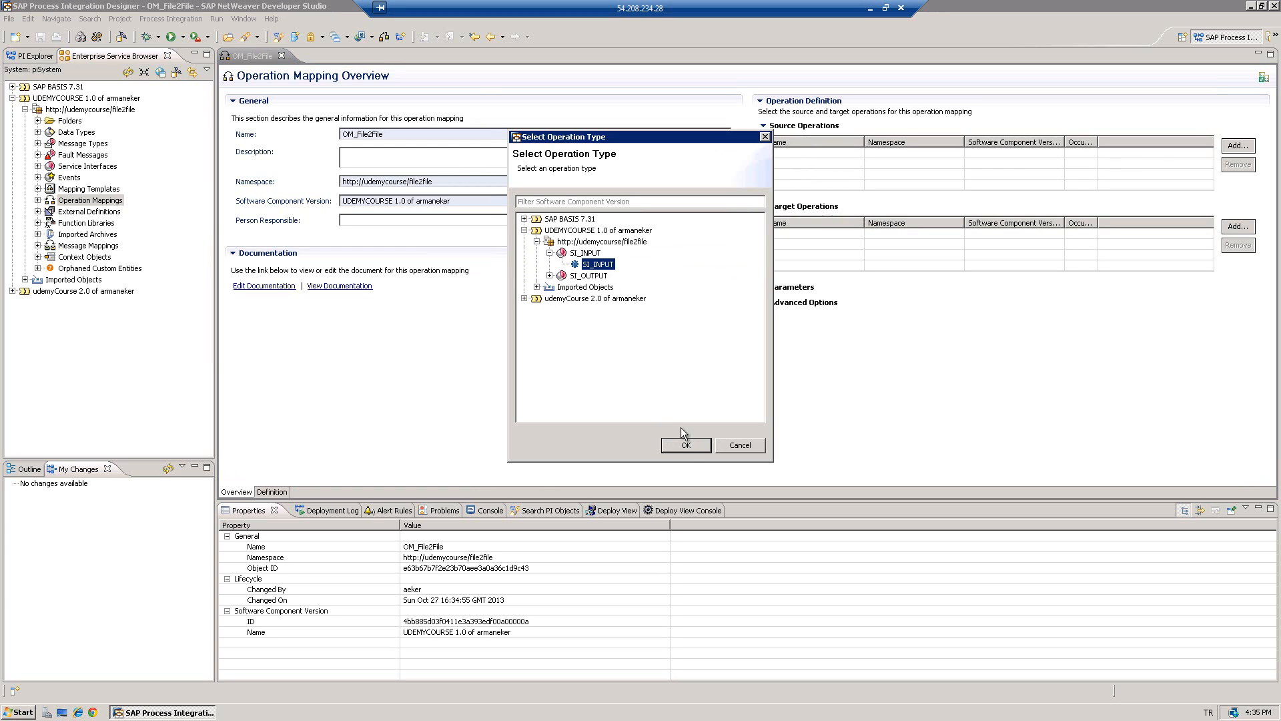
{"action": "left_click", "coordinate": [688, 446]}
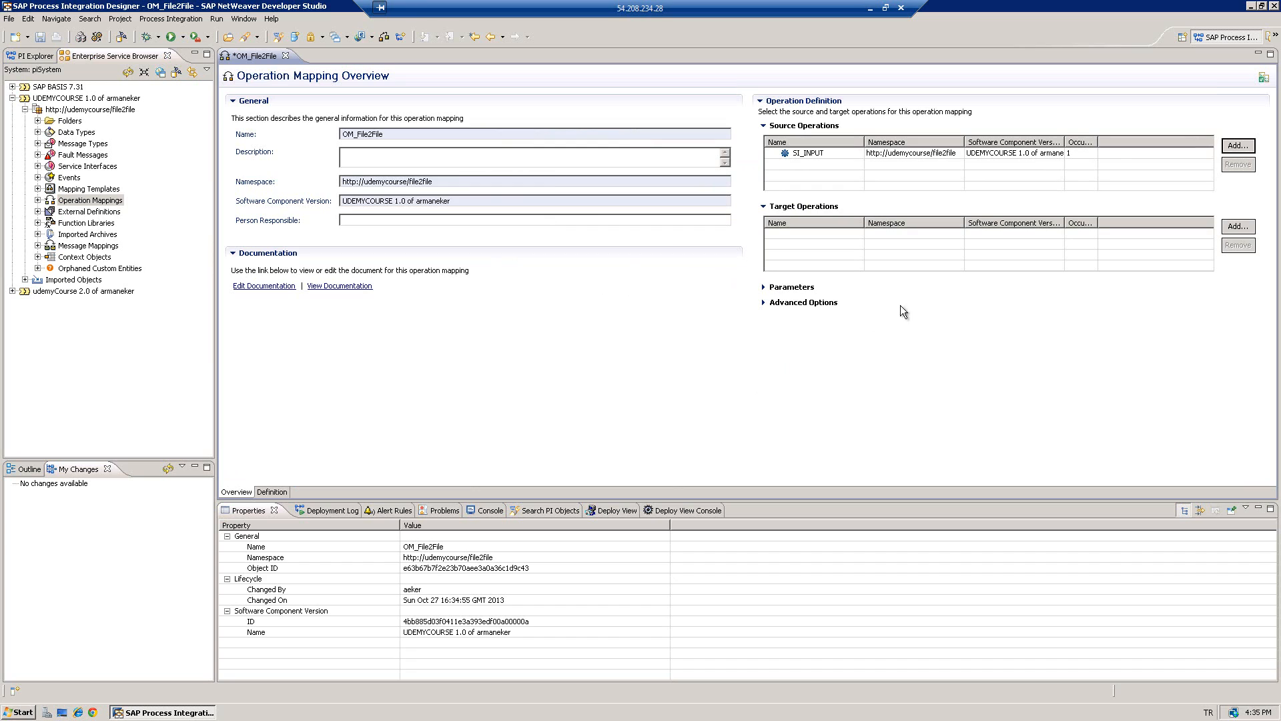
- Add SI_OUTPUT from the file2file namespace as the target operation
{"action": "left_click", "coordinate": [1238, 227]}
{"action": "left_click", "coordinate": [524, 230]}
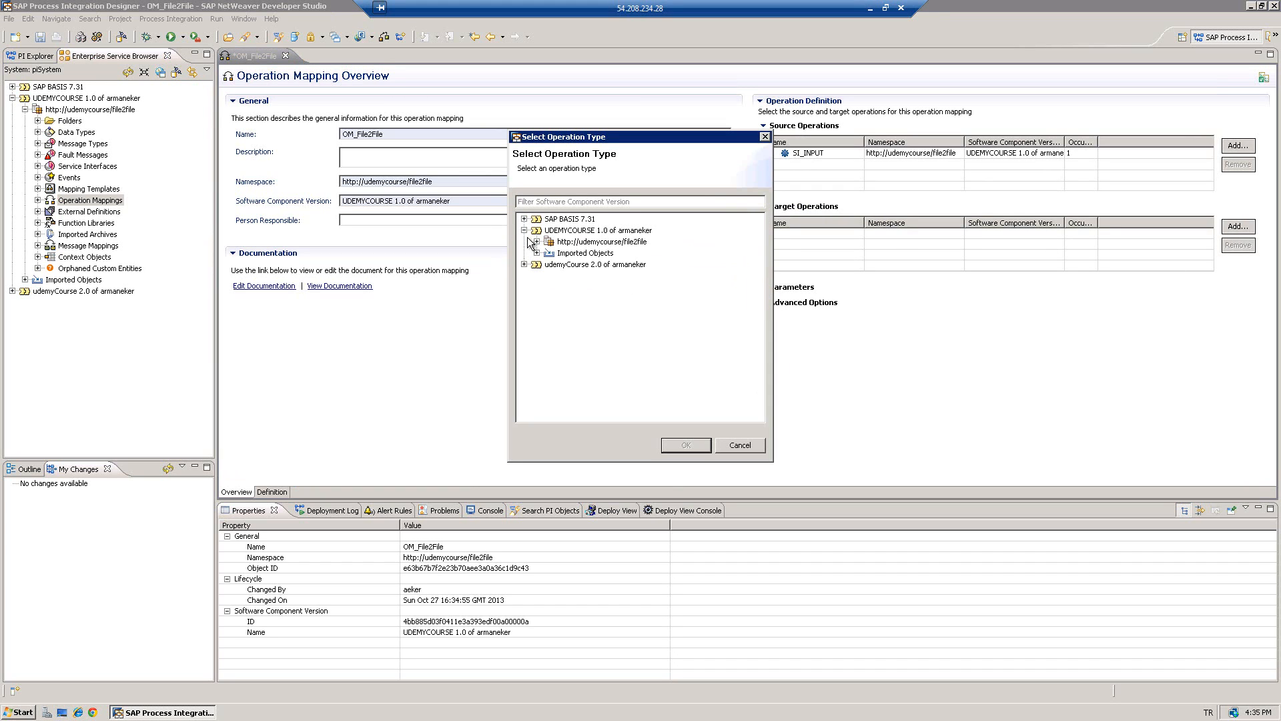
{"action": "left_click", "coordinate": [537, 243]}
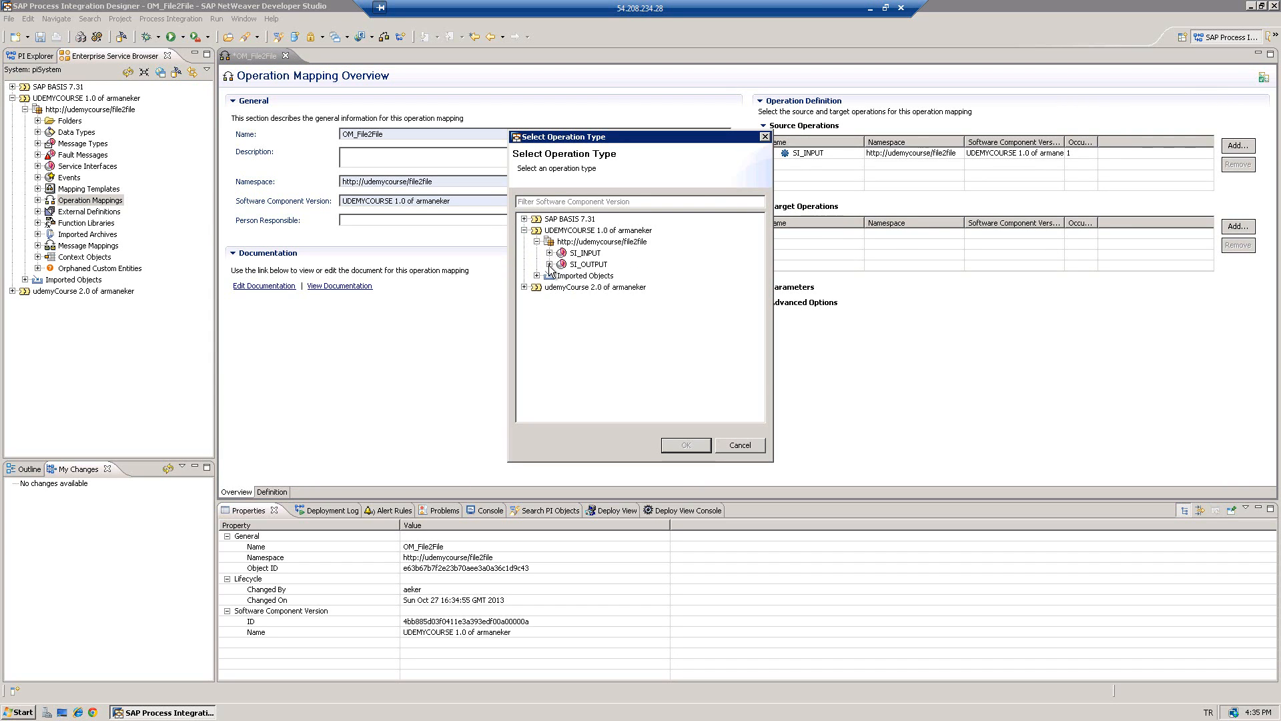
{"action": "left_click", "coordinate": [549, 265]}
{"action": "left_click", "coordinate": [601, 275]}
{"action": "left_click", "coordinate": [692, 444]}
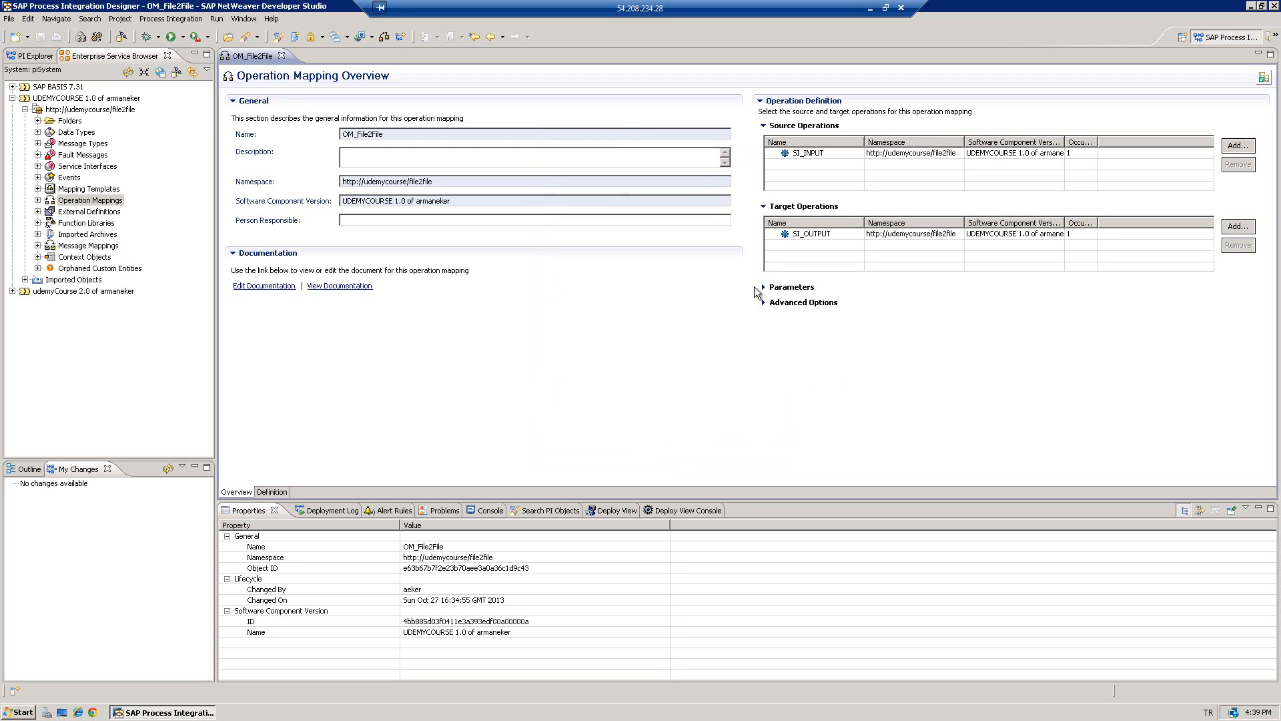
- On the Definition page, assign MM_File2File as the mapping program for the message link
{"action": "left_click", "coordinate": [273, 493]}
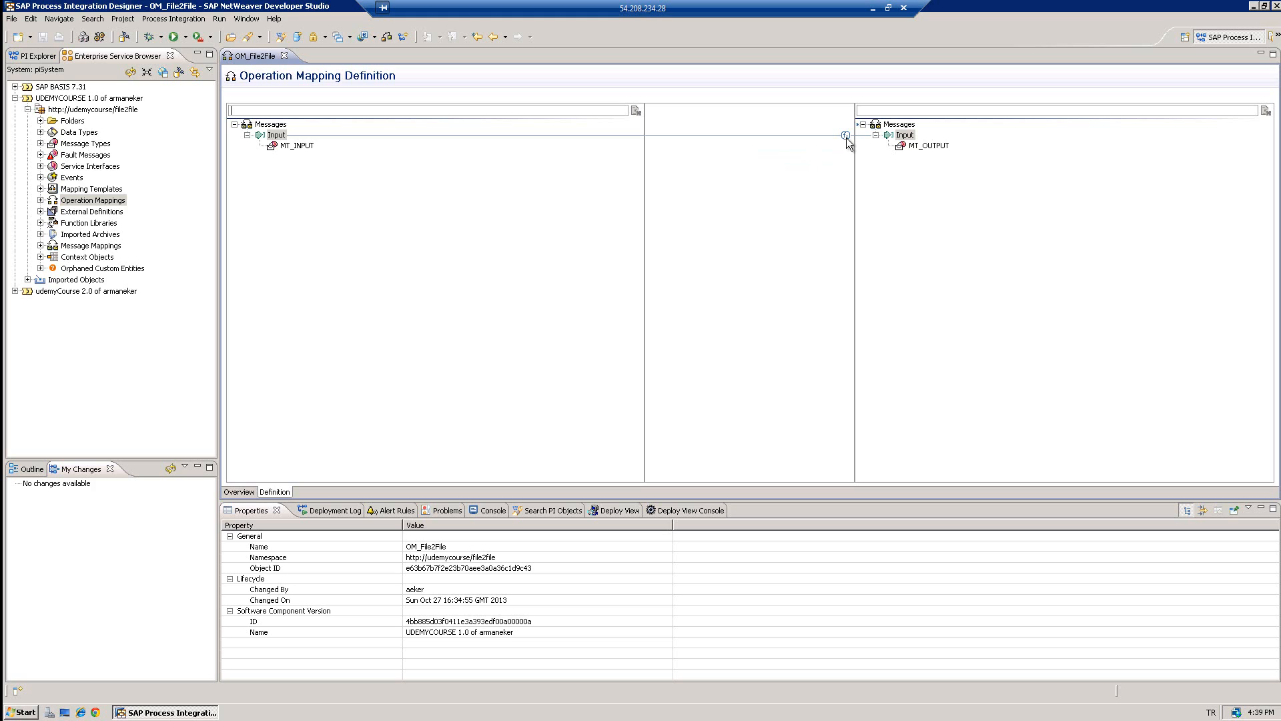
{"action": "double_click", "coordinate": [846, 136]}
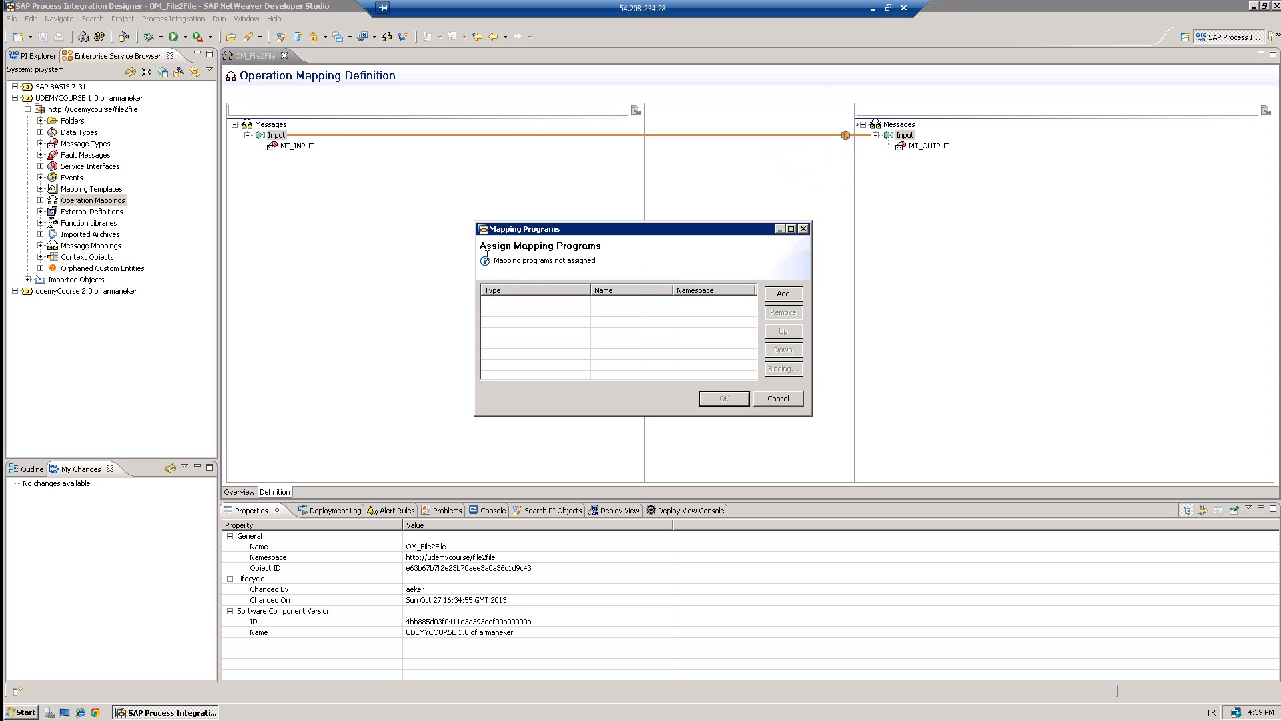
{"action": "left_click", "coordinate": [783, 294]}
{"action": "left_click", "coordinate": [659, 299]}
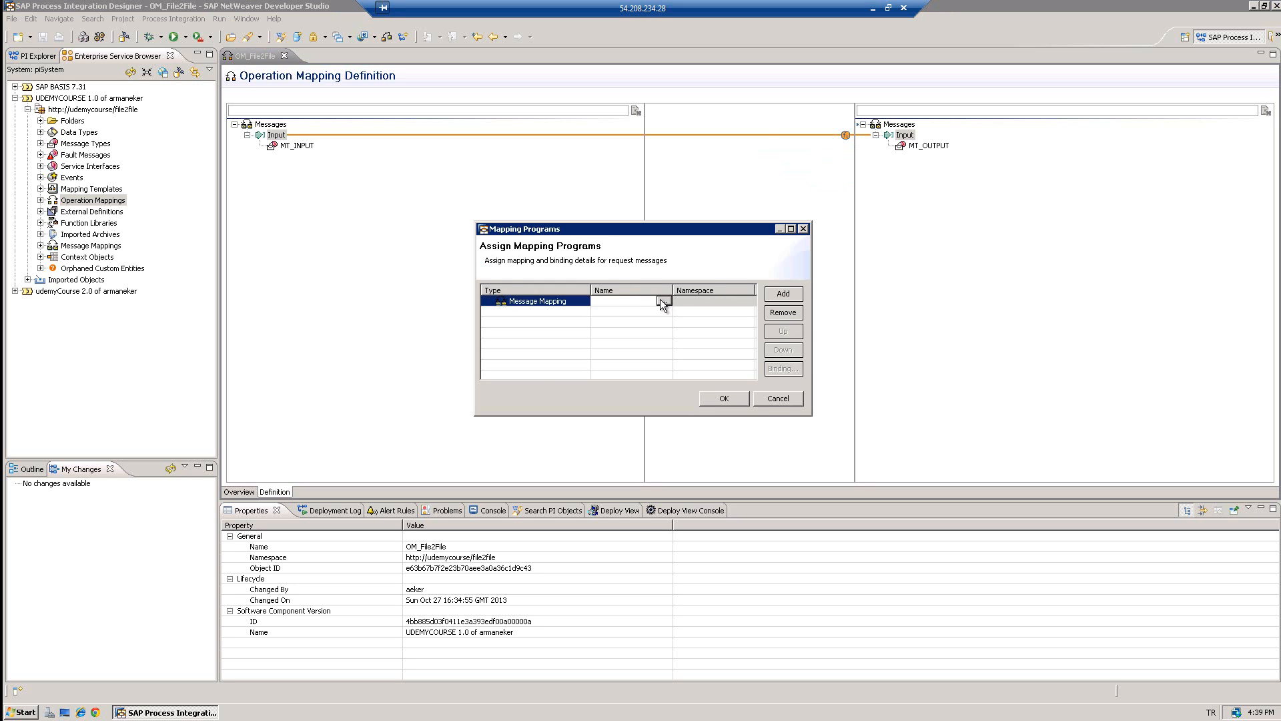
{"action": "left_click", "coordinate": [662, 301]}
{"action": "left_click", "coordinate": [592, 213]}
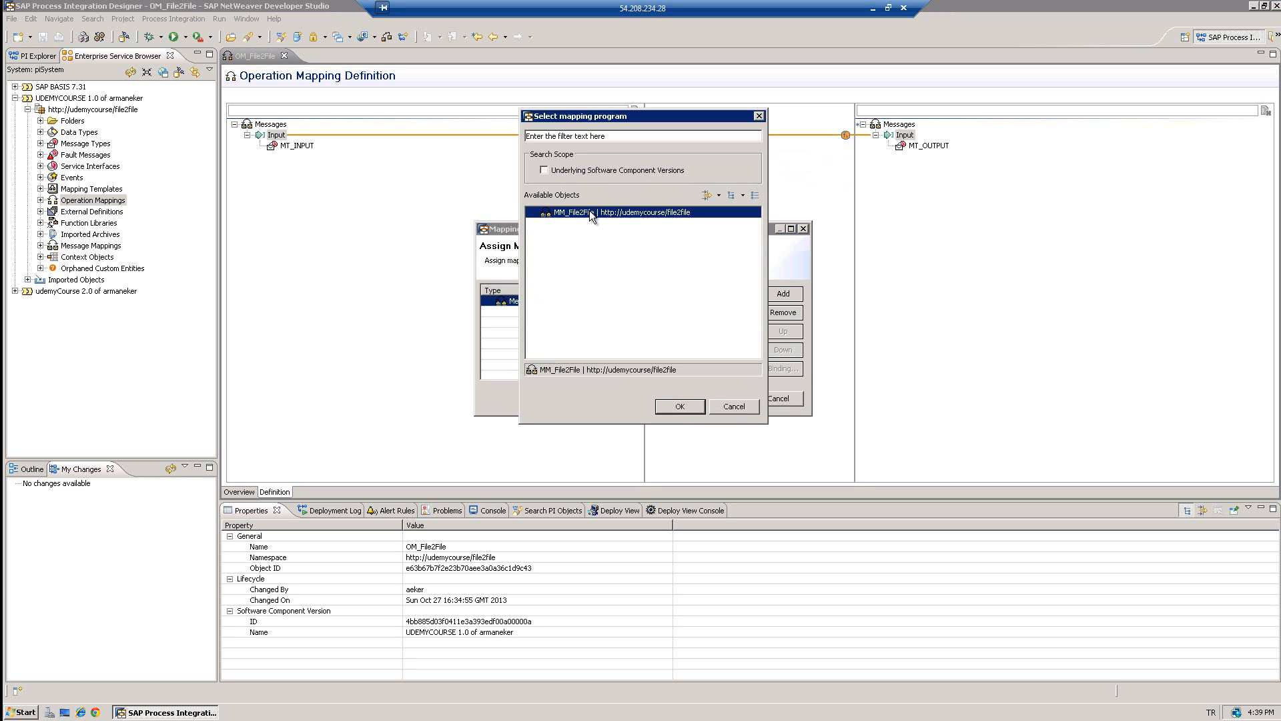
{"action": "left_click", "coordinate": [686, 404]}
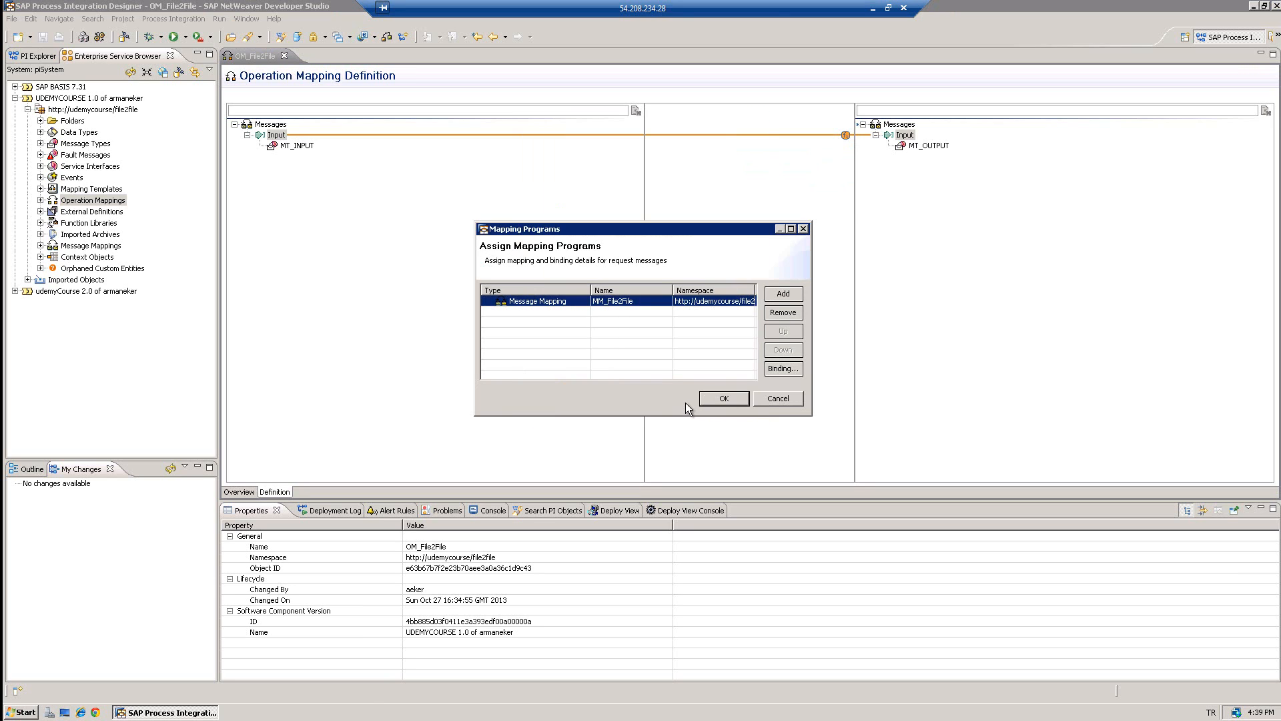
{"action": "left_click", "coordinate": [723, 398]}
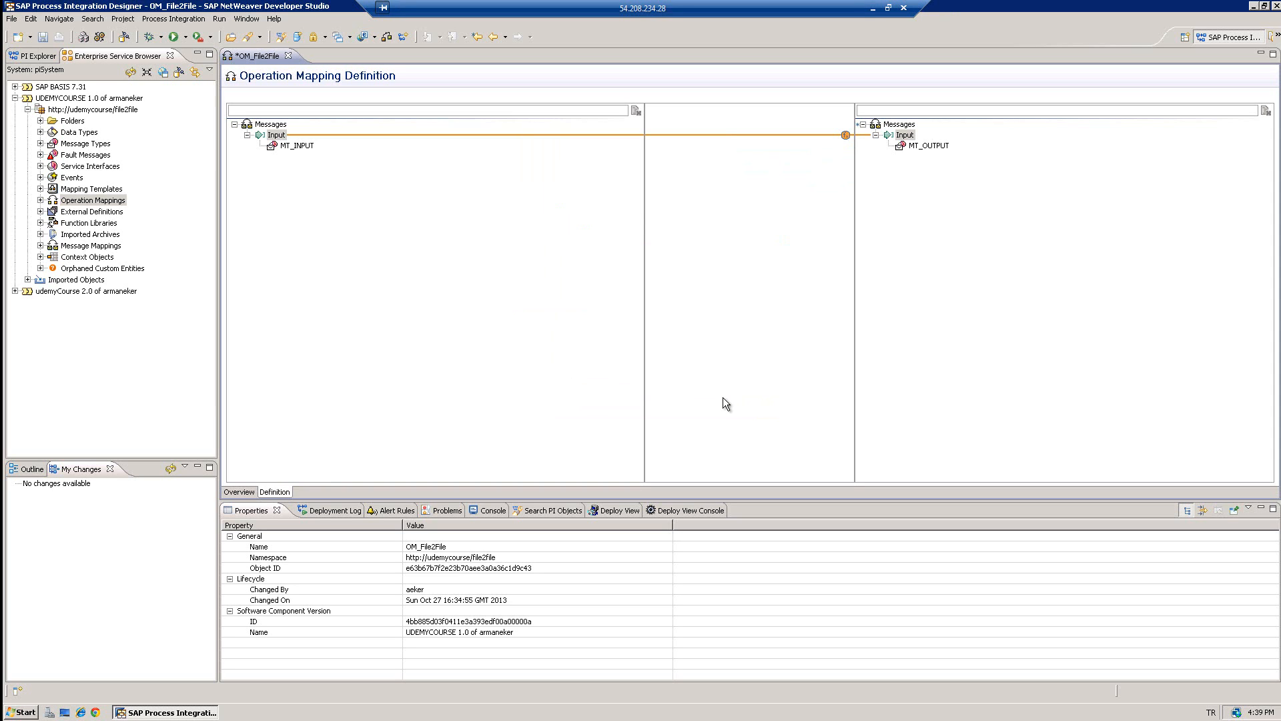
- Save OM_File2File from its Overview page and open the Enterprise Services Repository perspective
{"action": "left_click", "coordinate": [238, 492]}
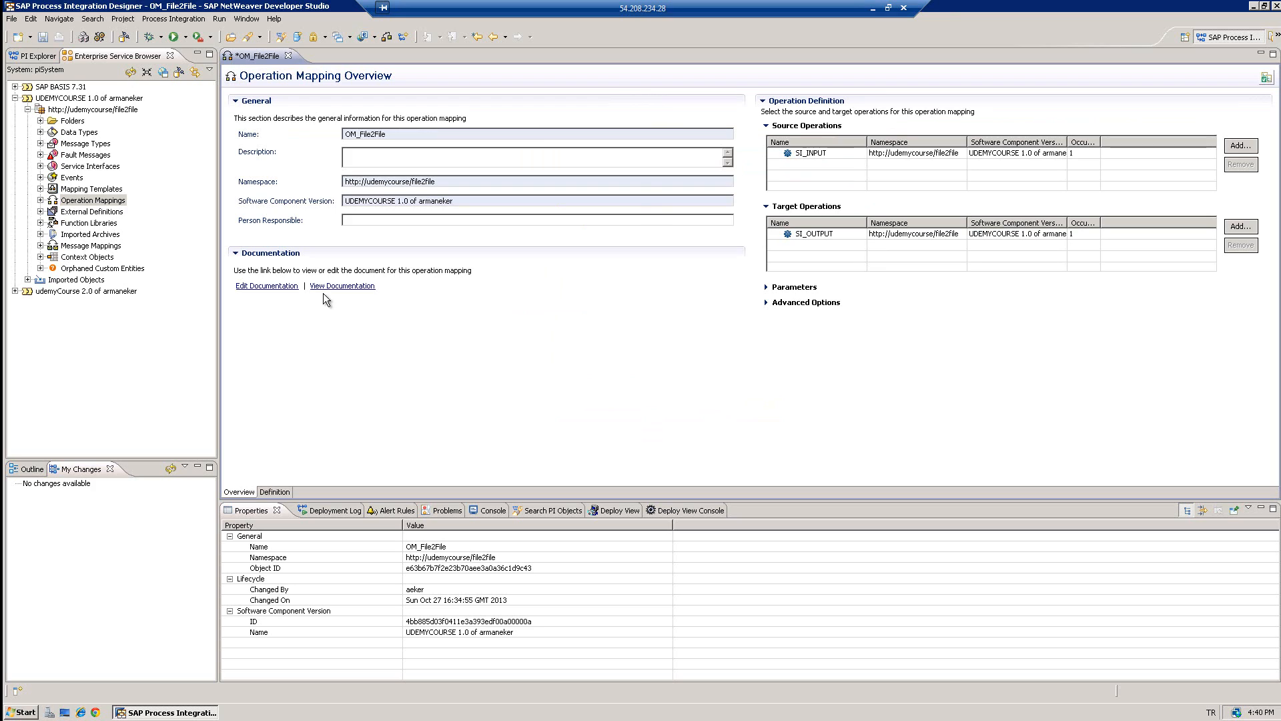
{"action": "key", "text": "ctrl+s"}
{"action": "left_click", "coordinate": [242, 20]}
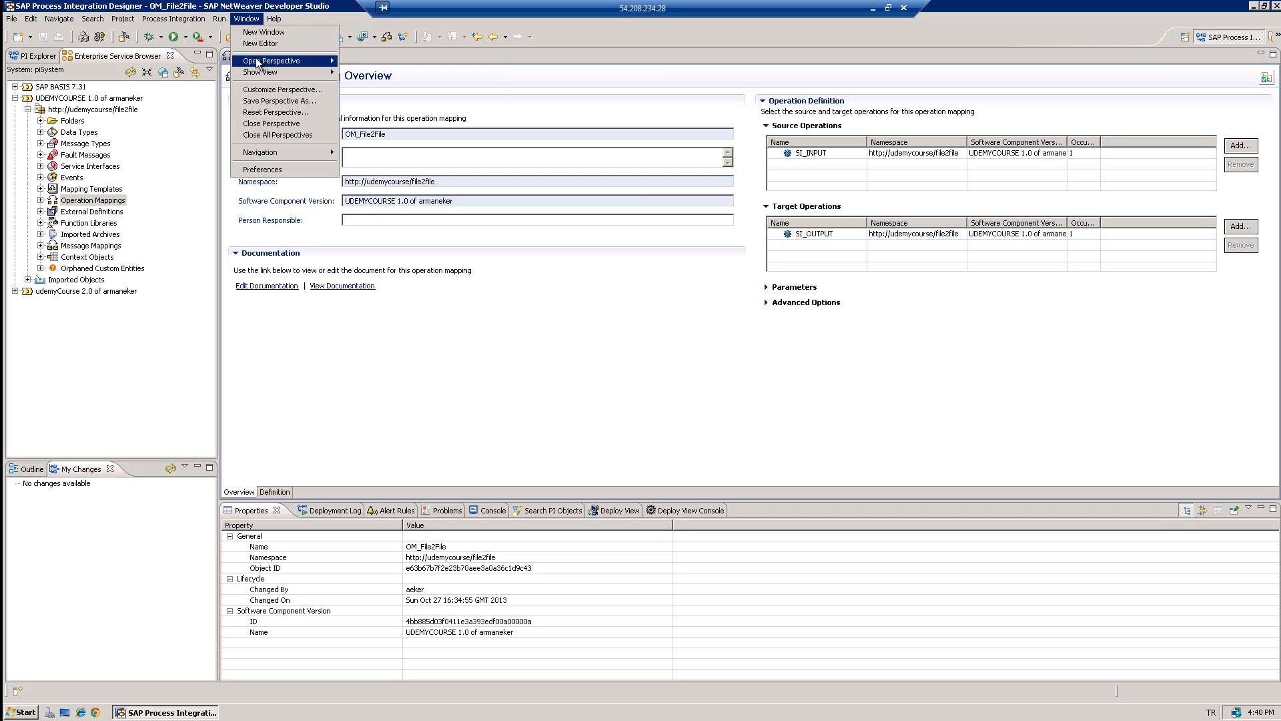
{"action": "mouse_move", "coordinate": [261, 65]}
{"action": "left_click", "coordinate": [366, 62]}
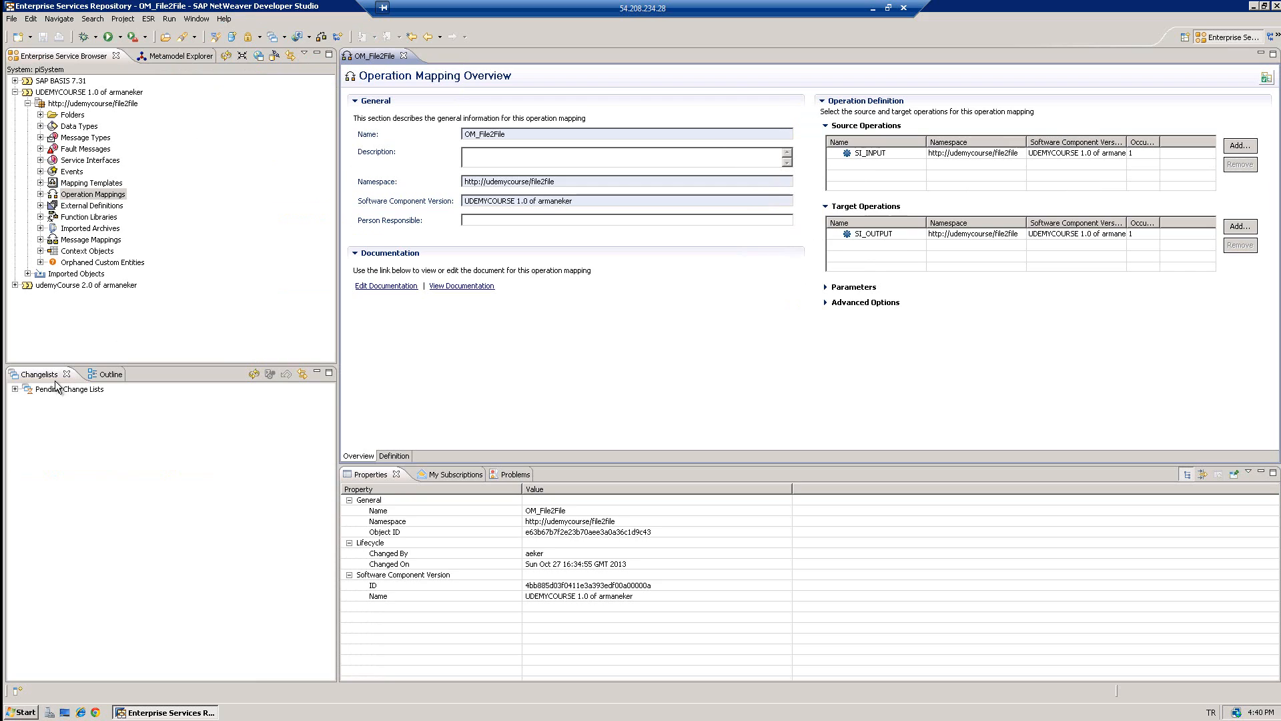
- Activate the Standard change list under UDEMYCOURSE 1.0 in Pending Change Lists and confirm
{"action": "left_click", "coordinate": [15, 389]}
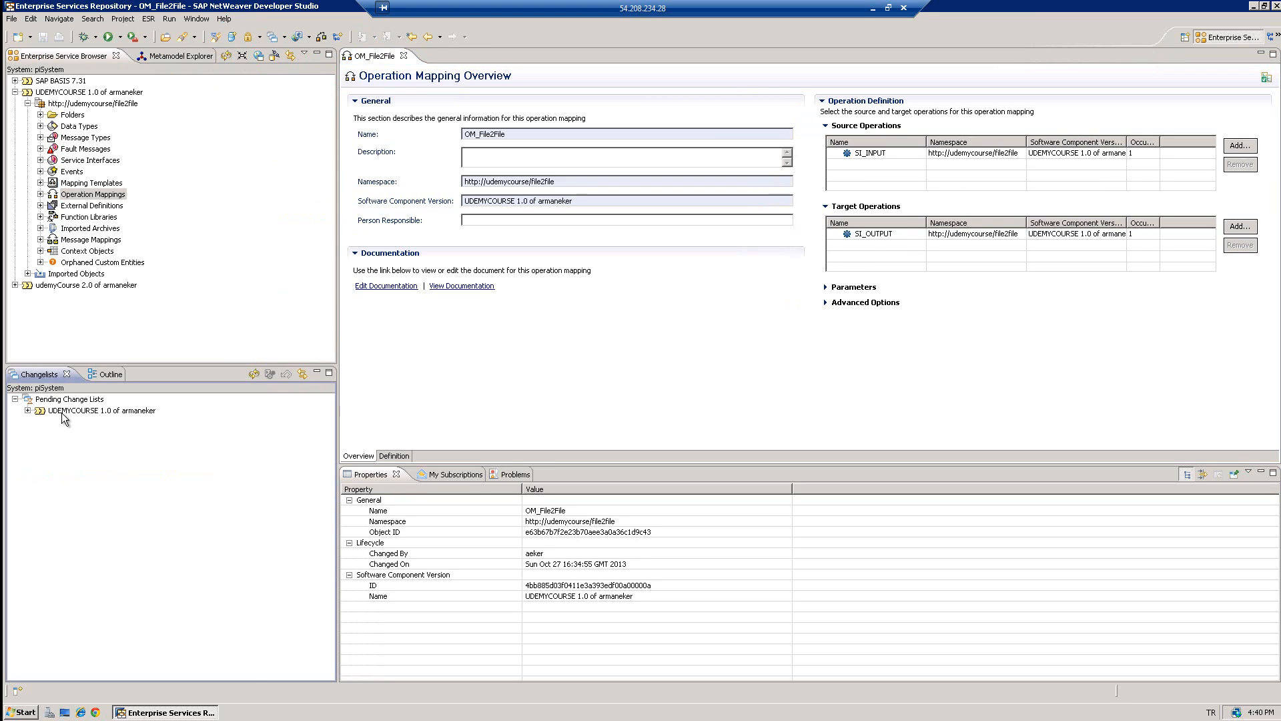
{"action": "left_click", "coordinate": [28, 412]}
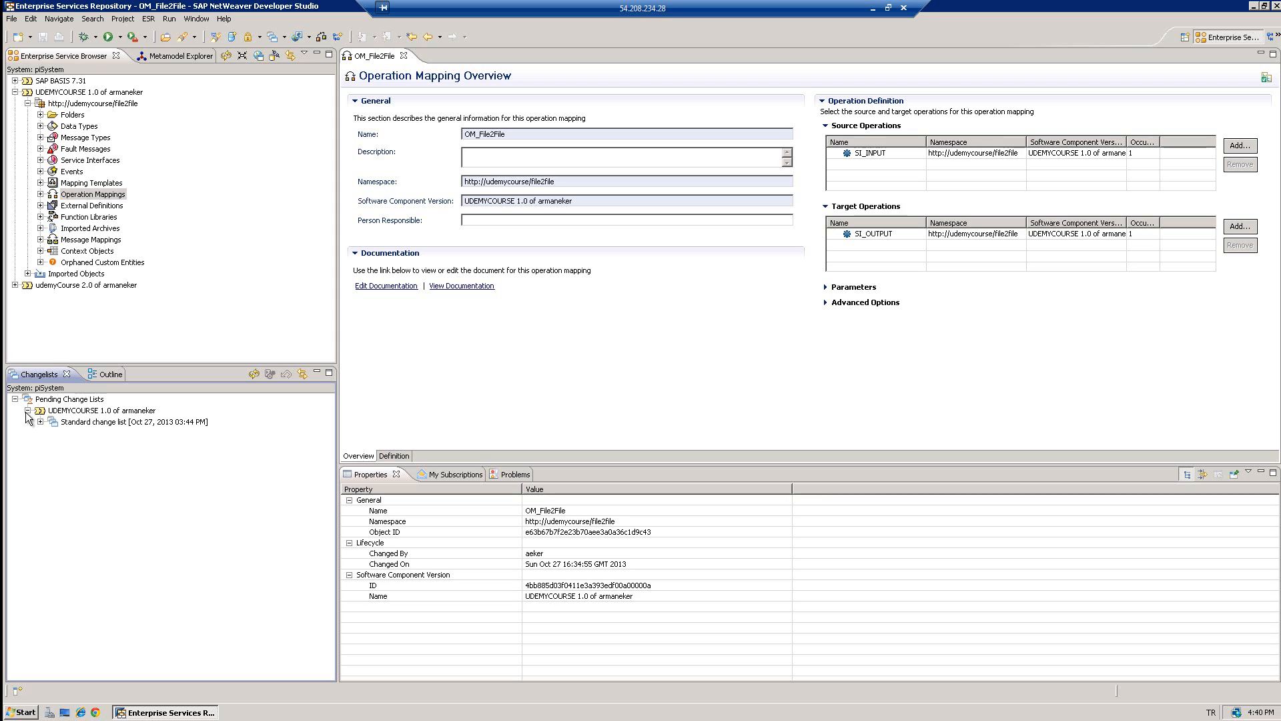
{"action": "left_click", "coordinate": [81, 422]}
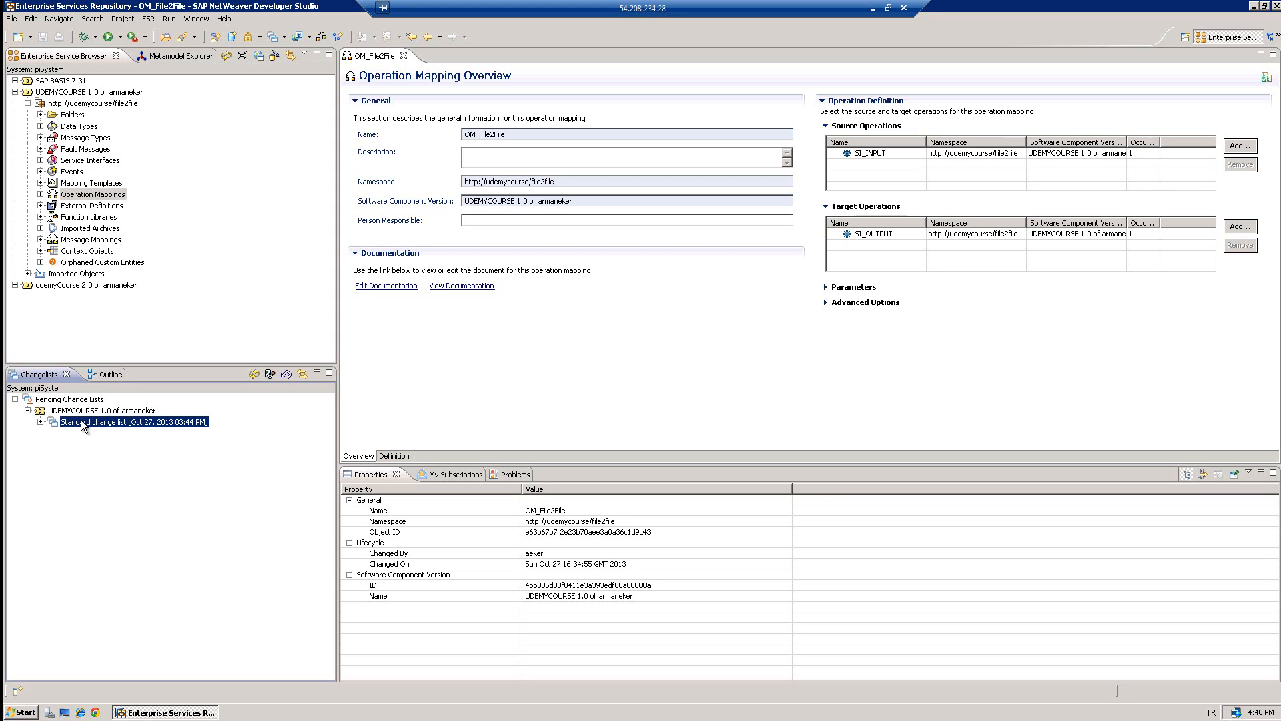
{"action": "left_click", "coordinate": [40, 422]}
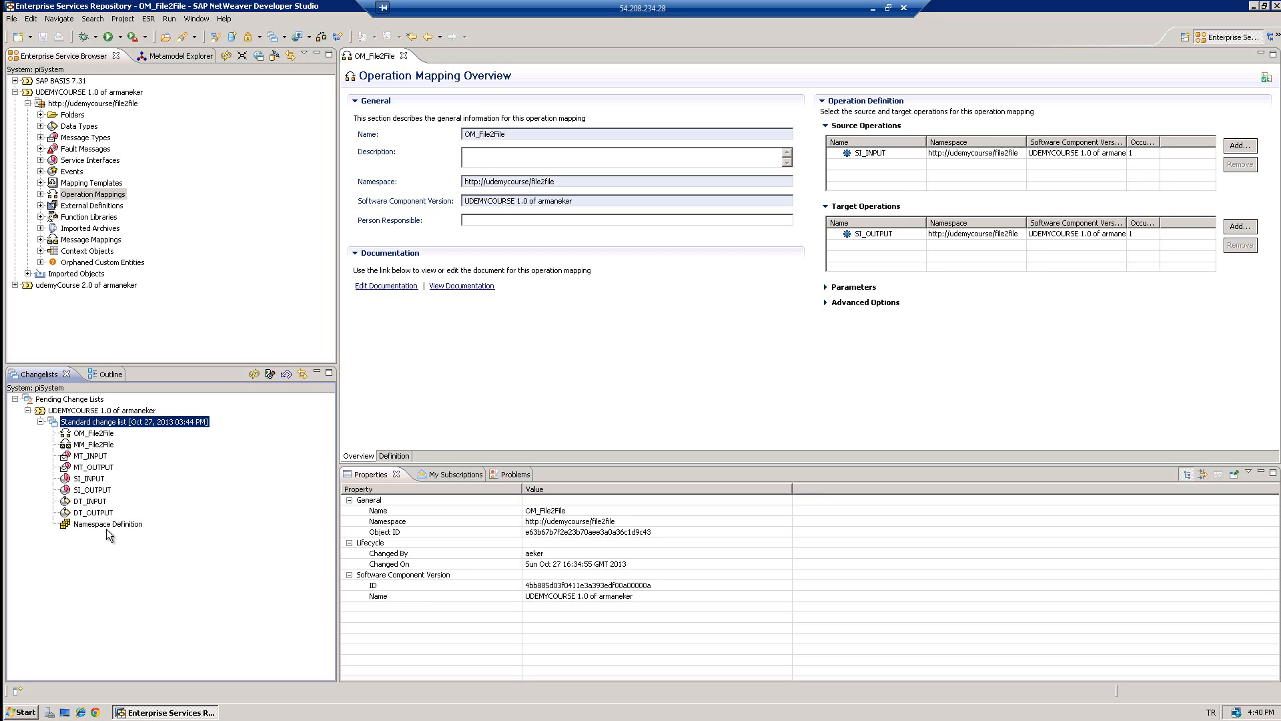
{"action": "right_click", "coordinate": [110, 426]}
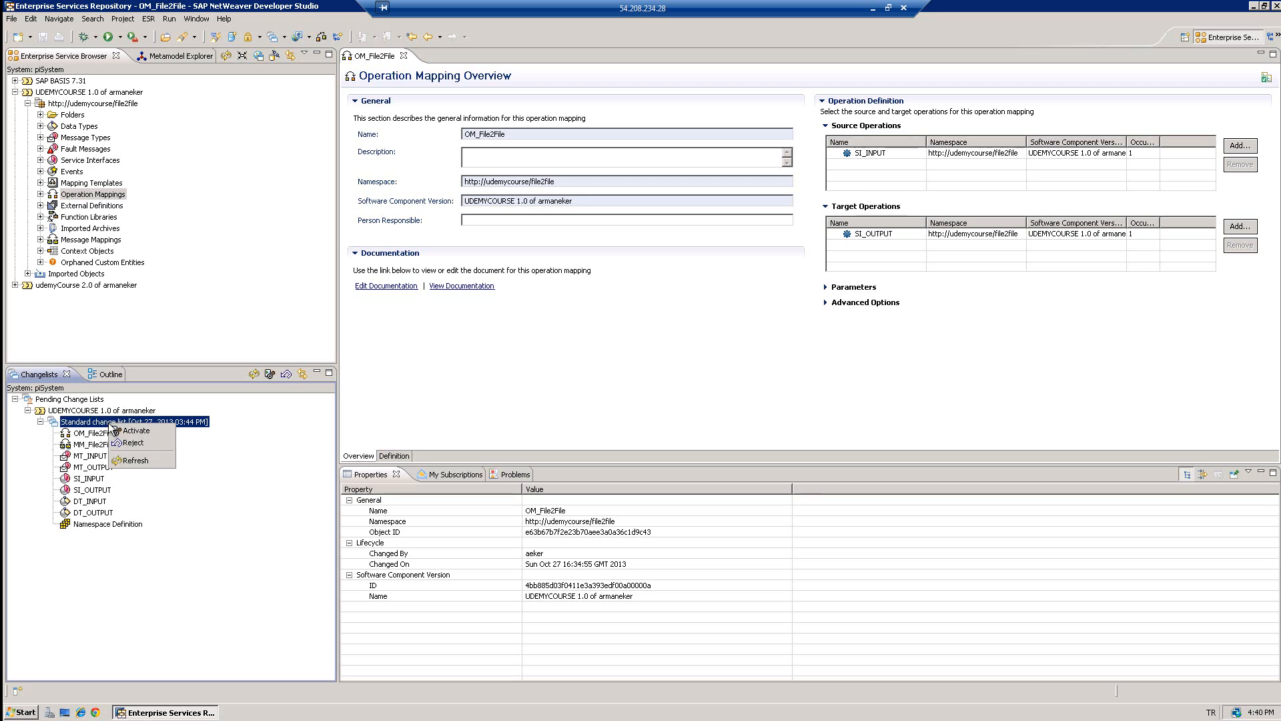
{"action": "left_click", "coordinate": [123, 432]}
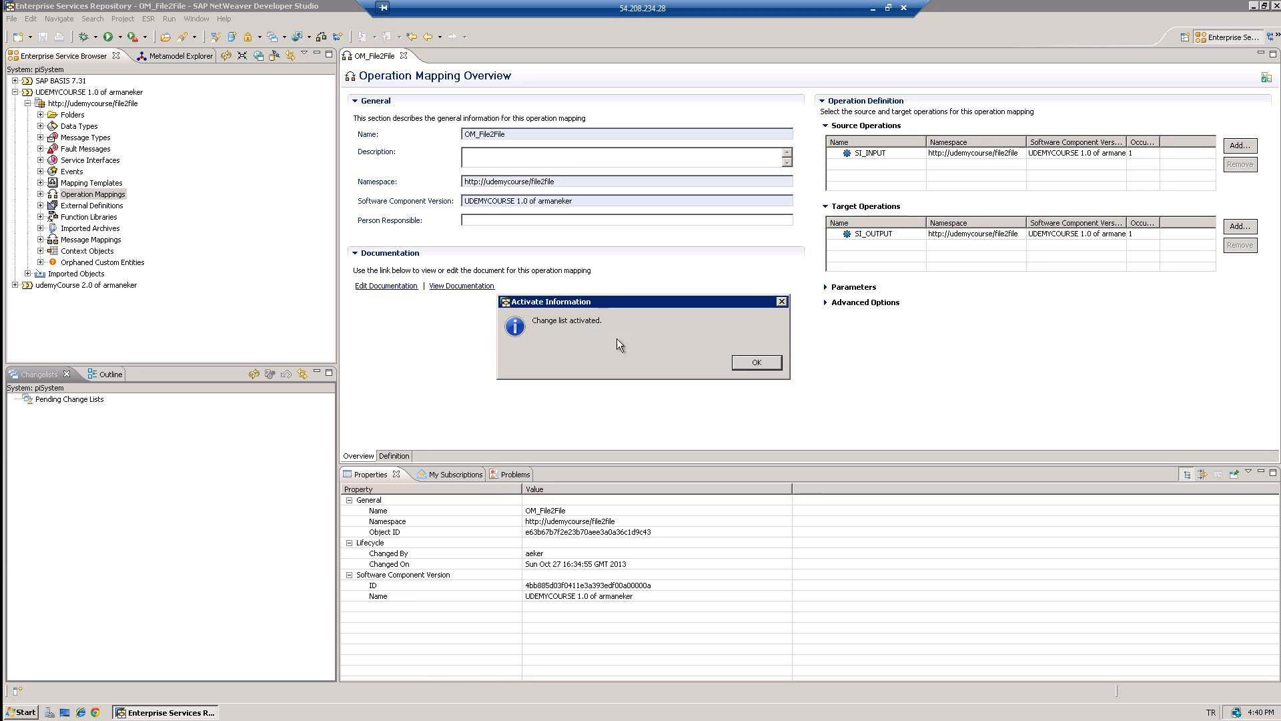
{"action": "left_click", "coordinate": [737, 367]}
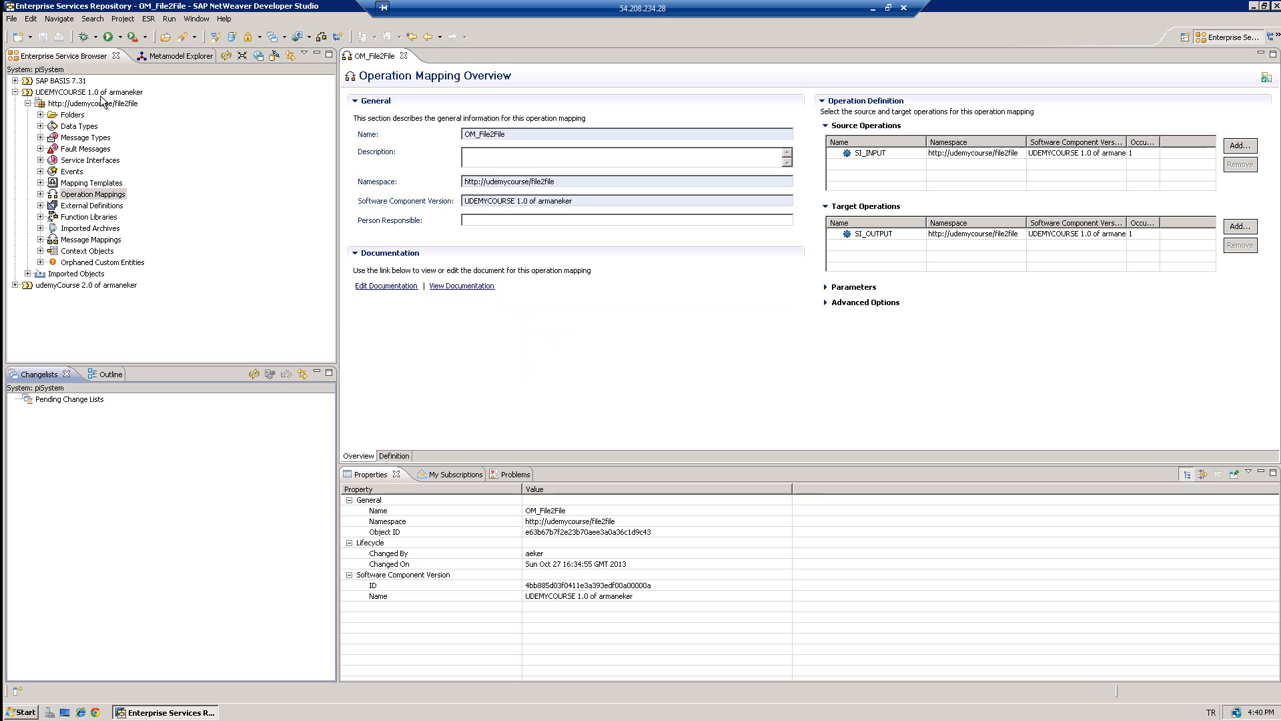
- Close the Enterprise Services Repository perspective from the Window menu
{"action": "left_click", "coordinate": [152, 19]}
{"action": "mouse_move", "coordinate": [196, 19]}
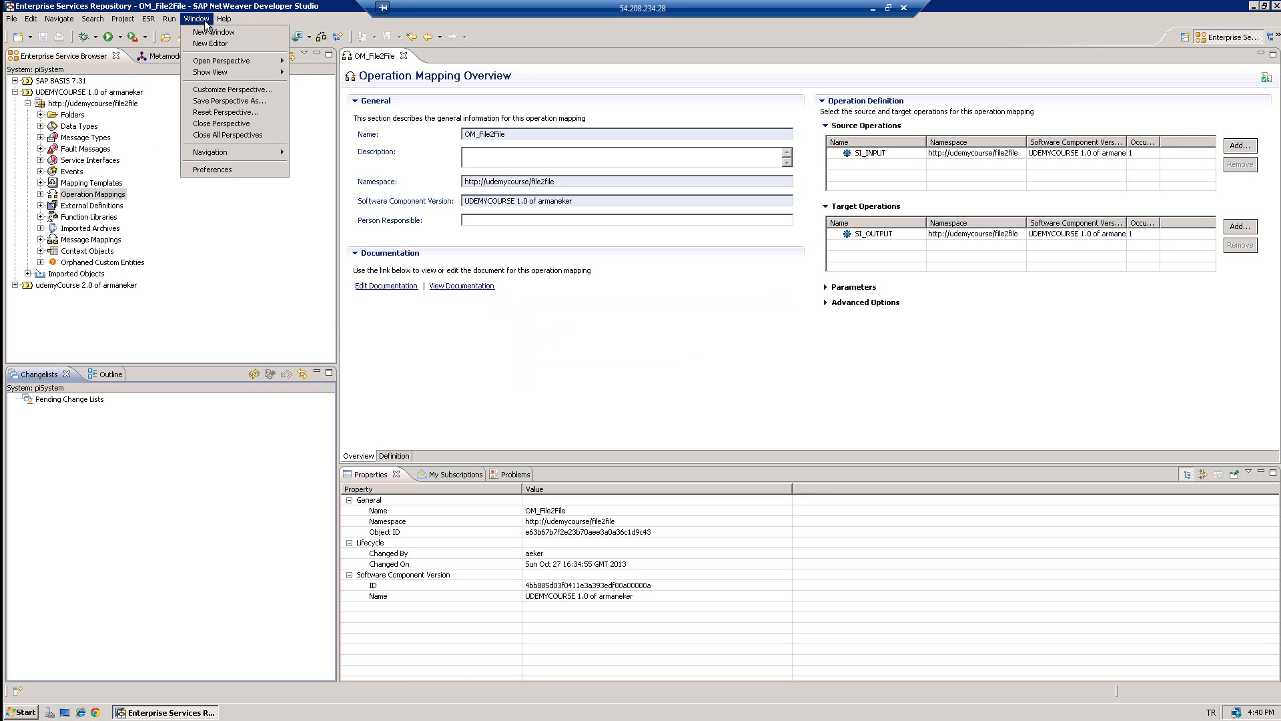
{"action": "left_click", "coordinate": [221, 126]}
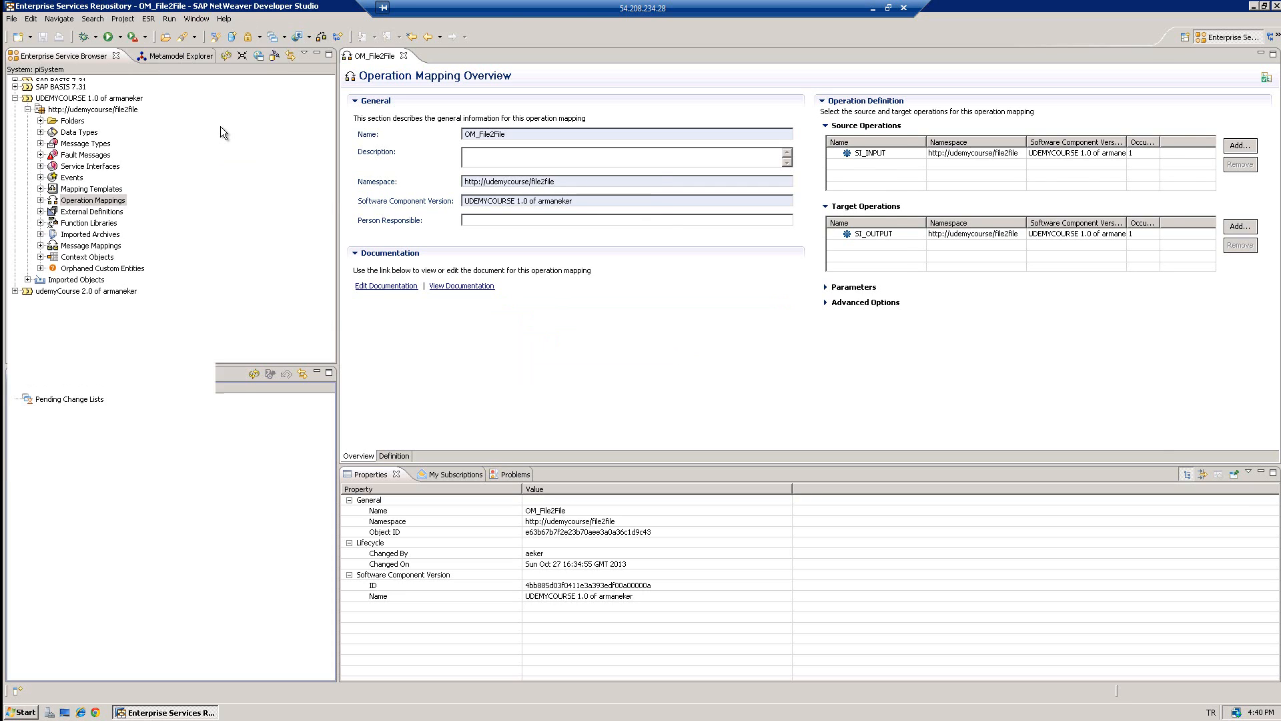